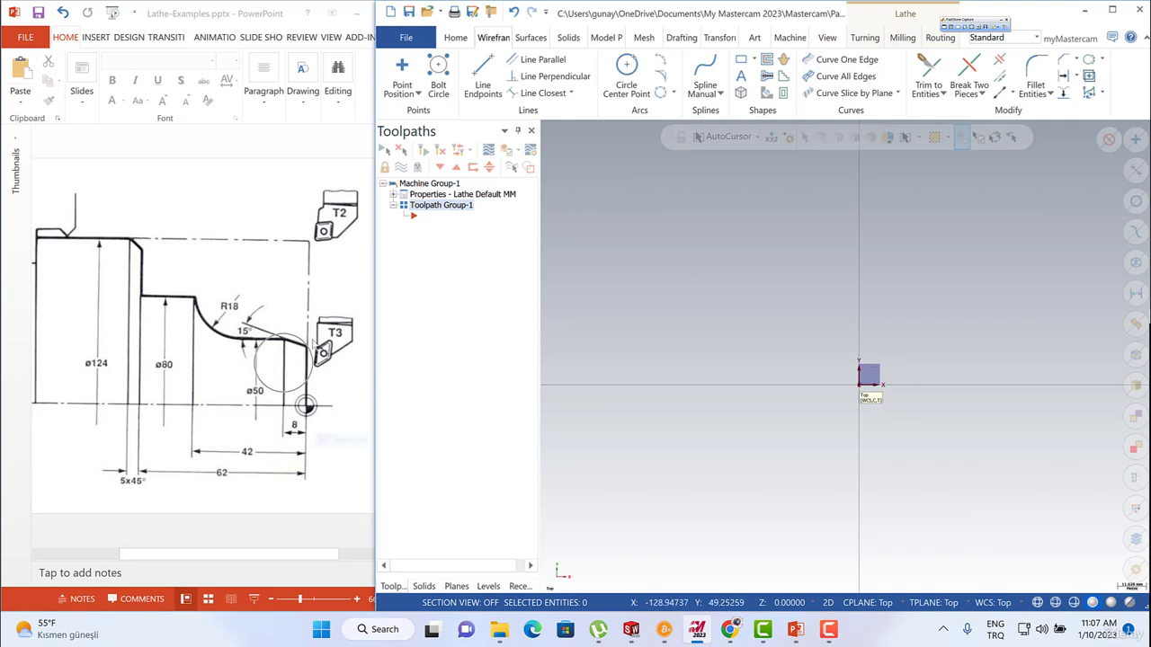
# Draw a vertical two-endpoint line about 45 mm long upward from the origin.
pyautogui.click(483, 83)
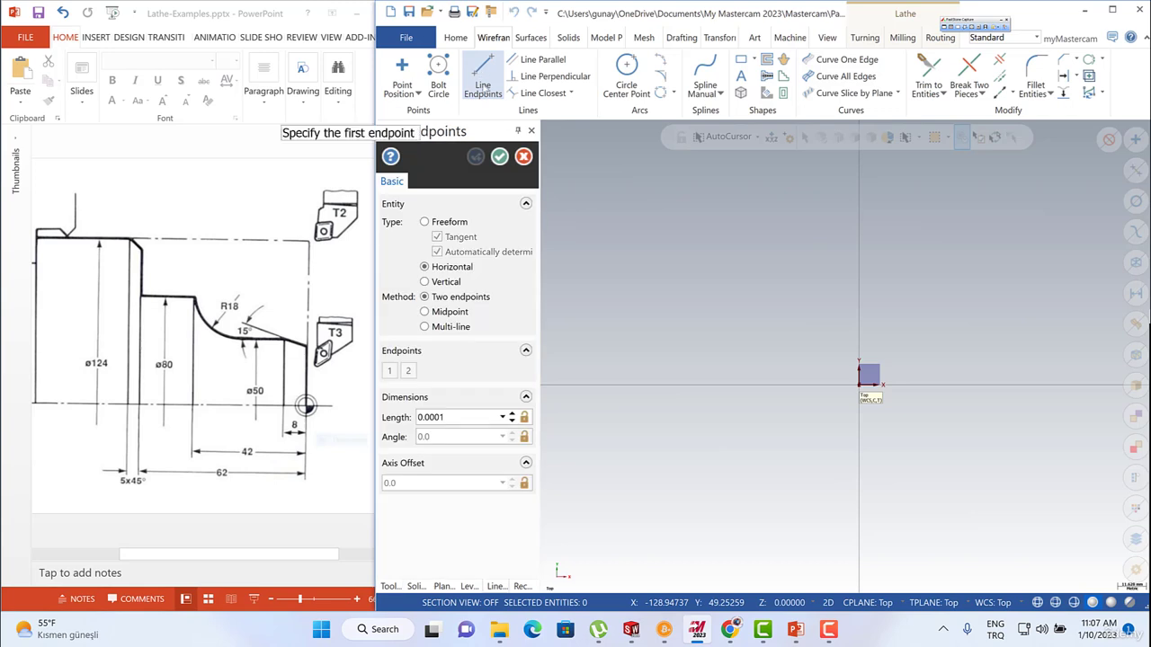
pyautogui.click(425, 281)
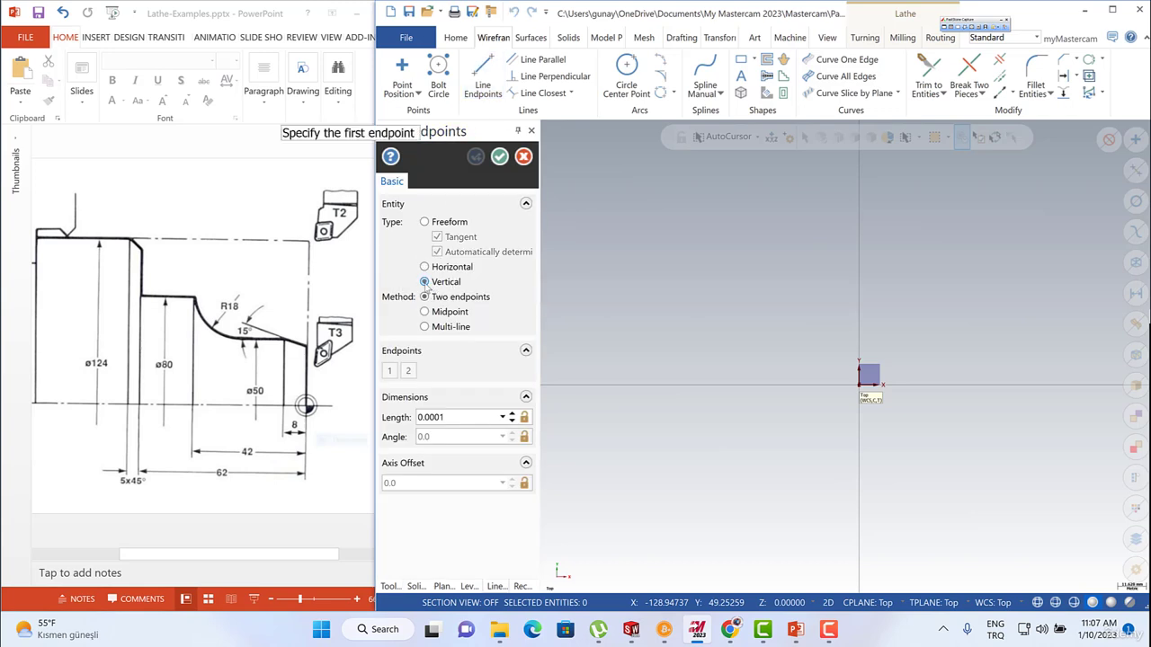
pyautogui.click(860, 386)
pyautogui.click(864, 274)
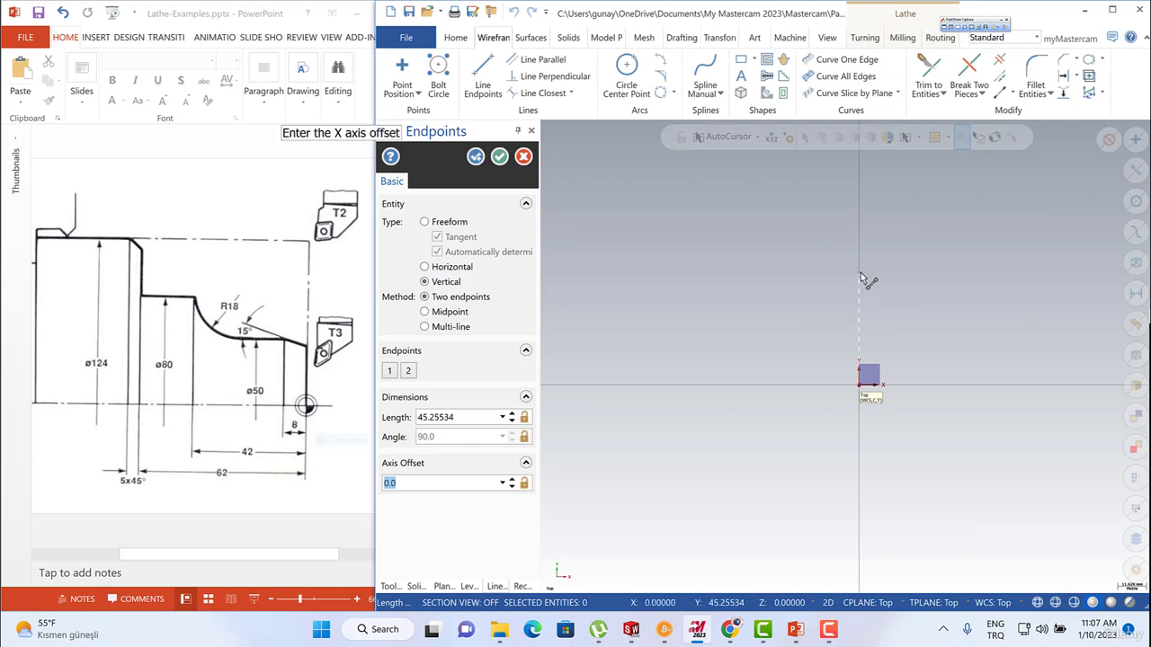
# Set the vertical line's length to 25 mm and its X axis offset to -8, and accept it.
pyautogui.click(442, 417)
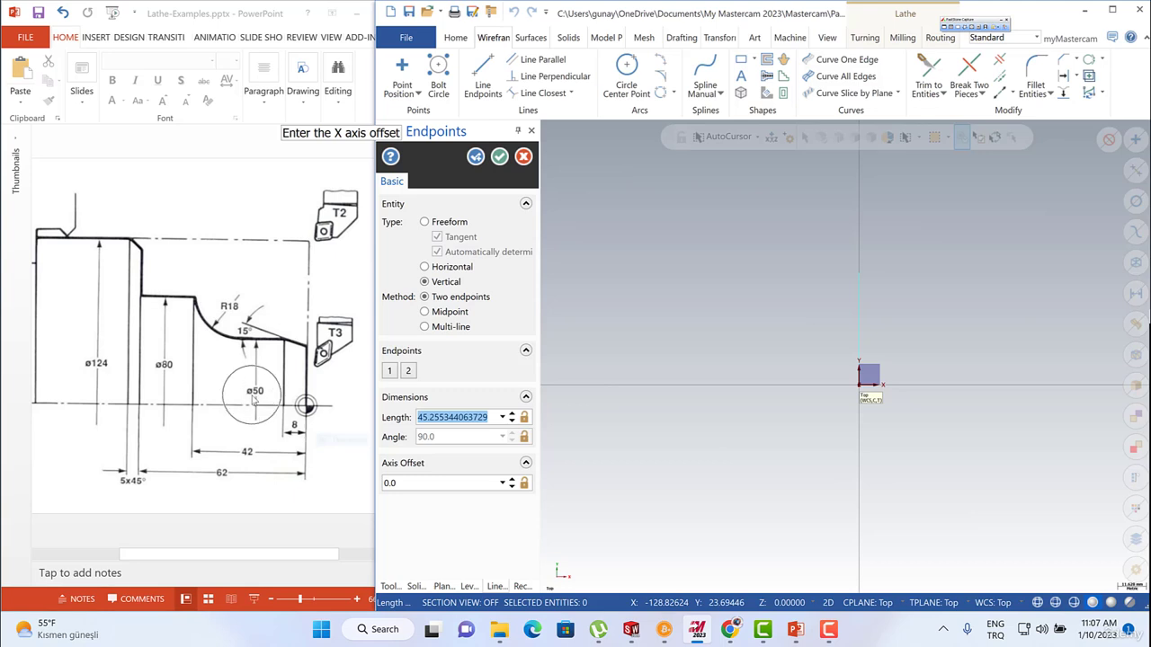
pyautogui.write('25')
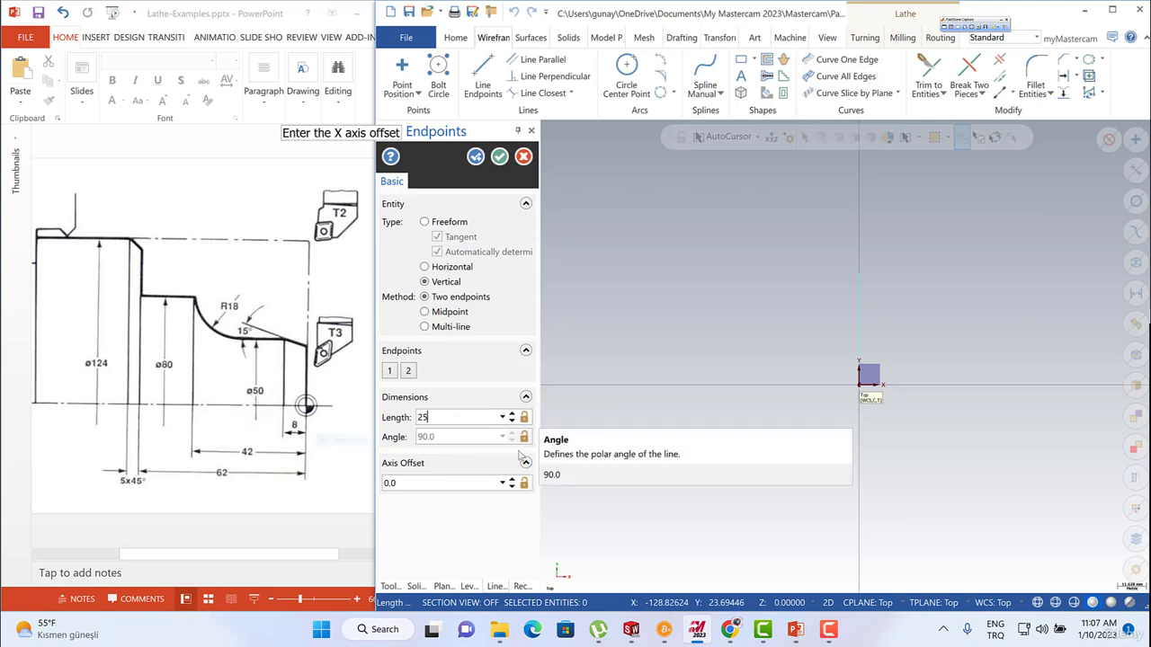
pyautogui.press('Return')
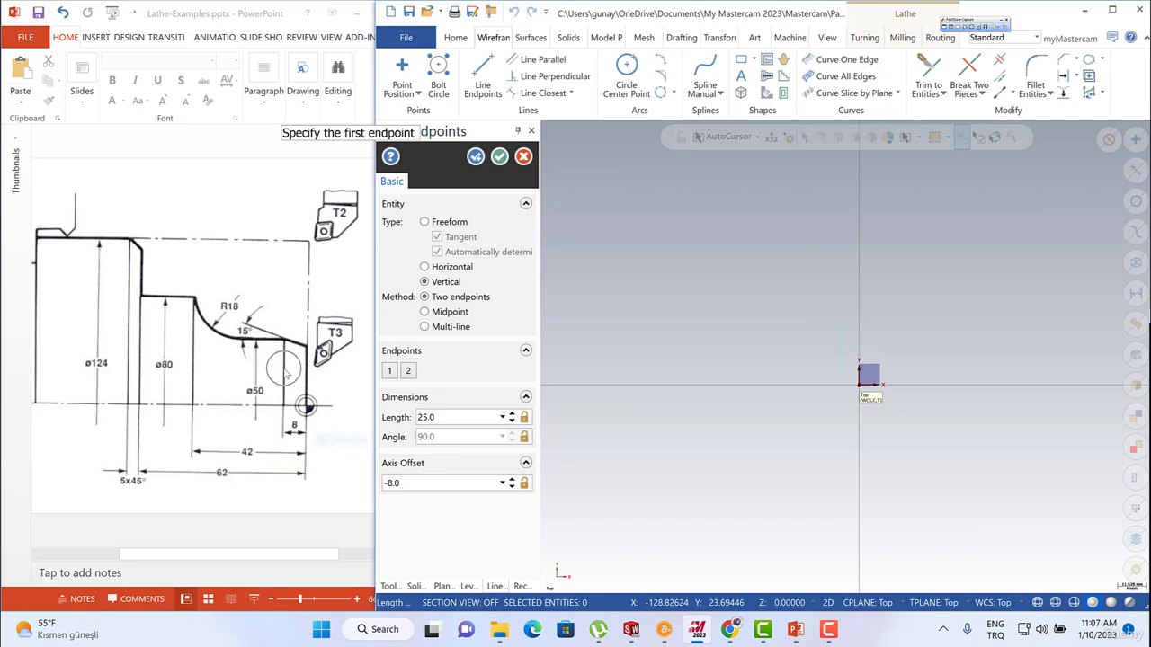
pyautogui.press('ctrl')
pyautogui.press('ctrl')
pyautogui.scroll(2, 873, 349)
pyautogui.scroll(3, 869, 335)
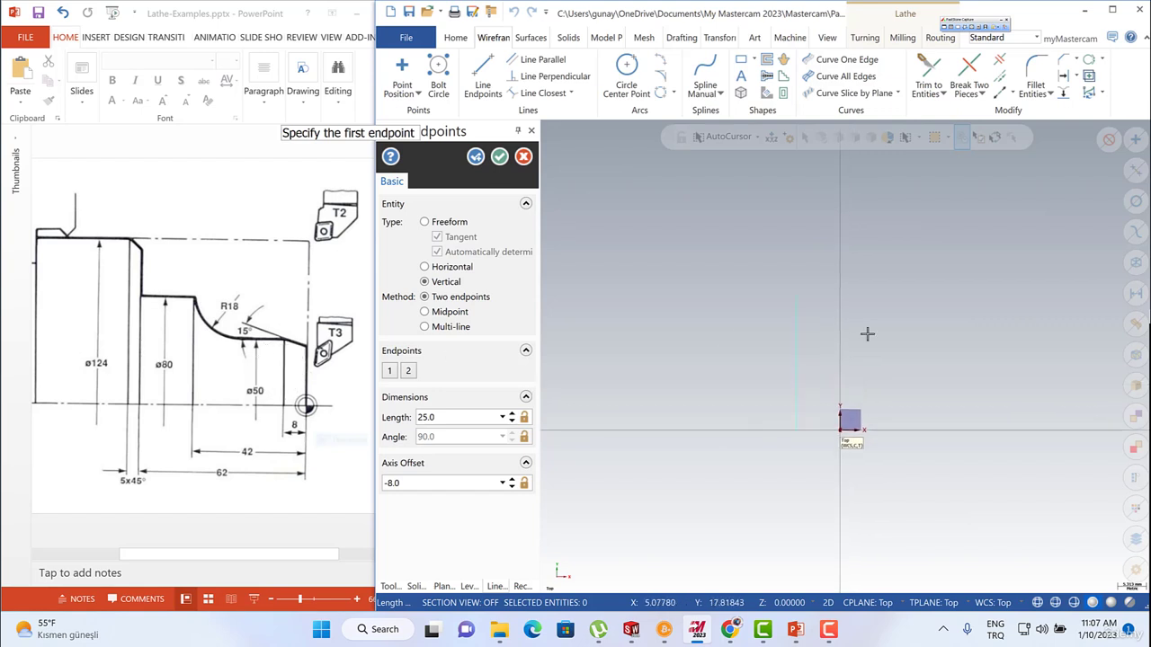
pyautogui.click(500, 157)
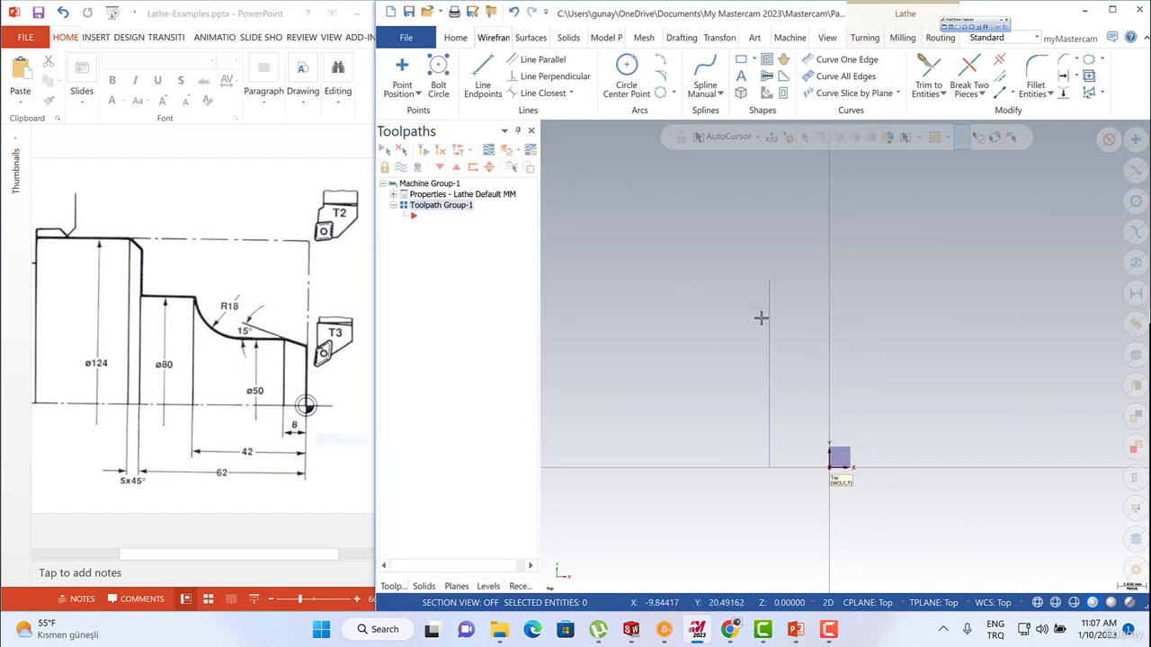
# Draw a freeform line about 17 mm long from the upper end of the vertical line, angled at -15 degrees.
pyautogui.click(483, 77)
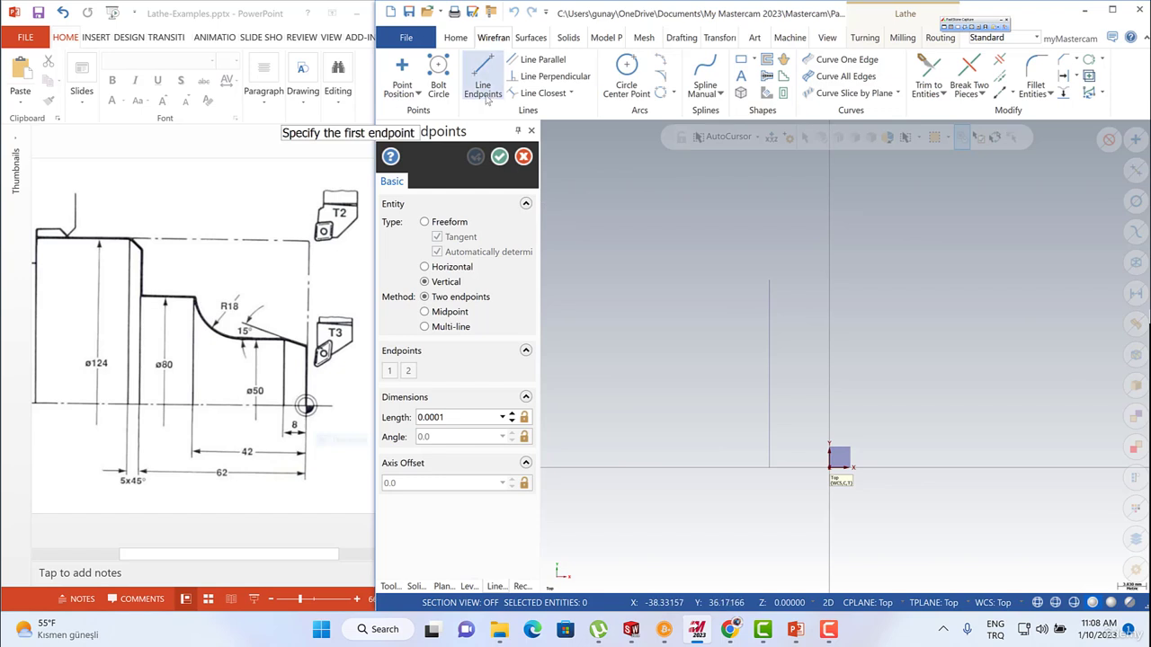
pyautogui.click(425, 222)
pyautogui.click(771, 286)
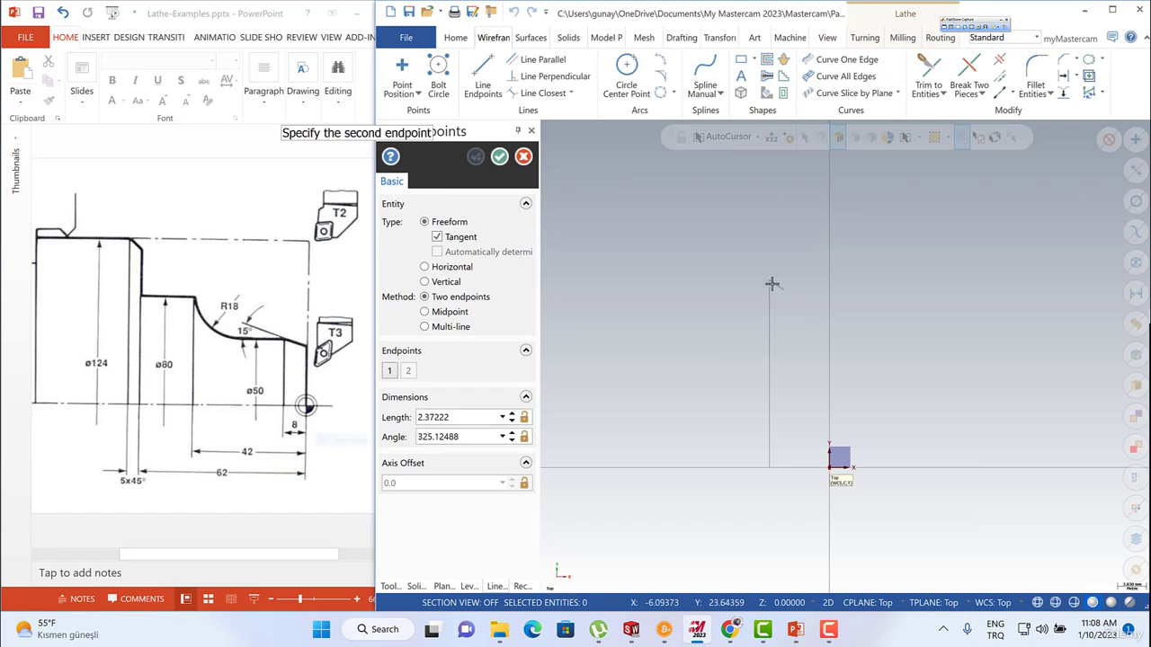
pyautogui.click(877, 346)
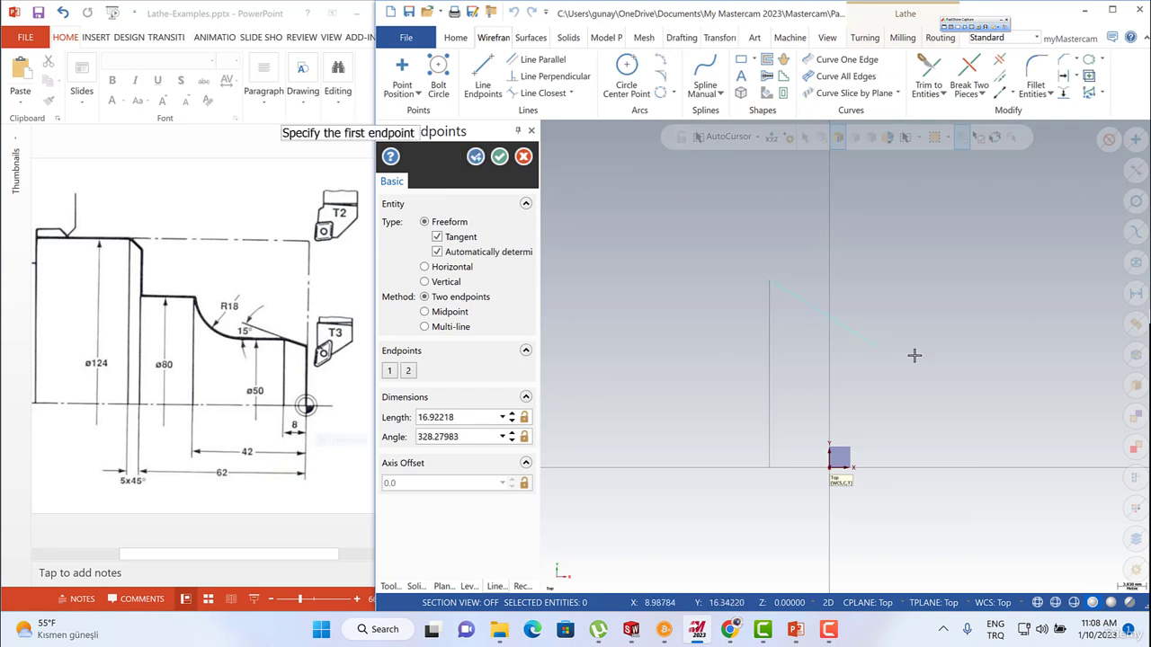
pyautogui.click(449, 419)
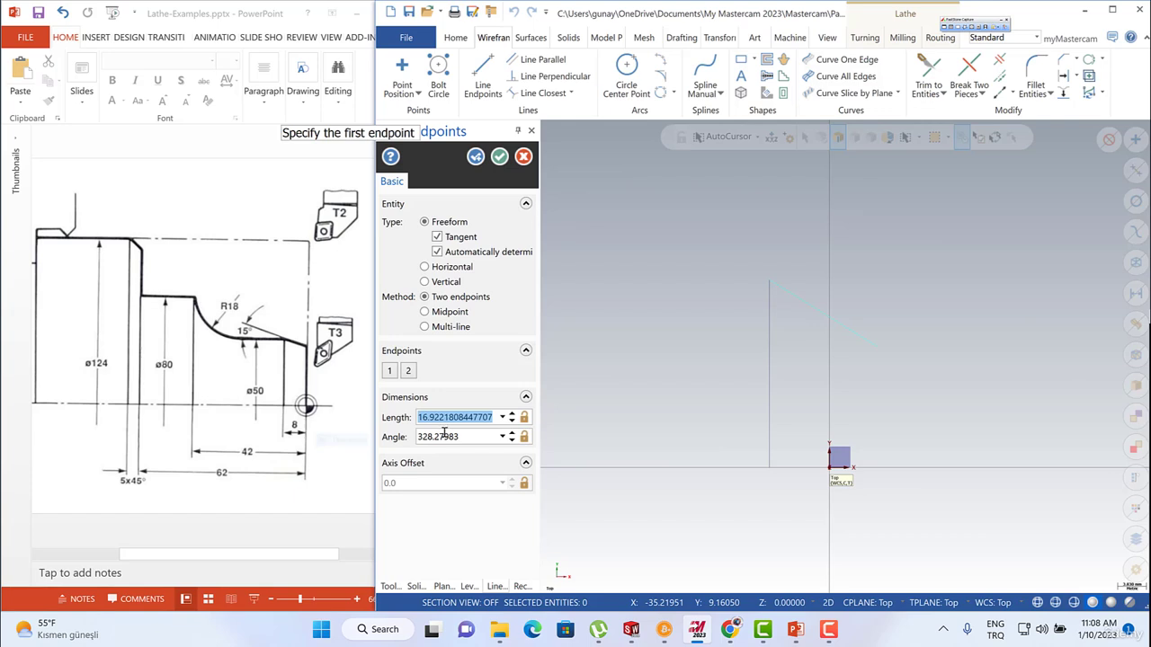
pyautogui.click(444, 435)
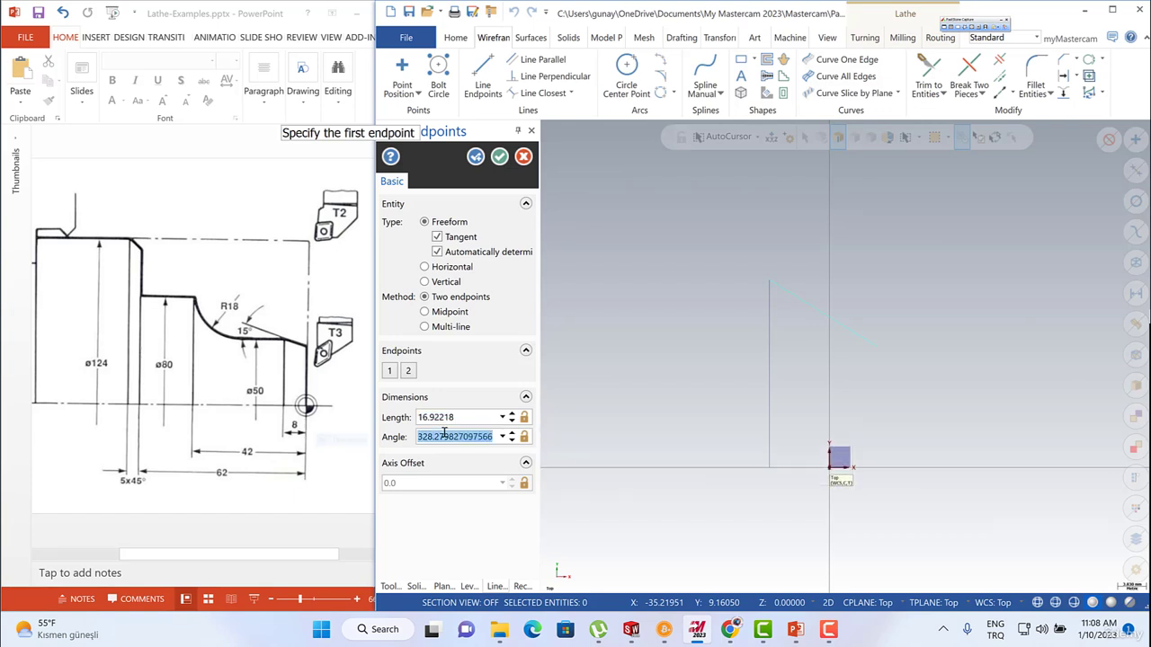
pyautogui.write('-15.0')
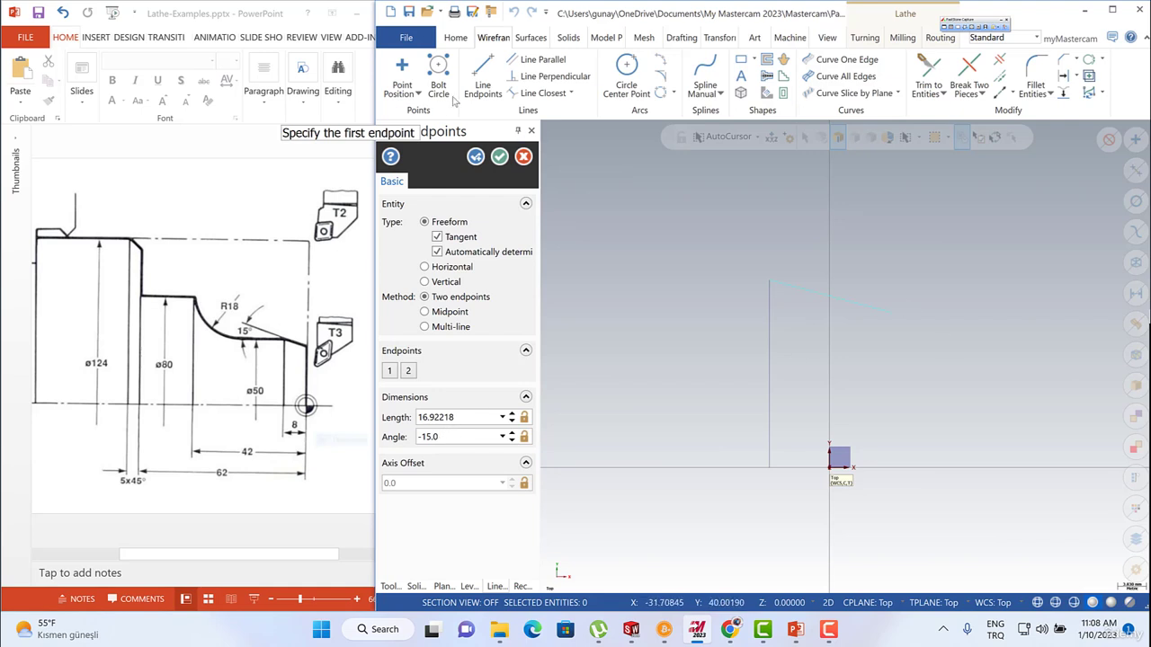
pyautogui.click(830, 465)
pyautogui.click(920, 415)
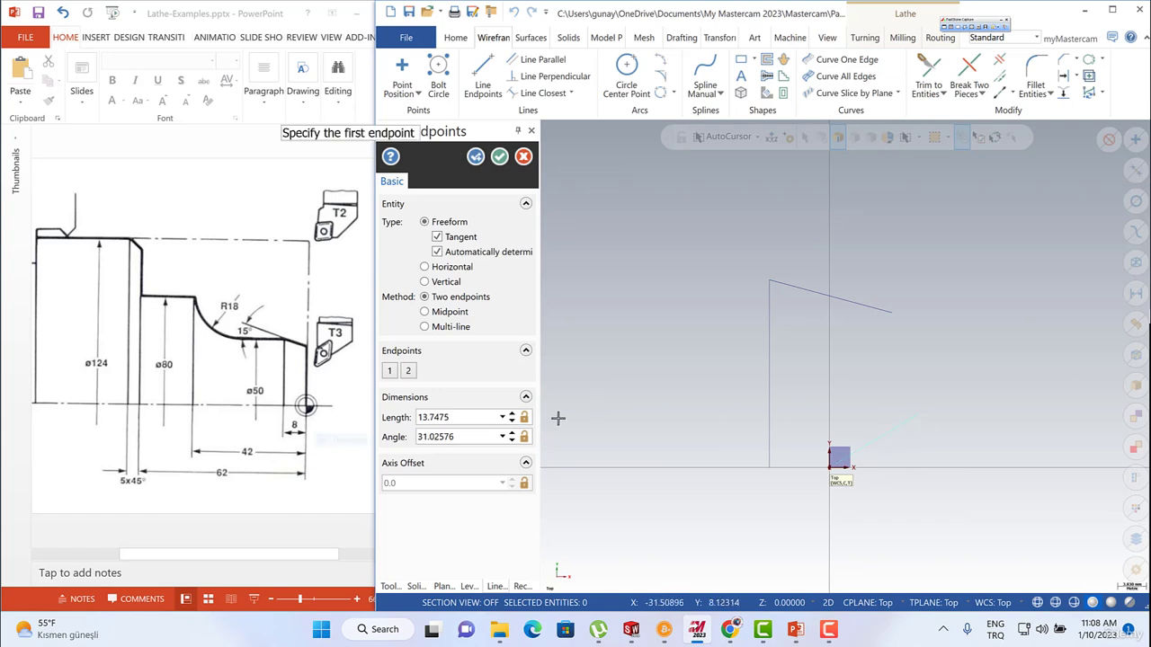
pyautogui.doubleClick(458, 433)
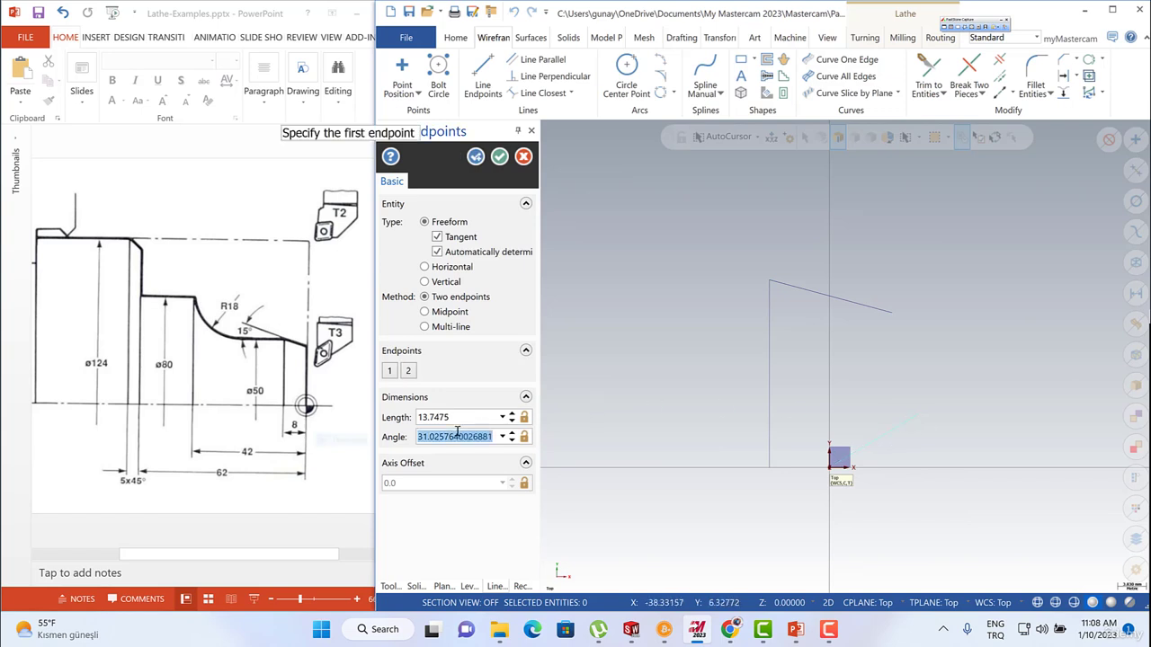
pyautogui.write('15')
pyautogui.doubleClick(450, 439)
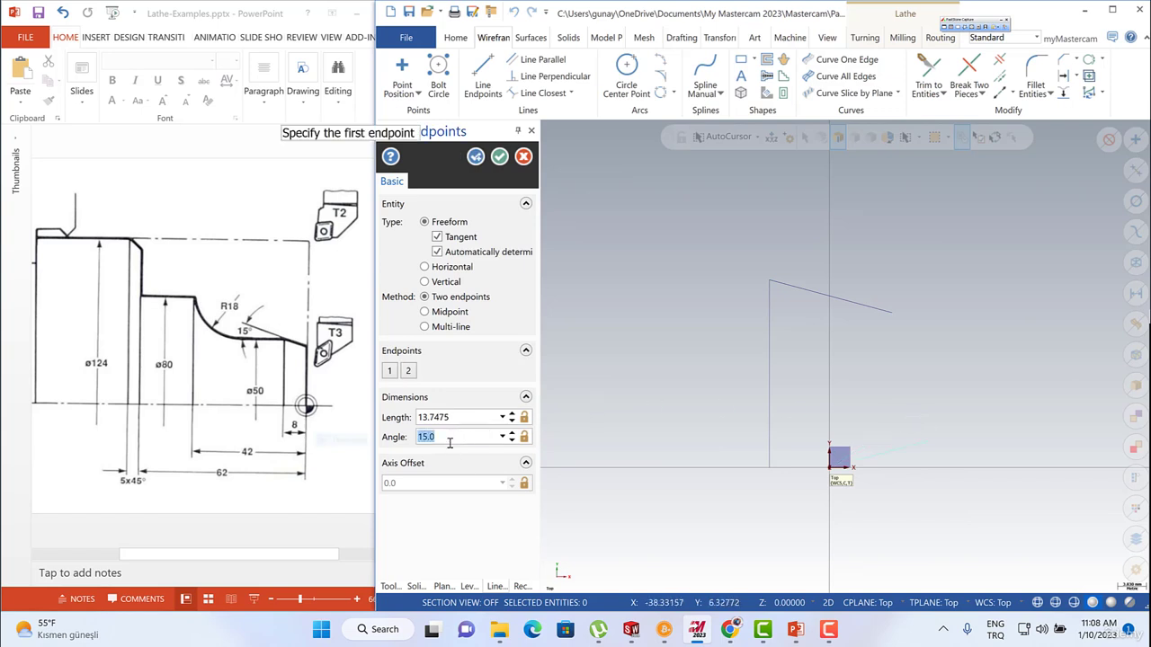
pyautogui.write('-15')
pyautogui.press('Return')
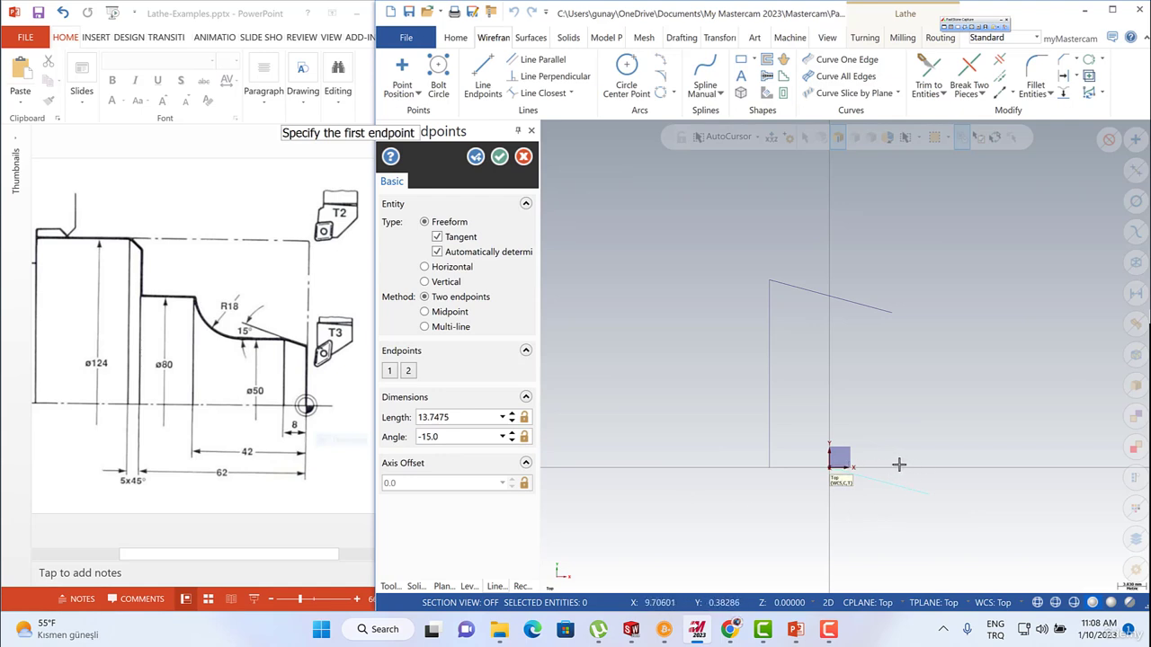
pyautogui.doubleClick(438, 436)
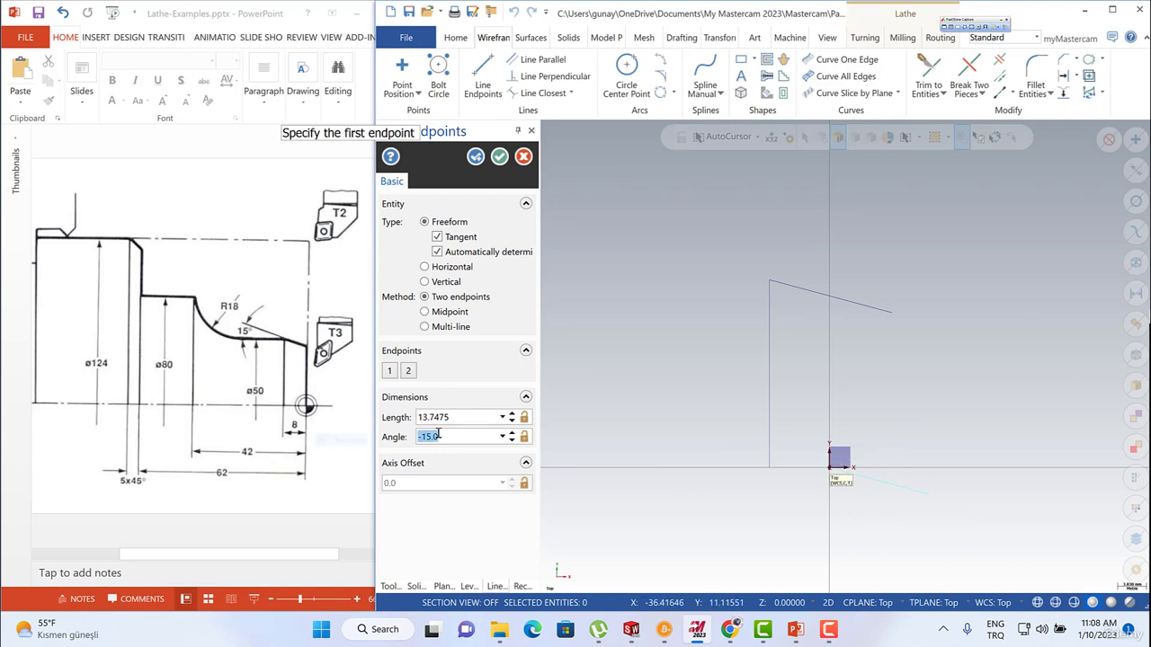
pyautogui.doubleClick(441, 437)
pyautogui.press('Return')
pyautogui.press('Return')
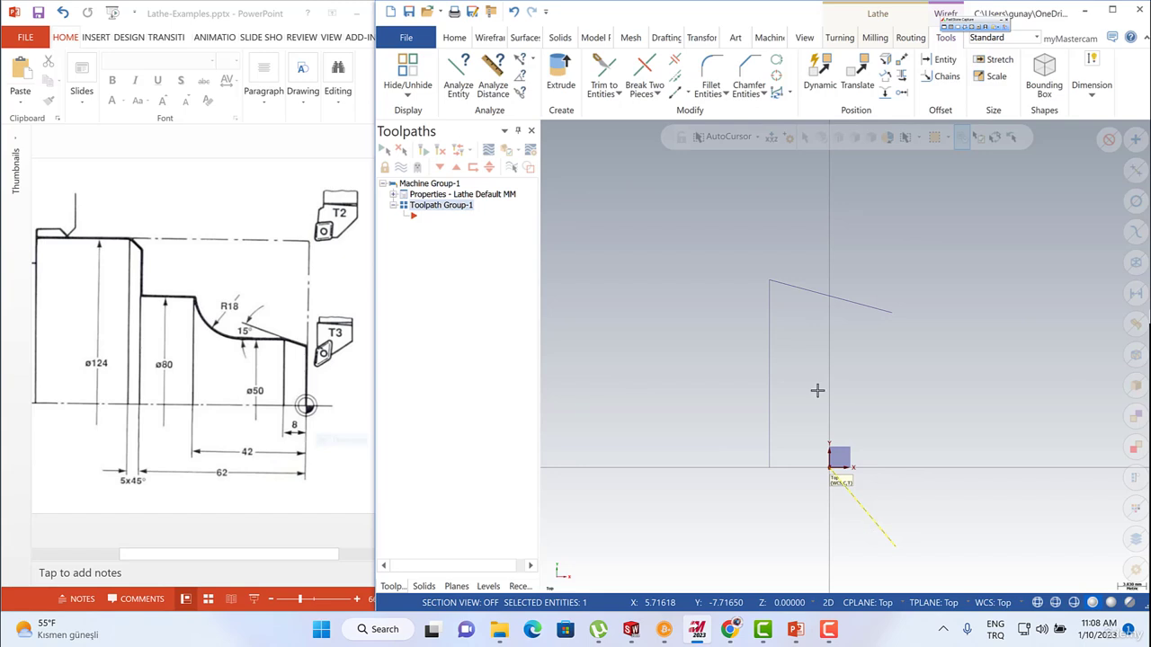
pyautogui.press('Delete')
# Draw a line about 29 mm long straight up from the origin, crossing the sloped line.
pyautogui.click(494, 66)
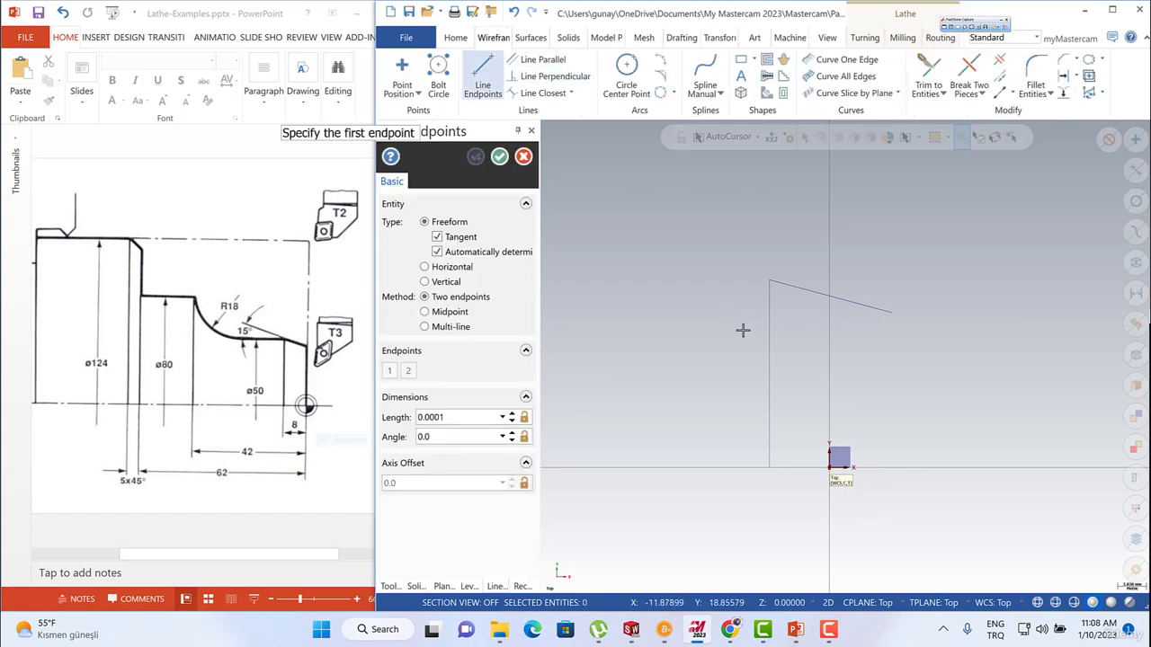
pyautogui.click(829, 466)
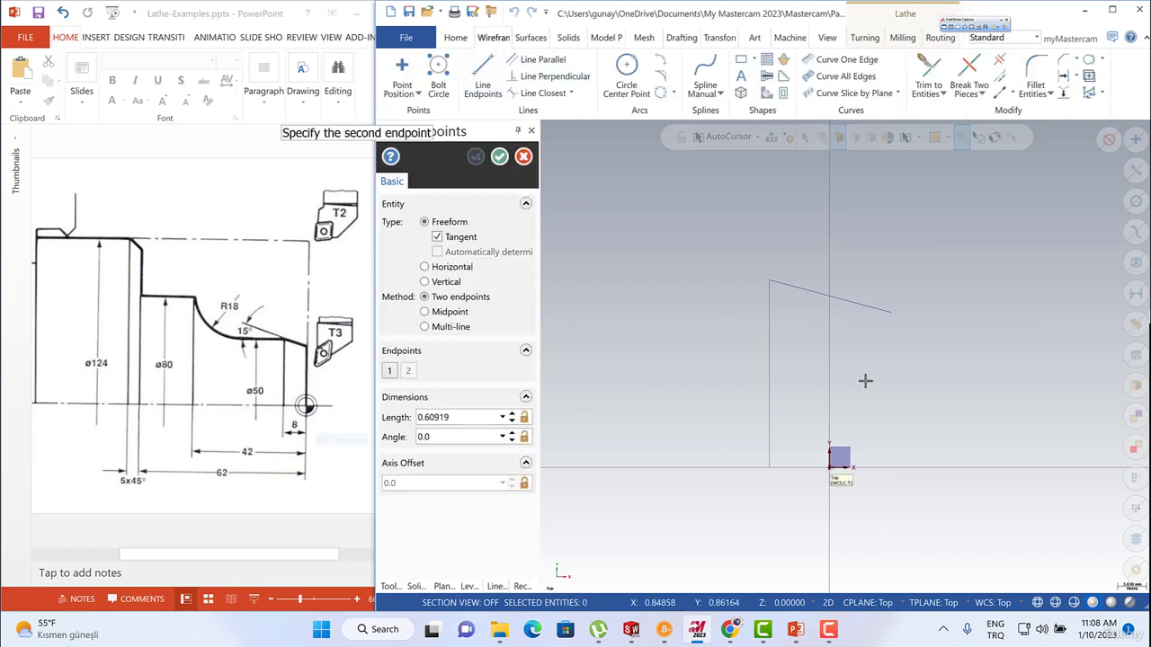
pyautogui.click(831, 252)
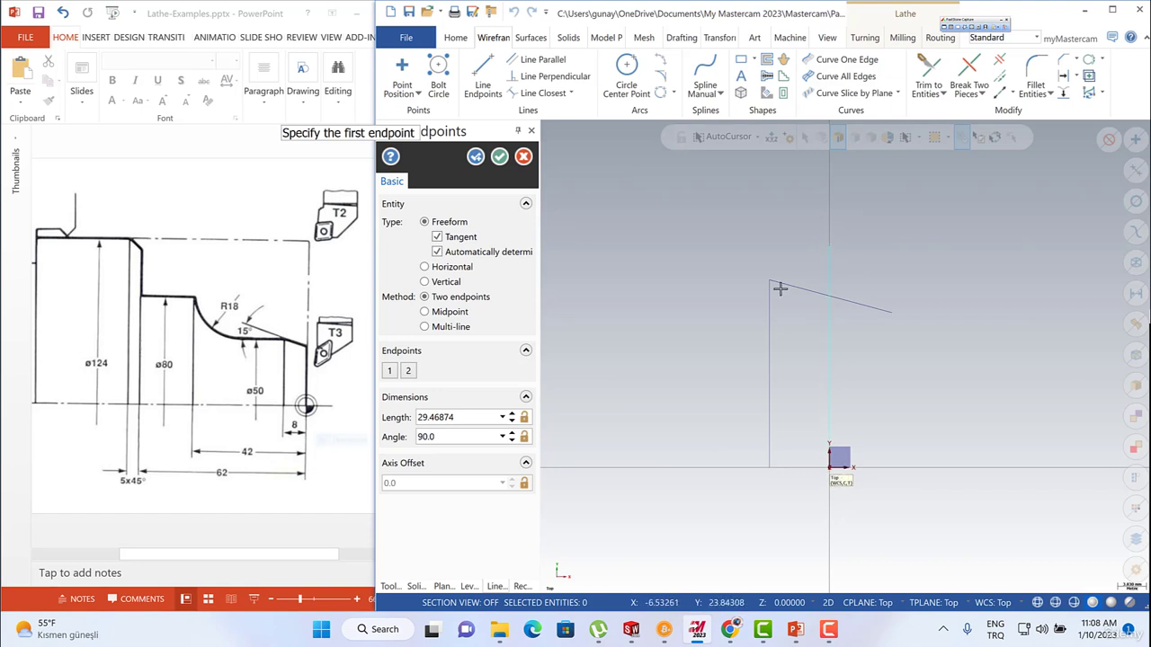
pyautogui.press('Escape')
# Trim the sloped line and the vertical line at the origin back to their intersection using Divide.
pyautogui.click(999, 59)
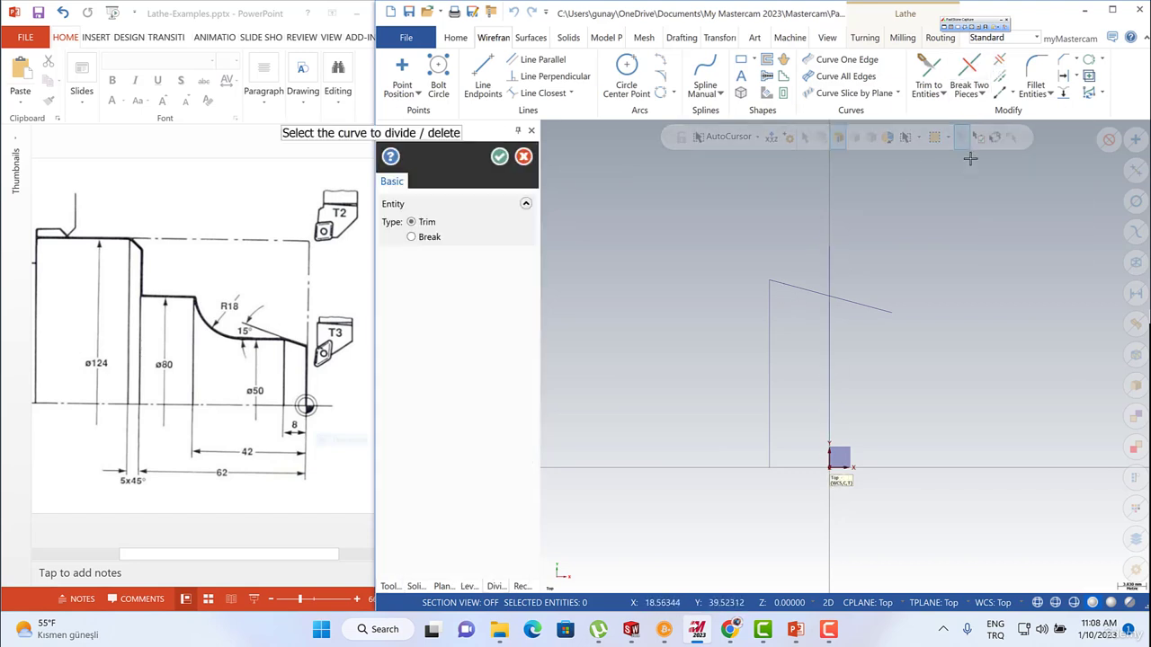
pyautogui.click(1000, 62)
pyautogui.click(1000, 63)
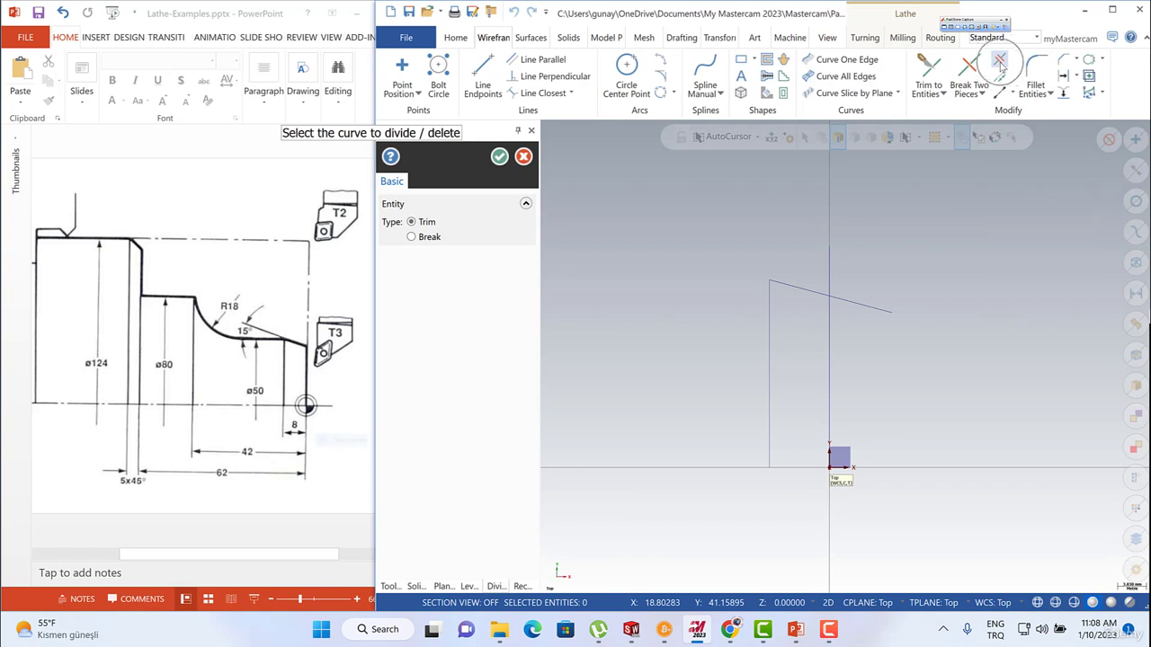
pyautogui.click(866, 308)
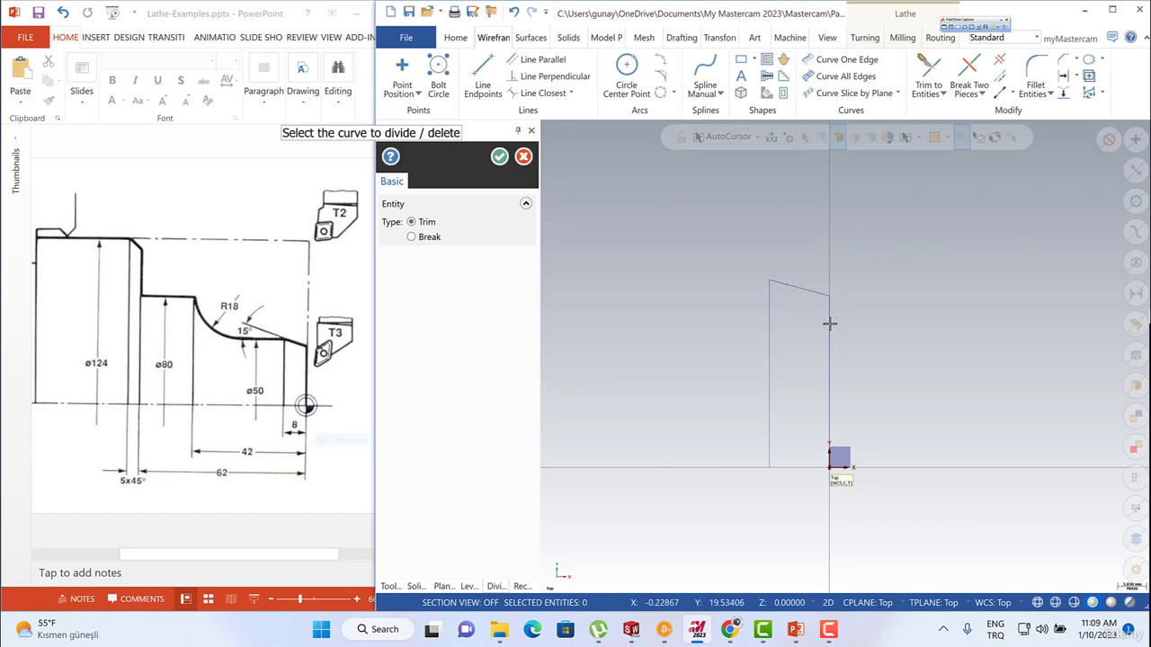
pyautogui.press('Escape')
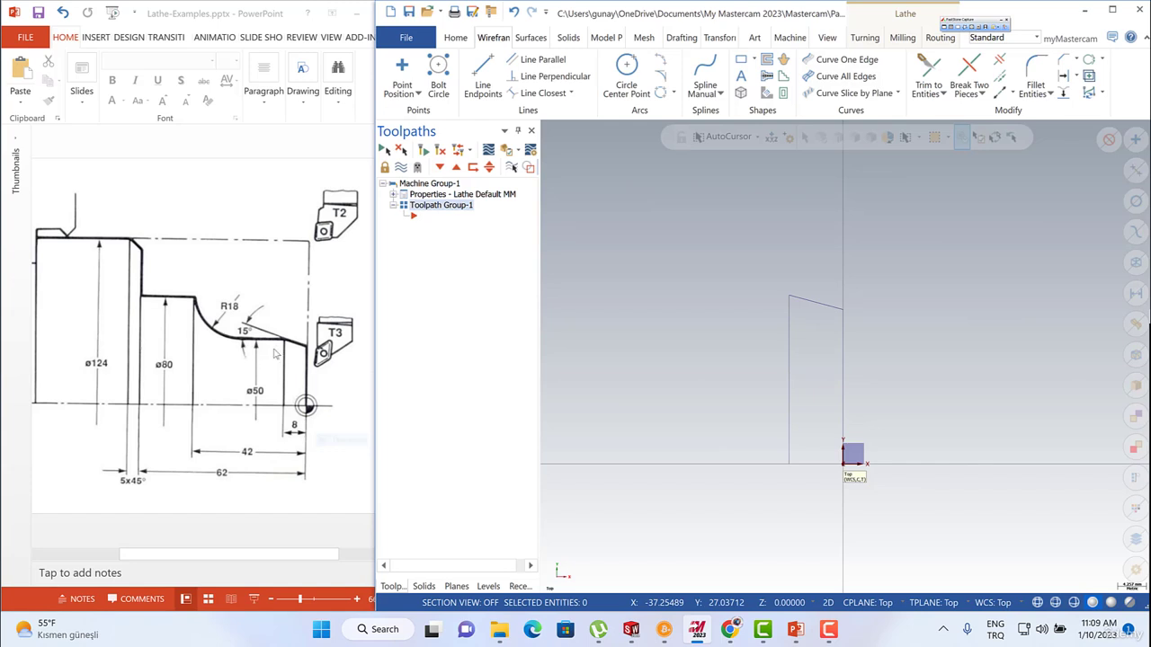
# Draw a vertical line about 32 mm long upward from the foot of the 25 mm line.
pyautogui.click(191, 360)
pyautogui.click(191, 358)
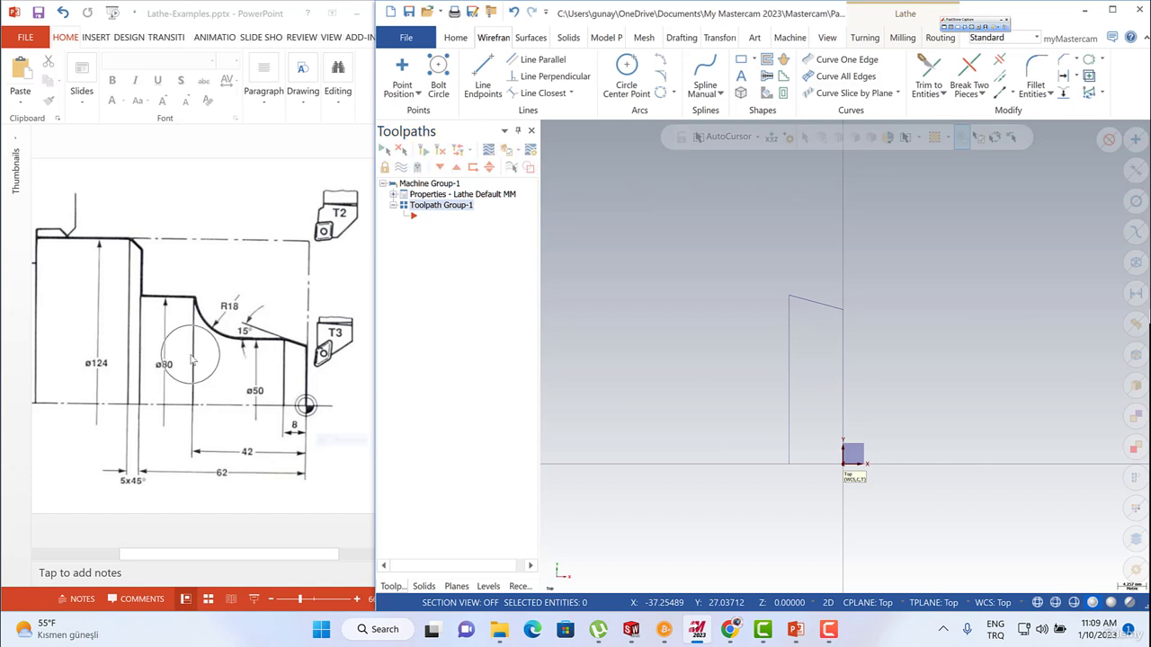
pyautogui.click(483, 74)
pyautogui.click(423, 281)
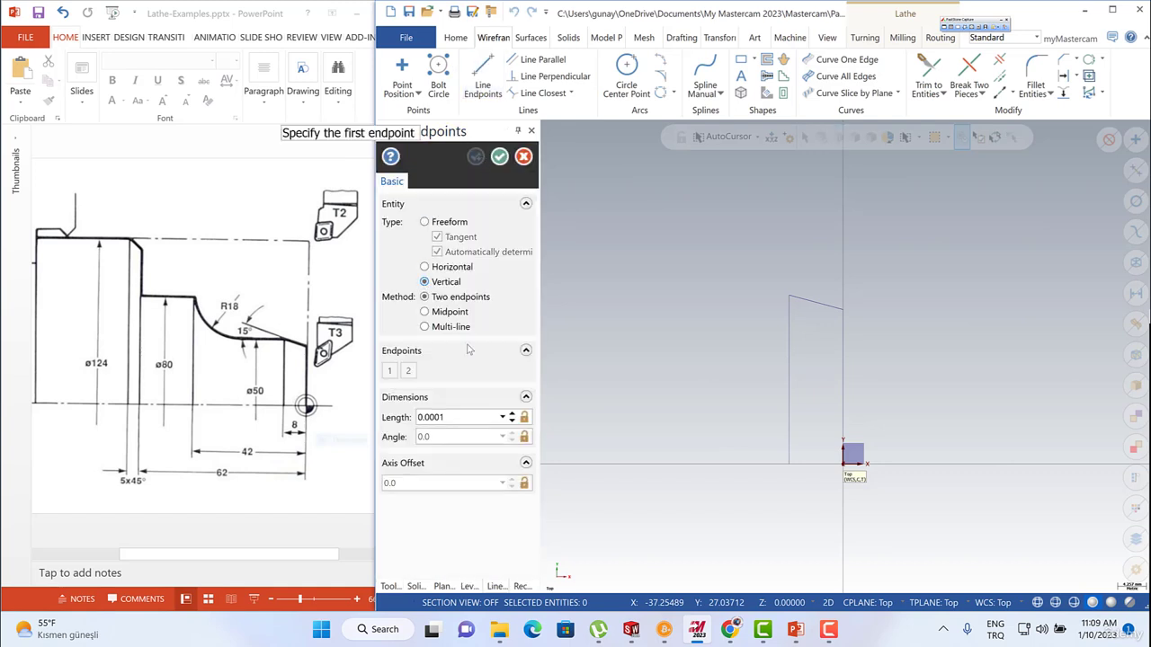
pyautogui.click(789, 464)
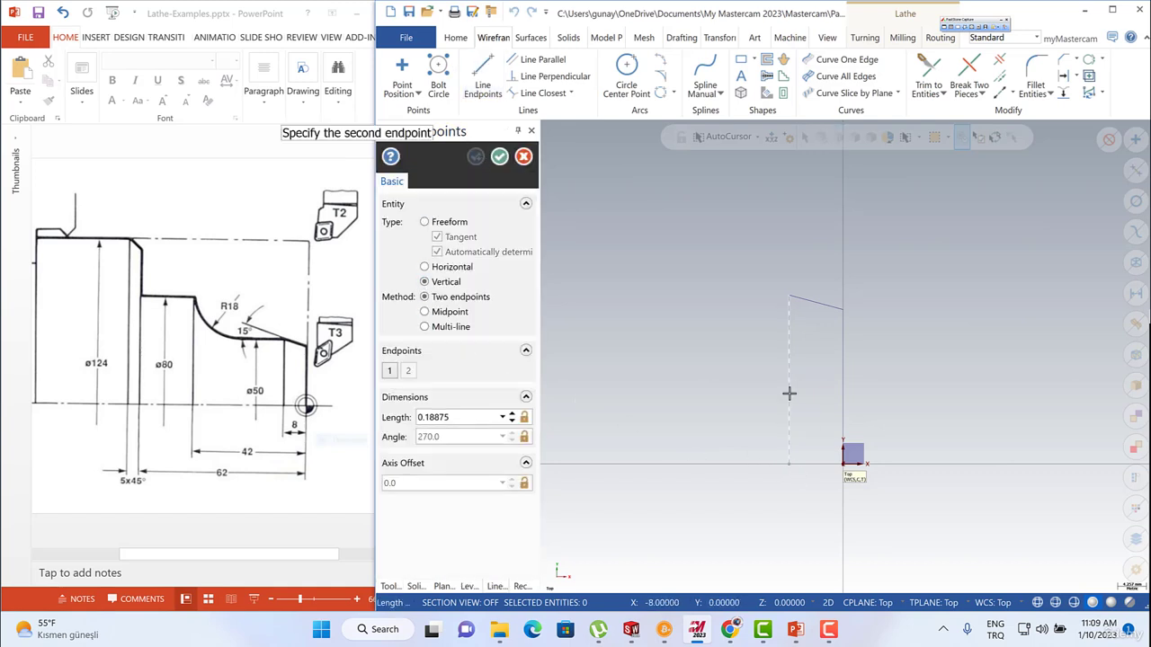
pyautogui.click(792, 250)
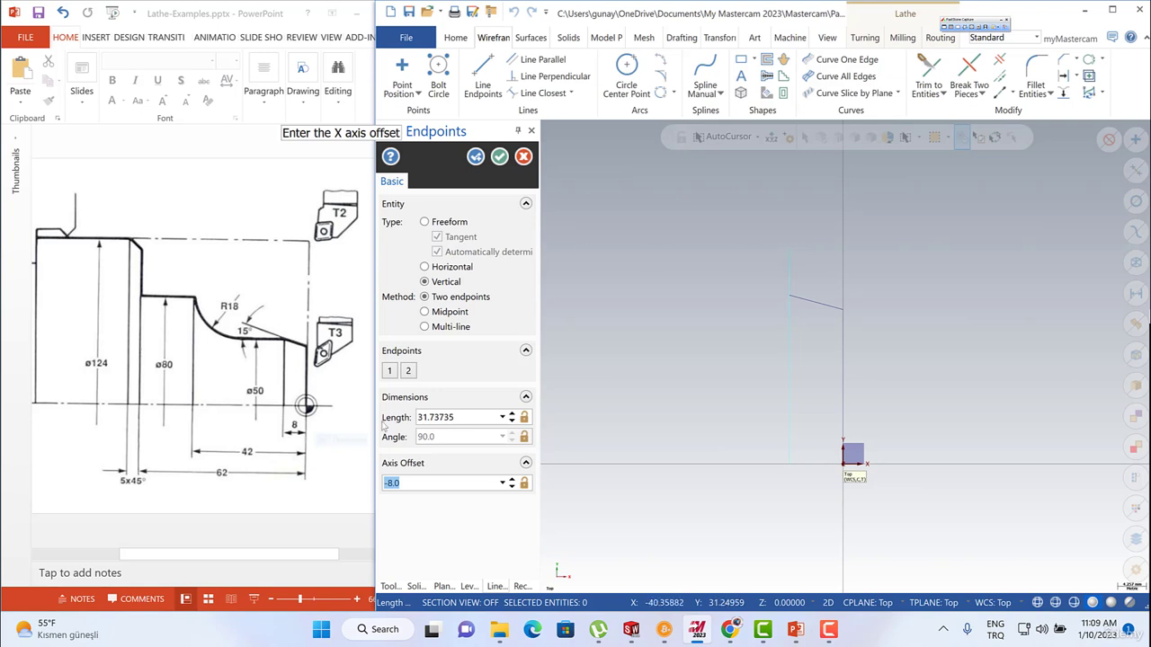
# Set the new vertical line's length to 40 mm and its X axis offset to -42.
pyautogui.click(451, 419)
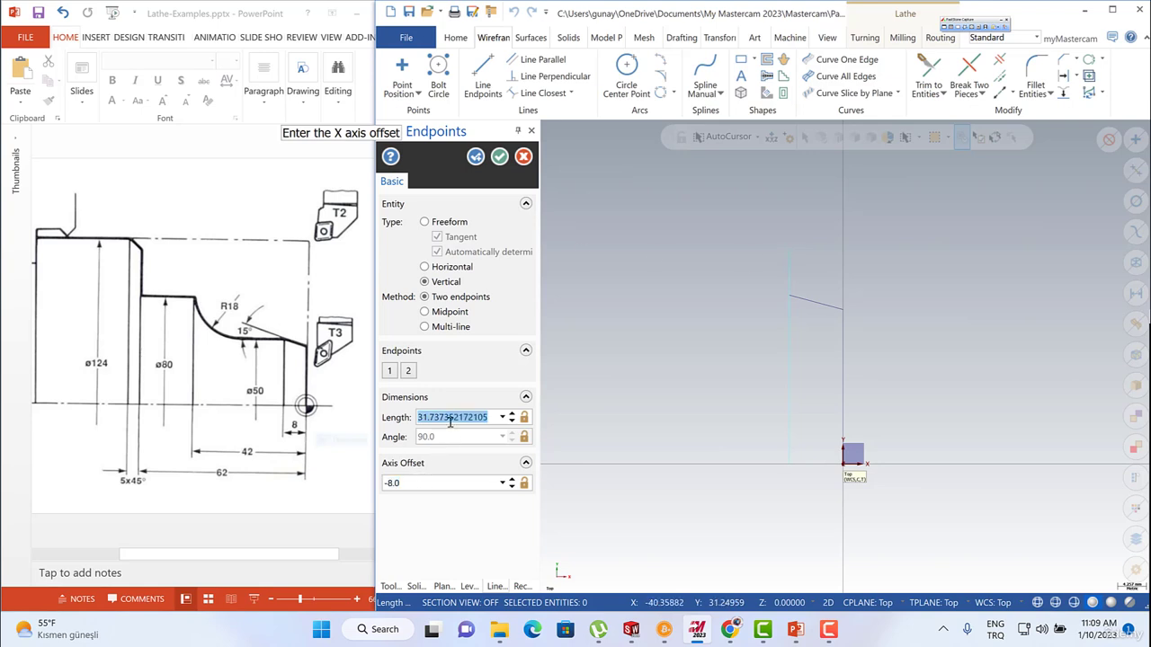
pyautogui.write('40')
pyautogui.press('Return')
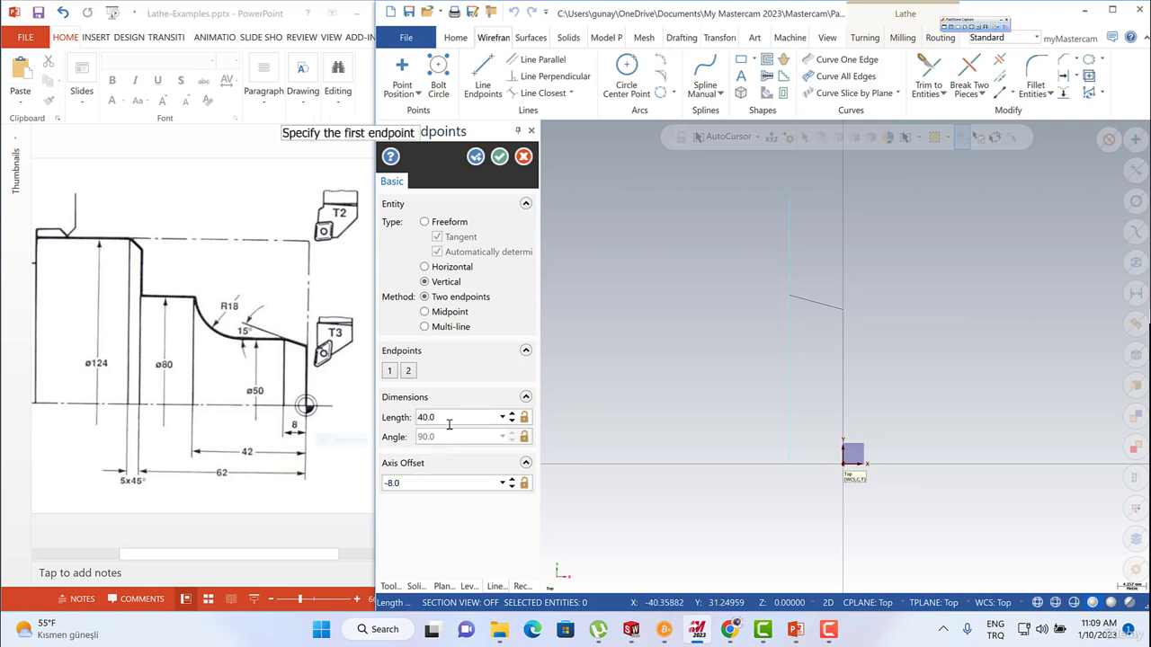
pyautogui.moveTo(403, 483); pyautogui.dragTo(383, 488)
pyautogui.press('Return')
pyautogui.scroll(-2, 822, 345)
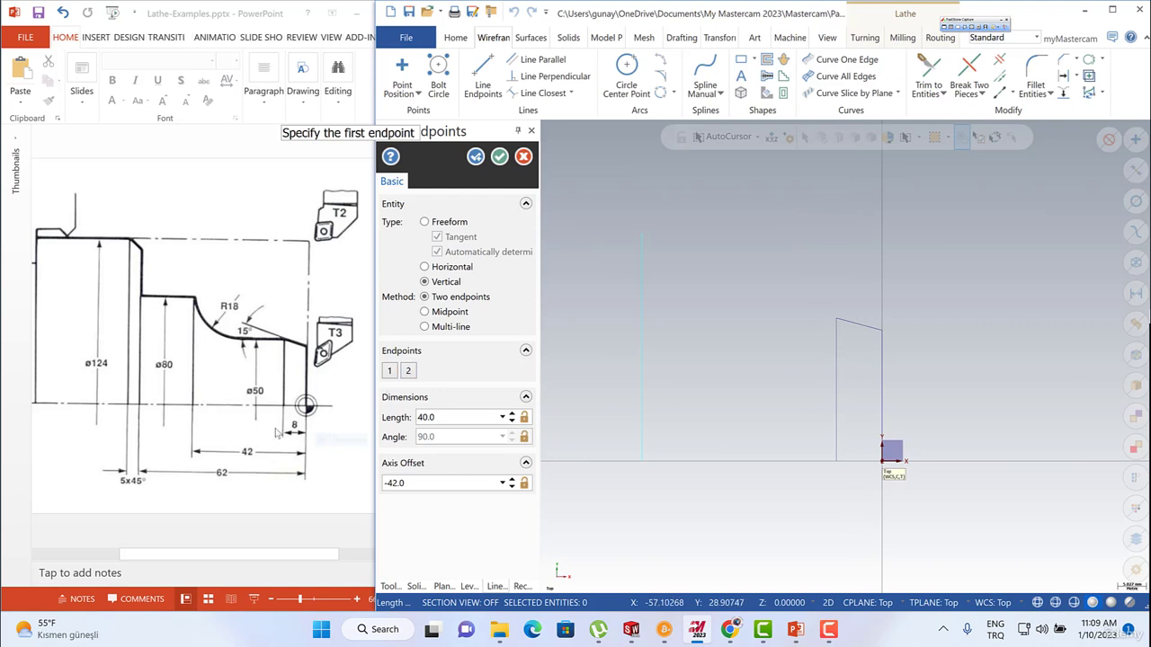
pyautogui.press('ctrl')
# Draw a freeform horizontal line about 20 mm long leftward from the upper end of the taper.
pyautogui.press('ctrl')
pyautogui.press('ctrl')
pyautogui.press('ctrl')
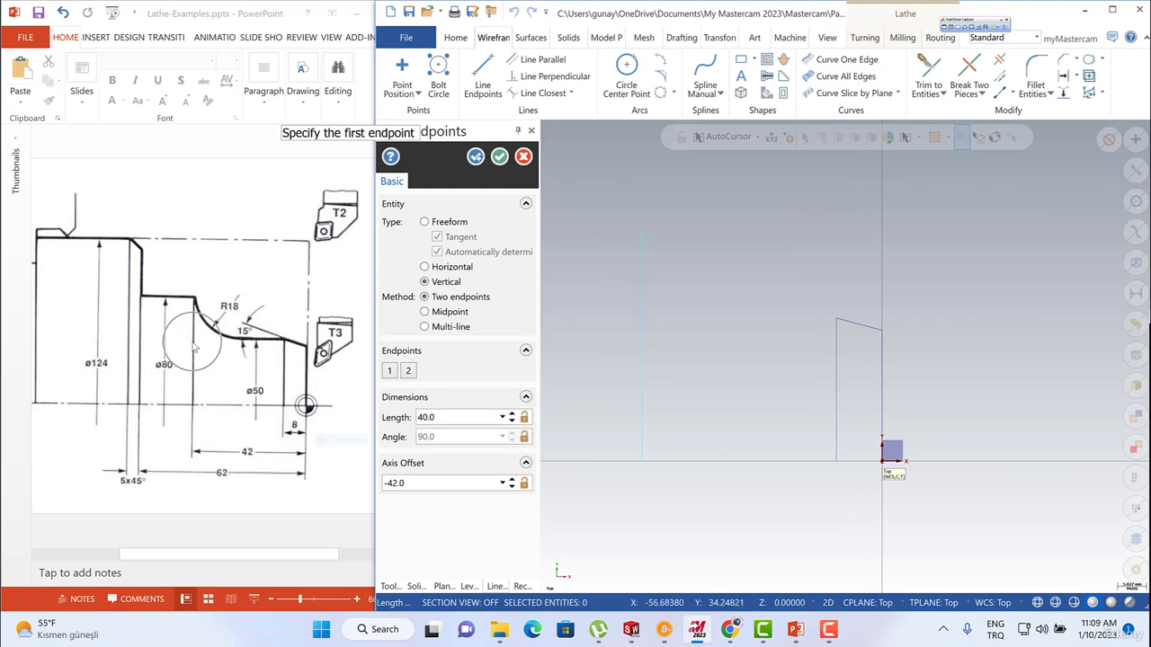
pyautogui.press('ctrl')
pyautogui.press('ctrl')
pyautogui.click(475, 156)
pyautogui.click(424, 222)
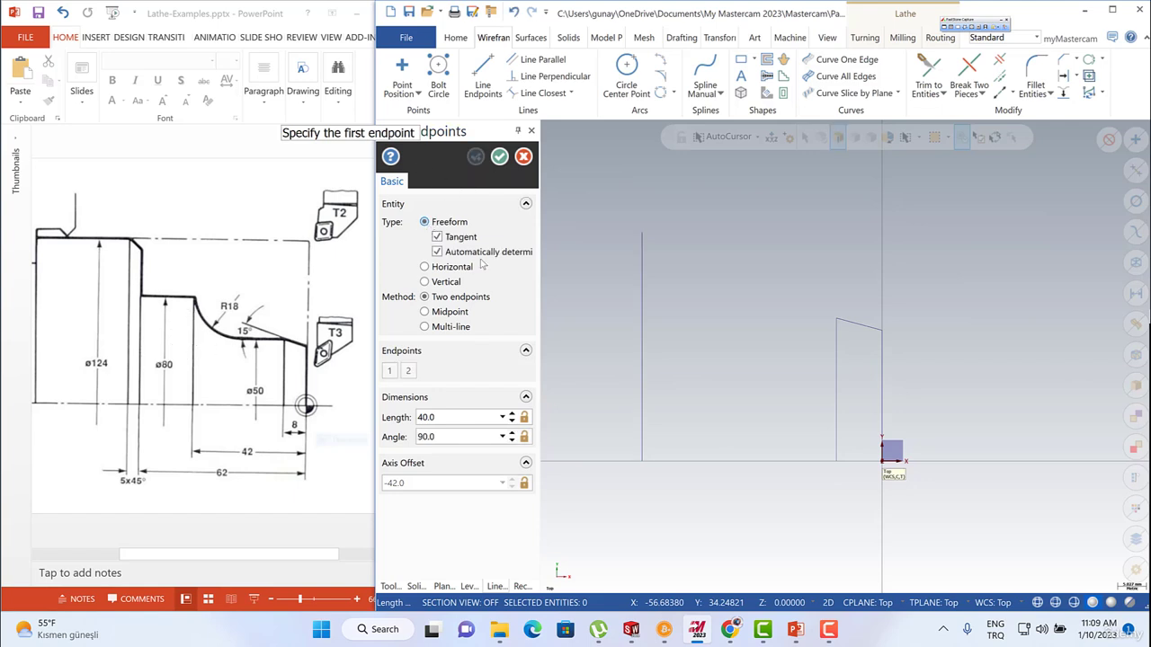
pyautogui.click(837, 320)
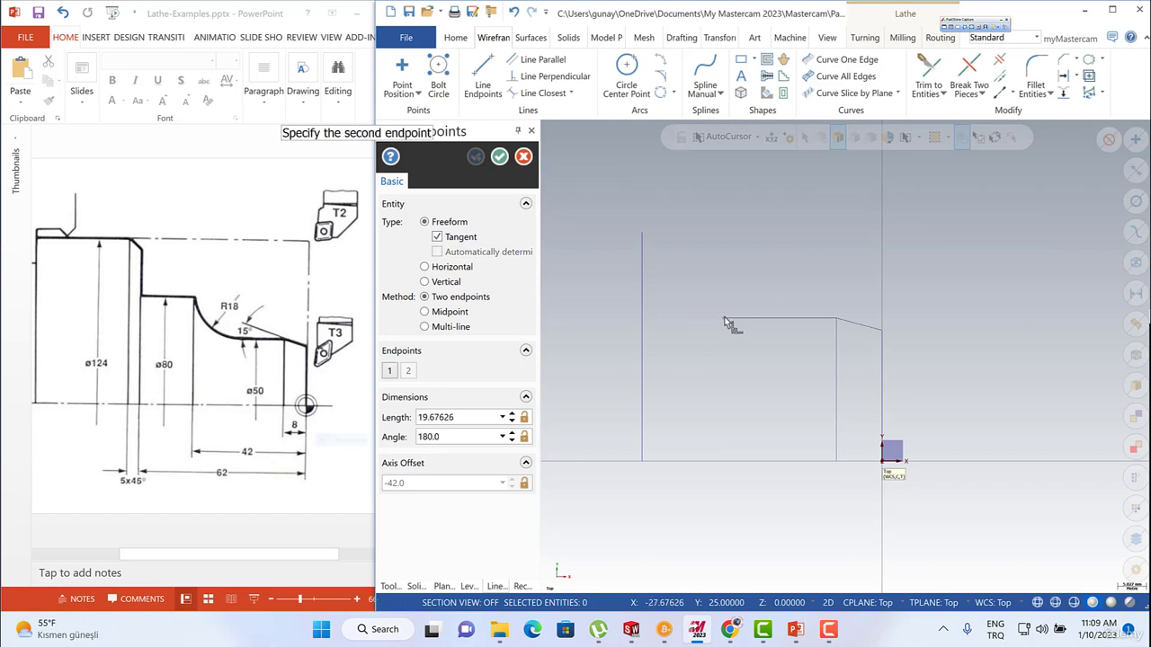
pyautogui.click(723, 320)
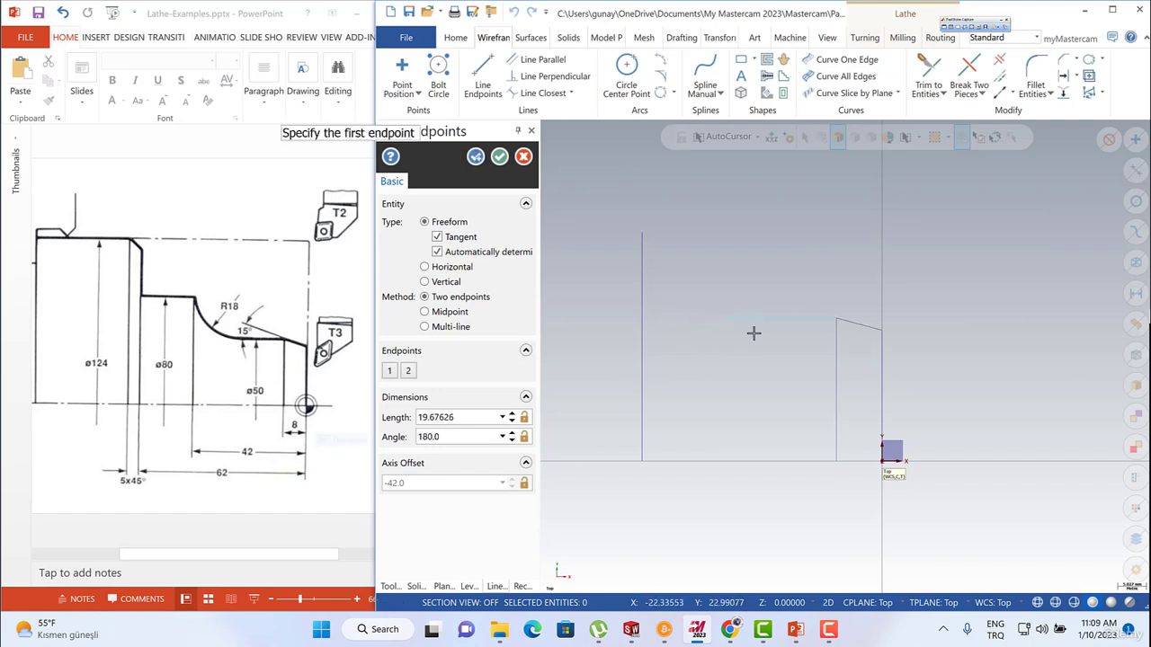
pyautogui.press('Escape')
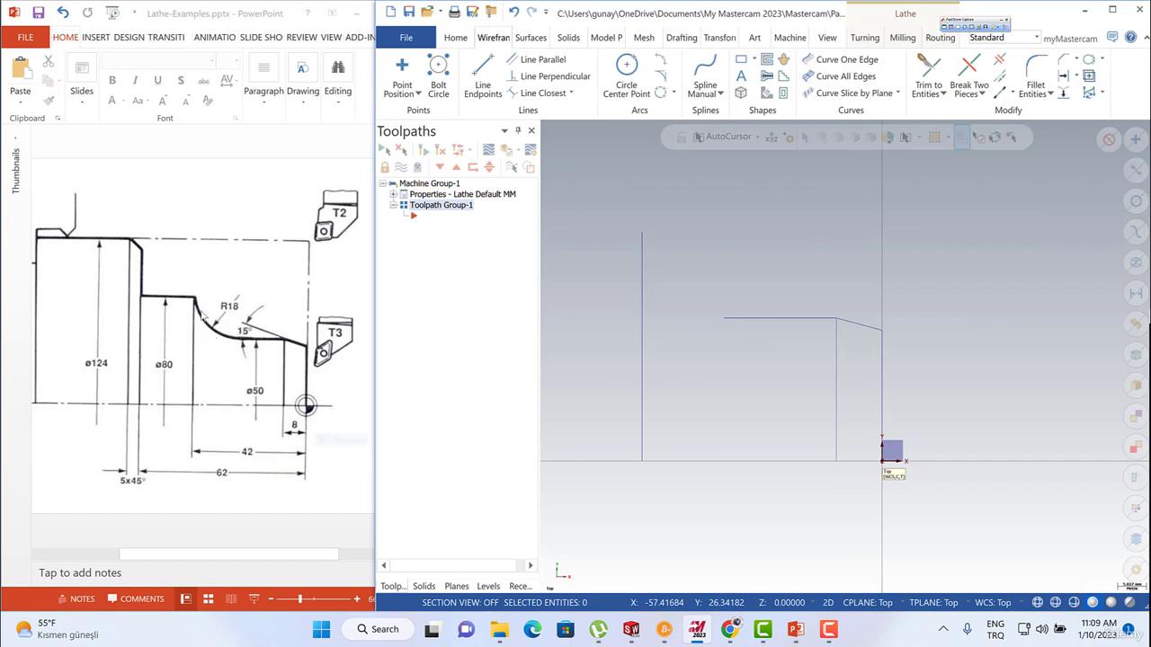
# Create an Arc one point tangent arc of radius 18 on the horizontal line, passing through the 40 mm line's top and keeping the lower-left concave arc.
pyautogui.click(661, 77)
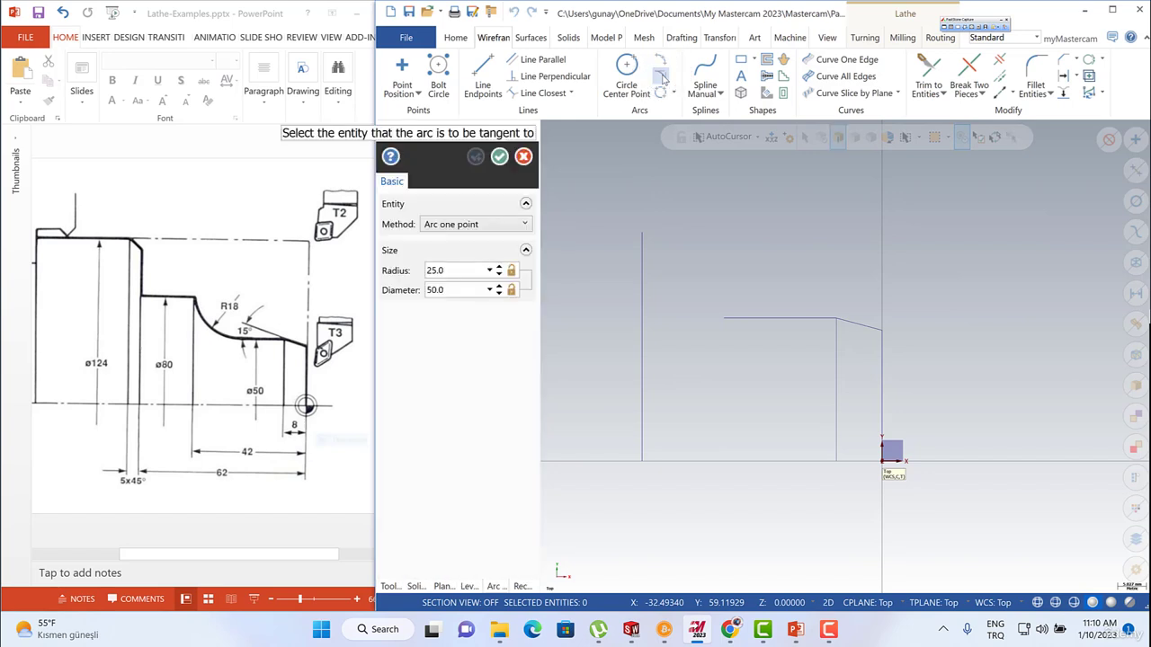
pyautogui.click(476, 224)
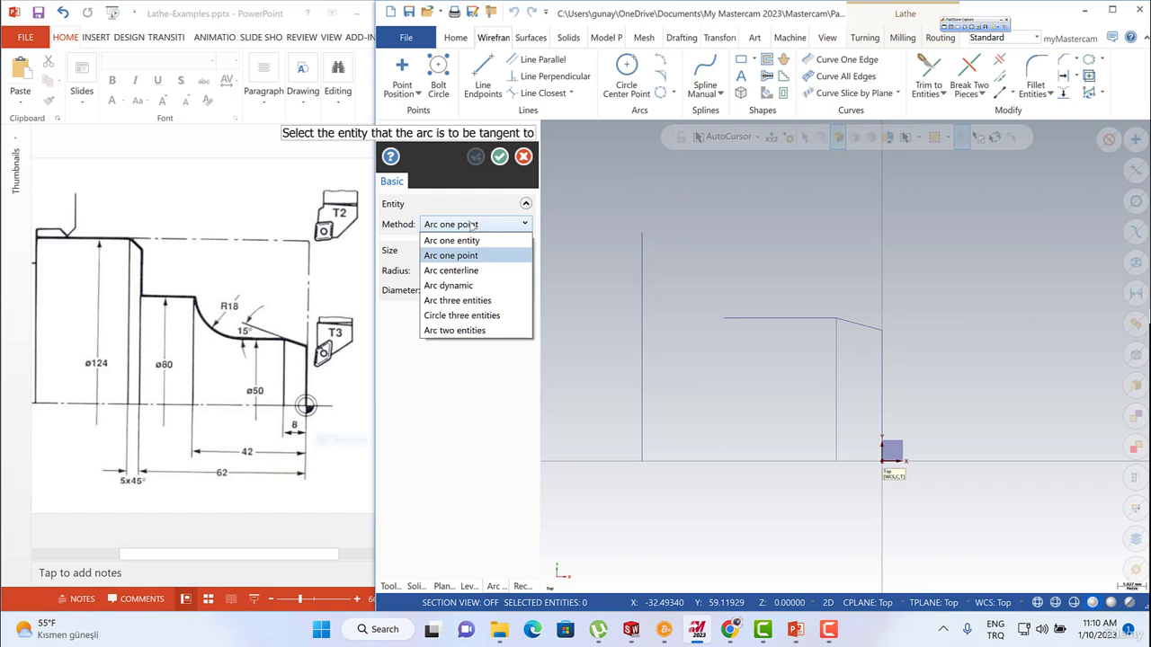
pyautogui.click(452, 257)
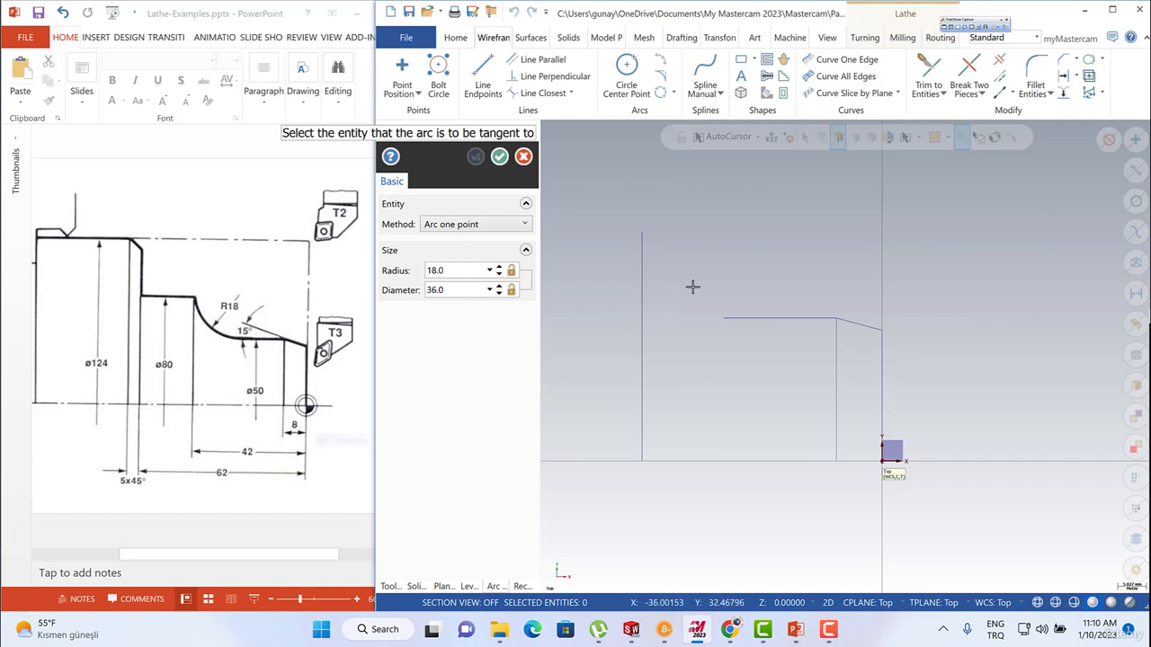
pyautogui.click(738, 317)
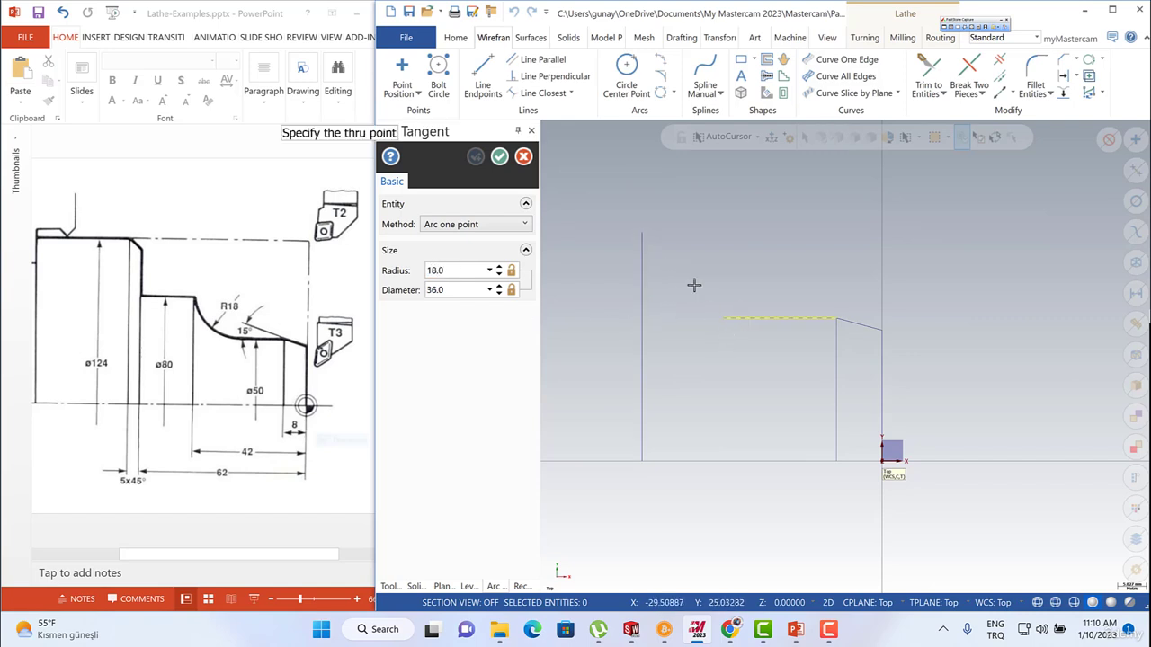
pyautogui.click(643, 240)
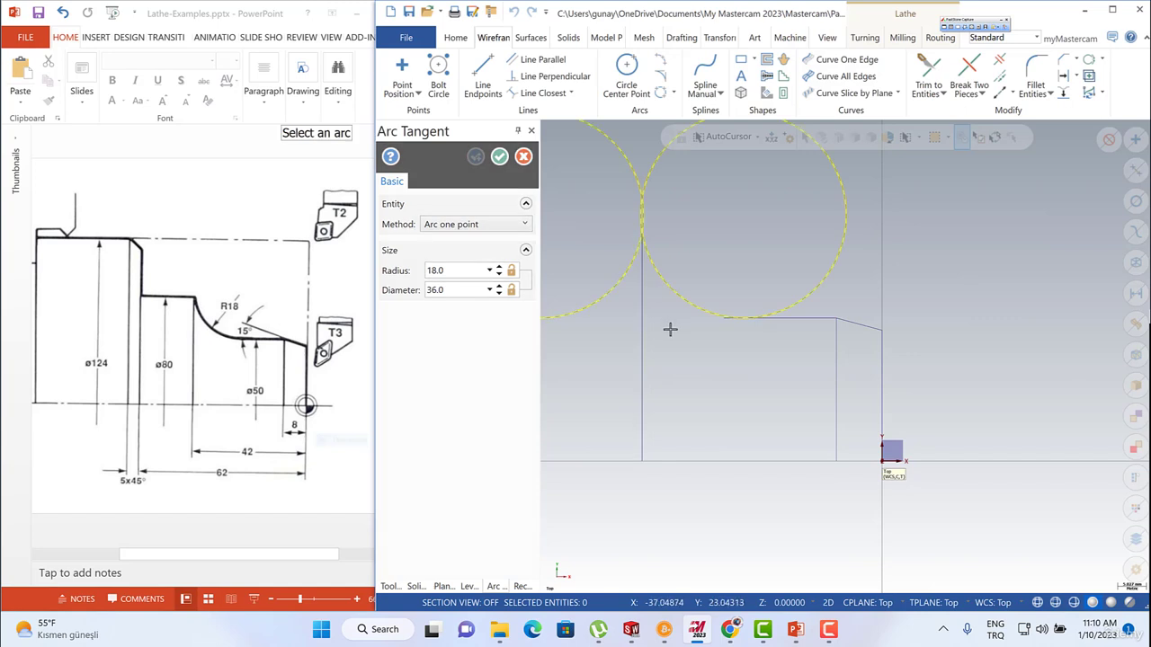
pyautogui.scroll(-2, 750, 393)
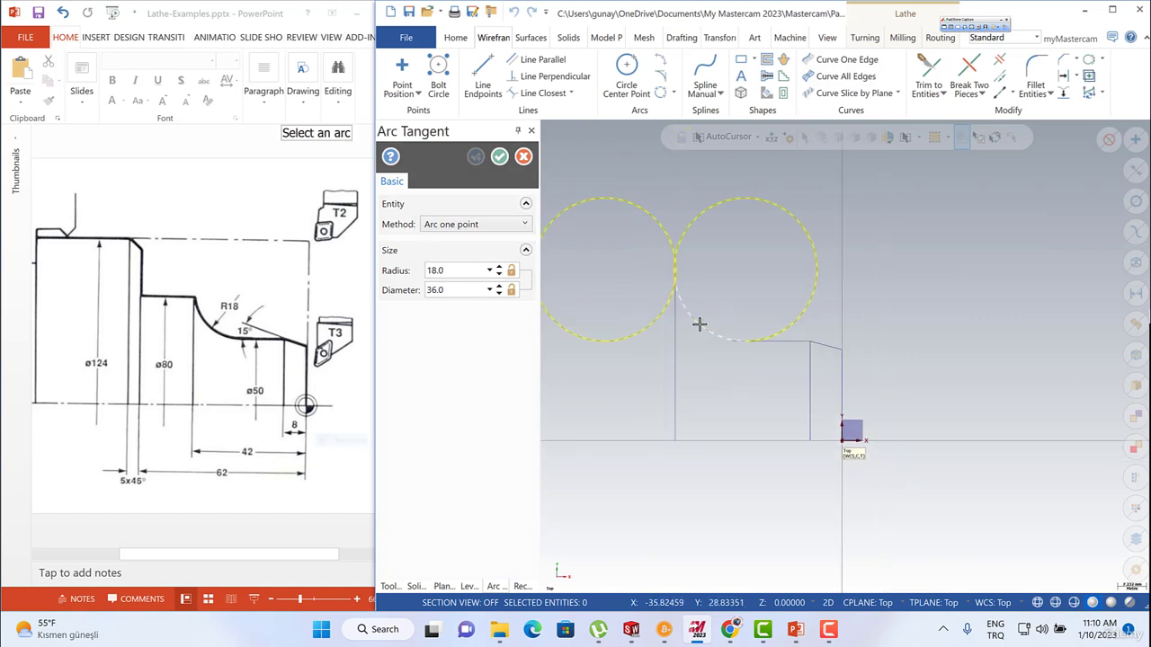
pyautogui.click(699, 325)
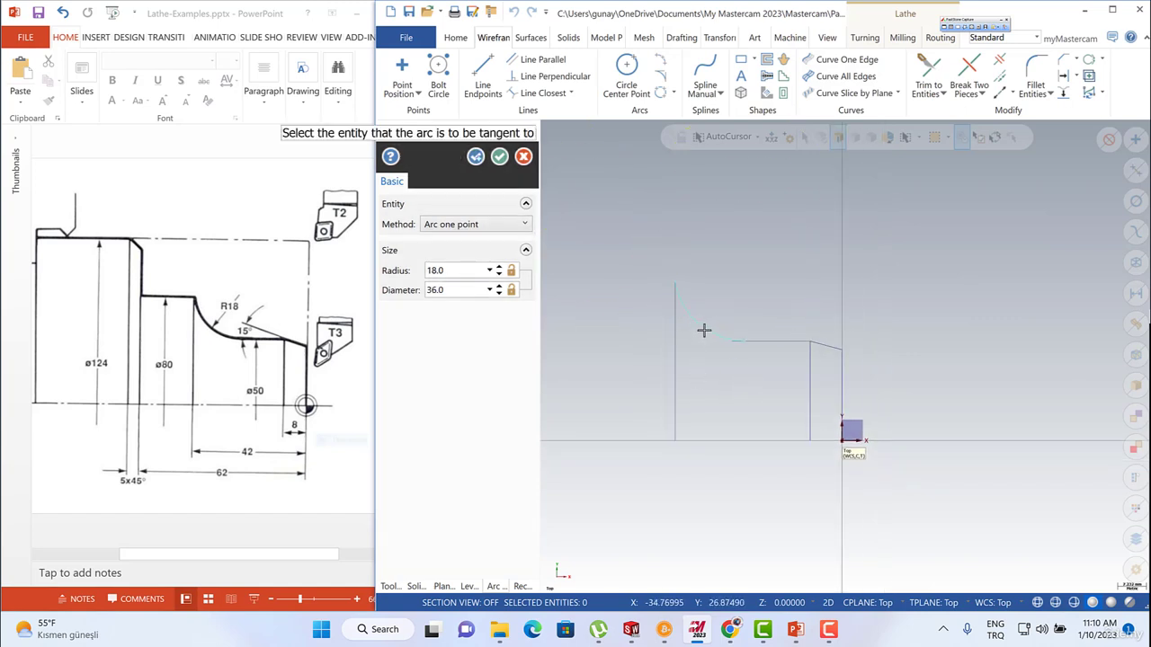
pyautogui.press('Escape')
# Trim the R18 arc and the horizontal line to each other with Trim 2 entities.
pyautogui.scroll(2, 684, 337)
pyautogui.scroll(2, 681, 338)
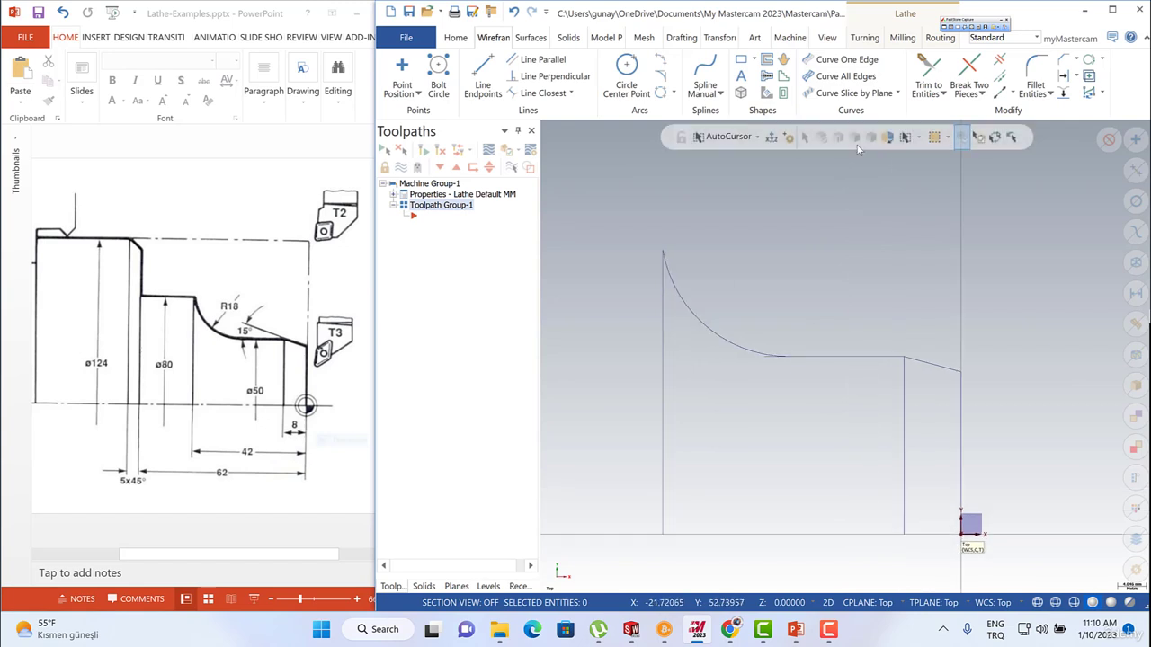
pyautogui.click(938, 94)
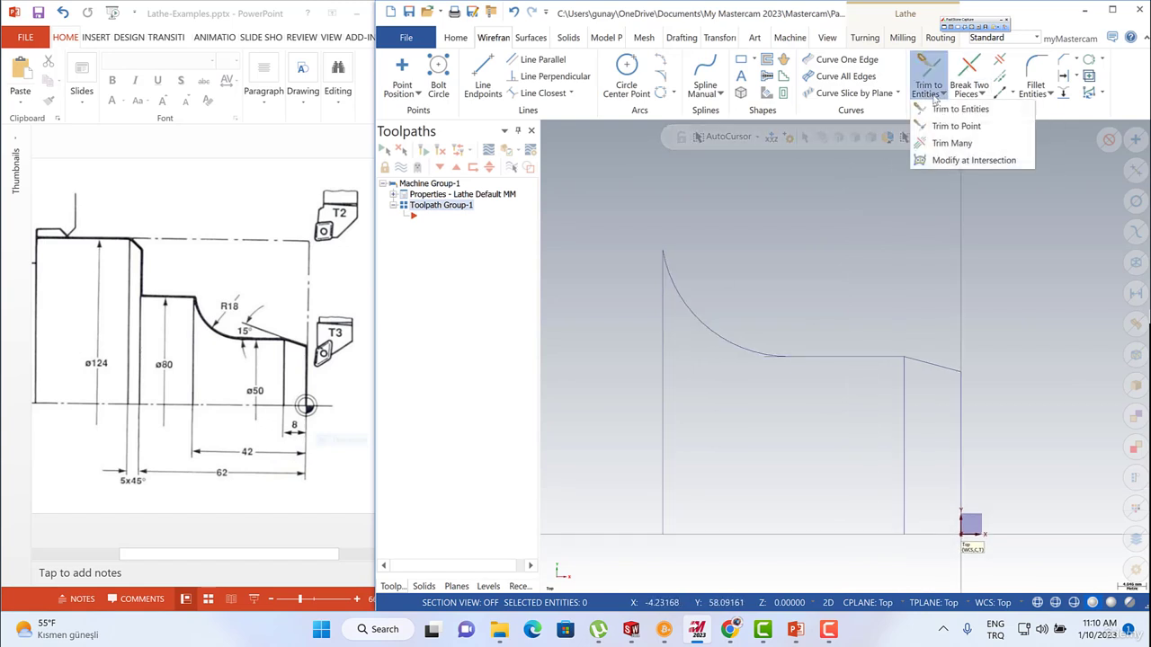
pyautogui.click(951, 109)
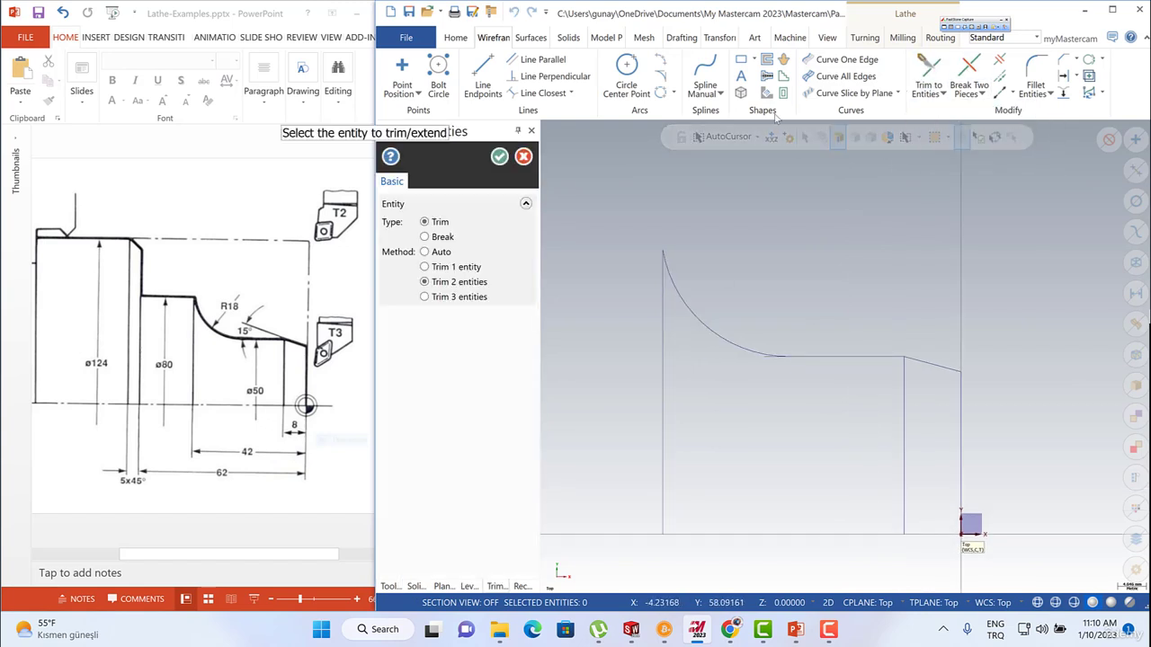
pyautogui.moveTo(458, 287)
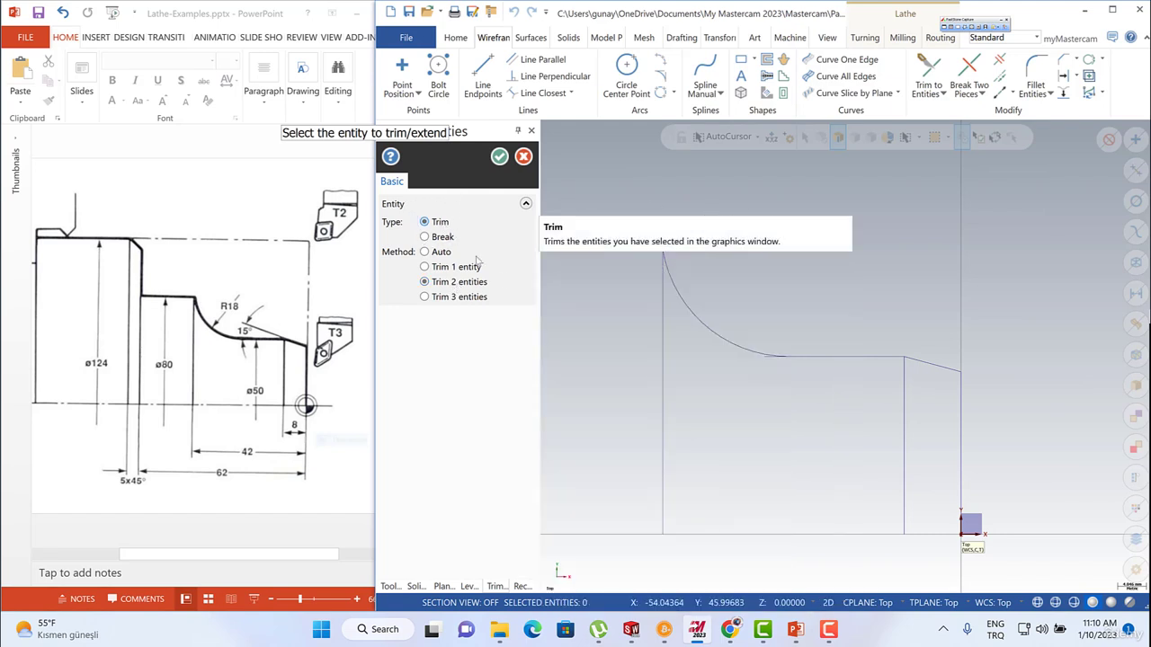
pyautogui.click(722, 335)
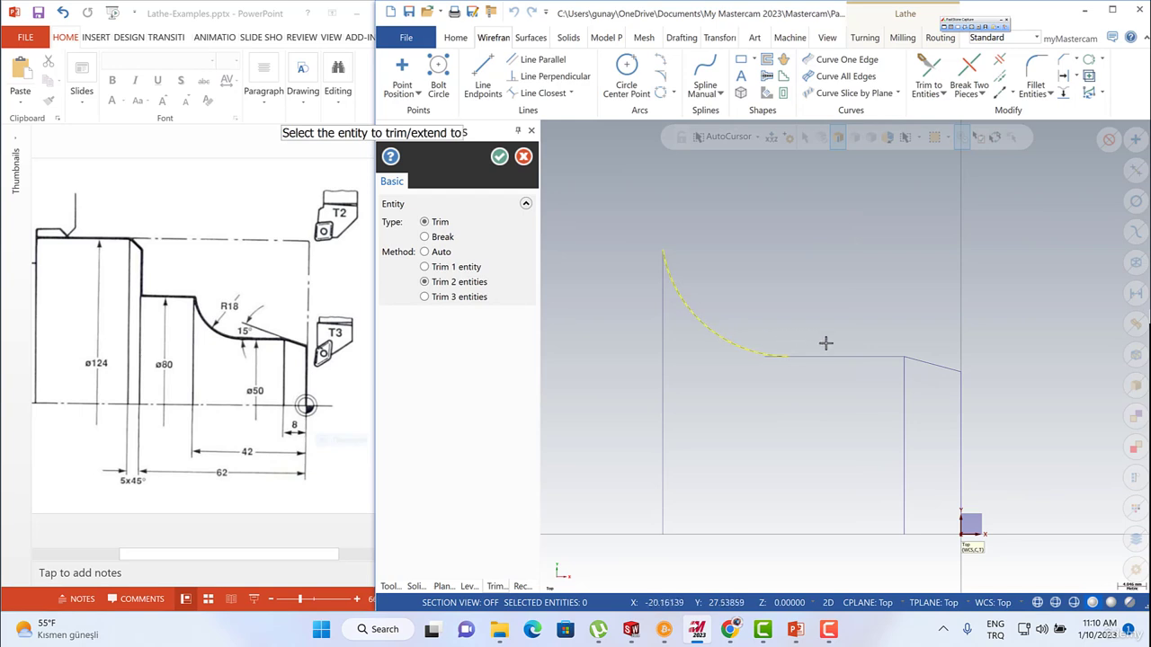
pyautogui.click(828, 355)
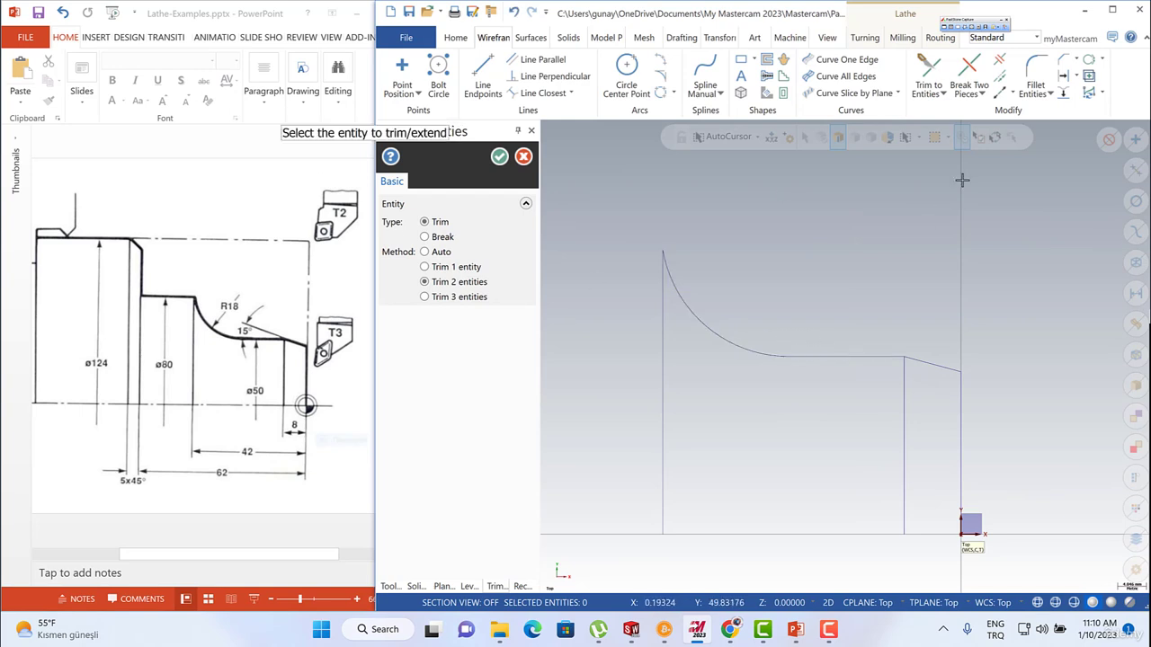
pyautogui.scroll(-2, 765, 247)
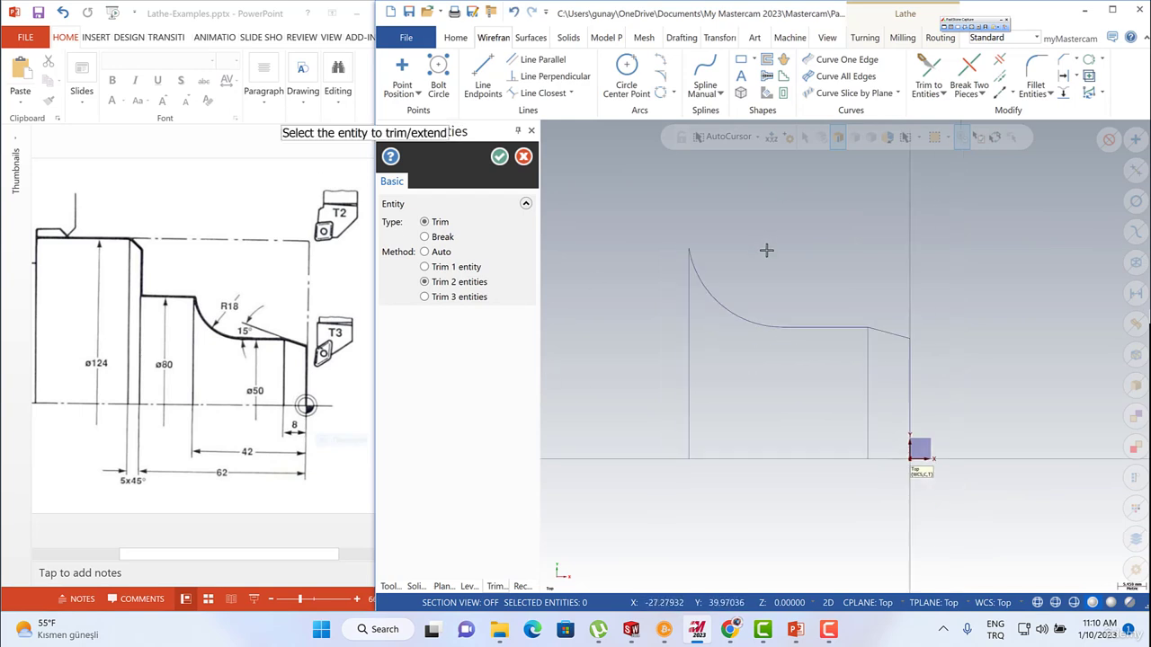
pyautogui.click(499, 156)
# Draw a horizontal line leftward from the arc's upper end and set its length to 20 mm.
pyautogui.scroll(-2, 899, 334)
pyautogui.scroll(1, 821, 267)
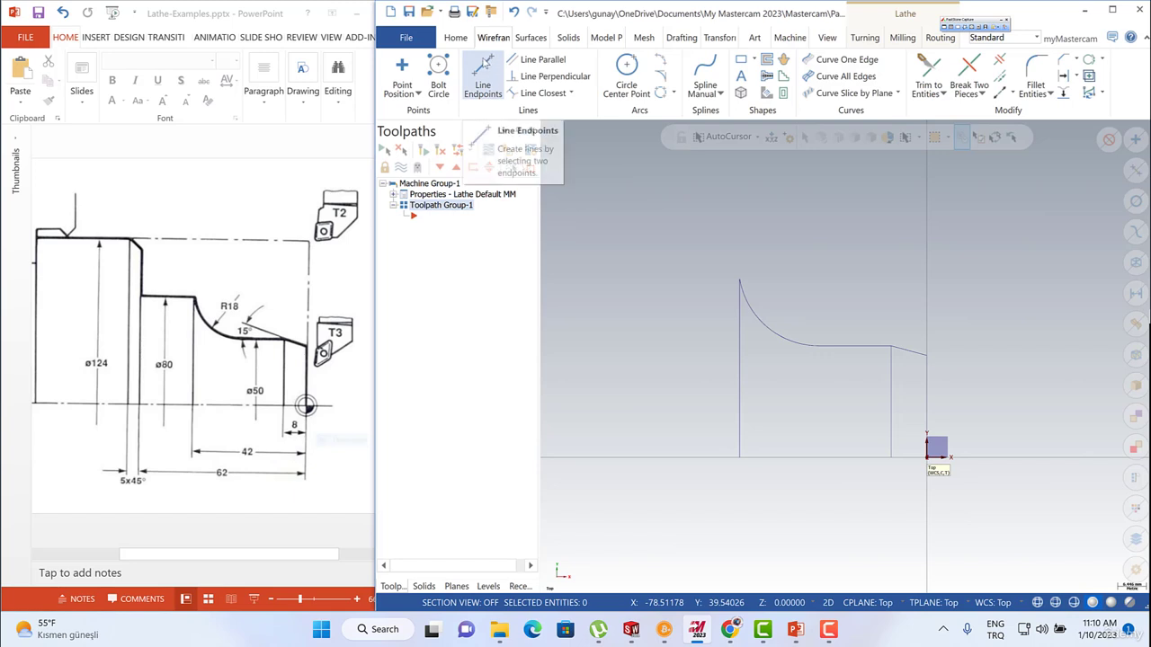
pyautogui.click(483, 76)
pyautogui.click(739, 281)
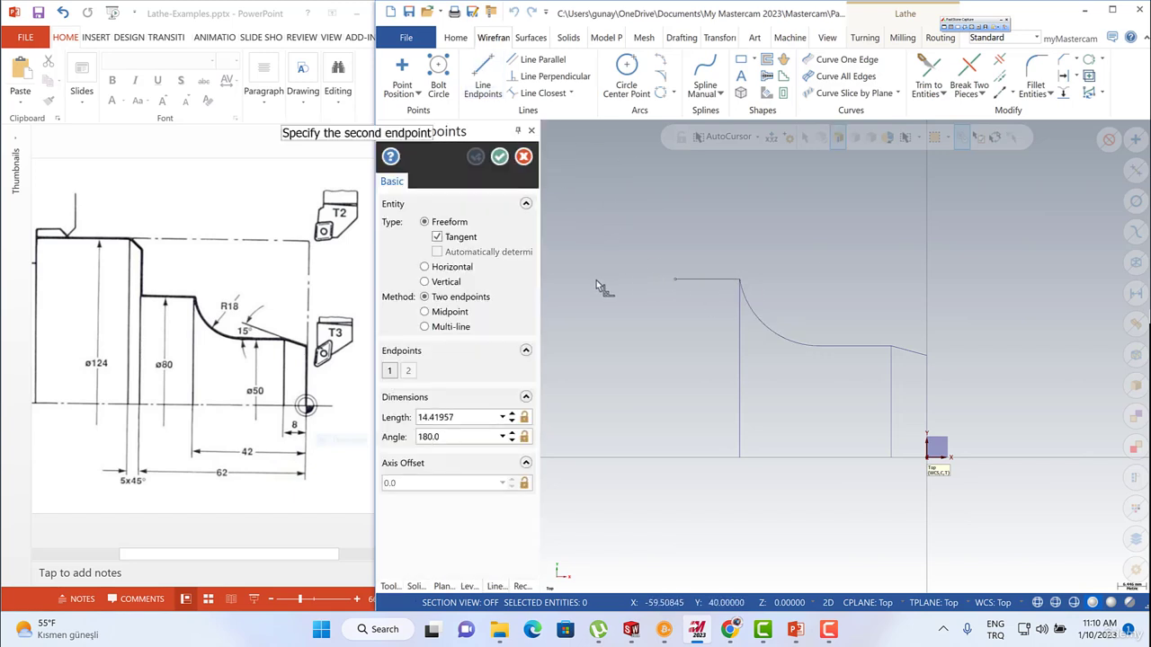
pyautogui.click(620, 281)
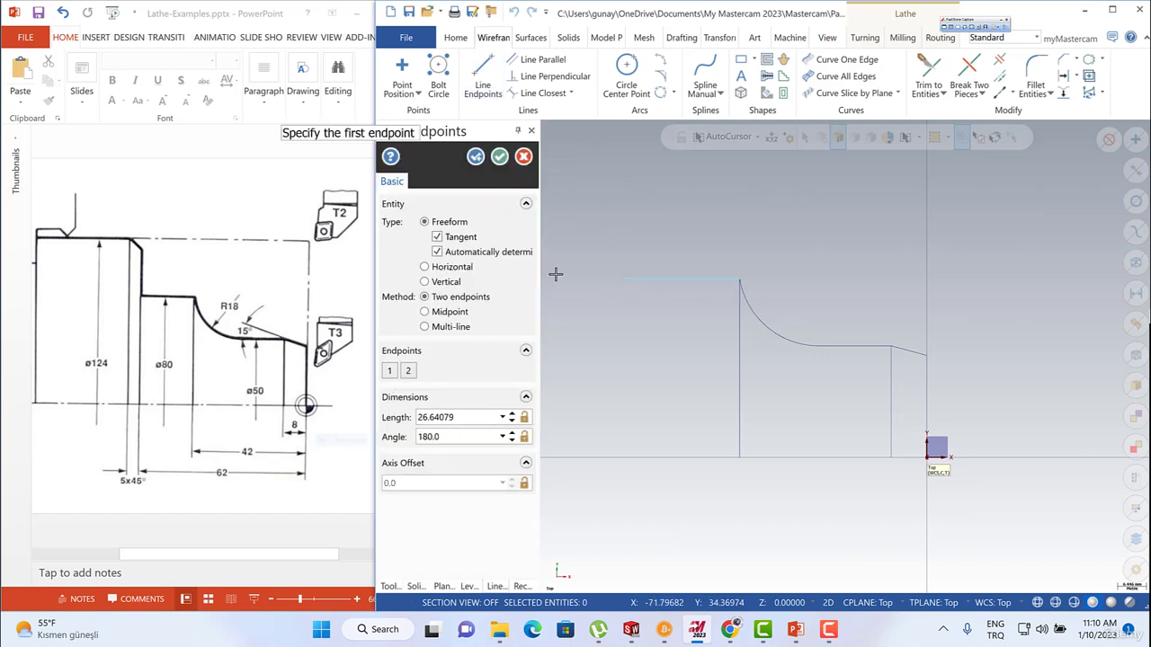
pyautogui.press('ctrl')
pyautogui.click(446, 418)
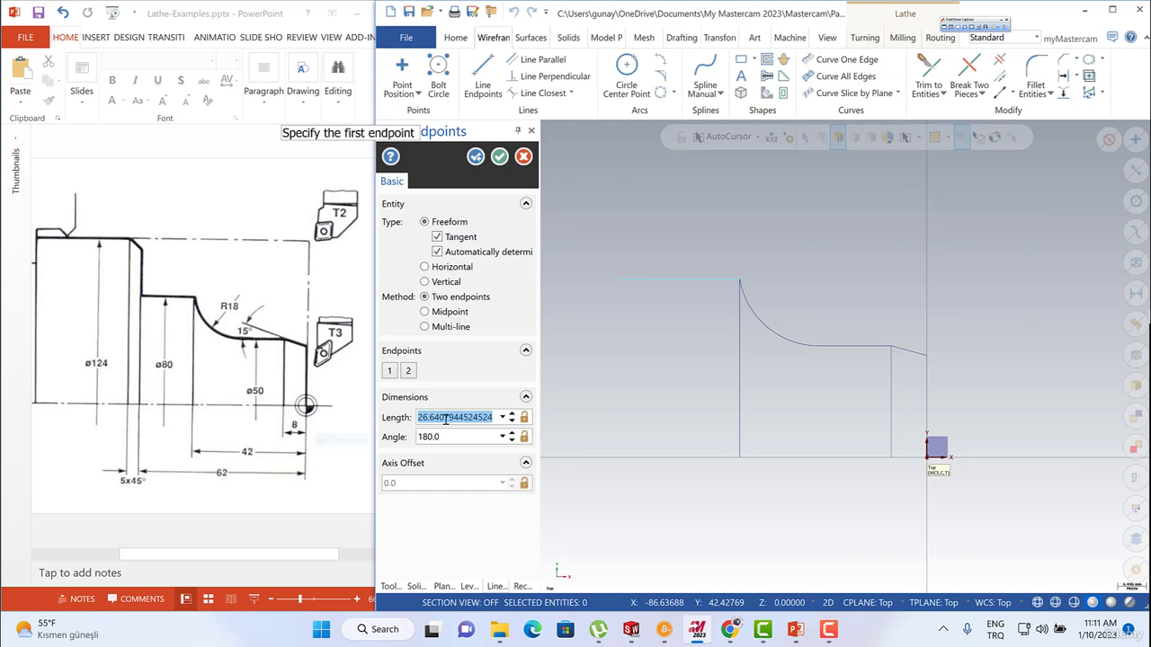
pyautogui.write('20')
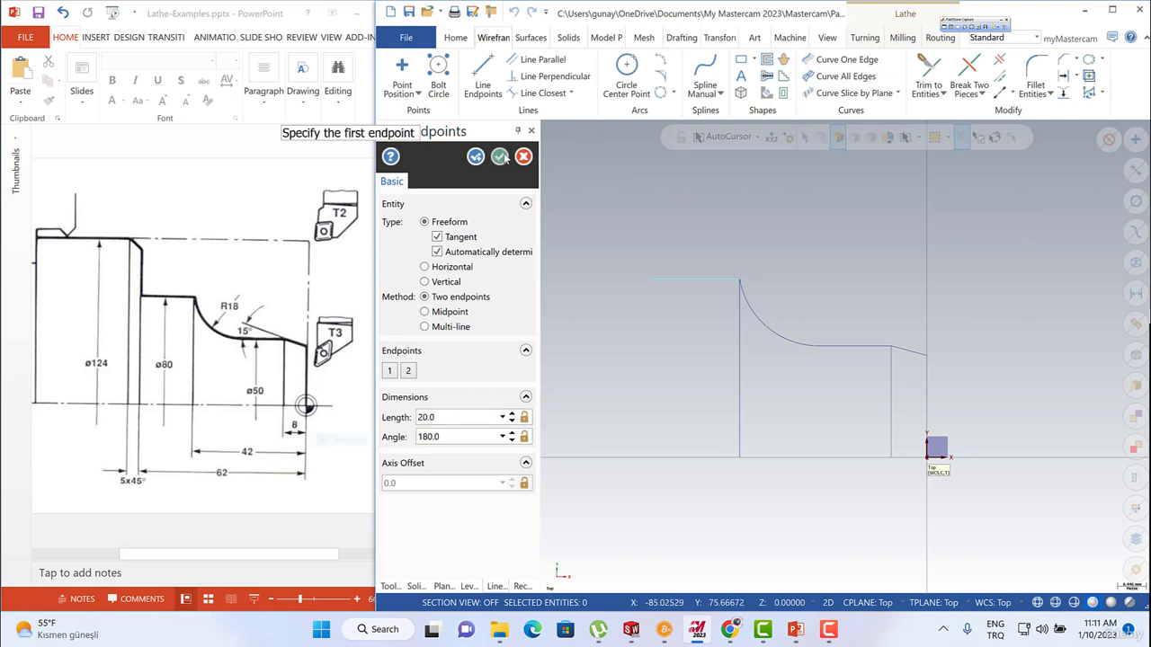
pyautogui.click(501, 157)
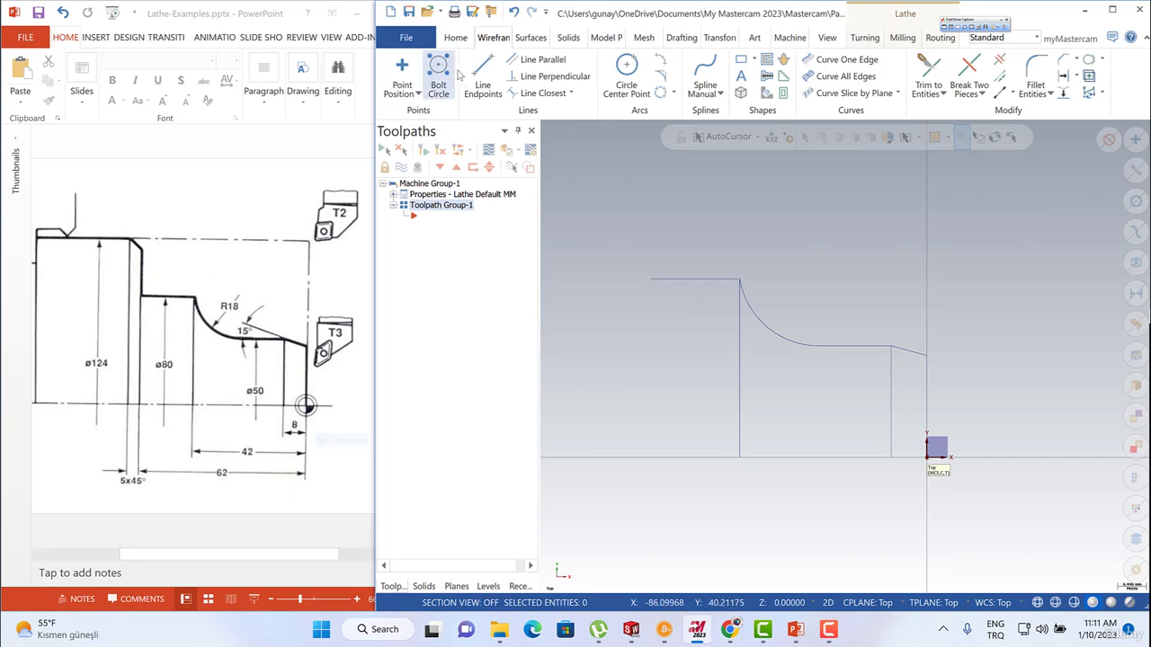
# Draw a vertical line about 20 mm long upward from the left end of the 20 mm horizontal line.
pyautogui.click(483, 76)
pyautogui.click(650, 280)
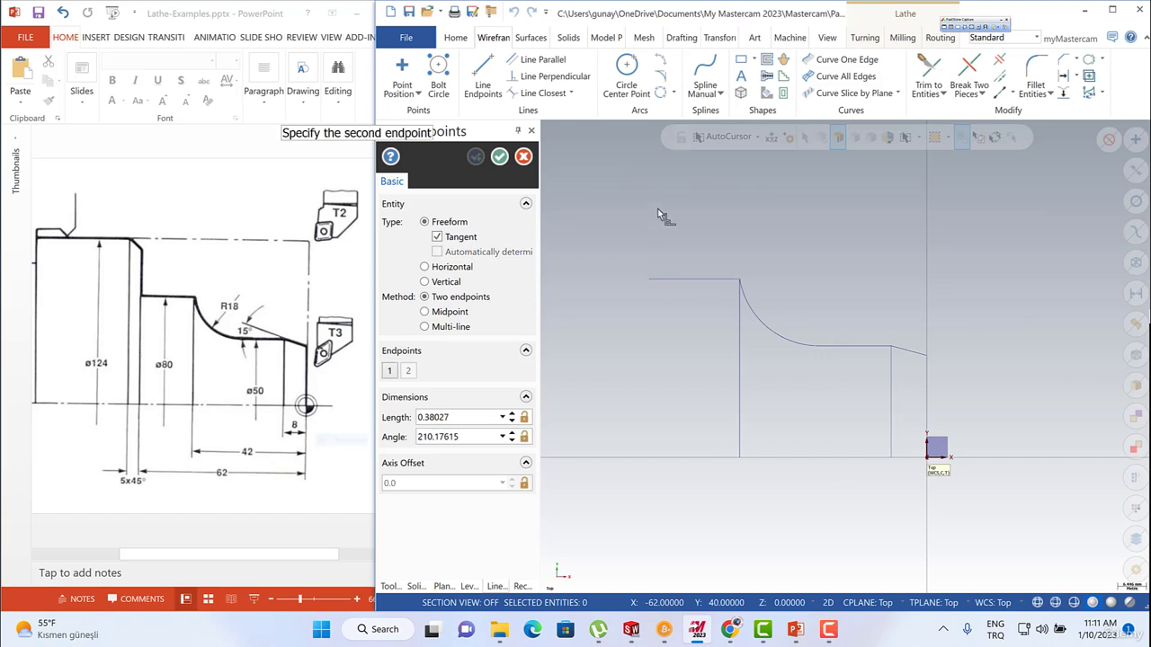
pyautogui.click(653, 189)
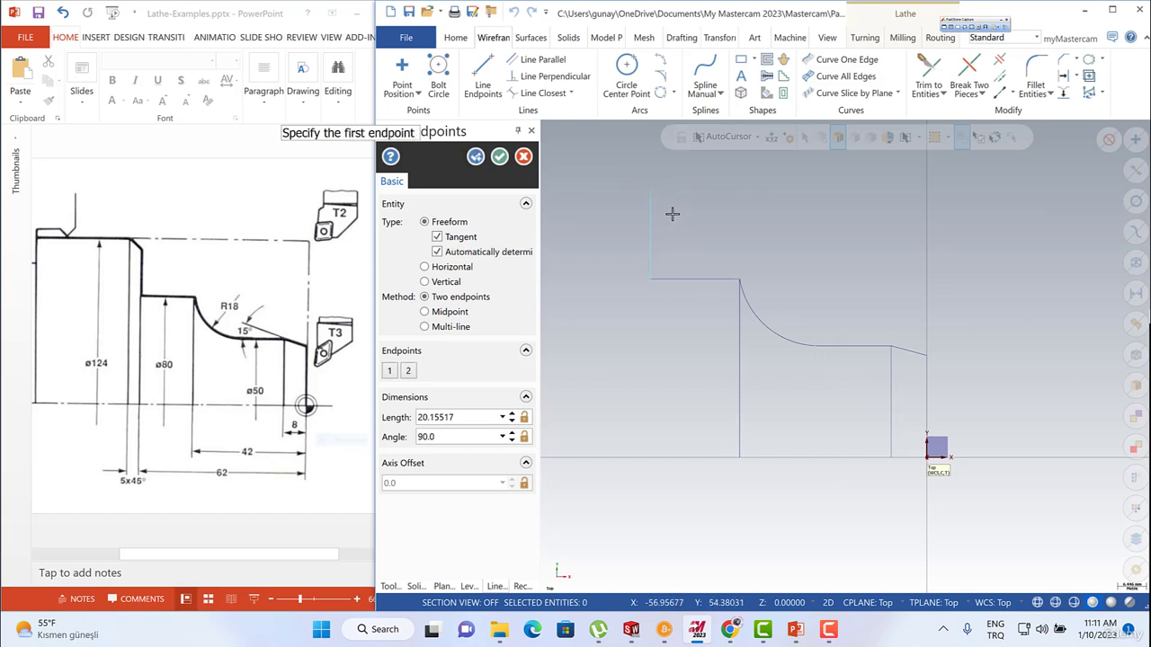
# Draw a horizontal line about 16 mm long leftward from the new vertical line's top and set its Y axis offset to 124/2.
pyautogui.click(650, 189)
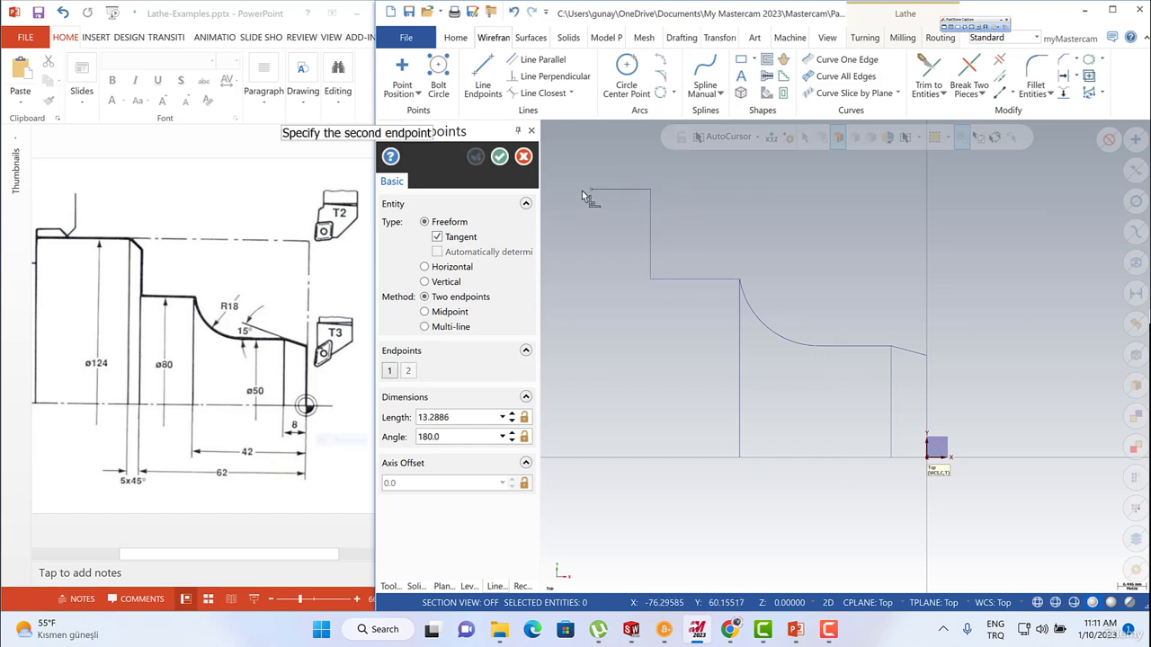
pyautogui.click(425, 267)
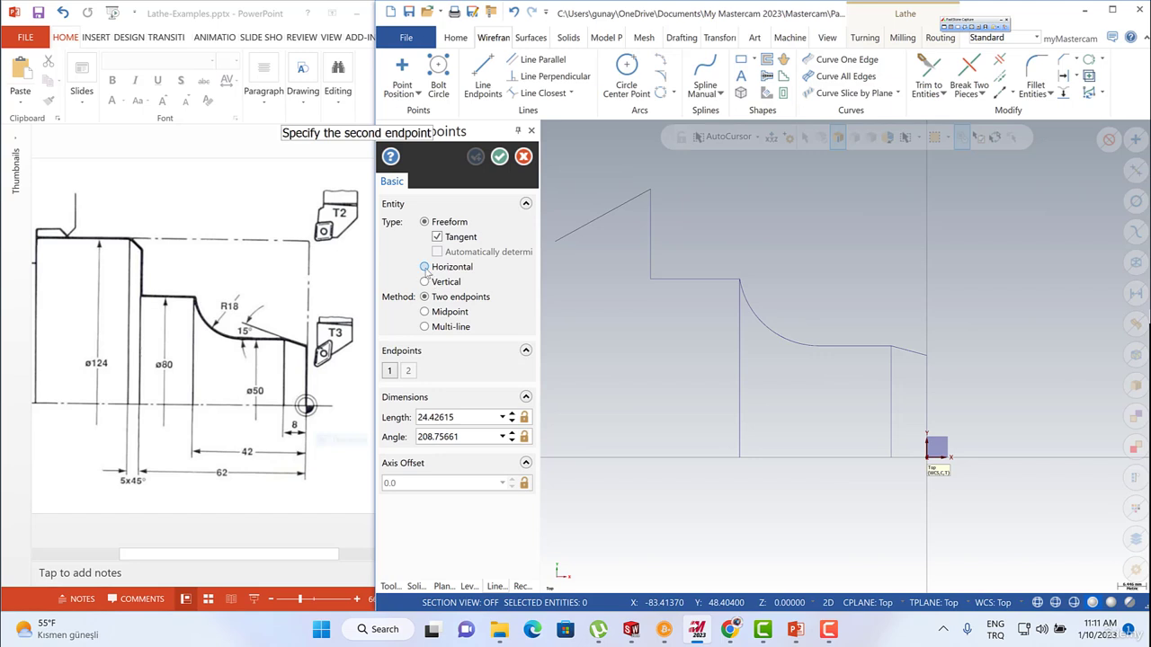
pyautogui.click(578, 190)
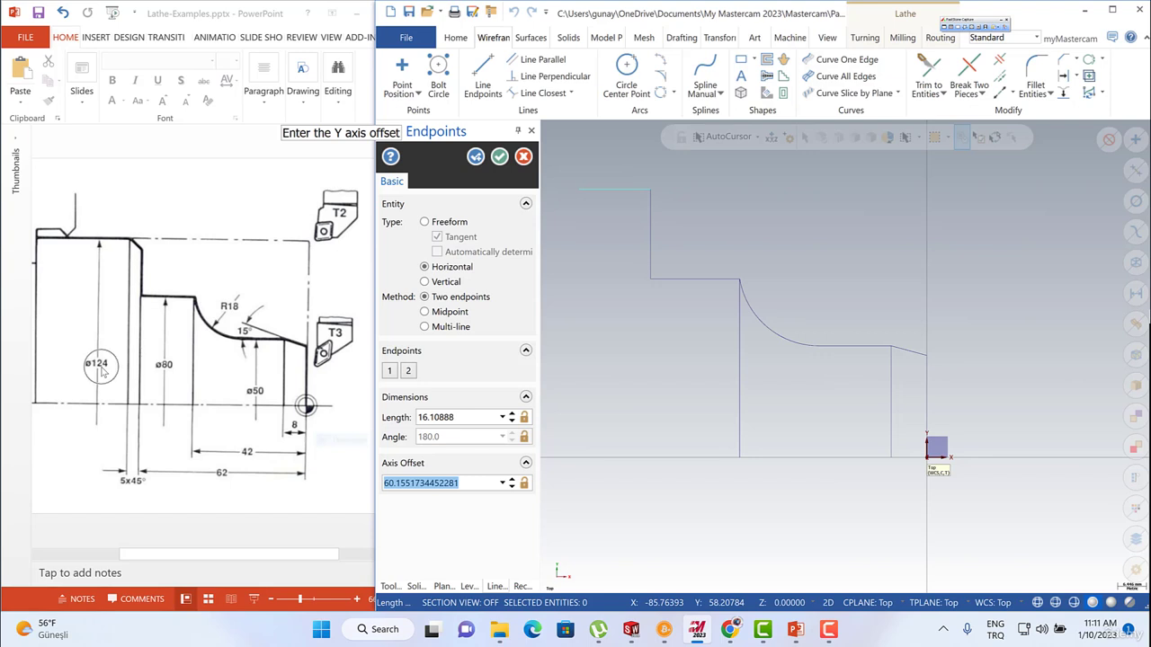
pyautogui.write('124')
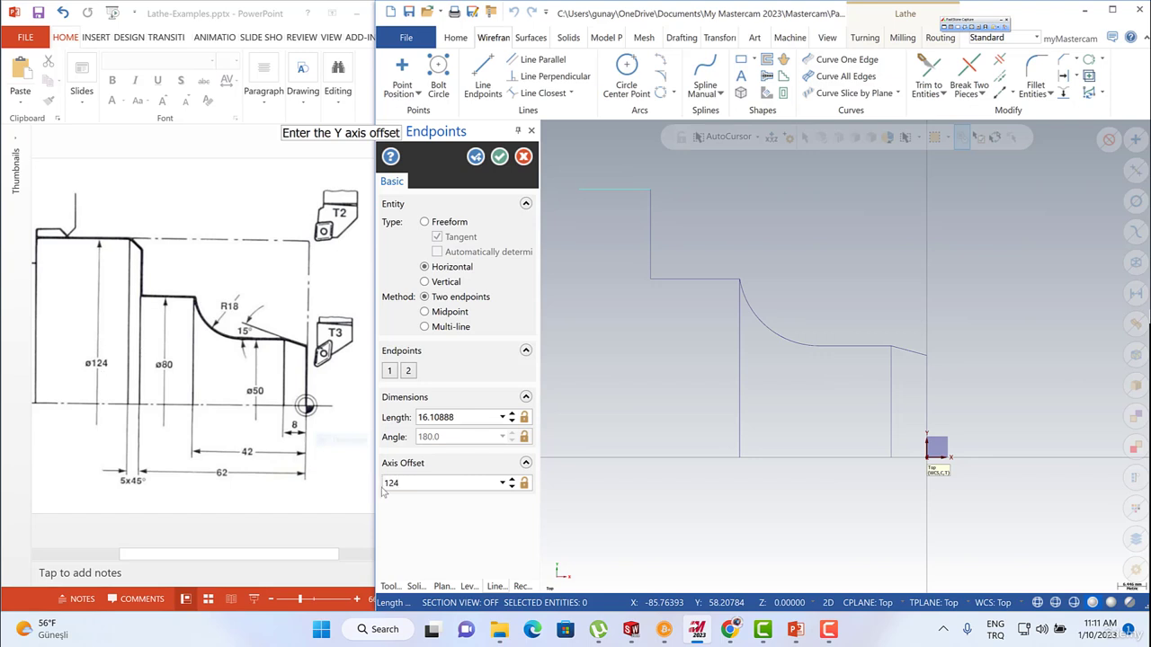
pyautogui.write('/2')
pyautogui.press('Return')
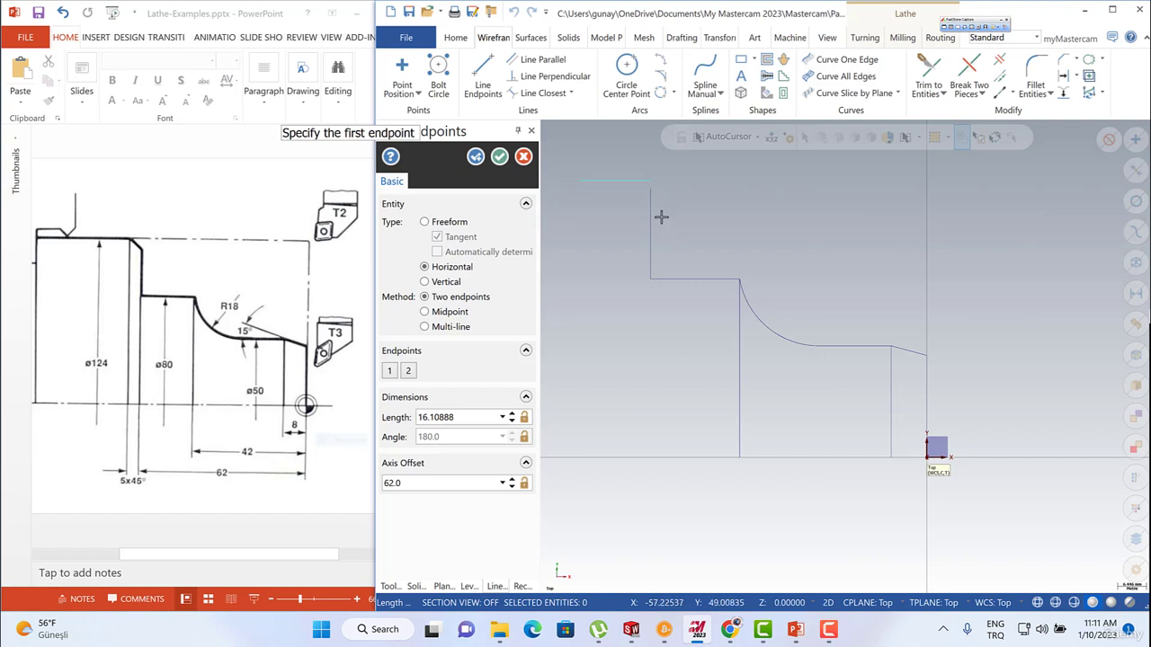
# Set the uppermost horizontal line's length to 25 mm.
pyautogui.click(448, 420)
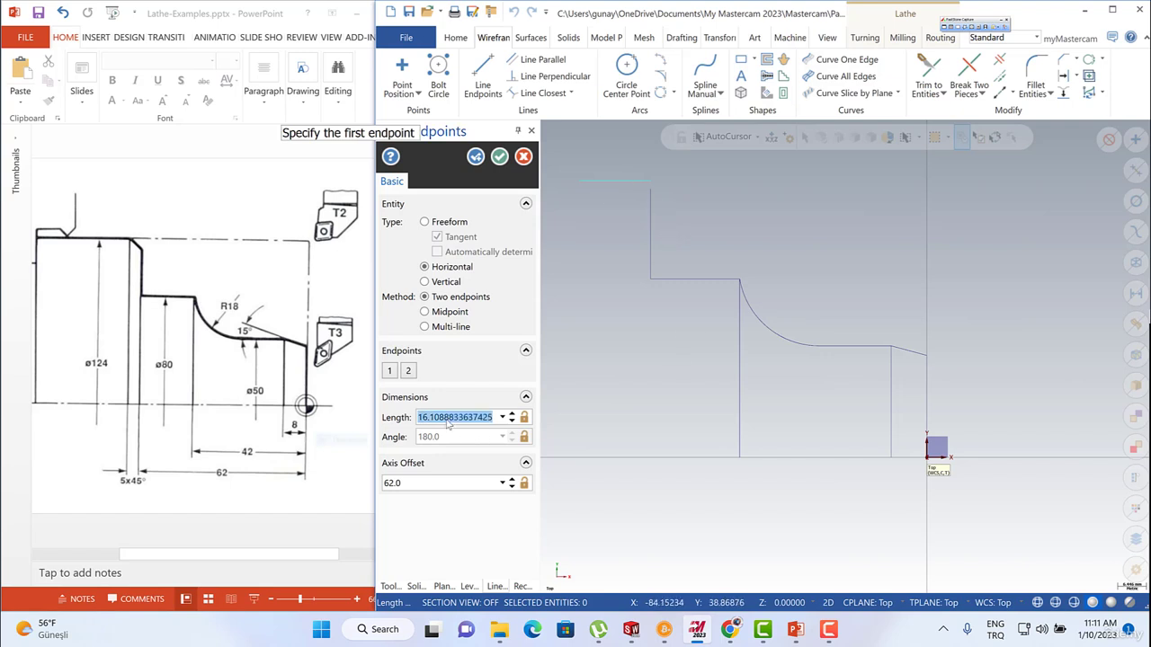
pyautogui.write('25')
pyautogui.press('Return')
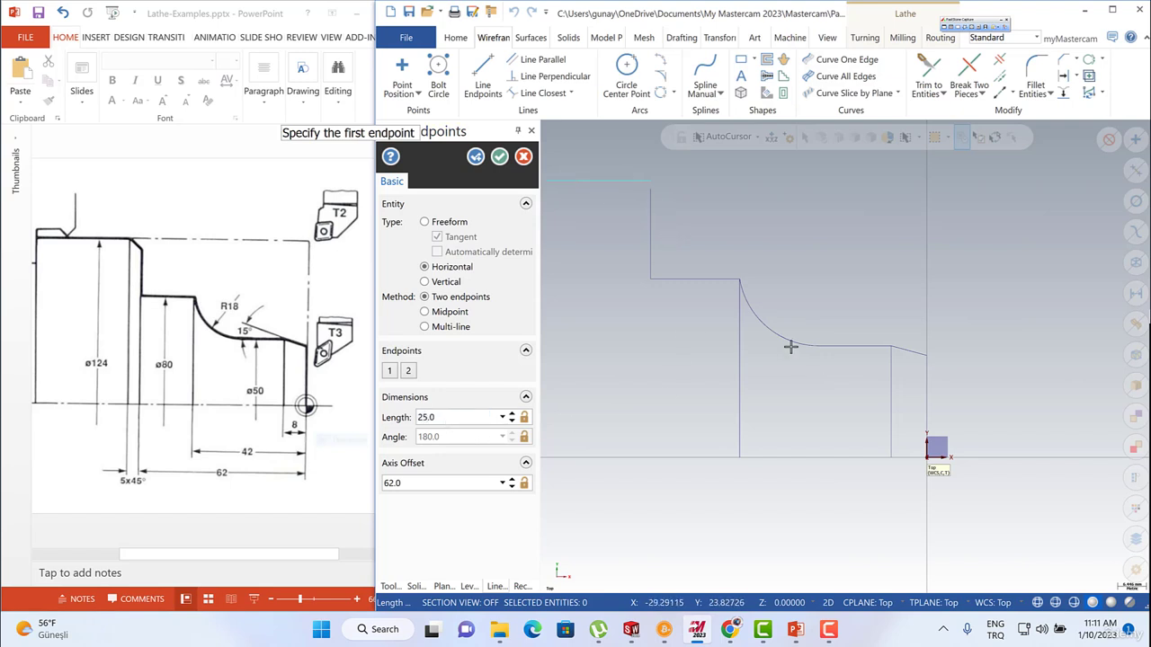
pyautogui.scroll(-3, 783, 340)
pyautogui.scroll(1, 688, 304)
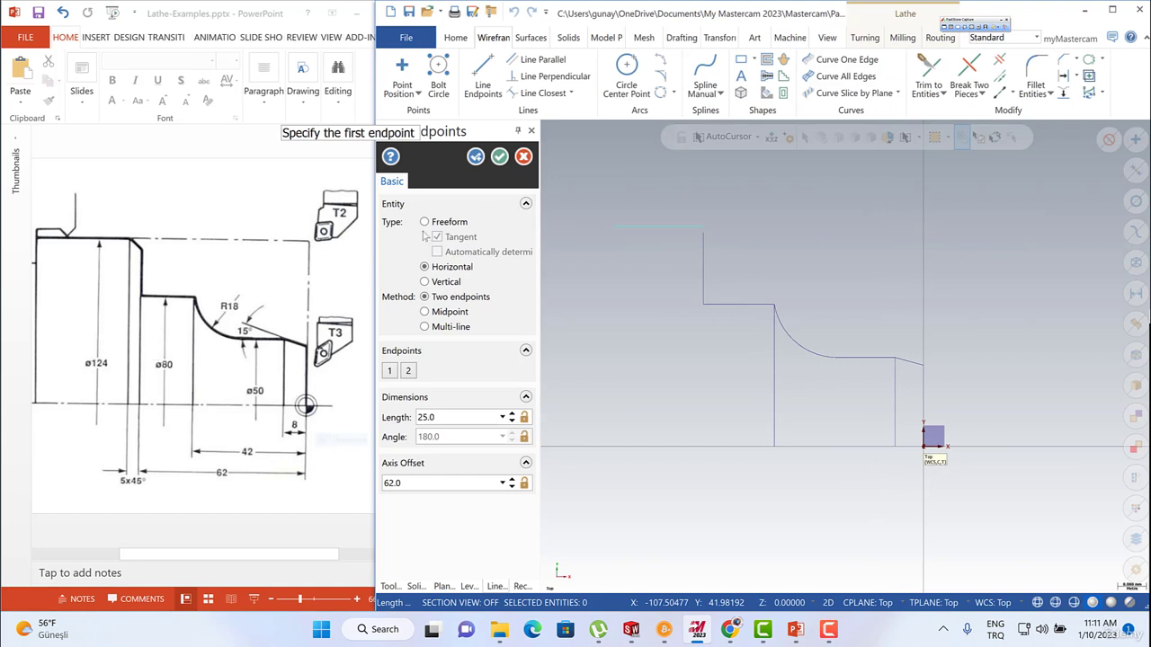
pyautogui.press('Escape')
# Trim the uppermost horizontal line and the adjacent vertical line to their common corner with the two-entity trim method.
pyautogui.click(929, 65)
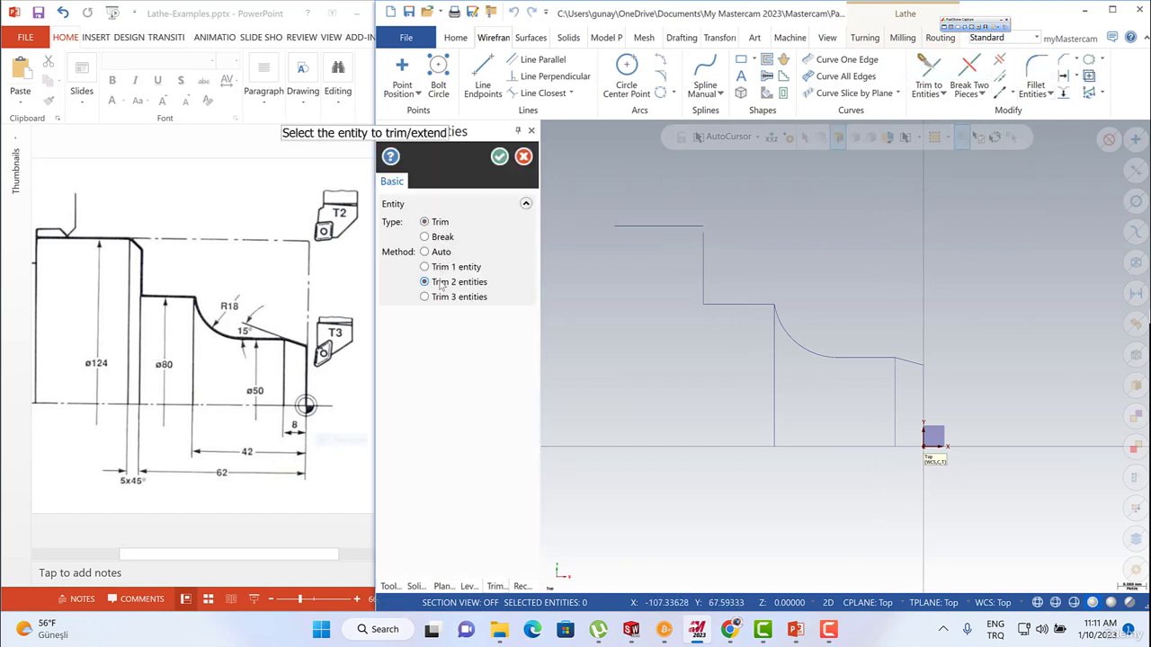
pyautogui.click(671, 225)
pyautogui.click(703, 252)
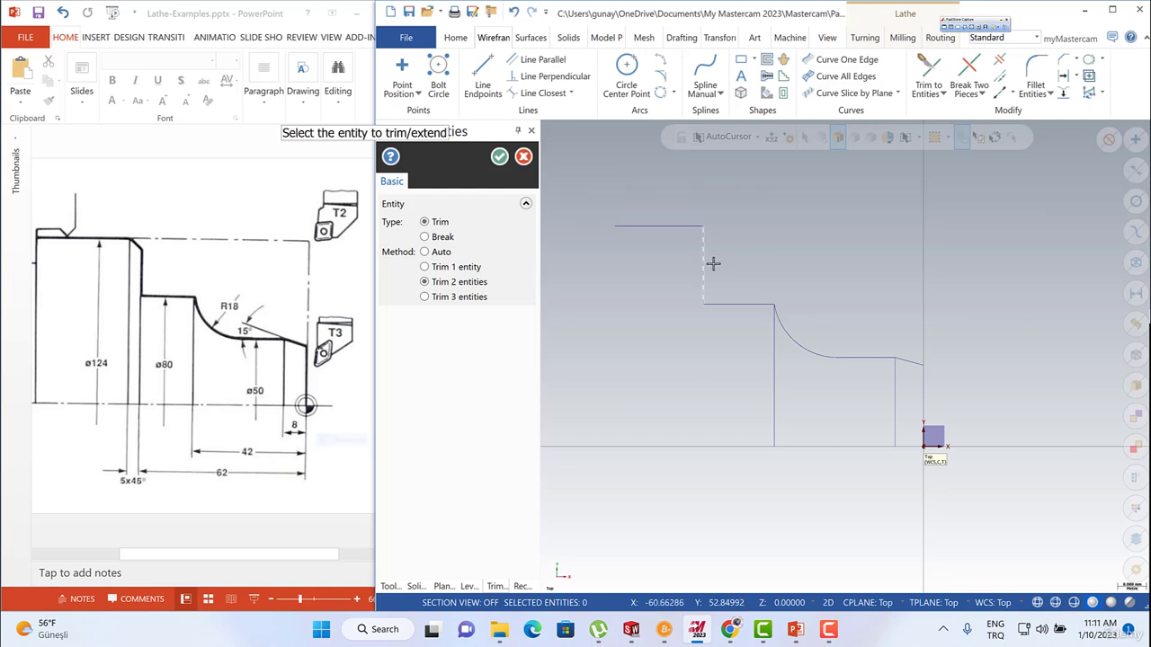
pyautogui.press('Escape')
# Delete the two vertical construction lines running from the profile down to the centre axis.
pyautogui.click(774, 378)
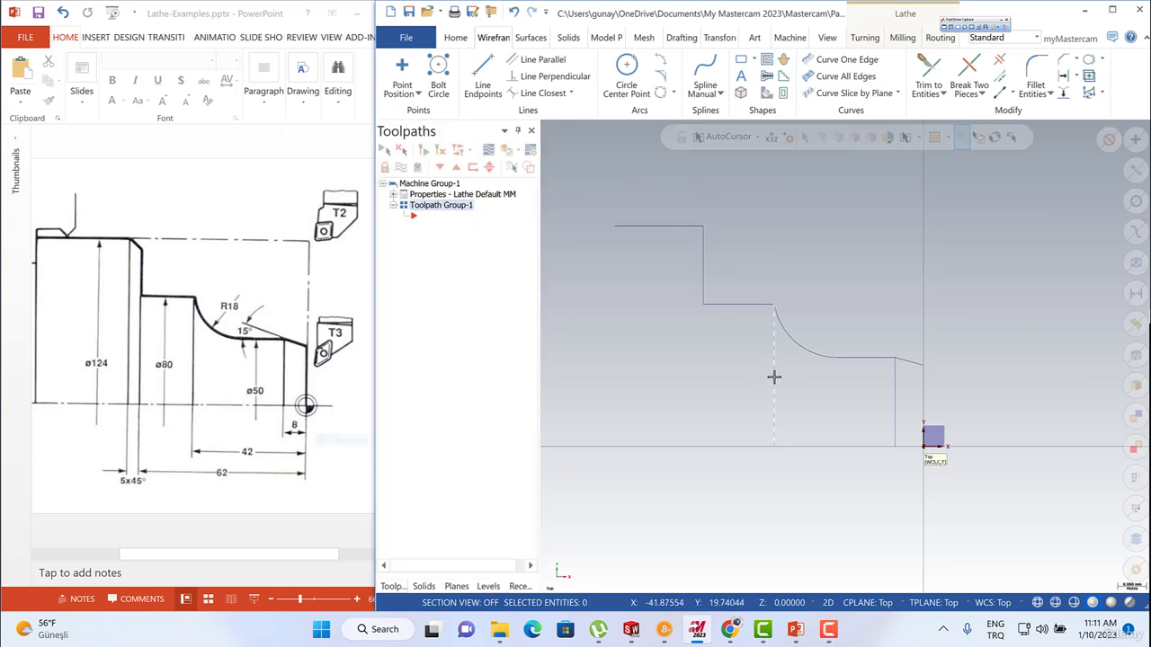
pyautogui.click(894, 405)
pyautogui.press('Delete')
# Change the whole profile's wireframe color to blue and give it a thicker line width.
pyautogui.moveTo(570, 185); pyautogui.dragTo(1024, 476)
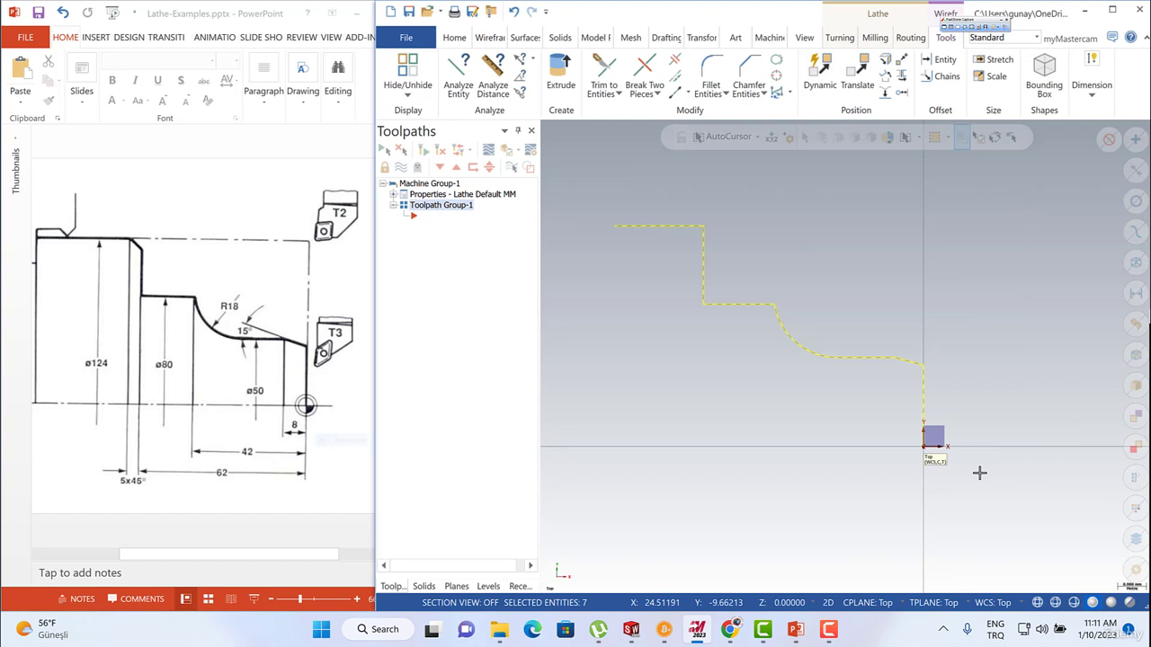
pyautogui.rightClick(703, 245)
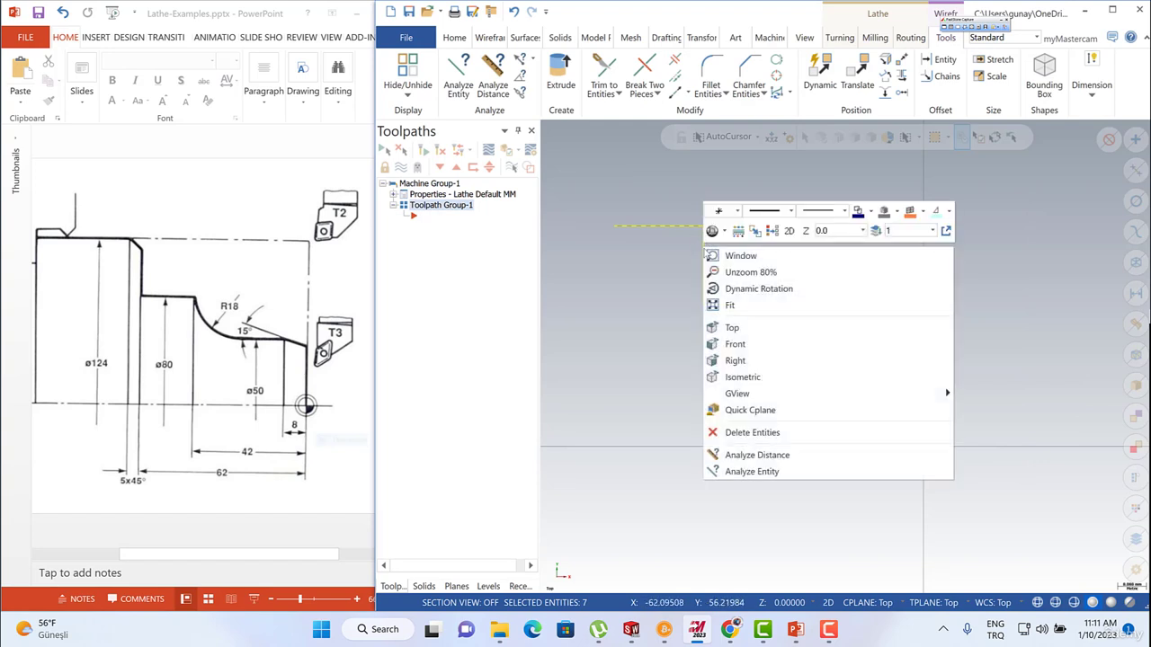
pyautogui.click(870, 212)
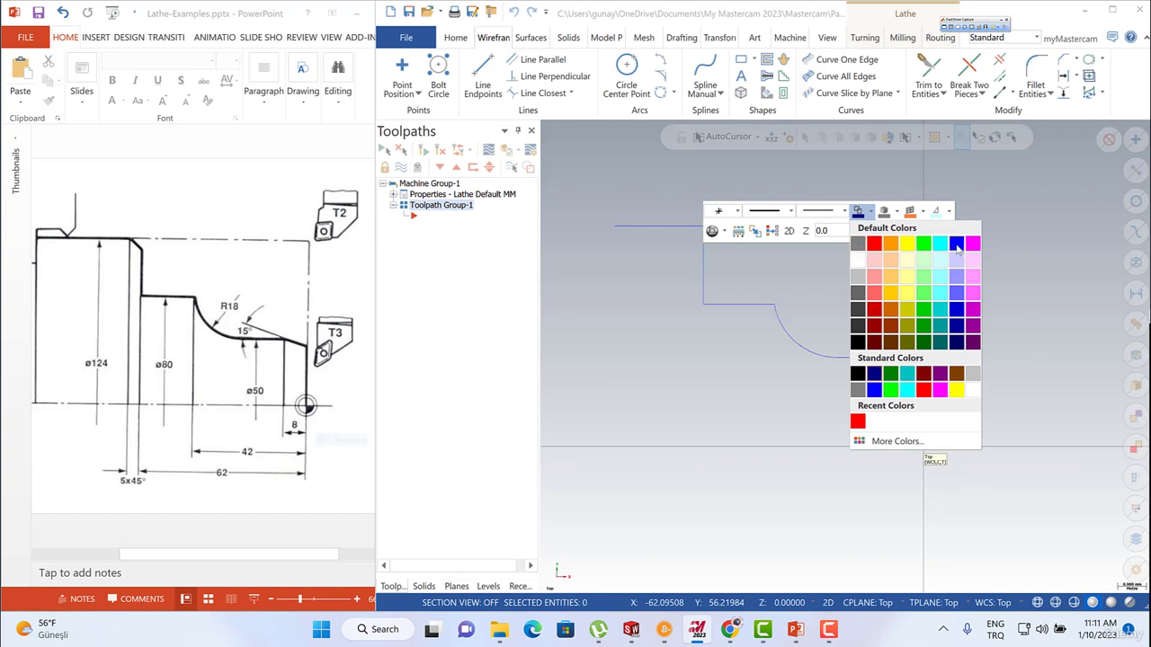
pyautogui.click(957, 248)
pyautogui.moveTo(591, 187); pyautogui.dragTo(1008, 484)
pyautogui.rightClick(707, 258)
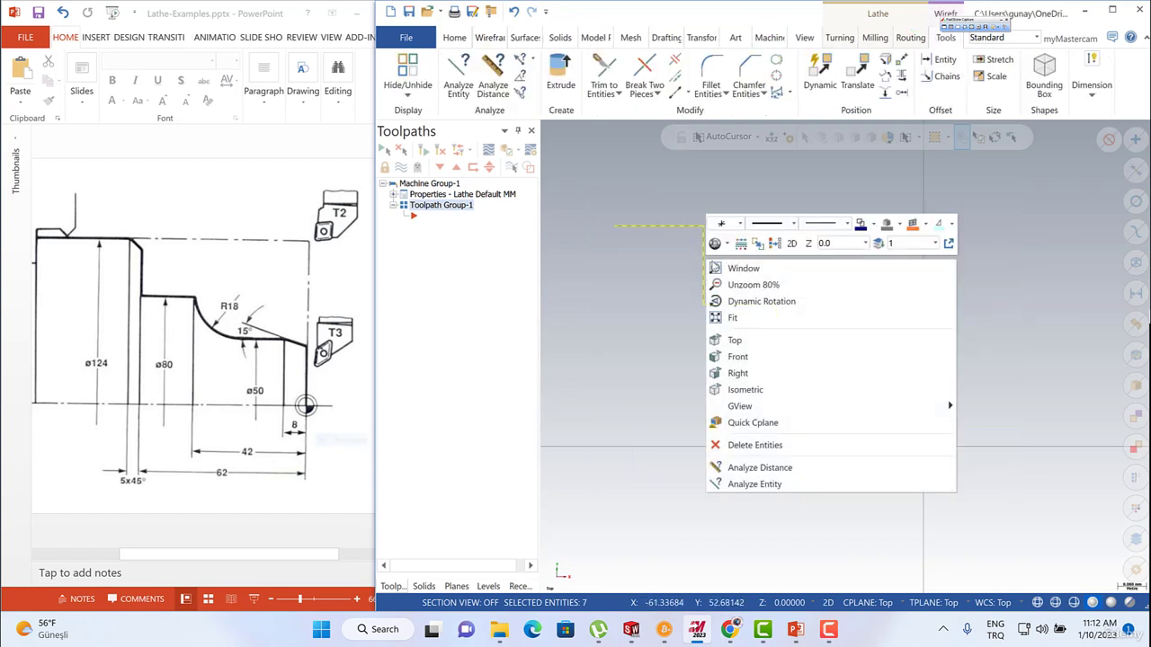
pyautogui.click(846, 224)
pyautogui.click(821, 248)
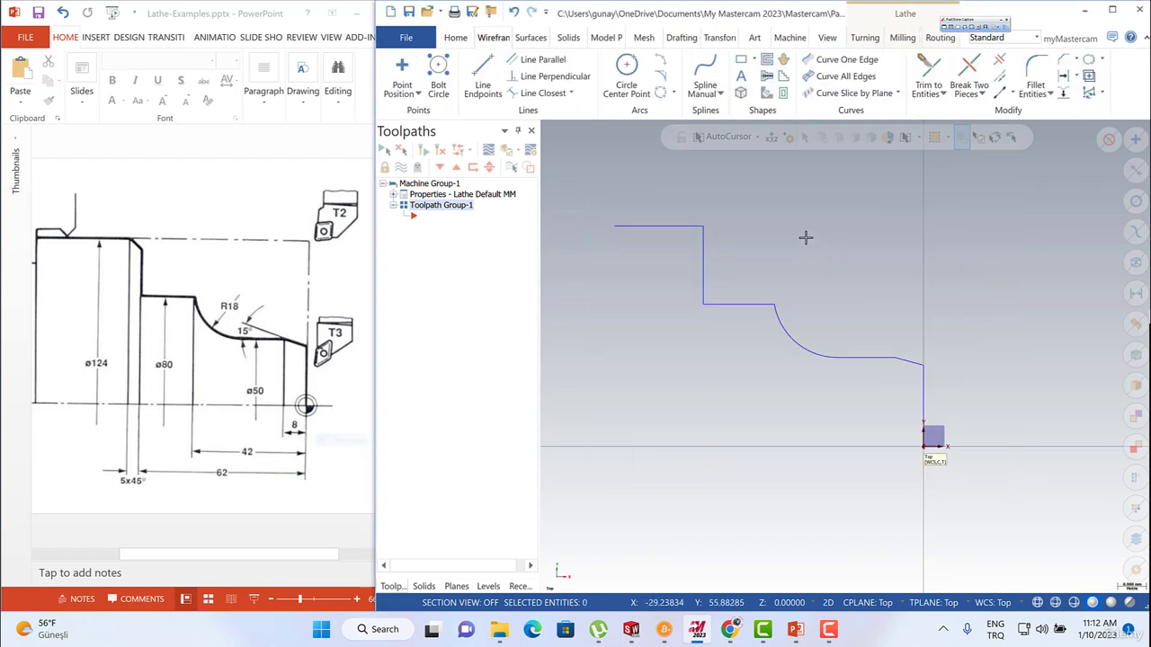
# Maximize the Mastercam window and save the part as a Mastercam Educ file in the Parts folder.
pyautogui.scroll(-2, 862, 266)
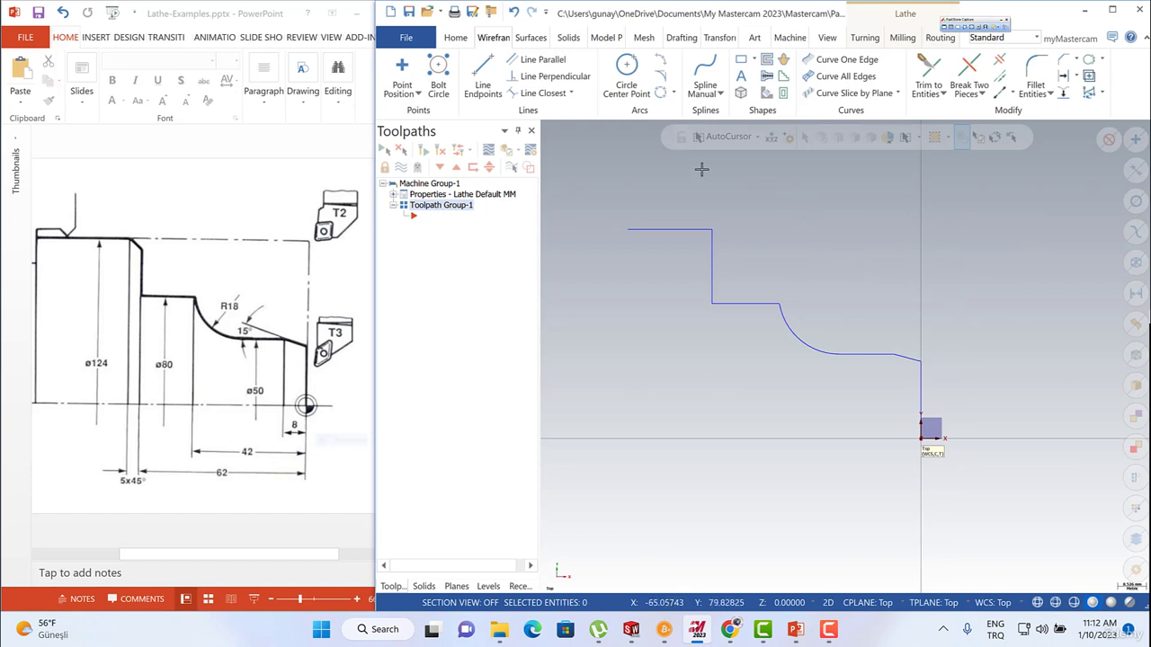
pyautogui.press('super+Up')
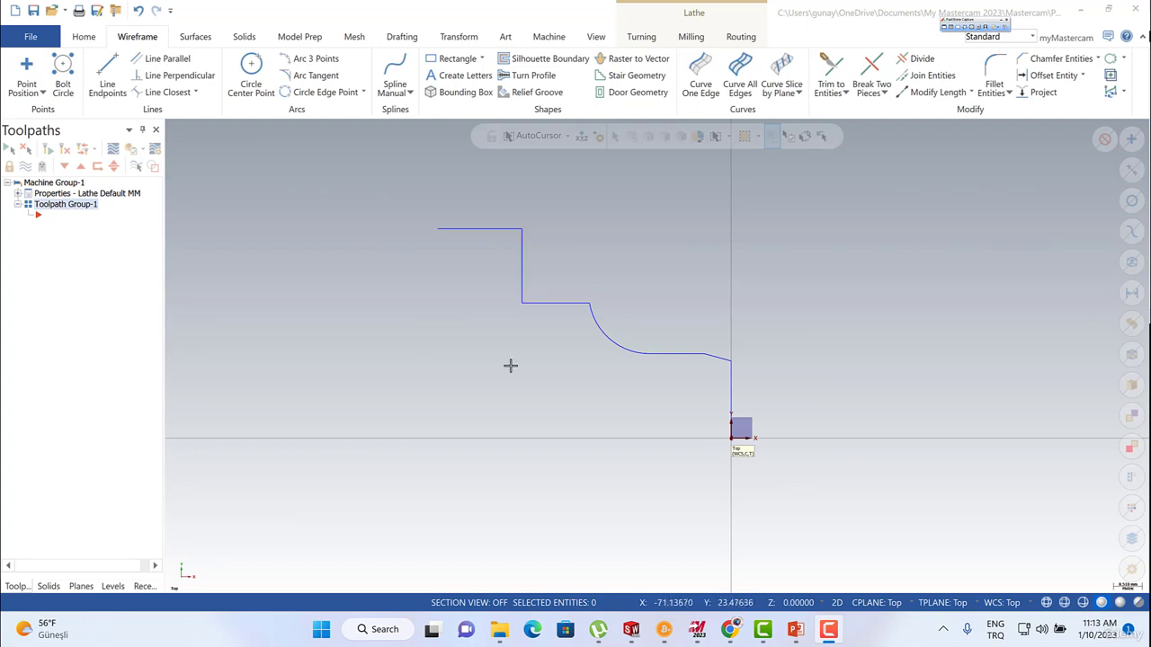
pyautogui.scroll(-2, 539, 351)
pyautogui.scroll(2, 544, 335)
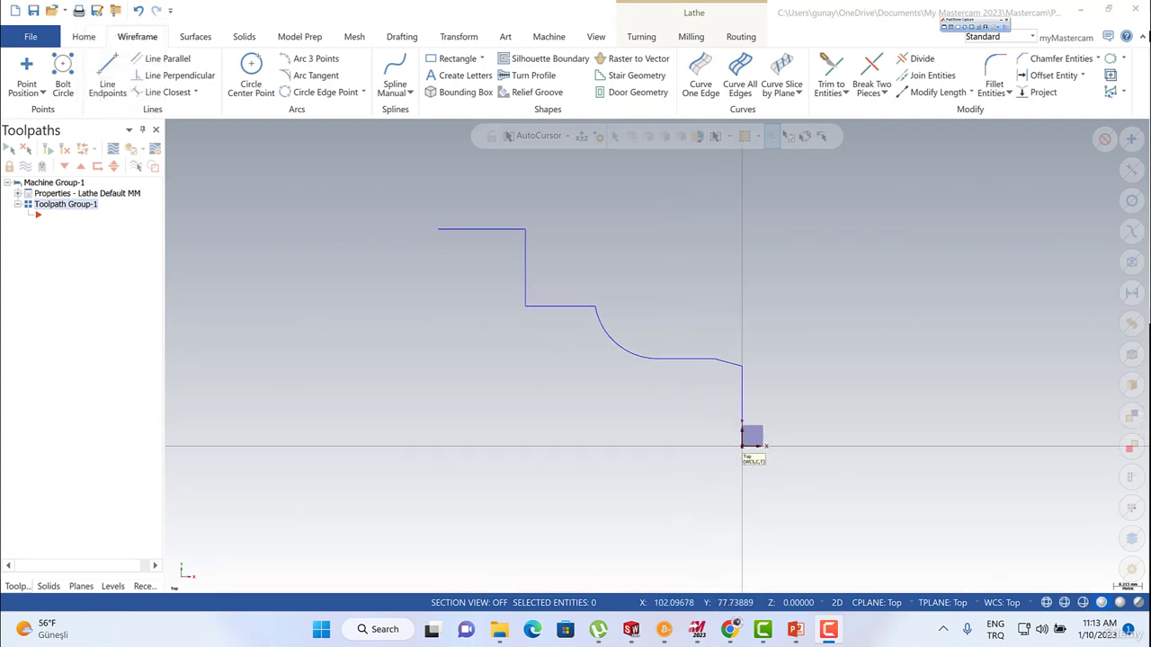
pyautogui.hotkey('ctrl', 's')
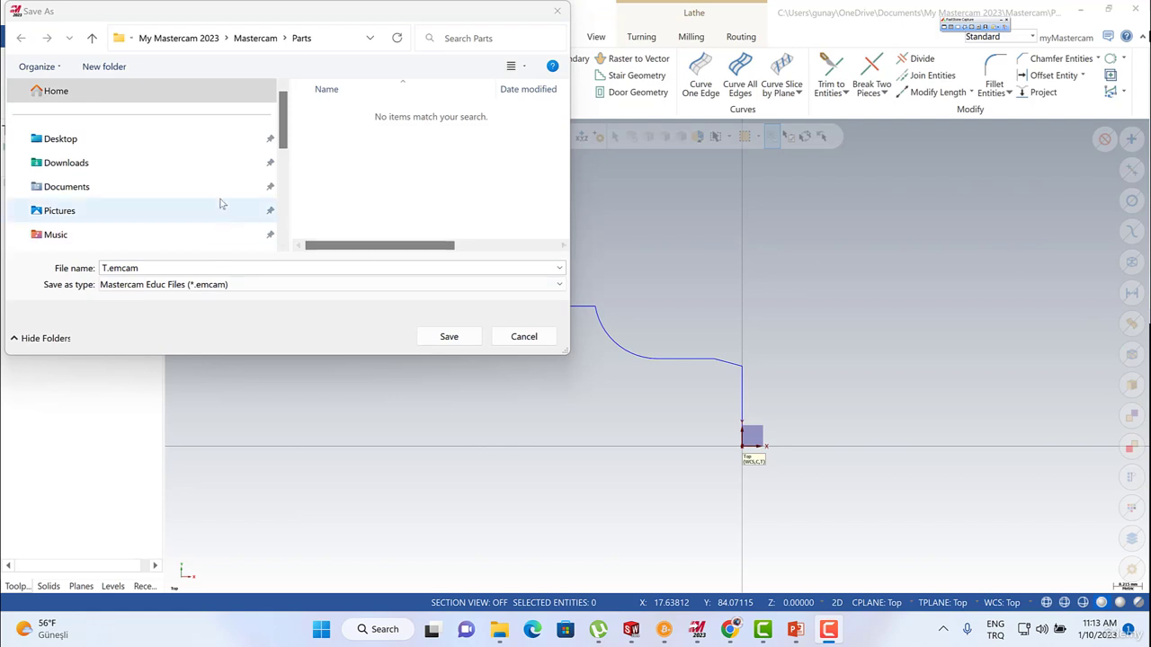
pyautogui.click(148, 269)
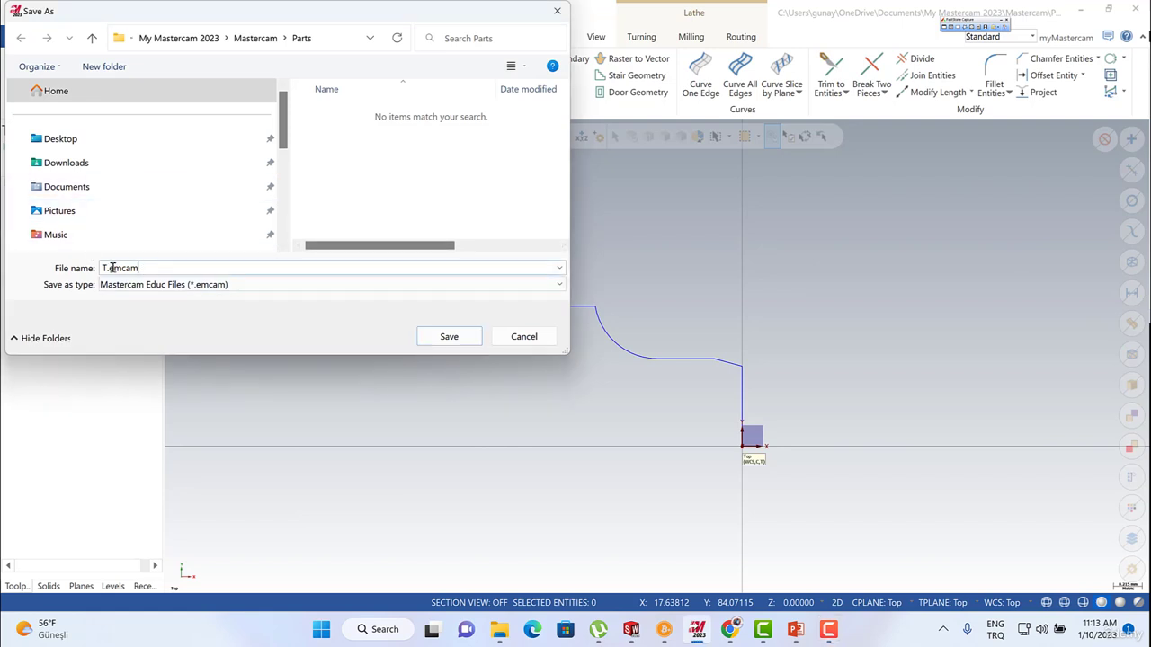
pyautogui.doubleClick(111, 268)
pyautogui.click(448, 338)
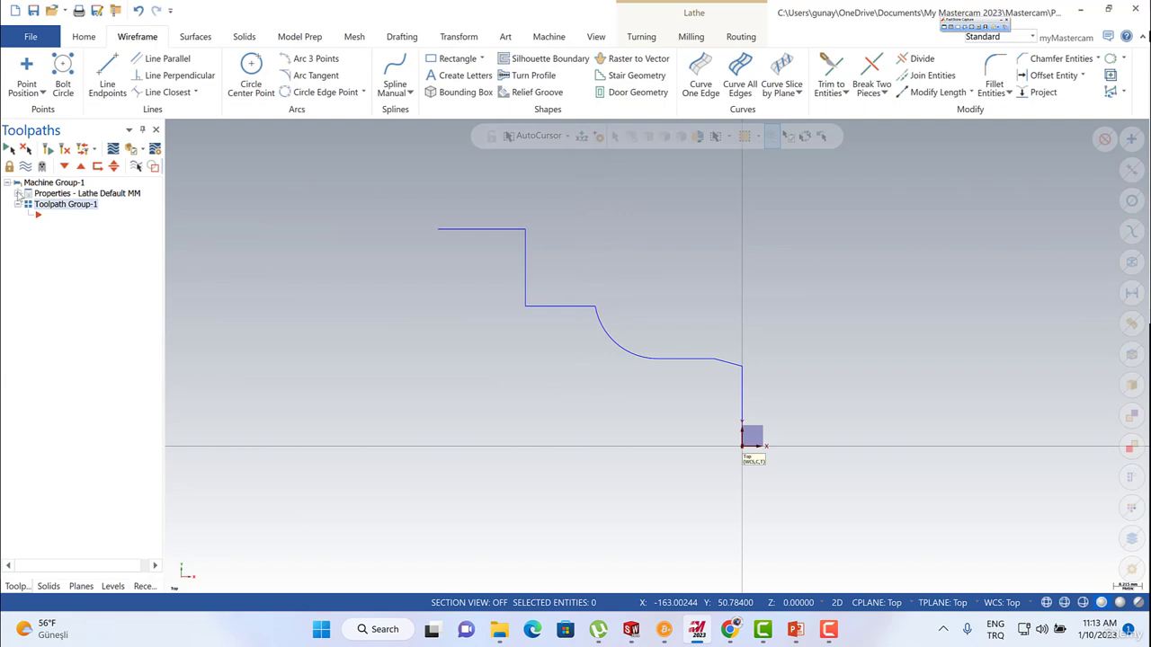
# Define the left-spindle stock as a cylinder from two points: the far end of the uppermost horizontal line and the origin.
pyautogui.click(18, 193)
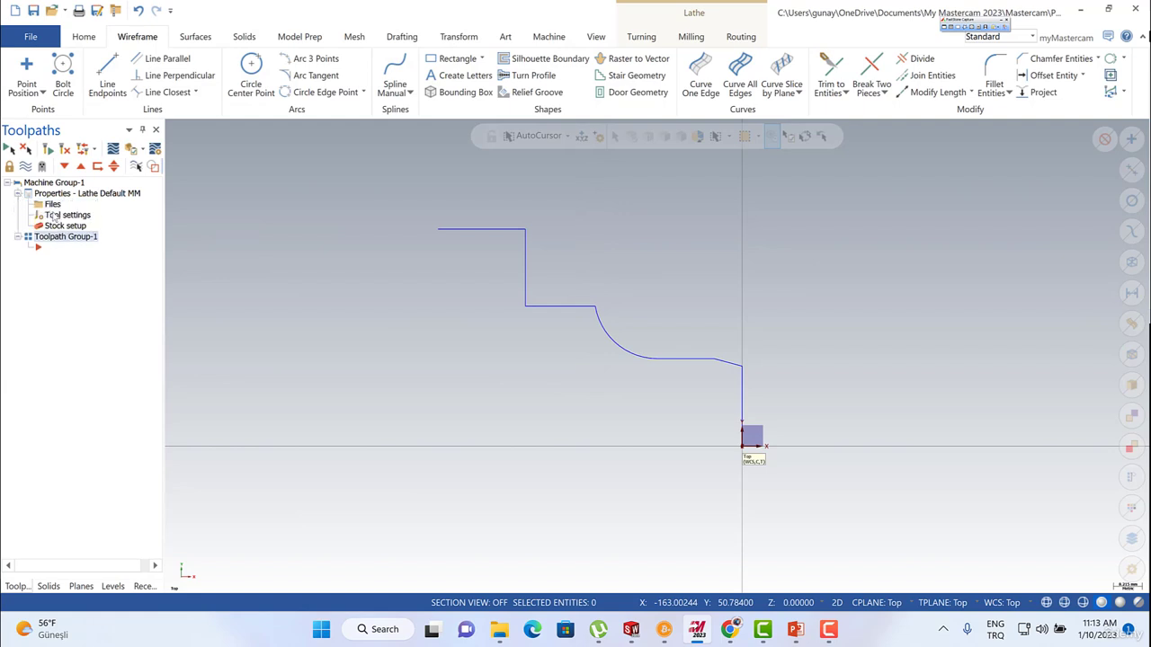
pyautogui.click(56, 218)
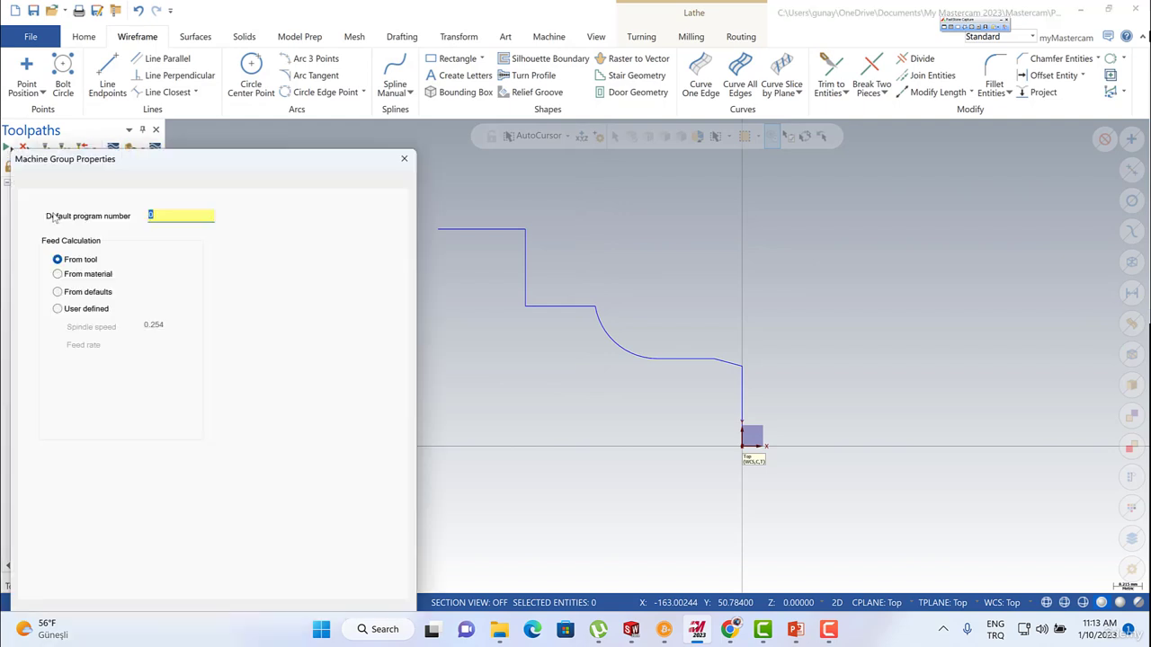
pyautogui.click(411, 151)
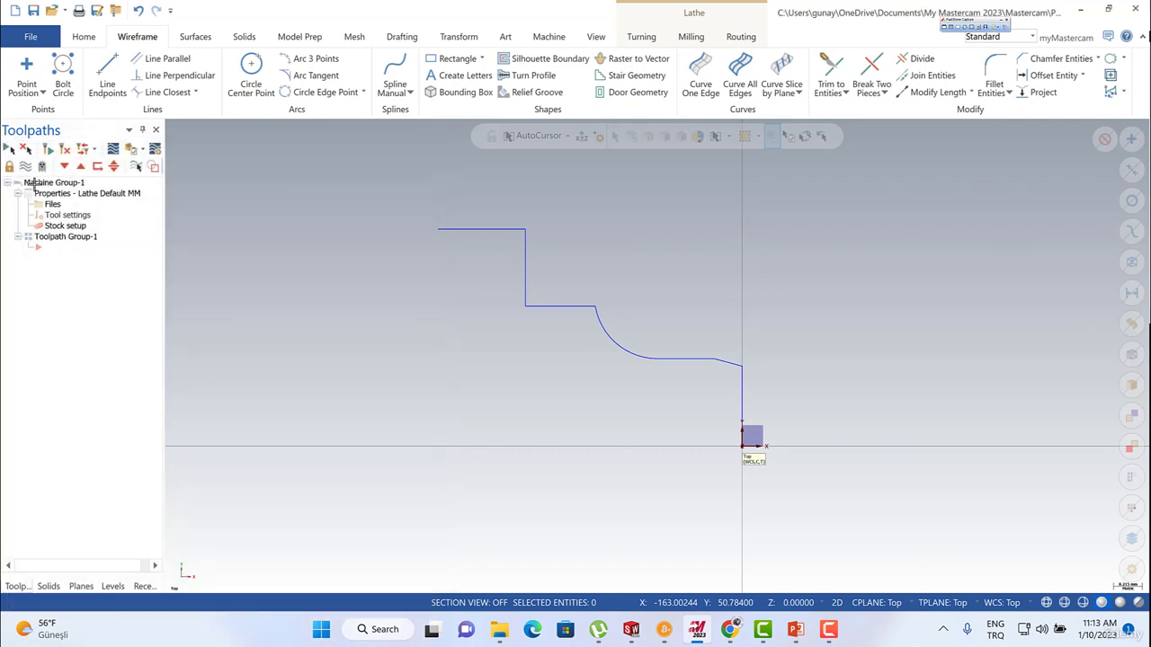
pyautogui.click(60, 227)
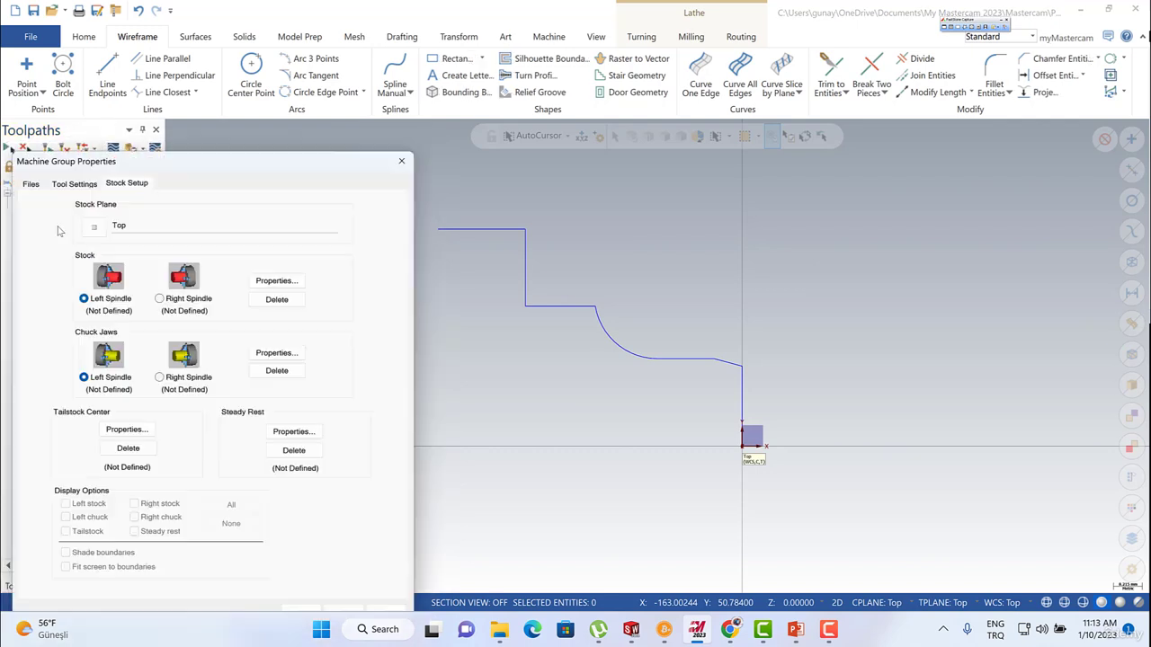
pyautogui.moveTo(187, 152); pyautogui.dragTo(177, 91)
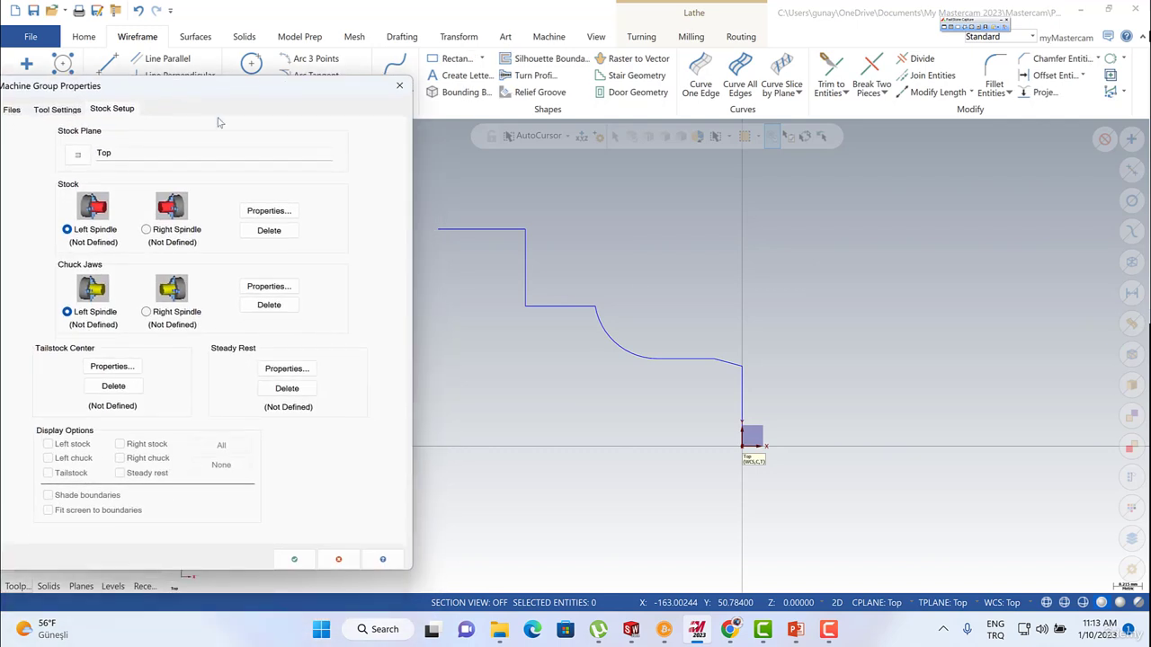
pyautogui.click(269, 211)
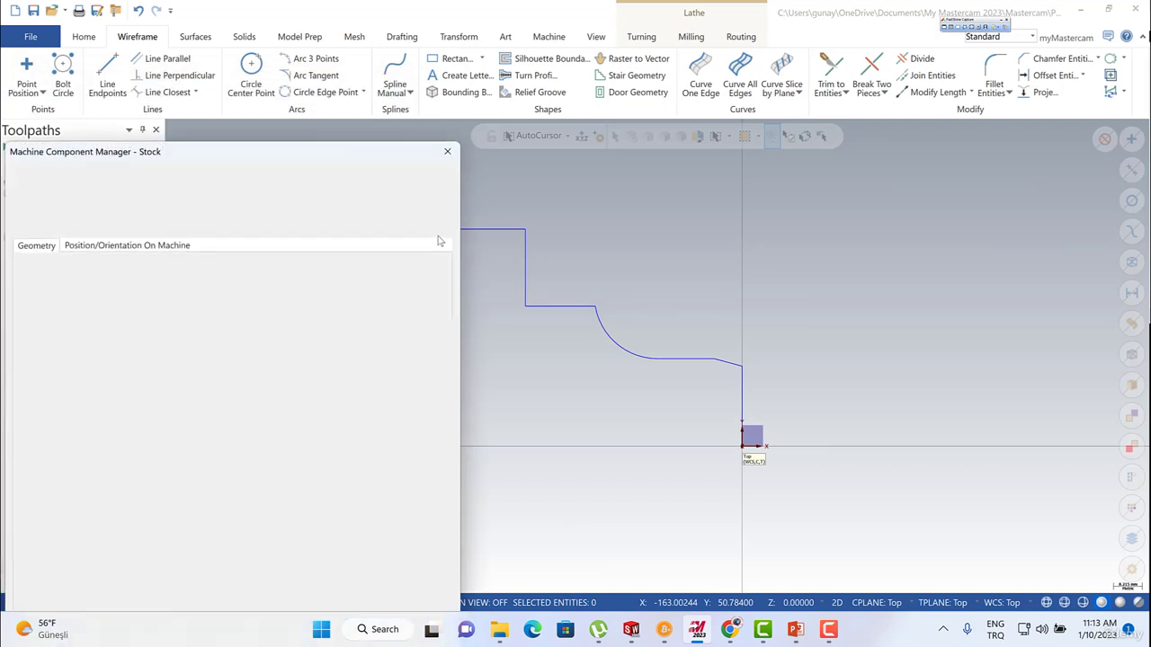
pyautogui.moveTo(324, 156); pyautogui.dragTo(349, 65)
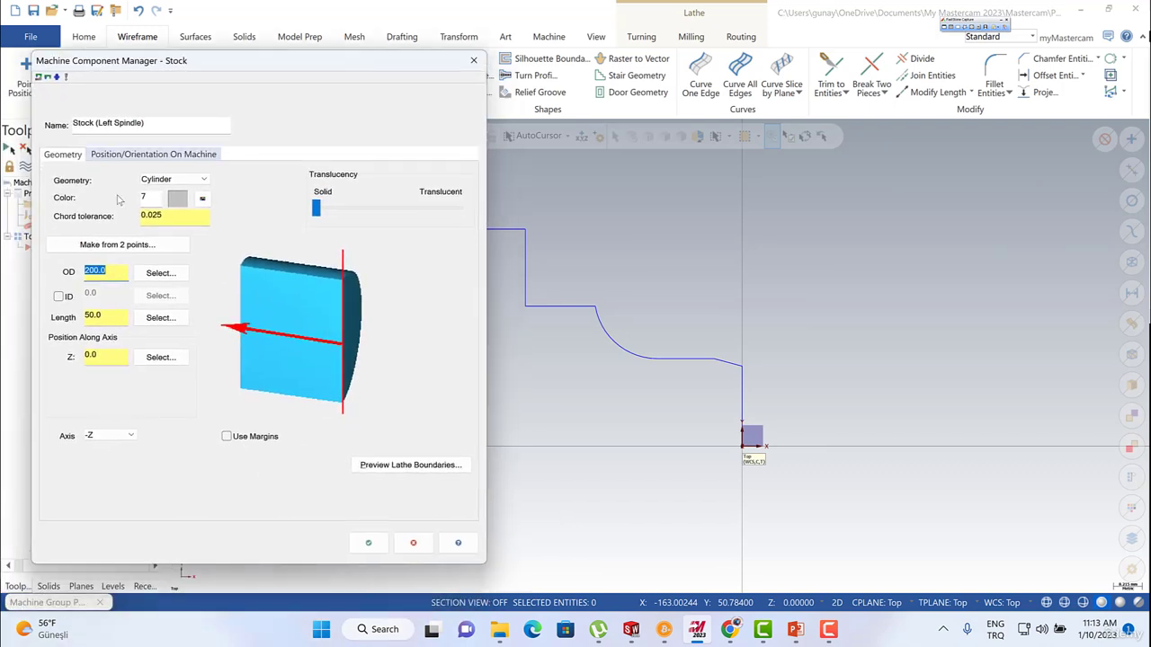
pyautogui.click(122, 249)
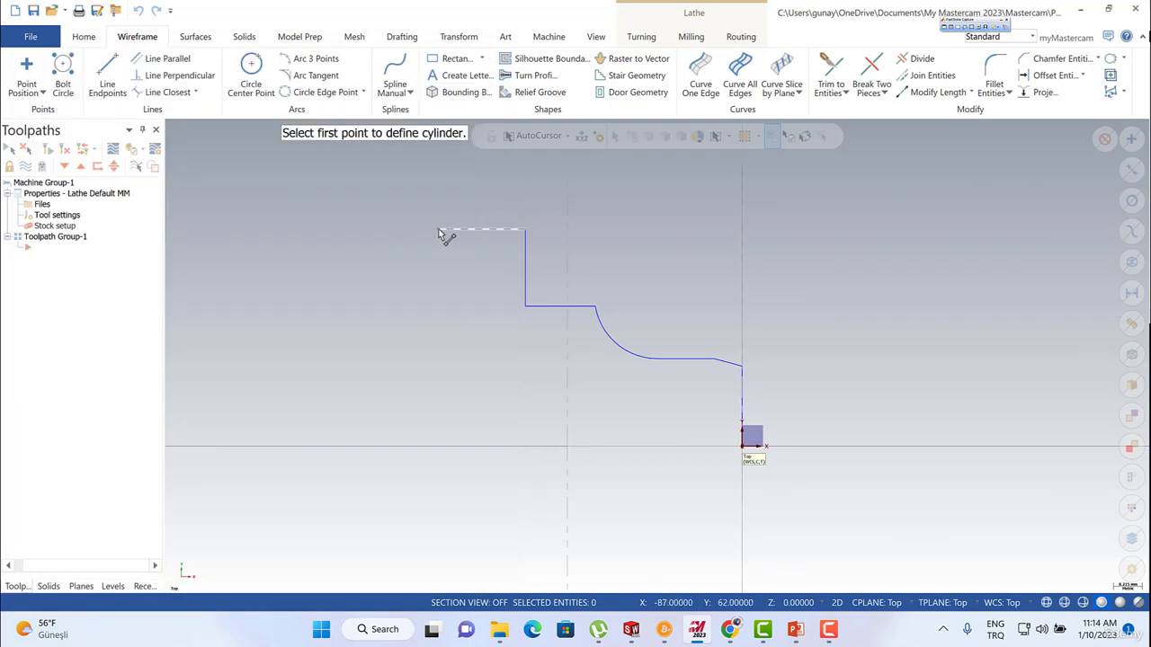
pyautogui.click(438, 230)
pyautogui.click(743, 452)
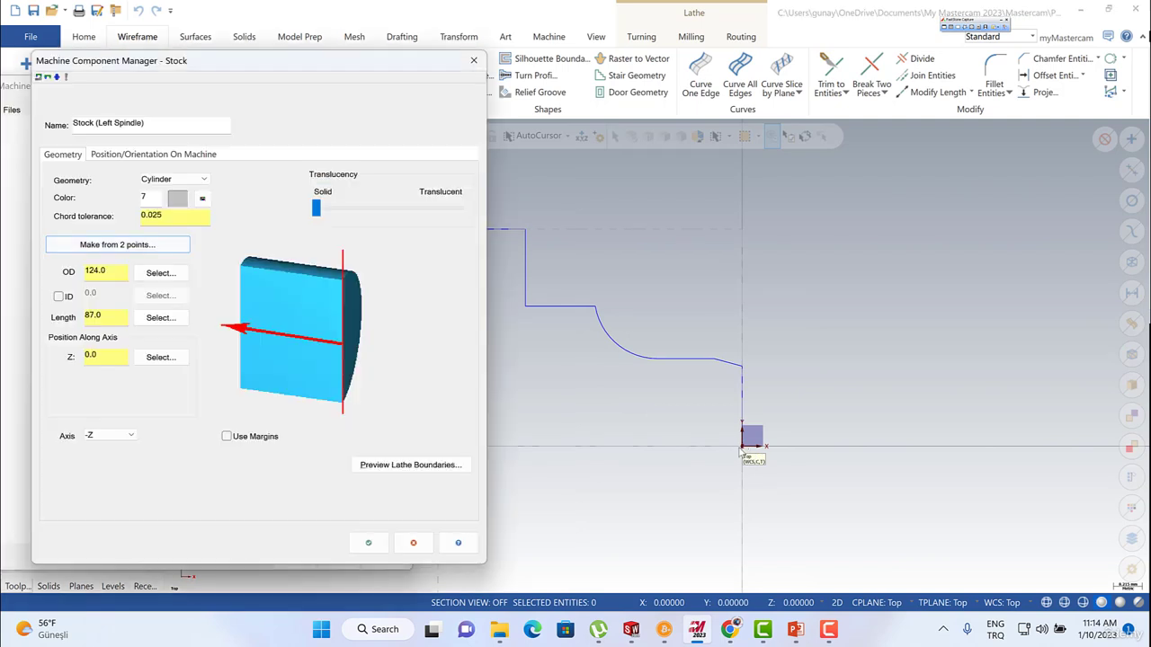
# Enable margins for the left-spindle stock, set the right margin to 2.0 and accept the stock setup.
pyautogui.click(227, 437)
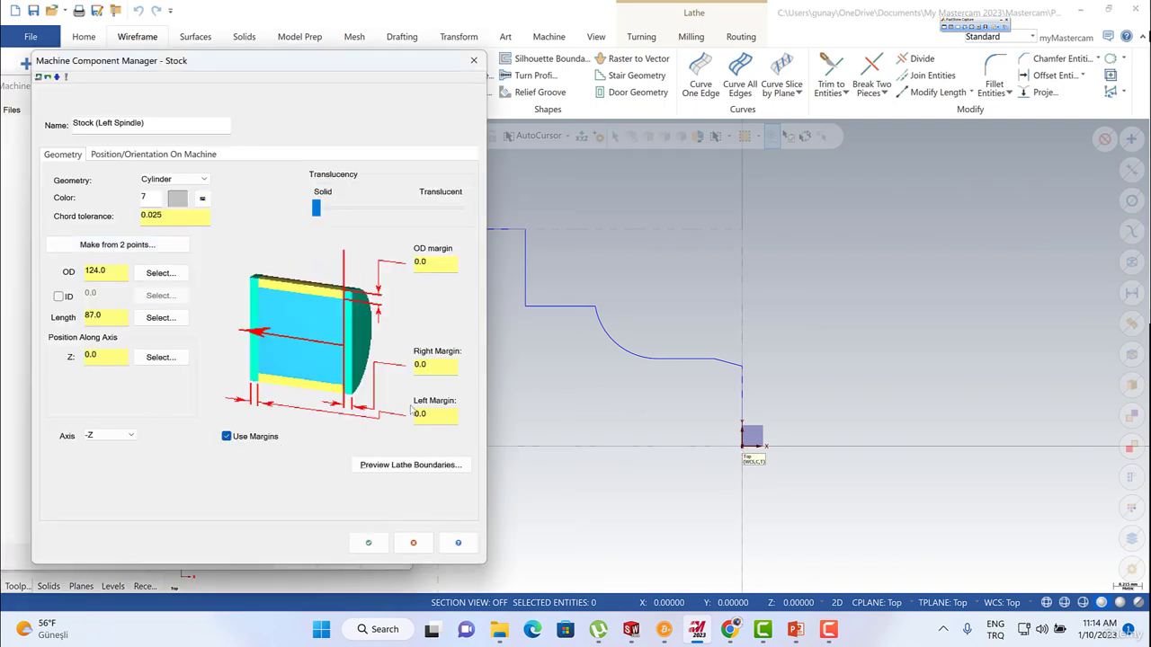
pyautogui.doubleClick(412, 363)
pyautogui.click(367, 542)
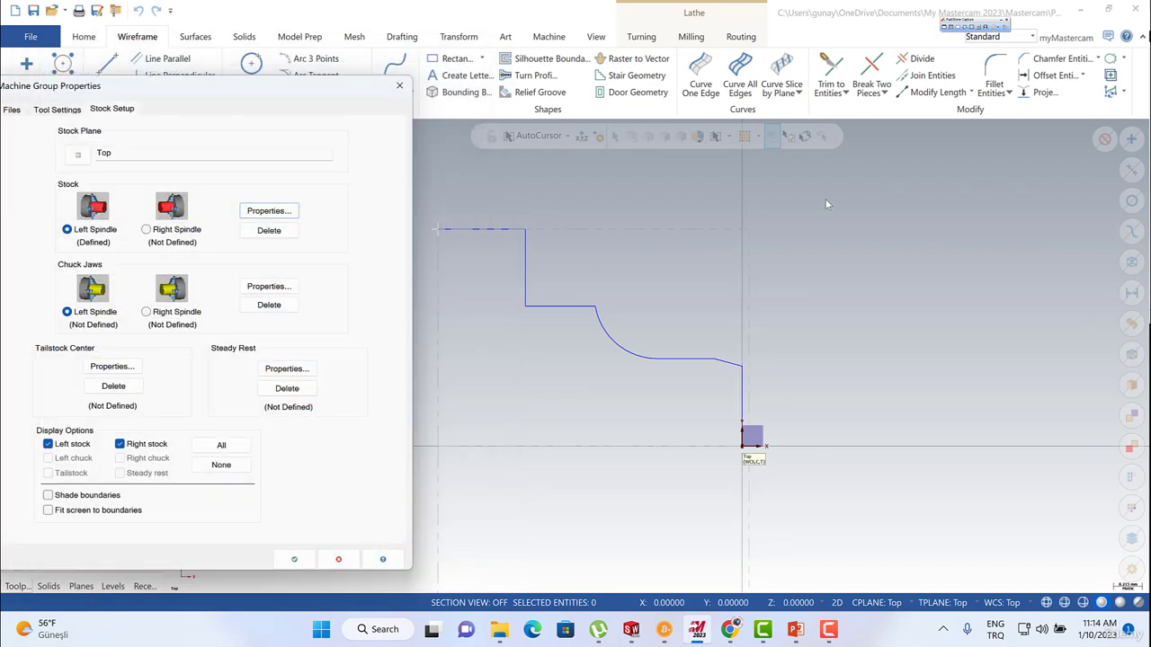
pyautogui.click(294, 559)
pyautogui.scroll(-3, 531, 257)
pyautogui.scroll(-1, 596, 296)
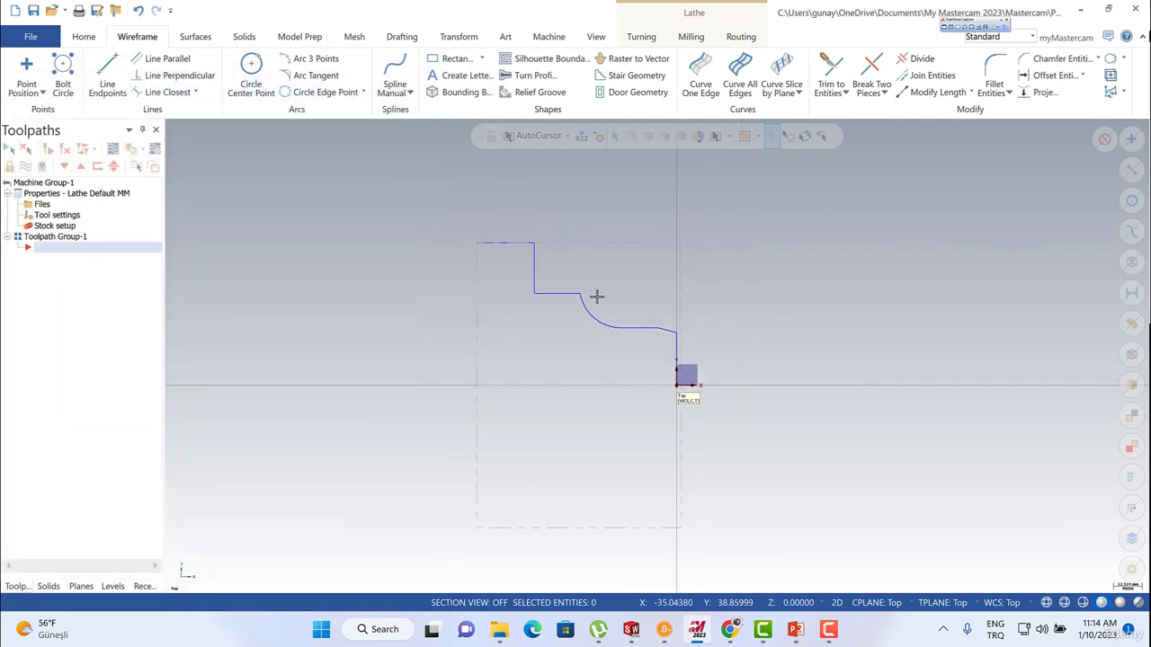
pyautogui.scroll(3, 596, 296)
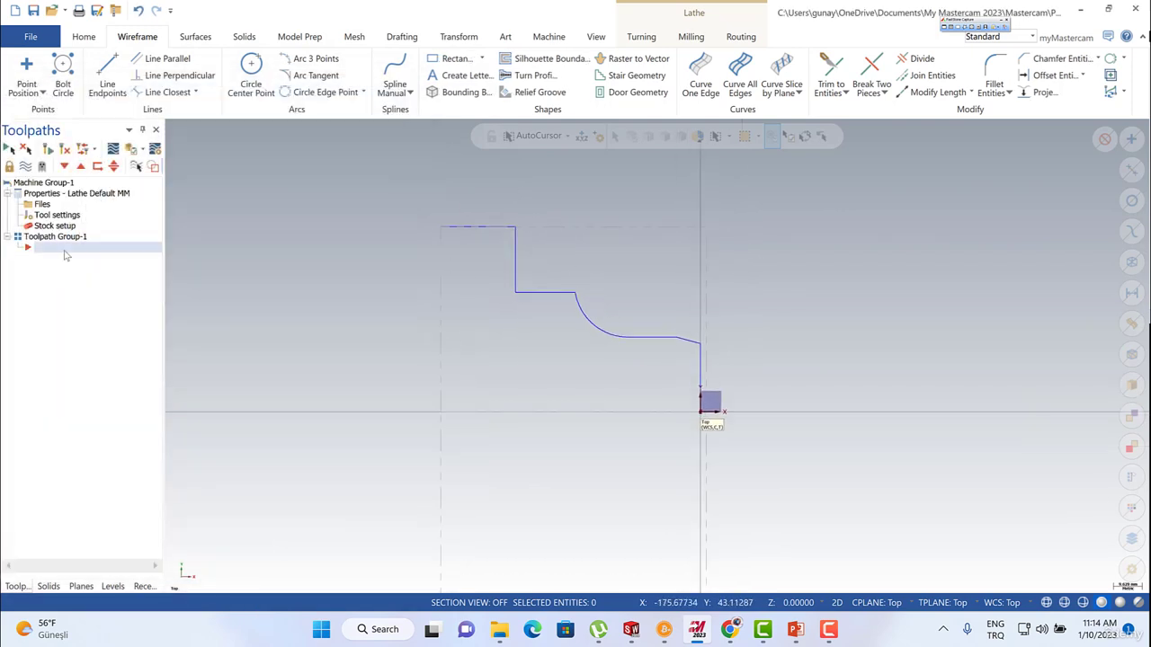
pyautogui.rightClick(64, 255)
pyautogui.moveTo(163, 187)
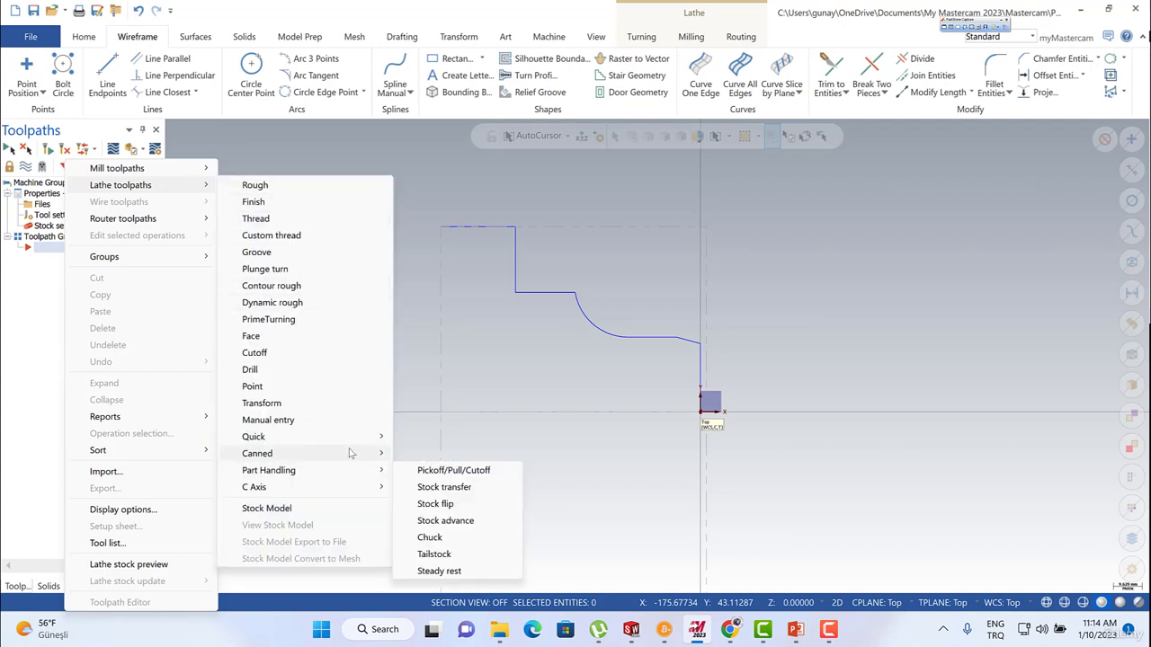
pyautogui.moveTo(357, 440)
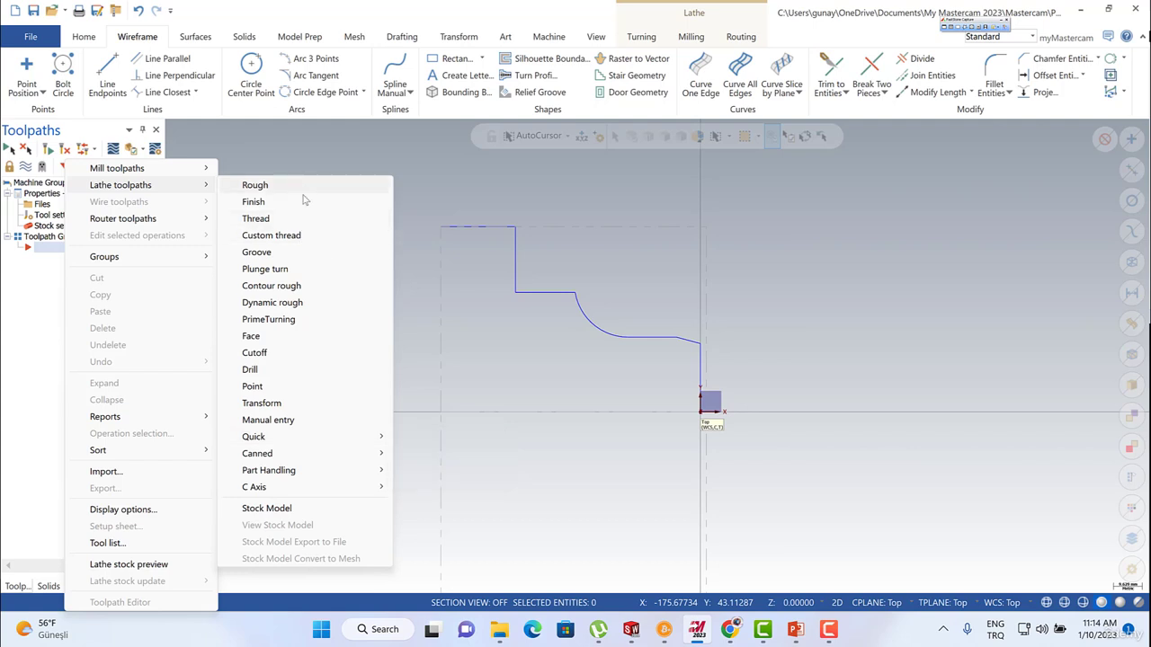
pyautogui.click(429, 163)
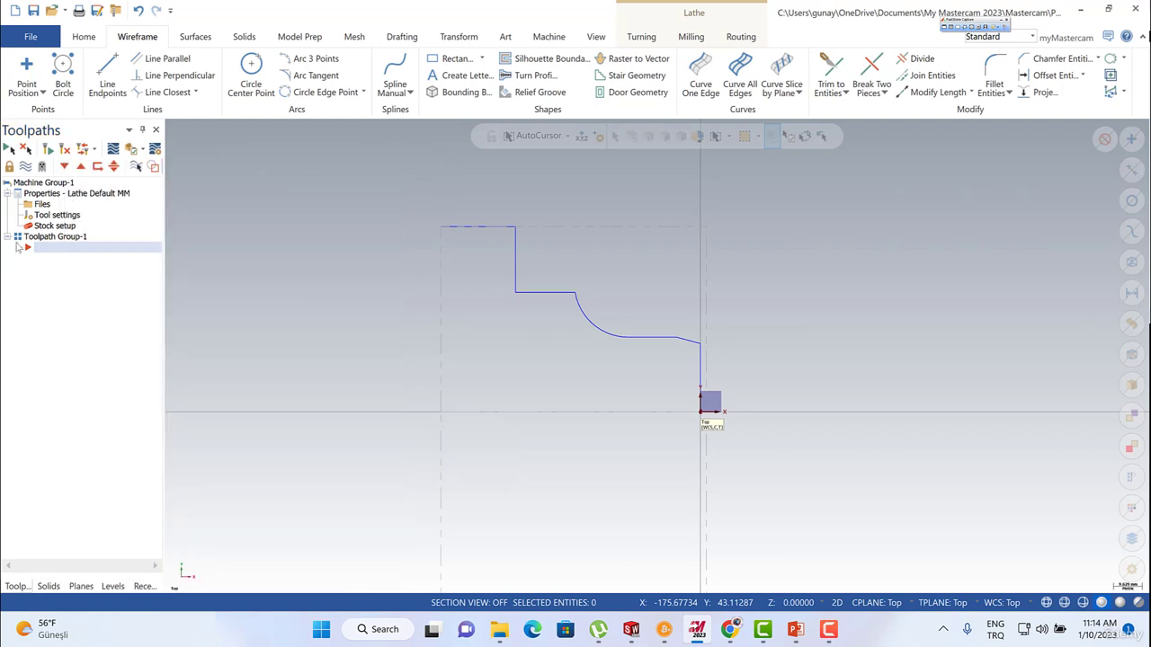
# Set the left-spindle stock's right margin to 0 and accept the stock setup.
pyautogui.doubleClick(54, 226)
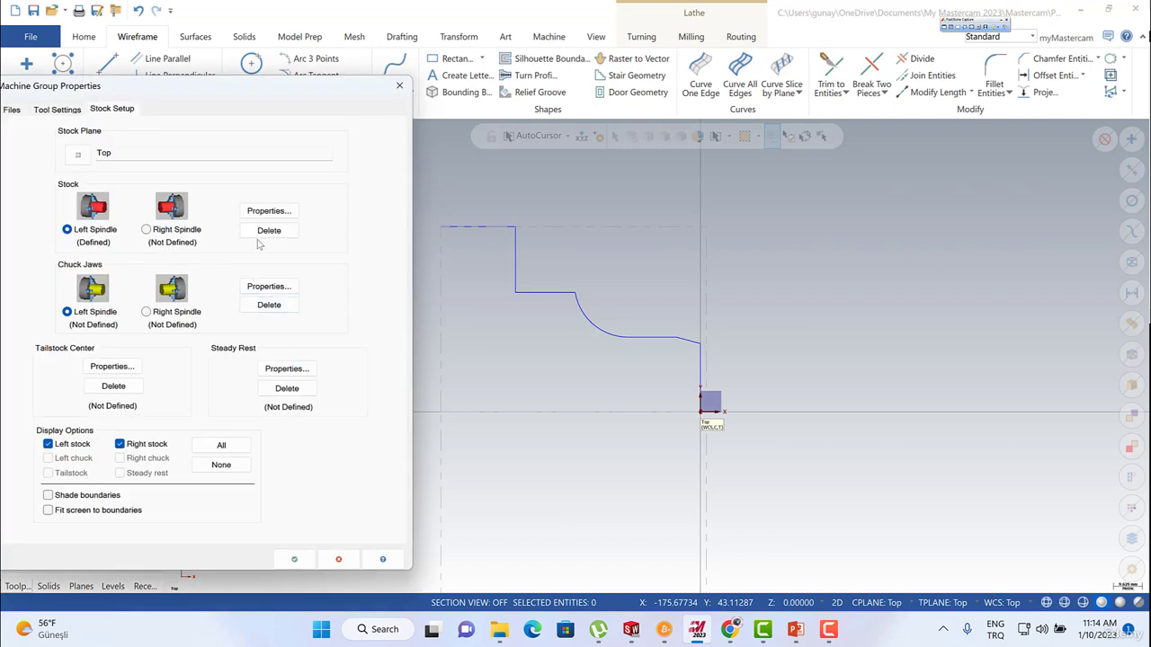
pyautogui.click(267, 212)
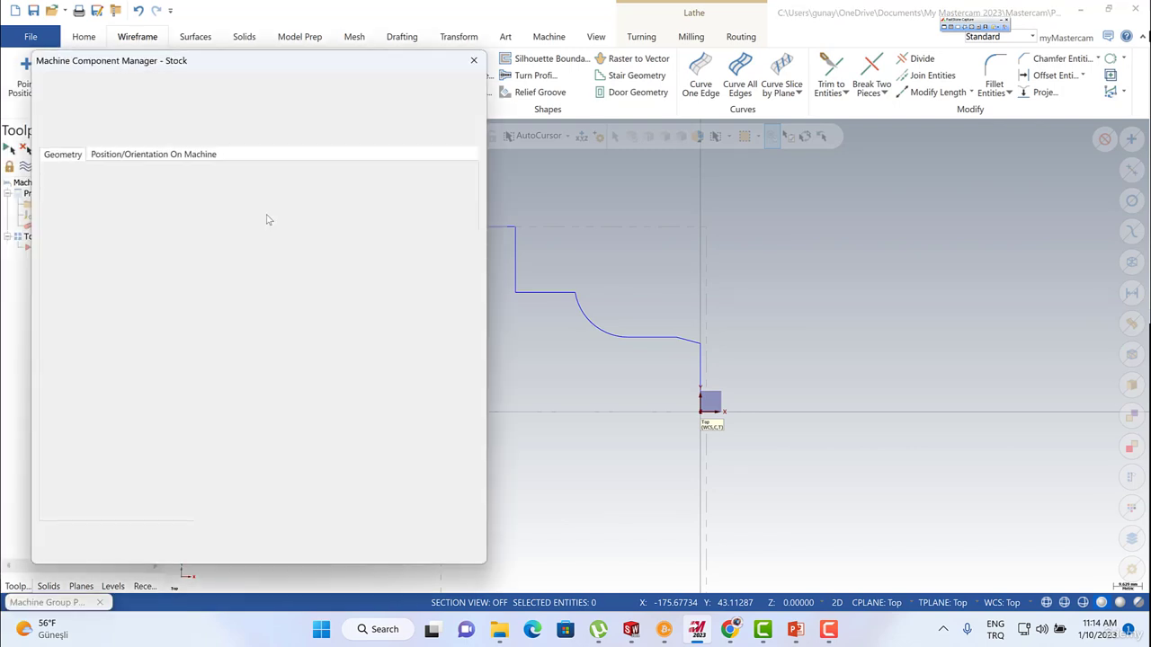
pyautogui.doubleClick(420, 364)
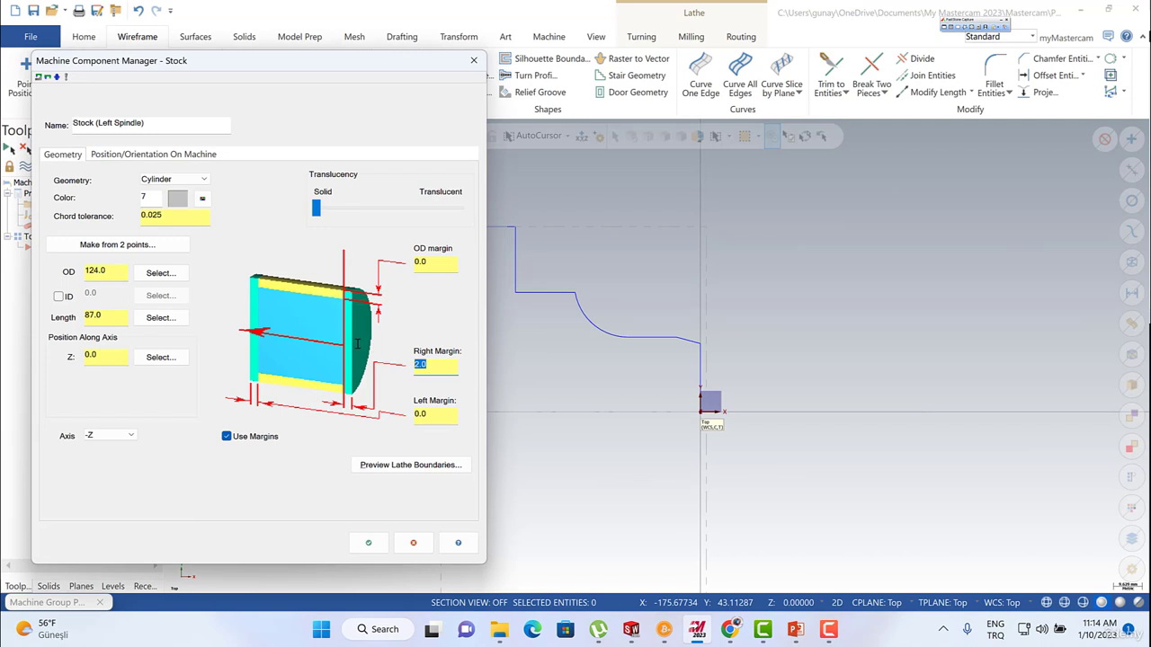
pyautogui.write('0')
pyautogui.click(369, 542)
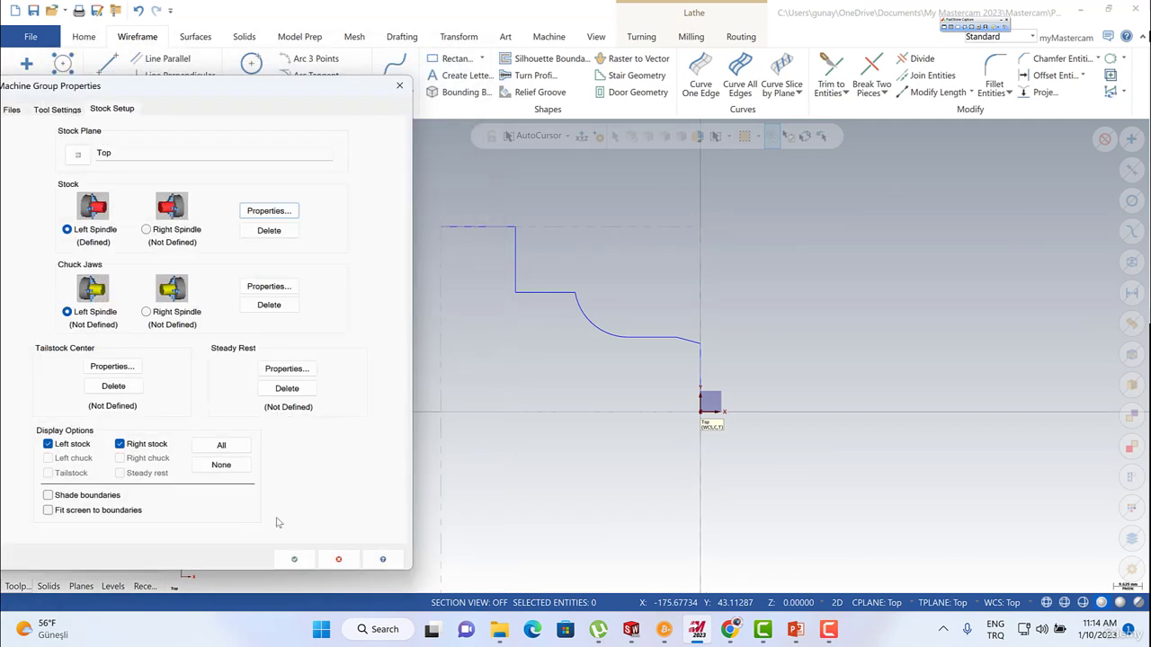
pyautogui.click(293, 560)
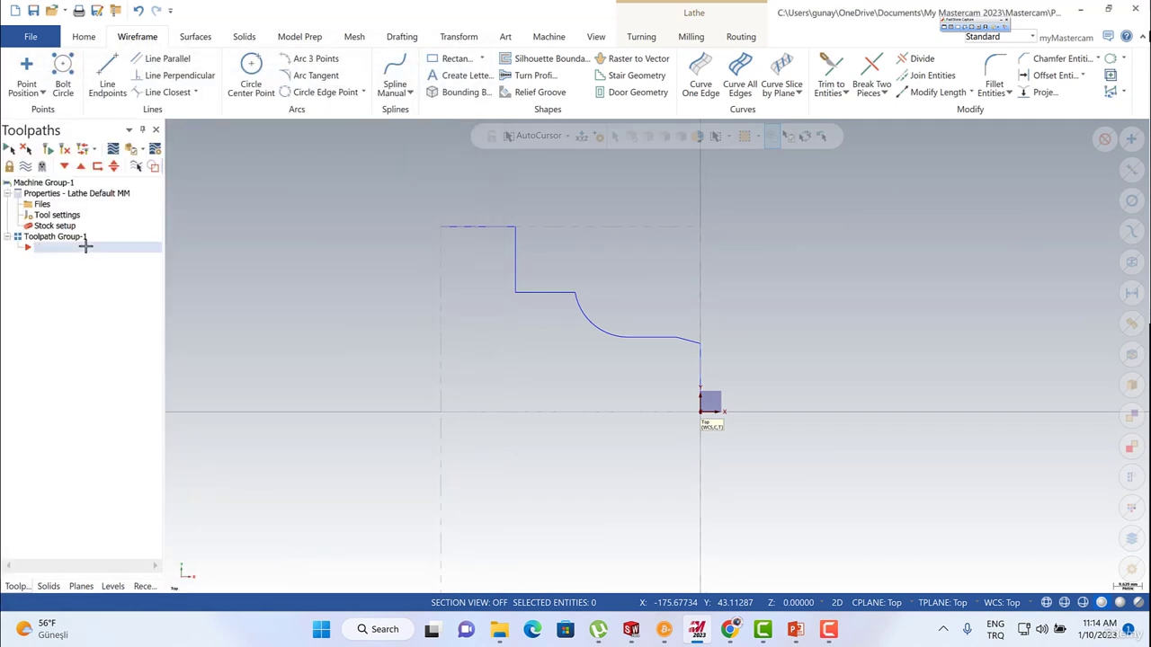
pyautogui.rightClick(64, 249)
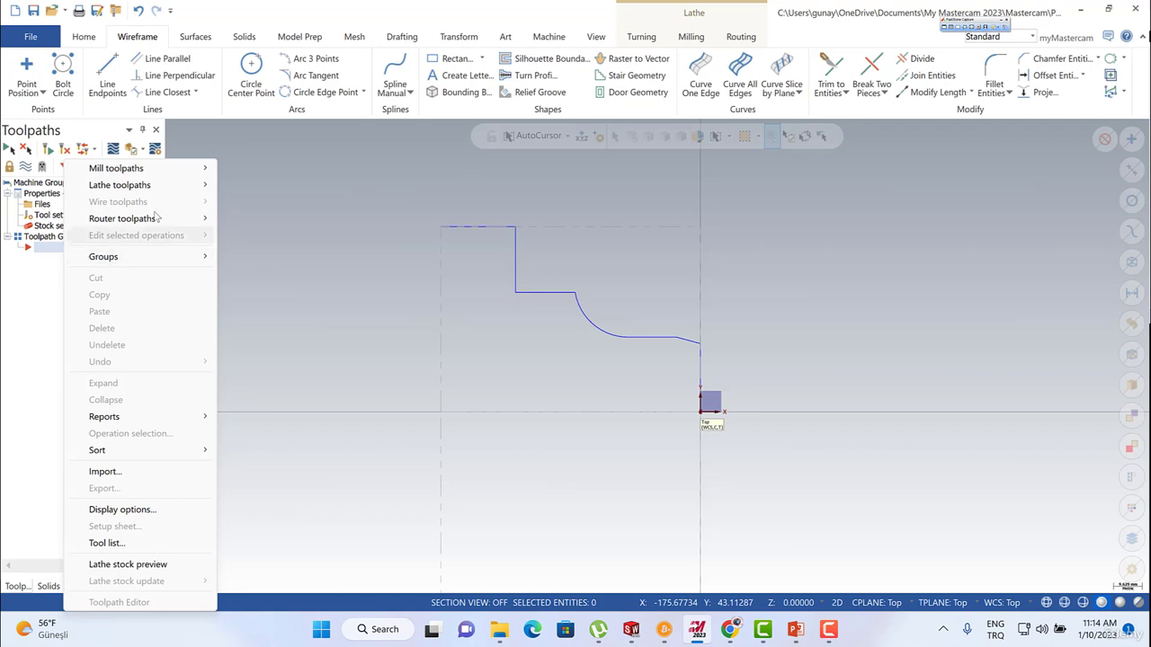
pyautogui.moveTo(210, 196)
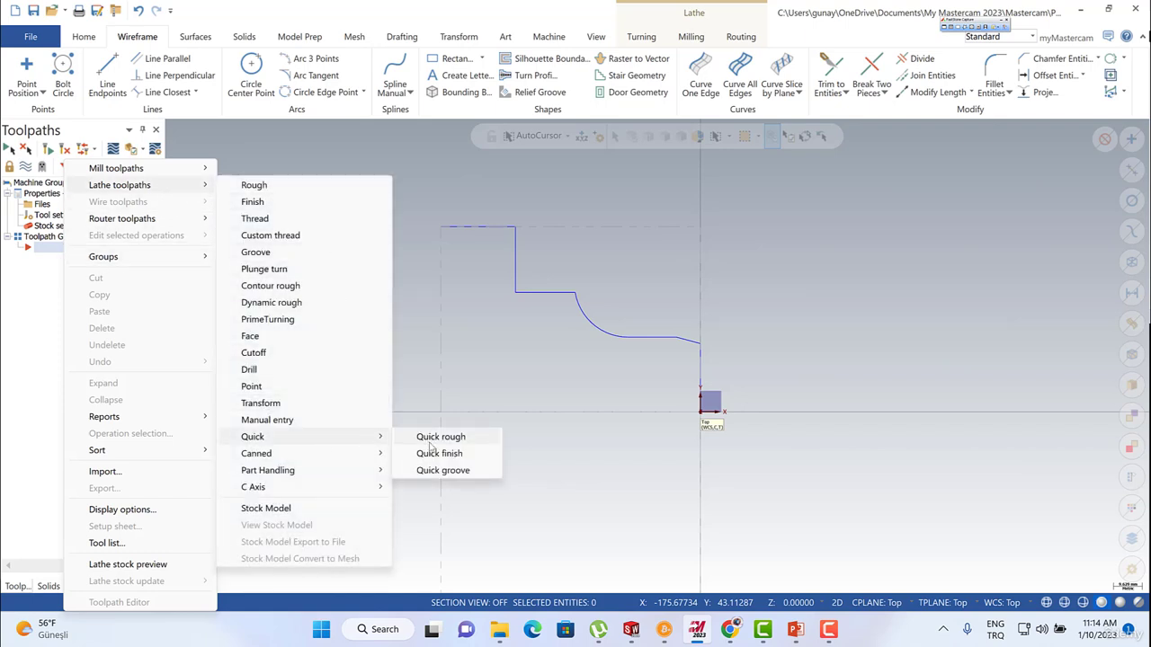
pyautogui.click(438, 442)
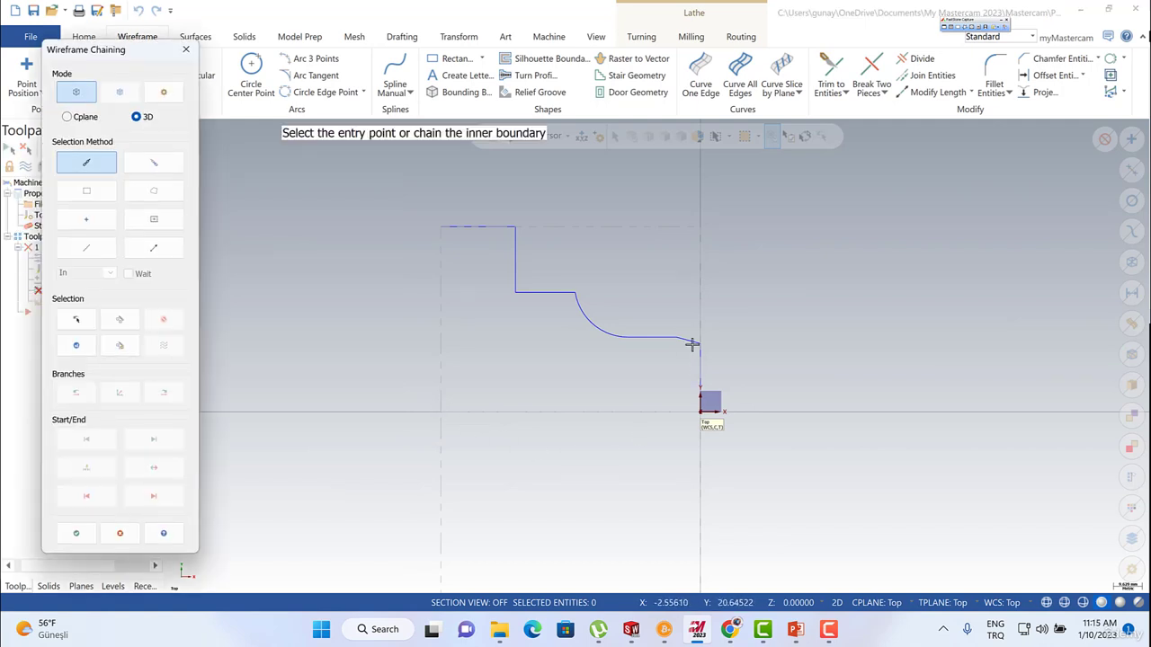
pyautogui.click(686, 381)
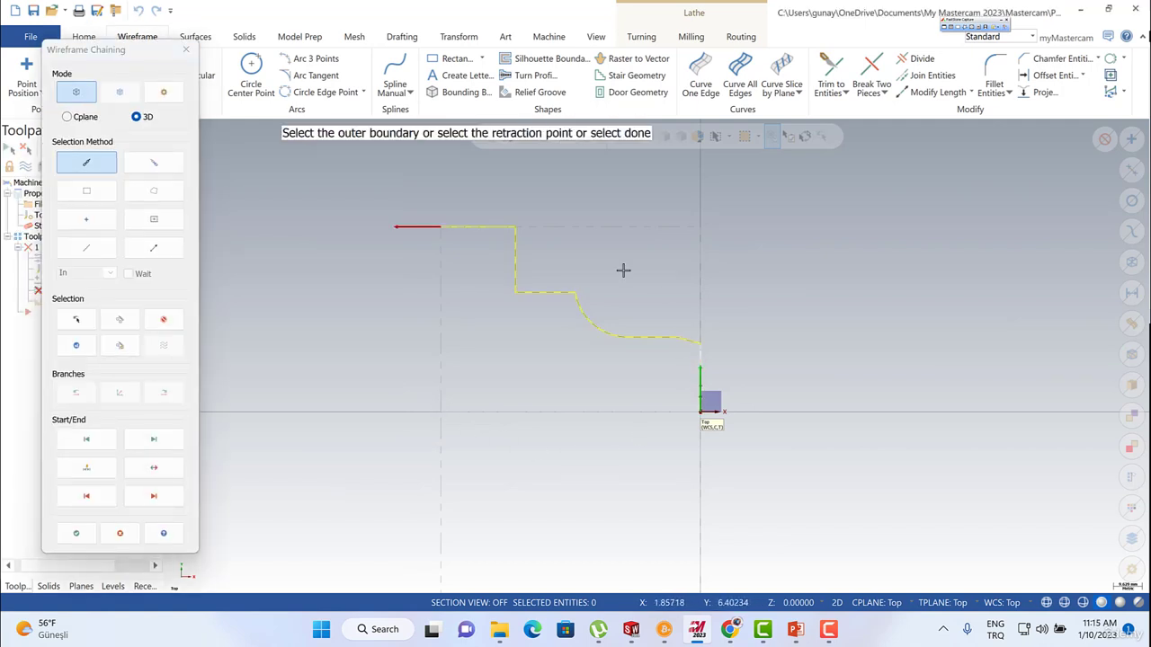
pyautogui.scroll(2, 657, 332)
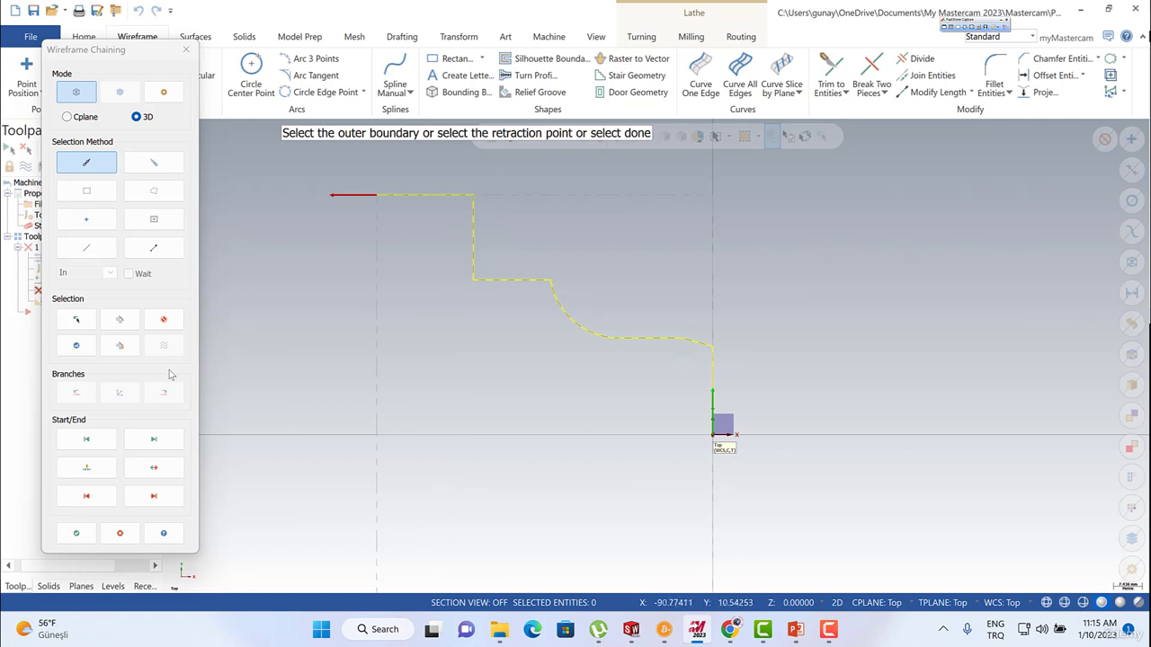
pyautogui.click(163, 323)
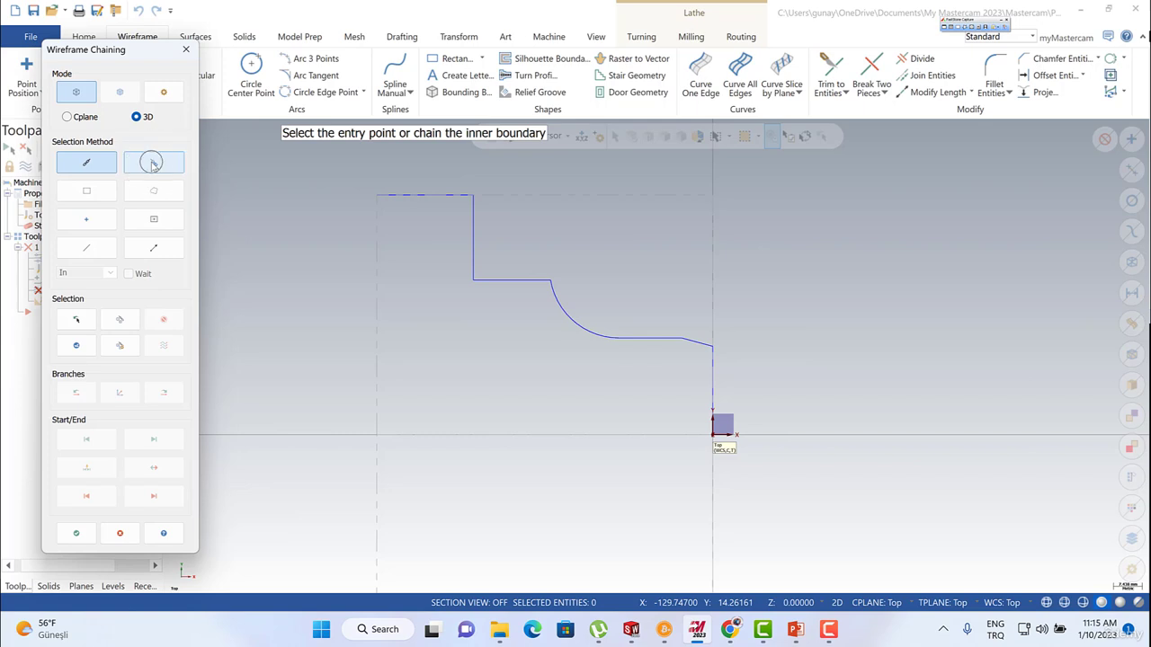
pyautogui.click(153, 165)
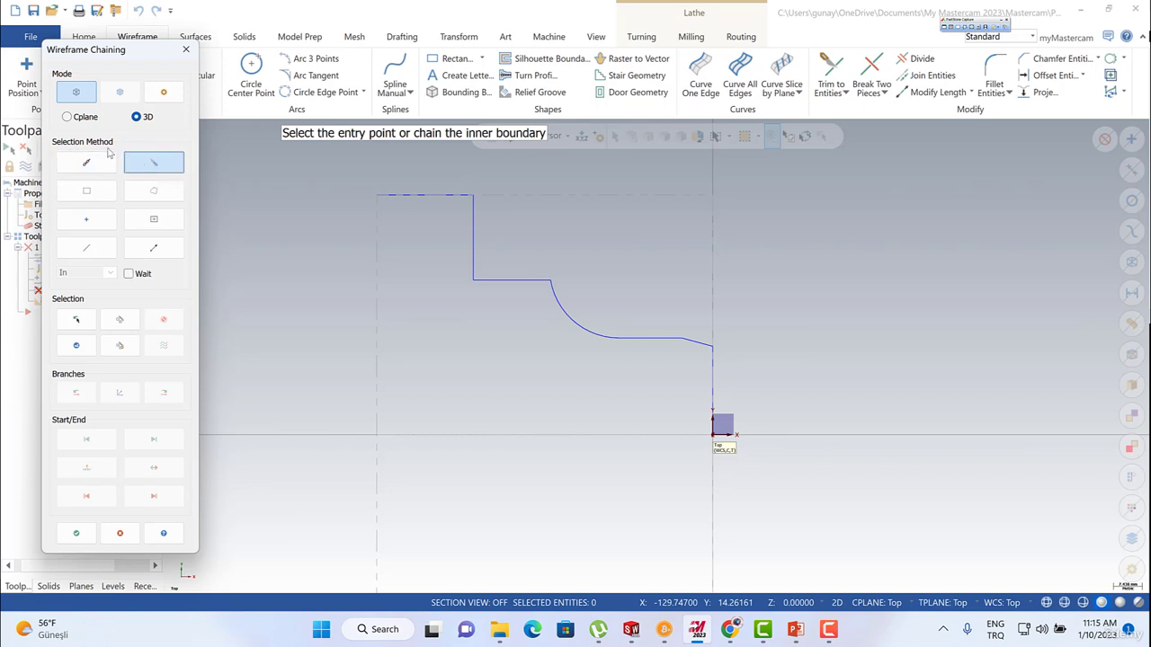
pyautogui.click(701, 347)
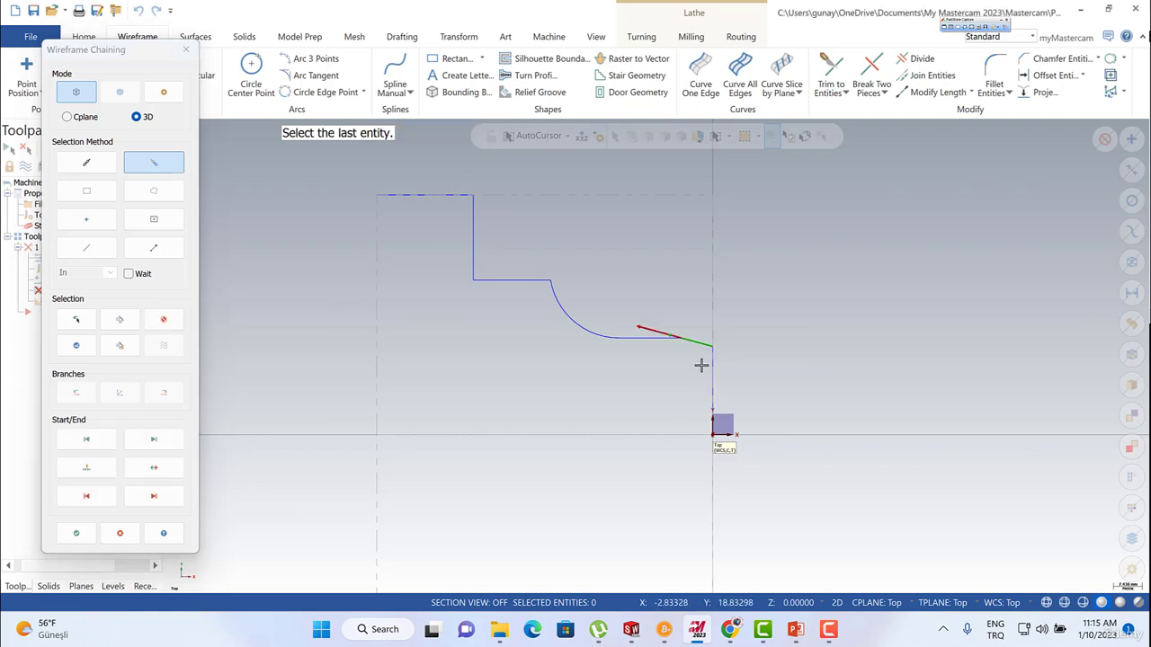
pyautogui.click(472, 216)
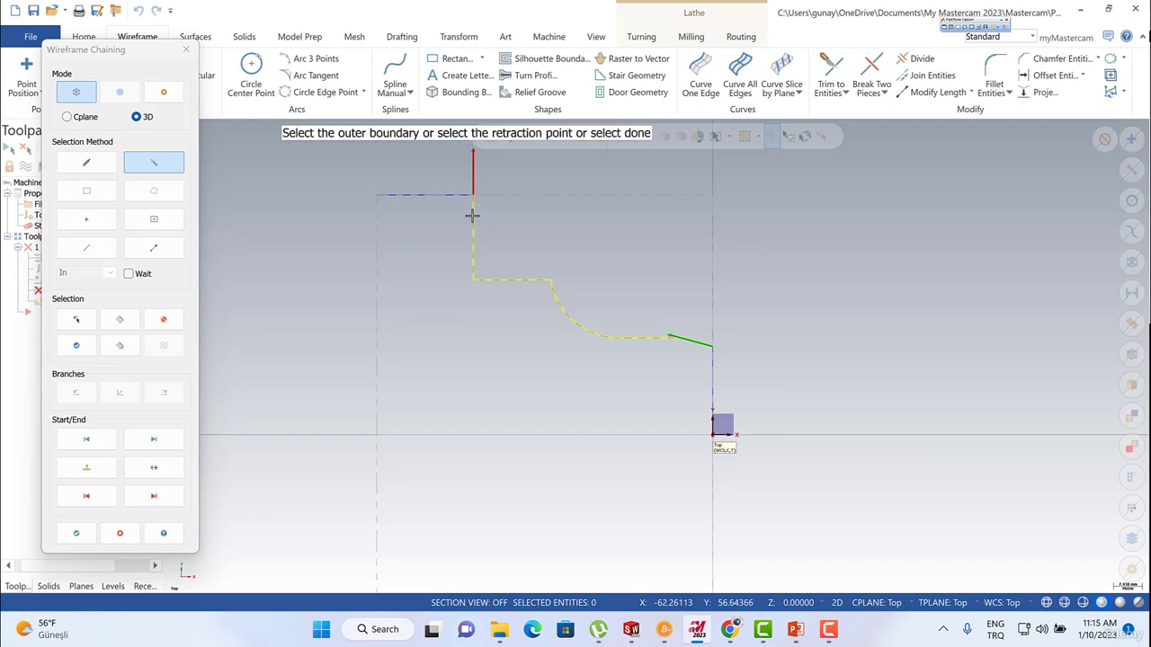
pyautogui.click(796, 632)
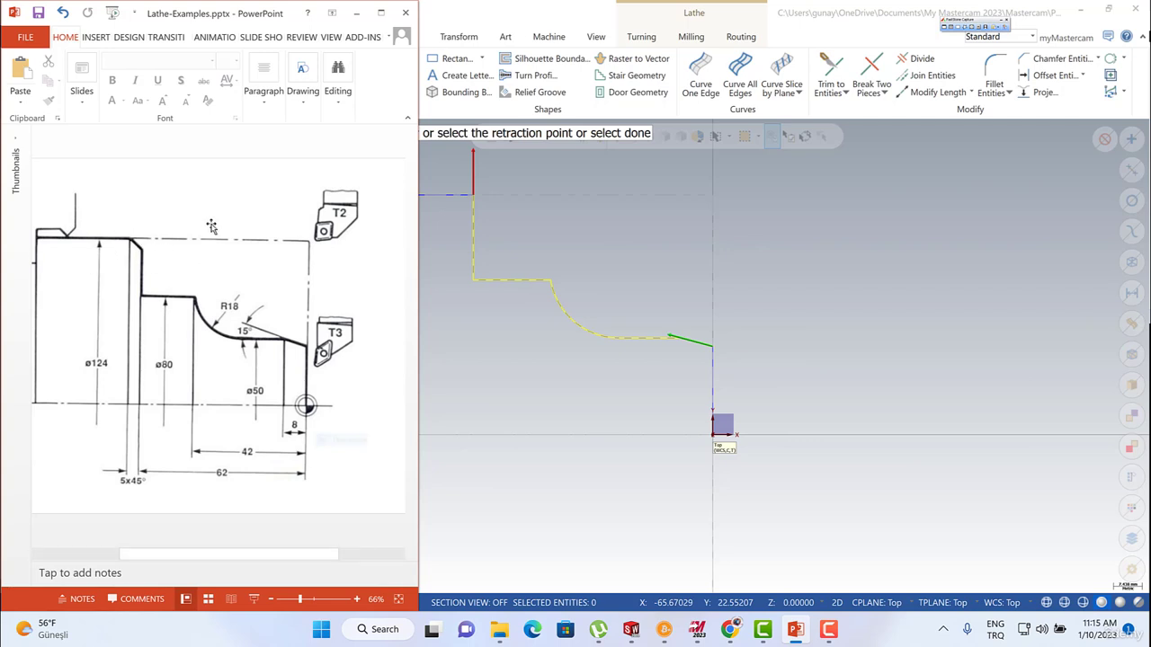
pyautogui.click(354, 12)
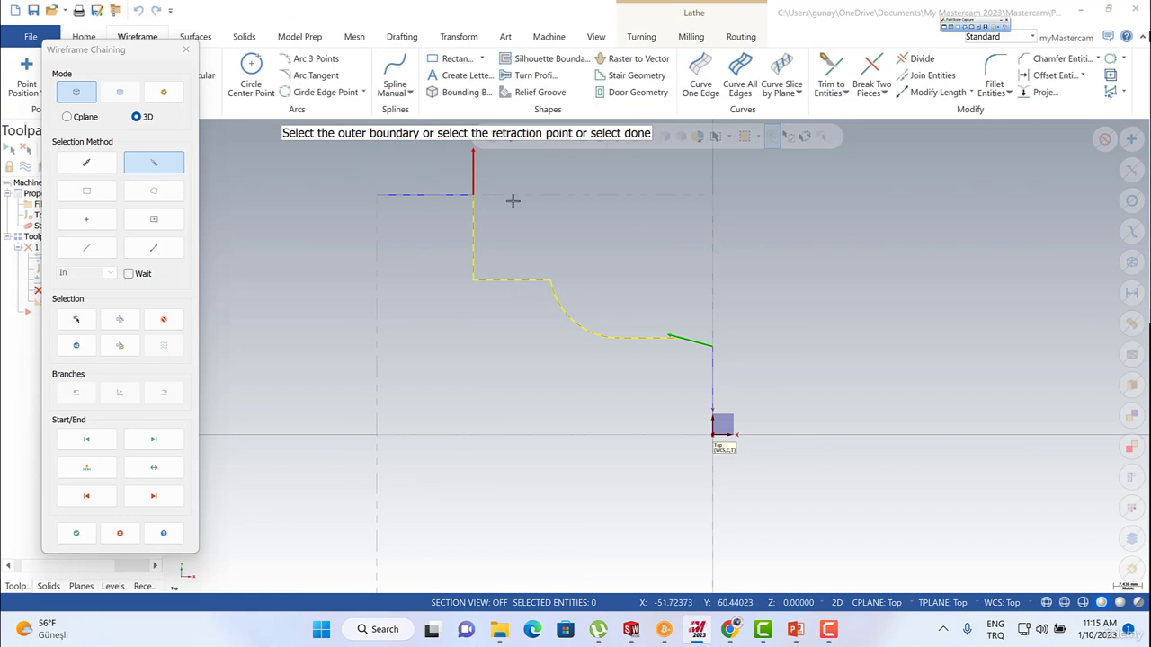
pyautogui.press('Escape')
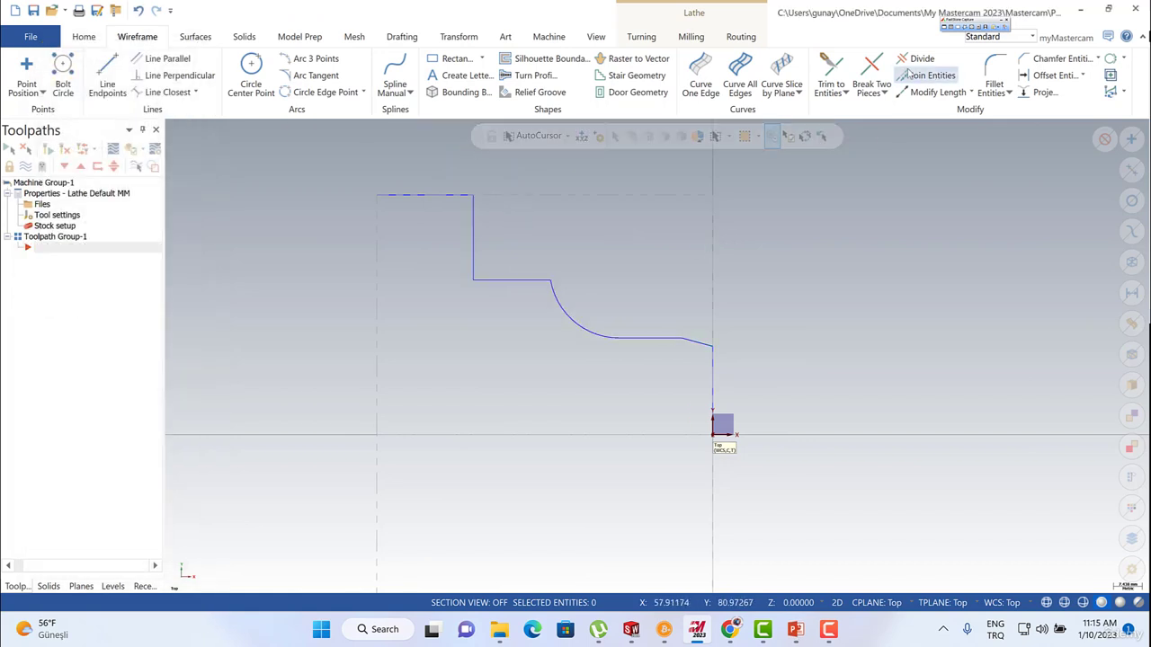
# Chamfer the corner between the uppermost horizontal line and its adjoining vertical line with a single distance of 5.0.
pyautogui.click(1026, 60)
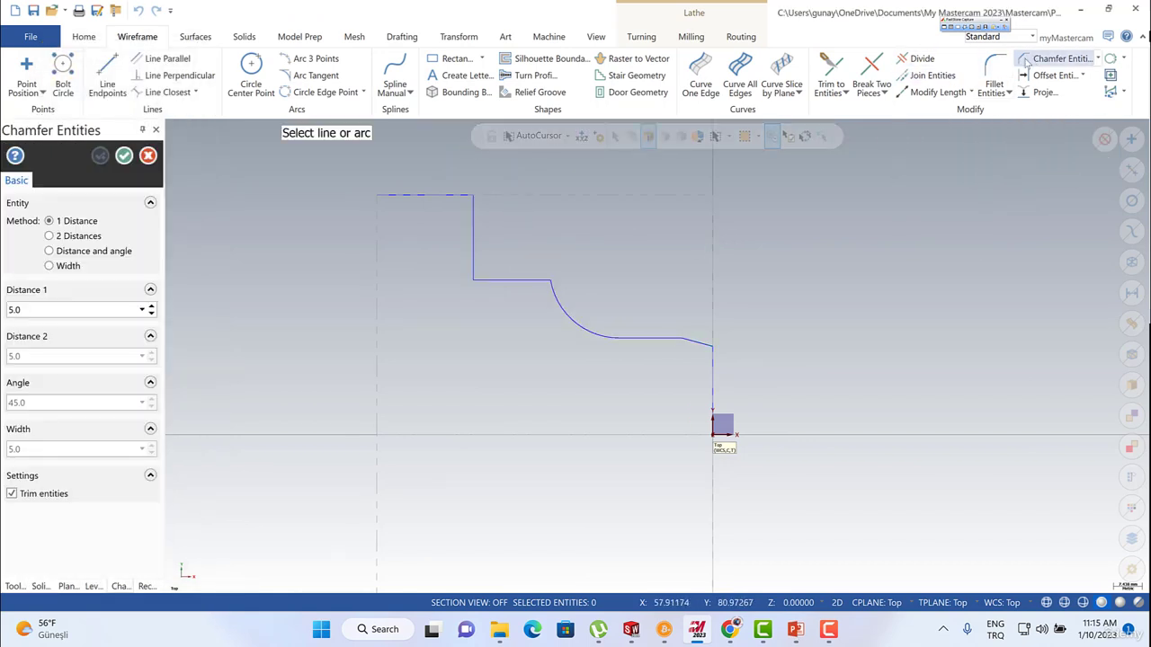
pyautogui.click(457, 194)
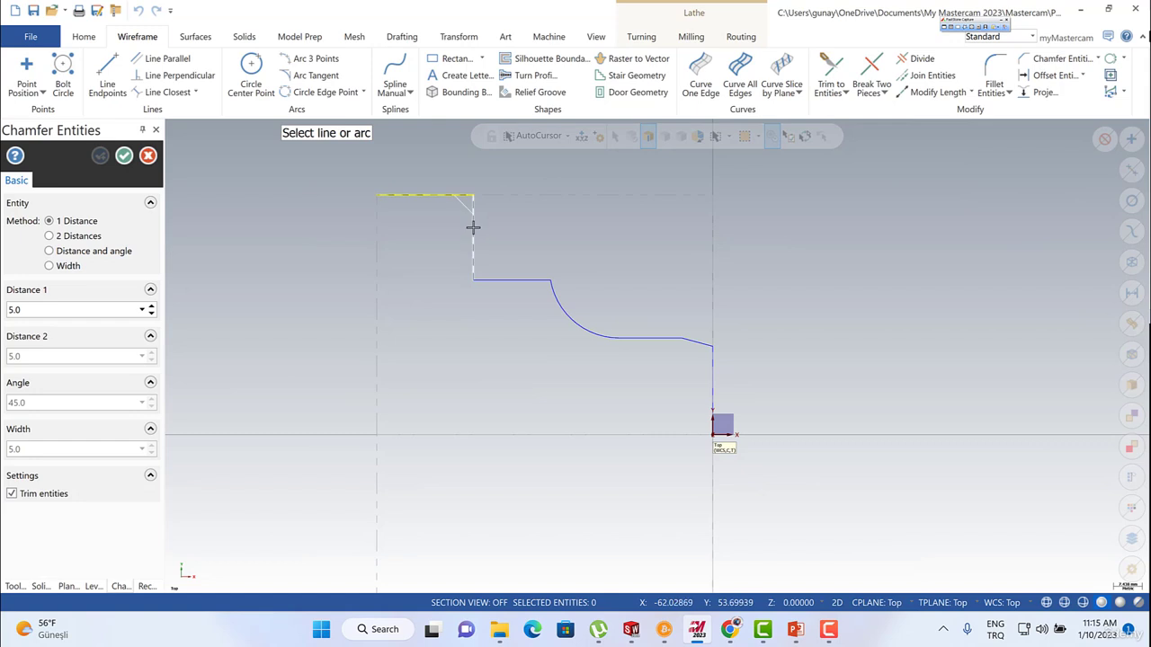
pyautogui.click(473, 228)
pyautogui.click(125, 157)
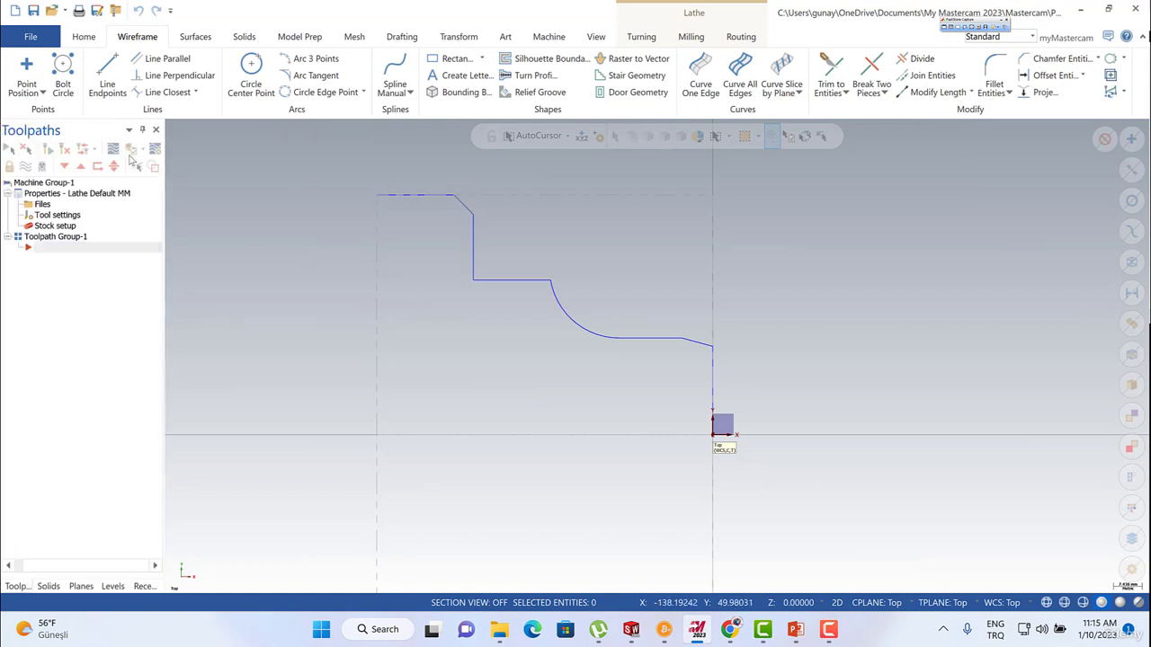
# Start a lathe Quick rough toolpath and chain the profile as a partial chain with Wait enabled, from the tapered line through the chamfer.
pyautogui.rightClick(52, 253)
pyautogui.moveTo(161, 185)
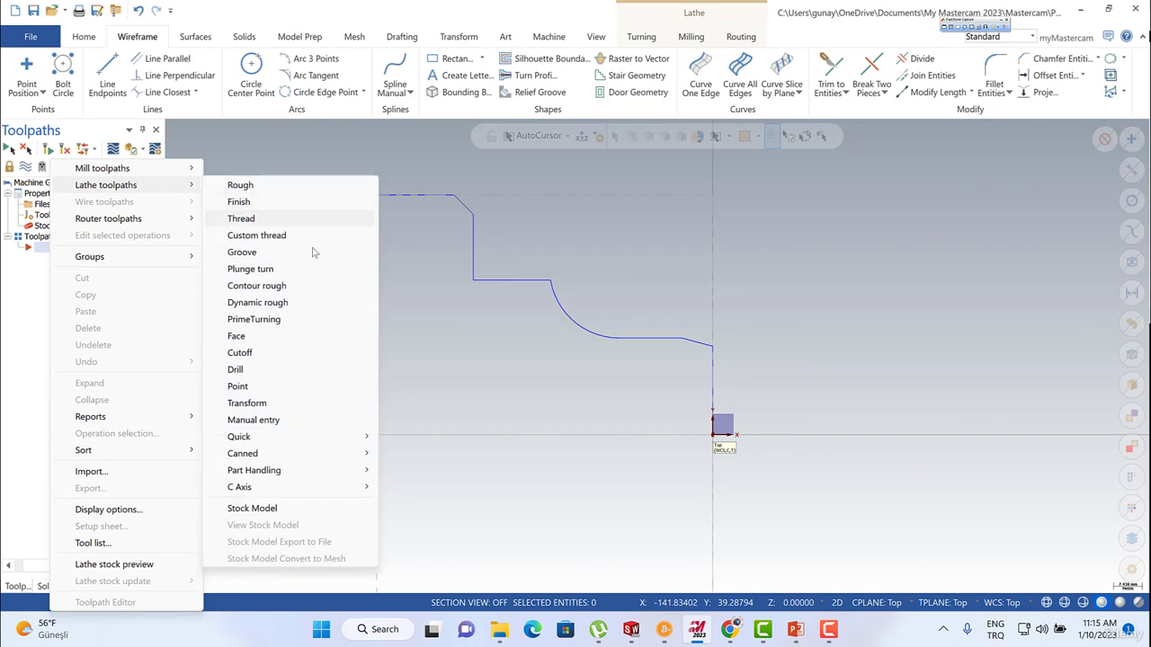
pyautogui.moveTo(360, 437)
pyautogui.click(404, 434)
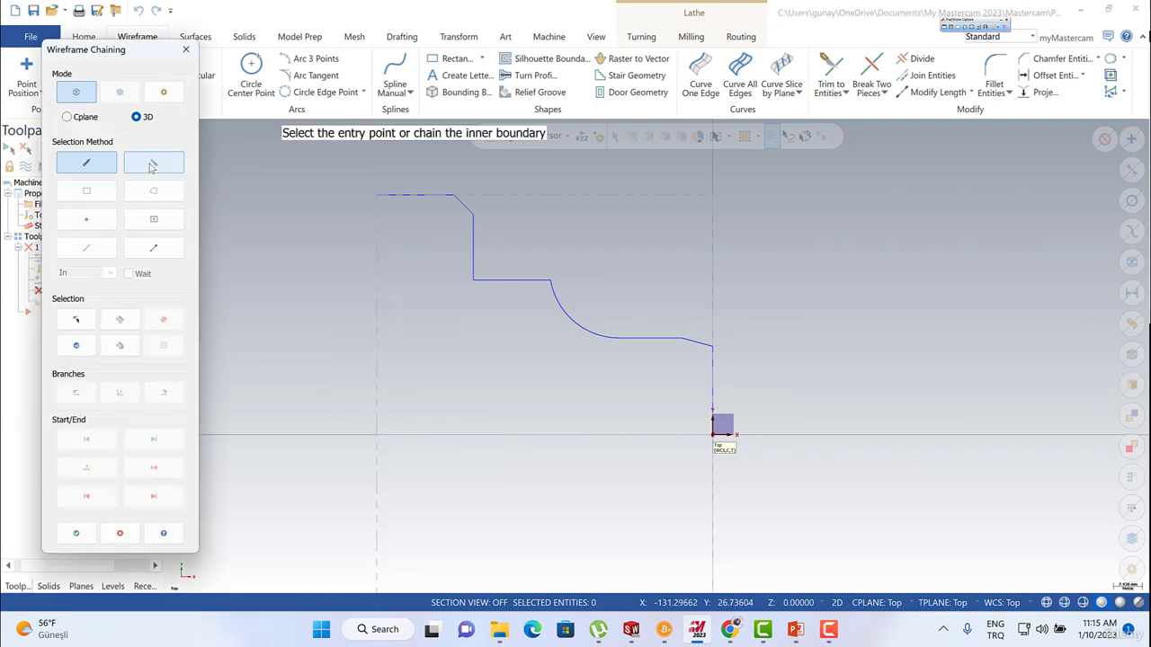
pyautogui.click(152, 165)
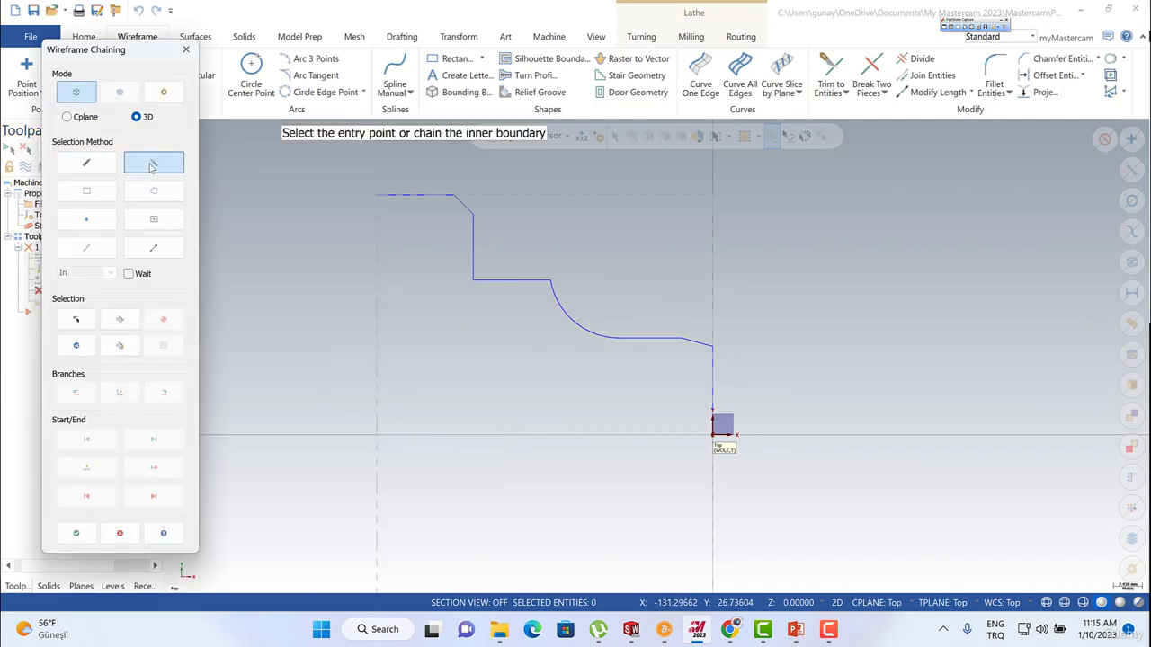
pyautogui.click(128, 274)
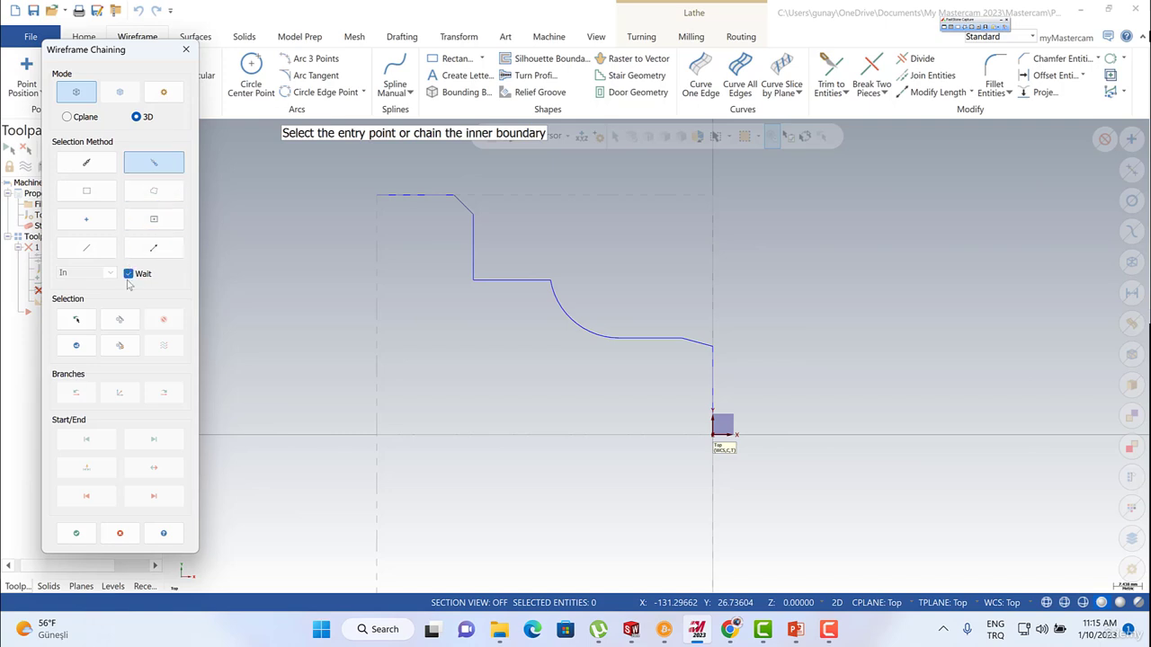
pyautogui.click(701, 348)
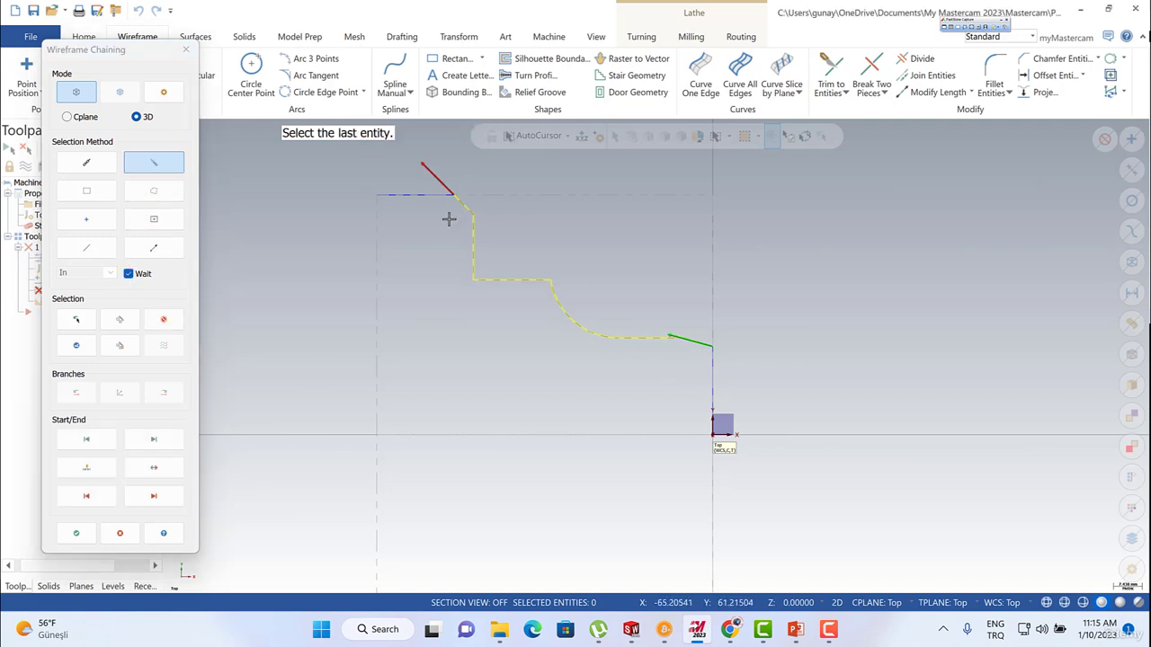
pyautogui.click(75, 533)
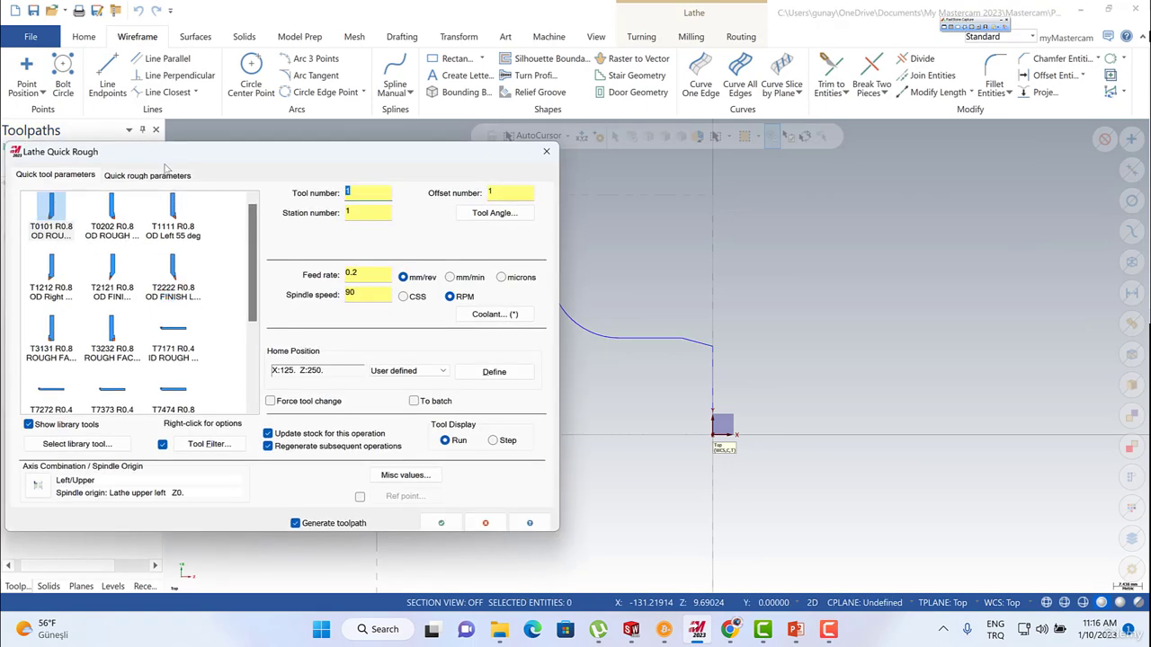
# Check the tool labels on the PowerPoint drawing and set the Quick rough tool, station and offset numbers to 2.
pyautogui.moveTo(171, 147); pyautogui.dragTo(176, 117)
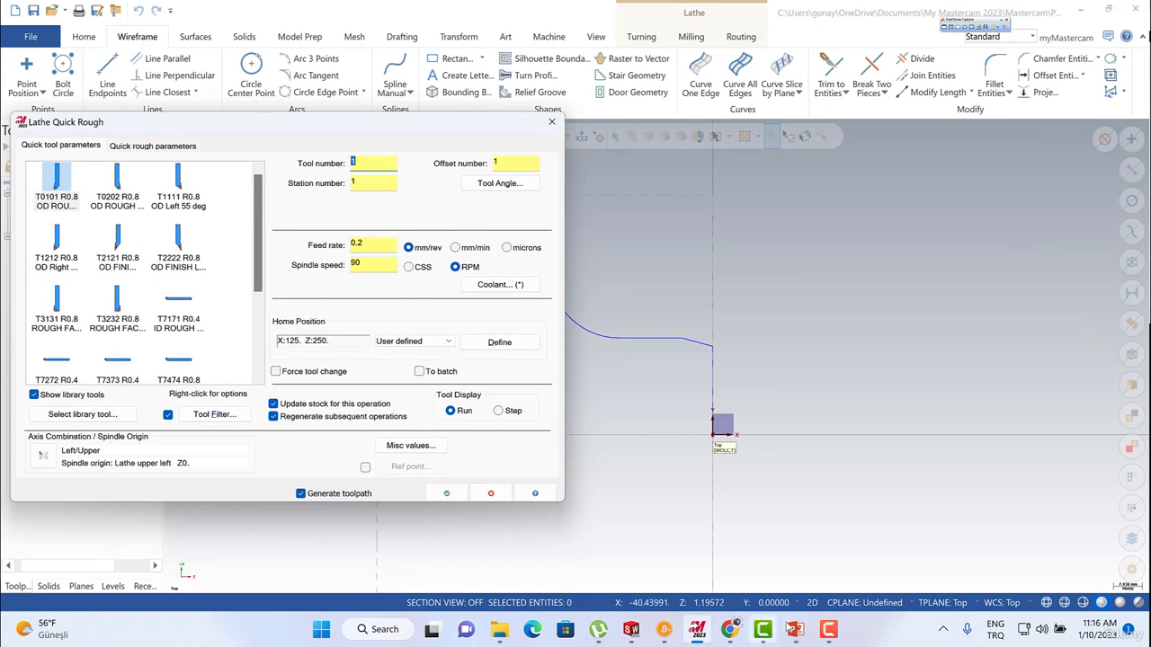
pyautogui.click(796, 629)
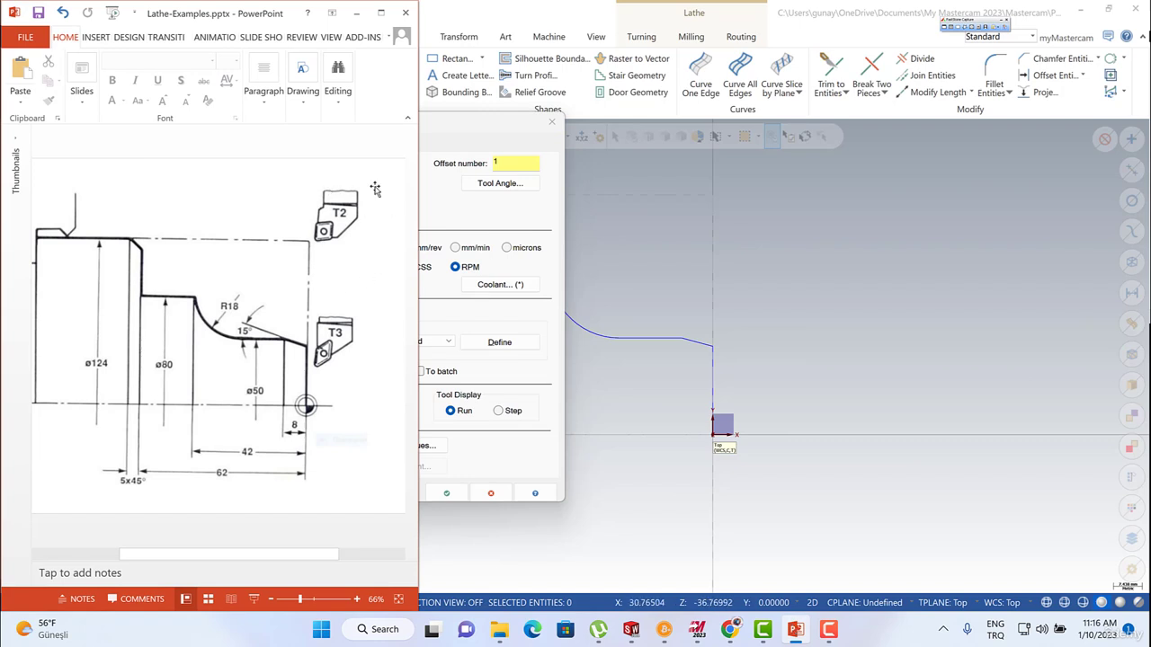
pyautogui.click(357, 14)
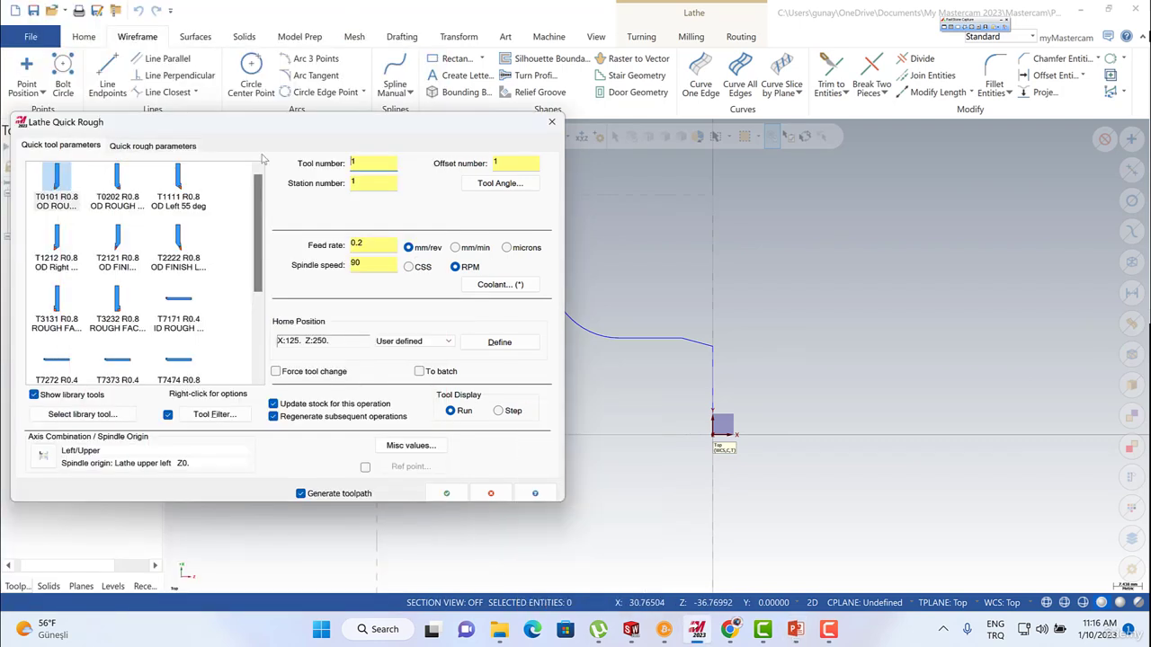
pyautogui.doubleClick(374, 161)
pyautogui.write('2')
pyautogui.press('Tab')
pyautogui.write('2')
pyautogui.doubleClick(498, 164)
pyautogui.write('2')
pyautogui.doubleClick(363, 183)
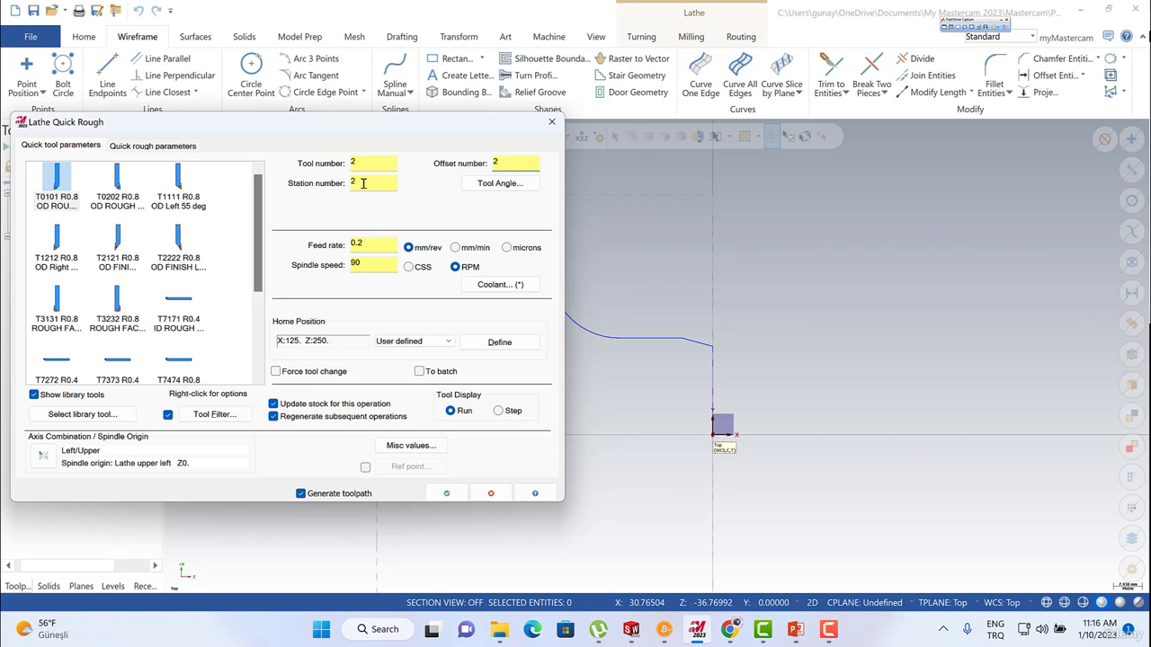
pyautogui.doubleClick(509, 160)
pyautogui.doubleClick(359, 162)
pyautogui.doubleClick(363, 180)
# Set the spindle speed to 2400 RPM and the feed rate to 0.15 mm/rev, and confirm the coolant settings with Flood on.
pyautogui.click(409, 268)
pyautogui.click(456, 268)
pyautogui.doubleClick(369, 262)
pyautogui.write('2400')
pyautogui.click(370, 242)
pyautogui.moveTo(372, 244); pyautogui.dragTo(336, 248)
pyautogui.click(509, 285)
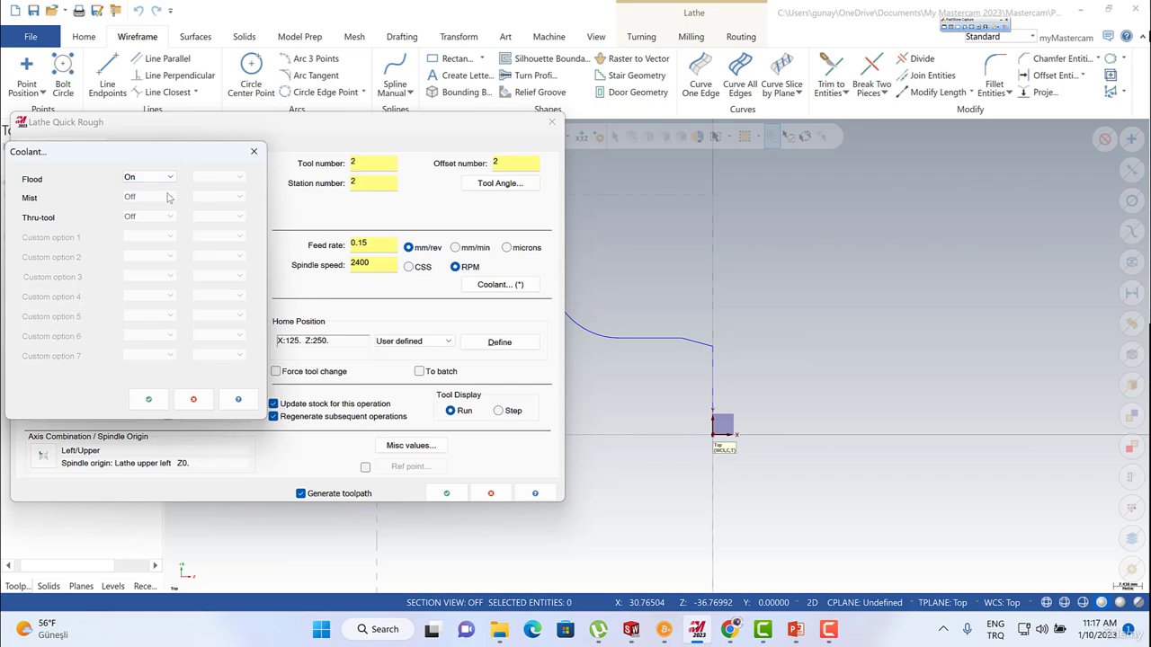
pyautogui.click(149, 399)
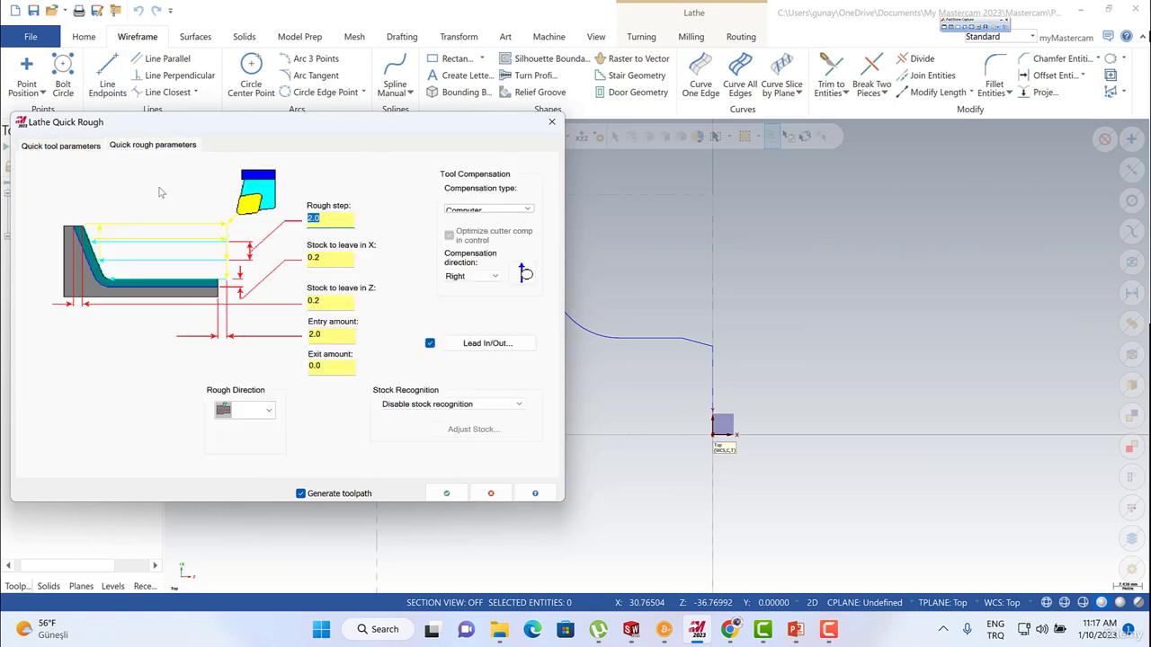
# Set the rough step to 1.0 and the stock to leave in X and Z to 0.1, using Computer compensation.
pyautogui.click(148, 144)
pyautogui.write('1')
pyautogui.click(334, 259)
pyautogui.press('BackSpace')
pyautogui.write('1')
pyautogui.click(318, 303)
pyautogui.doubleClick(329, 265)
pyautogui.click(323, 259)
pyautogui.moveTo(316, 258); pyautogui.dragTo(363, 312)
pyautogui.moveTo(327, 302); pyautogui.dragTo(317, 302)
pyautogui.write('1')
pyautogui.doubleClick(328, 257)
pyautogui.moveTo(325, 302); pyautogui.dragTo(300, 301)
pyautogui.click(484, 211)
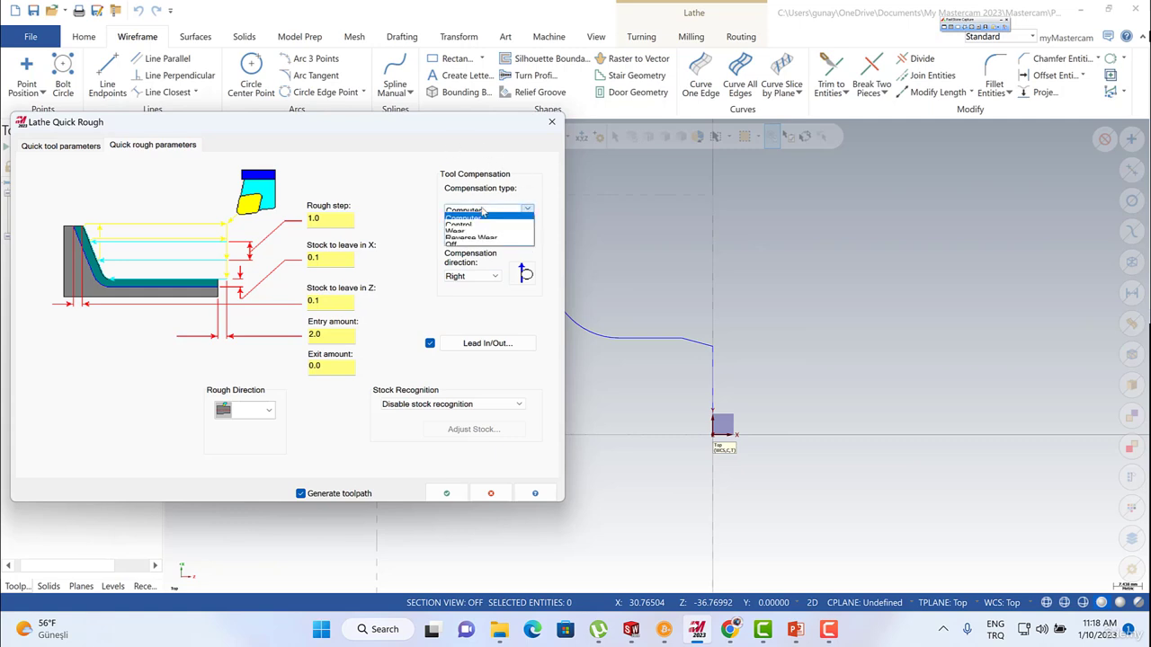
pyautogui.click(483, 216)
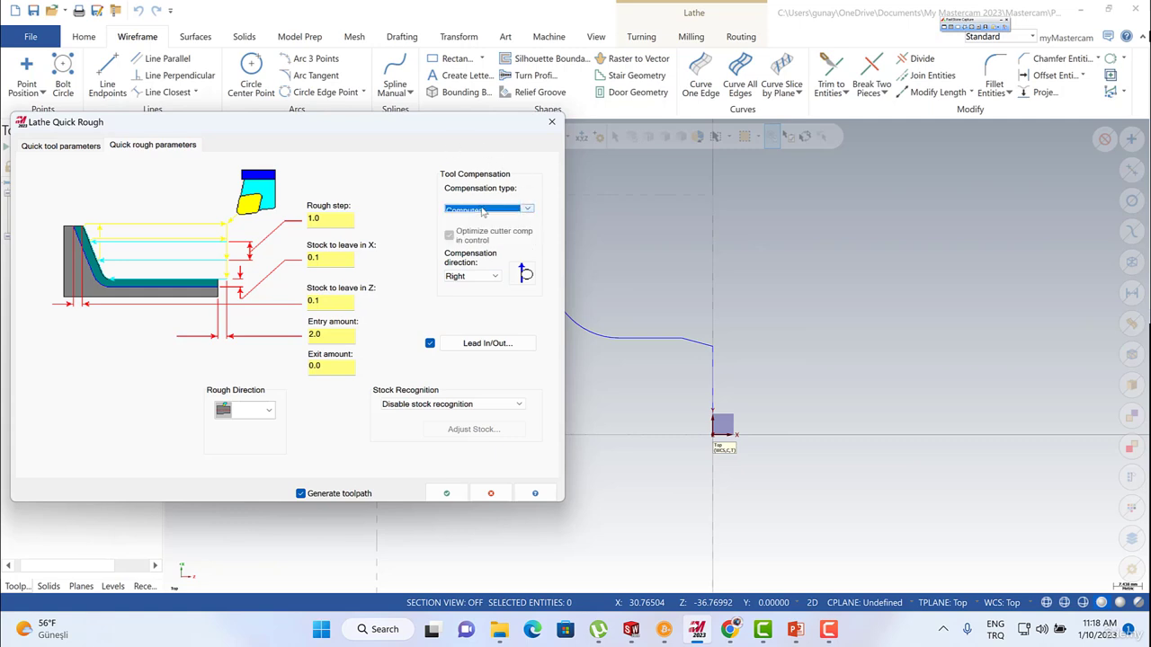
# Select the T0101 OD ROUGH RIGHT - 80 DEG. tool, accept its CNMG 12 04 08 insert definition and return to the quick rough parameters.
pyautogui.click(59, 146)
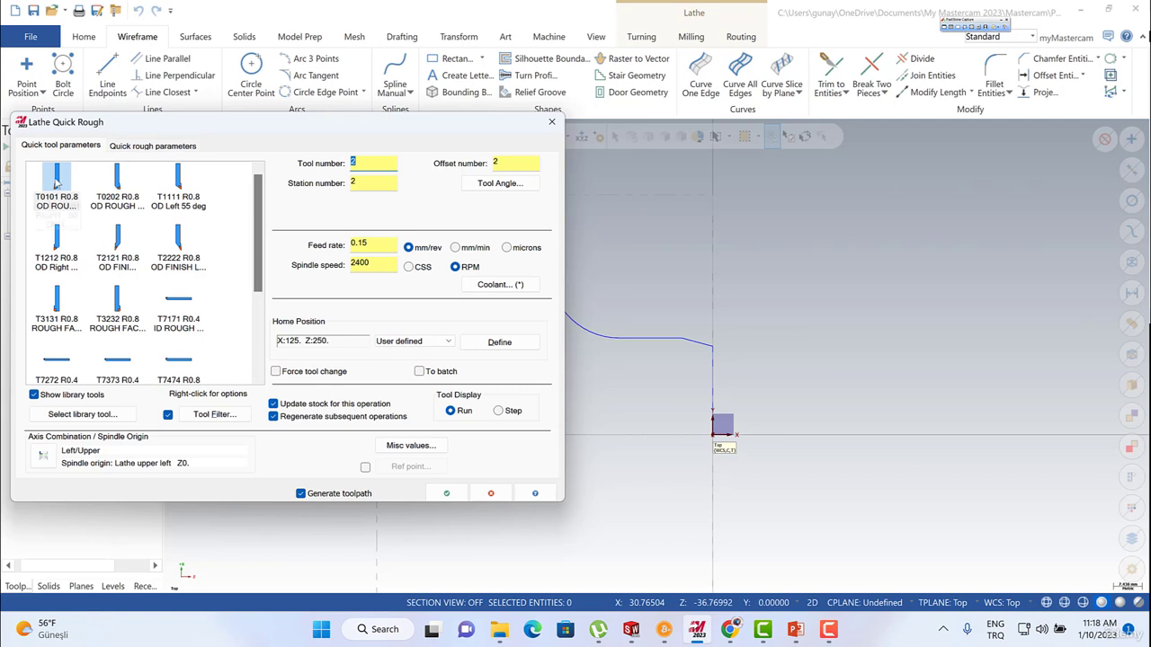
pyautogui.click(55, 184)
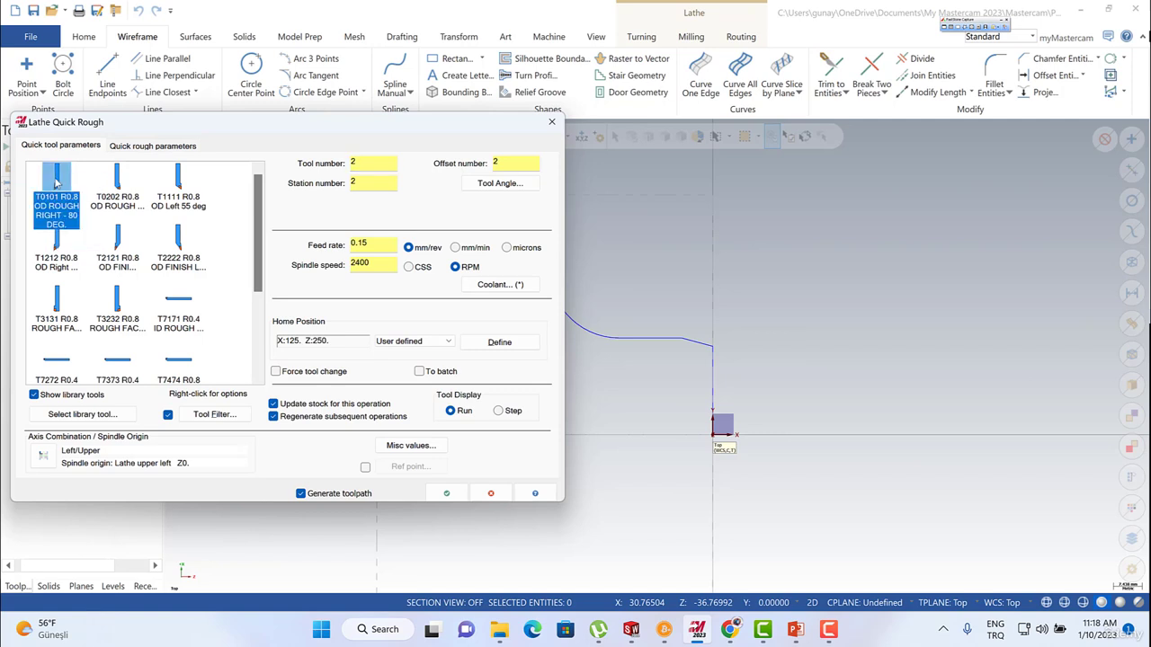
pyautogui.doubleClick(58, 185)
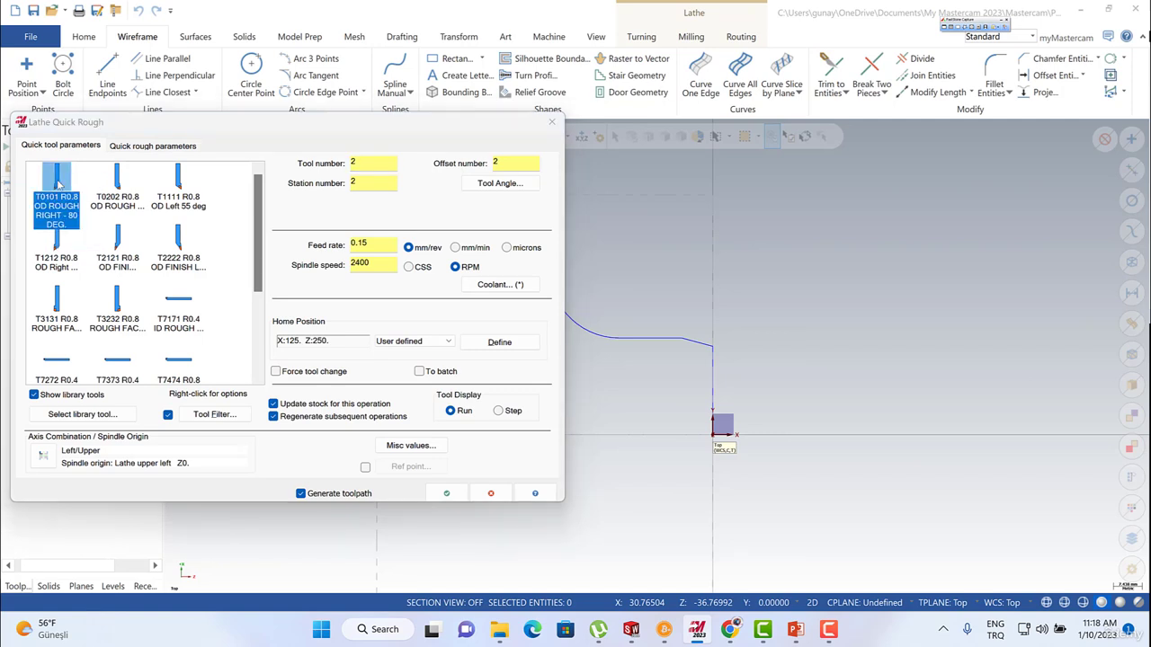
pyautogui.moveTo(196, 144); pyautogui.dragTo(383, 94)
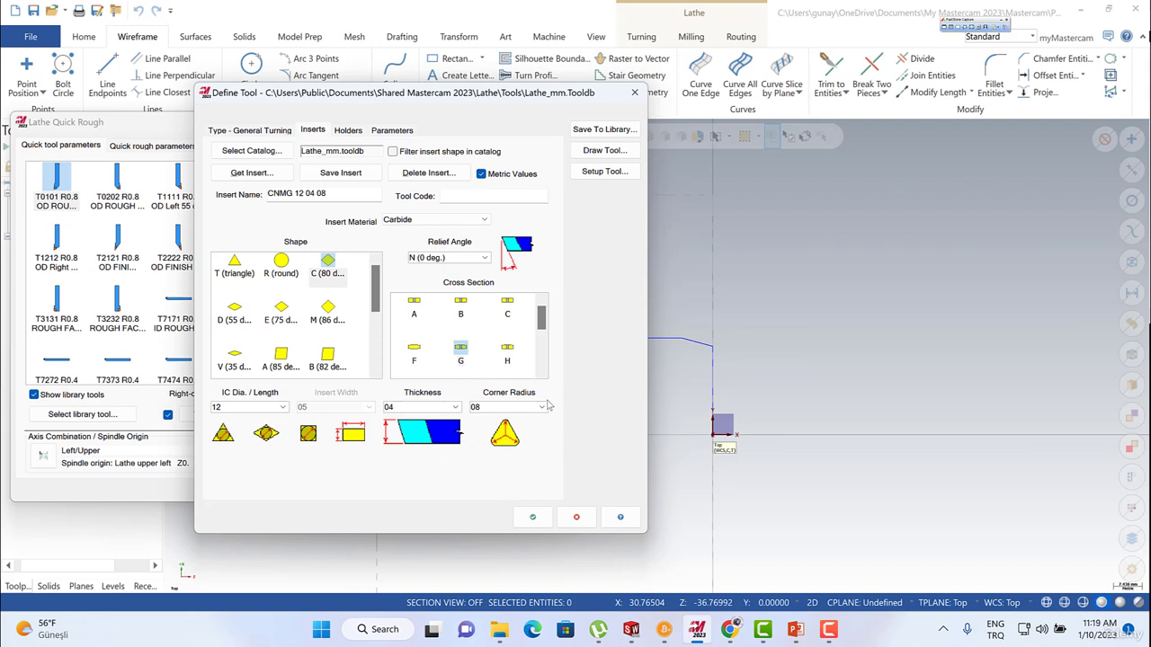
pyautogui.click(533, 517)
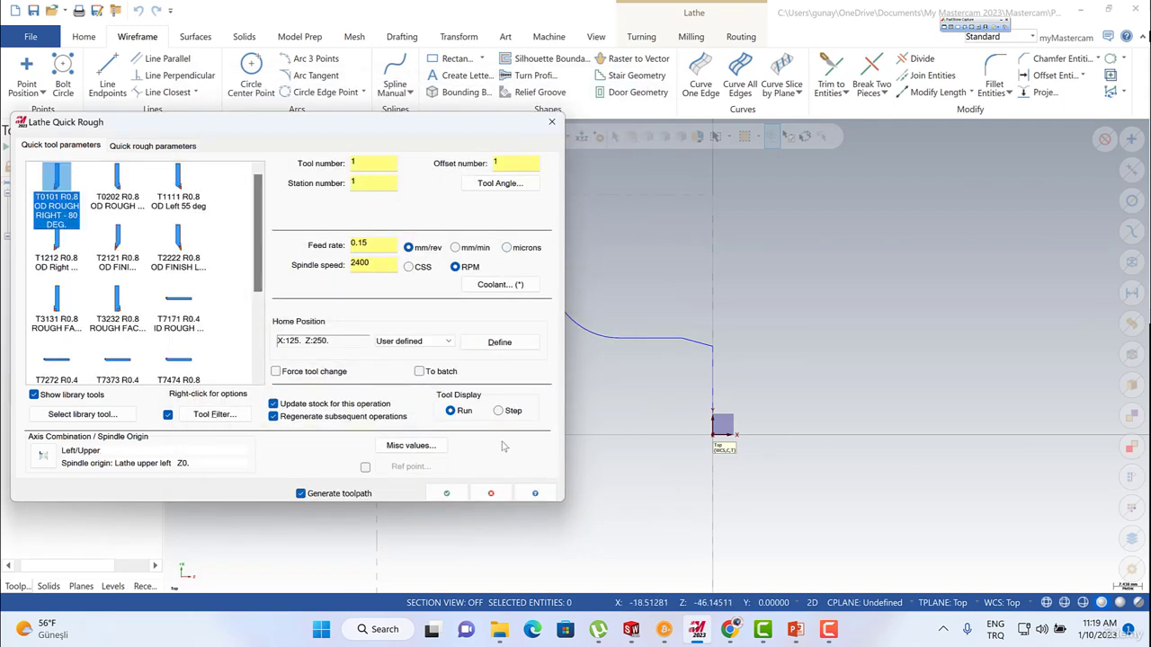
pyautogui.click(158, 149)
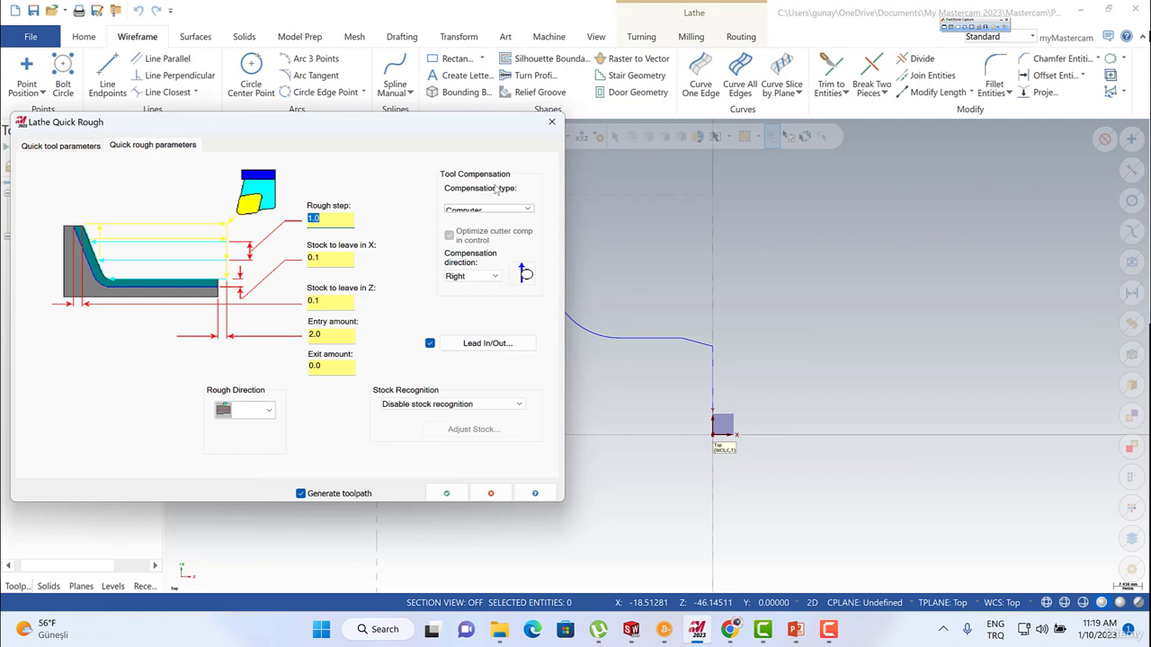
# Set both the lead-in and lead-out vector lengths to 1 for the quick rough toolpath and accept them.
pyautogui.click(467, 343)
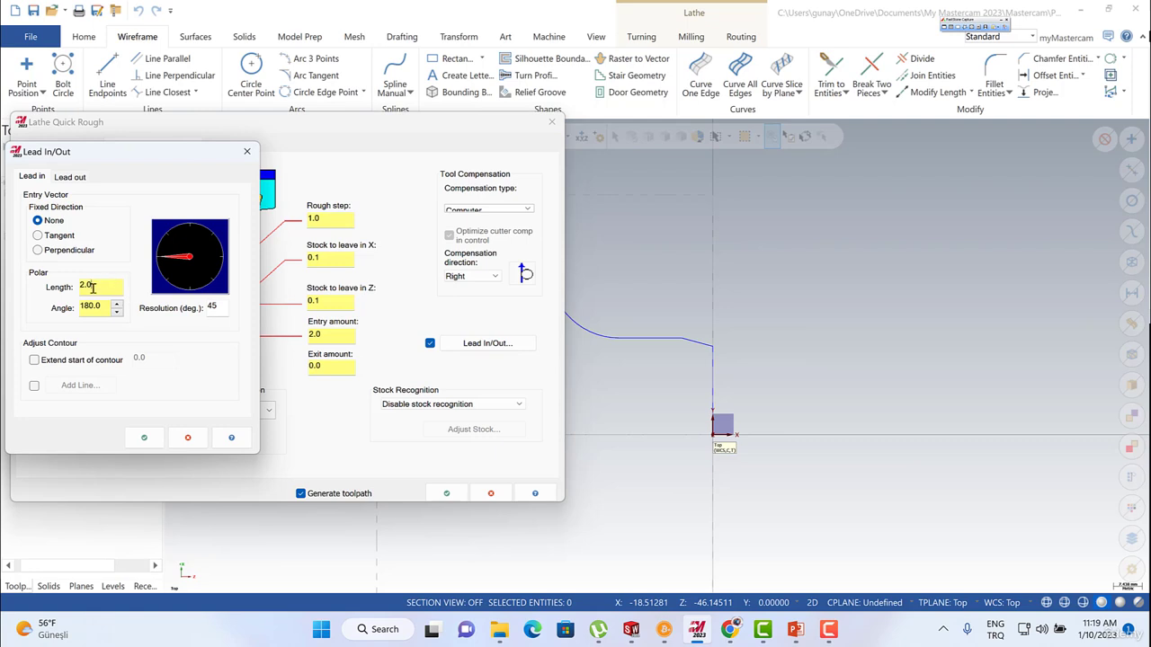
pyautogui.moveTo(93, 287); pyautogui.dragTo(77, 287)
pyautogui.write('1')
pyautogui.click(69, 177)
pyautogui.moveTo(76, 284); pyautogui.dragTo(95, 286)
pyautogui.write('1')
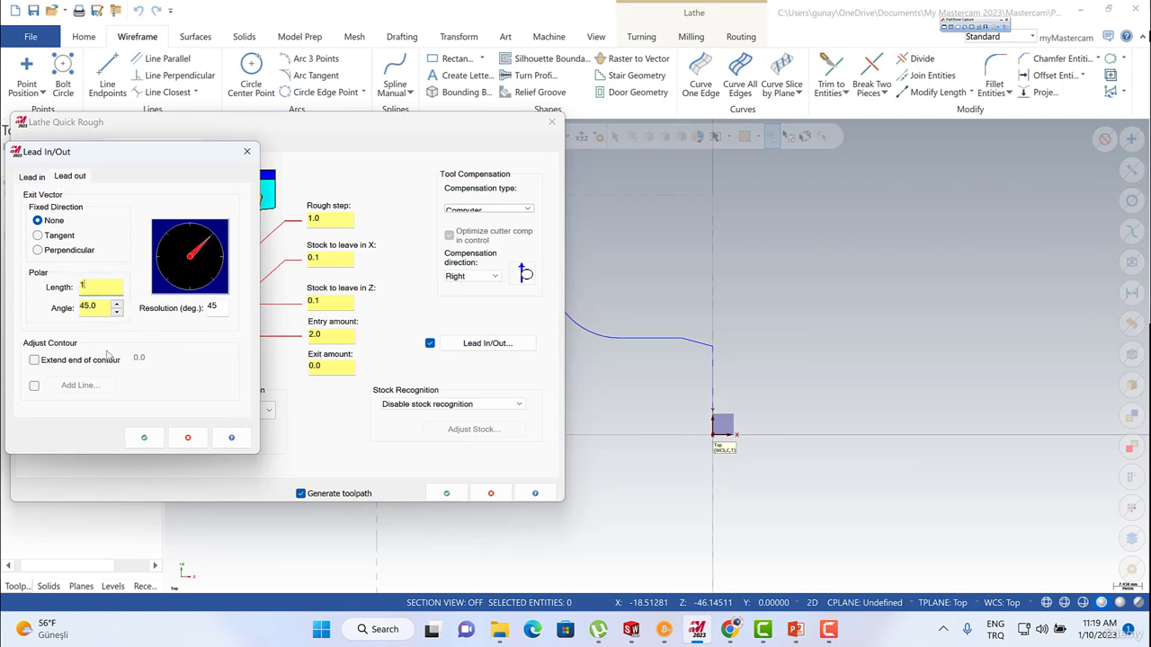
pyautogui.click(142, 437)
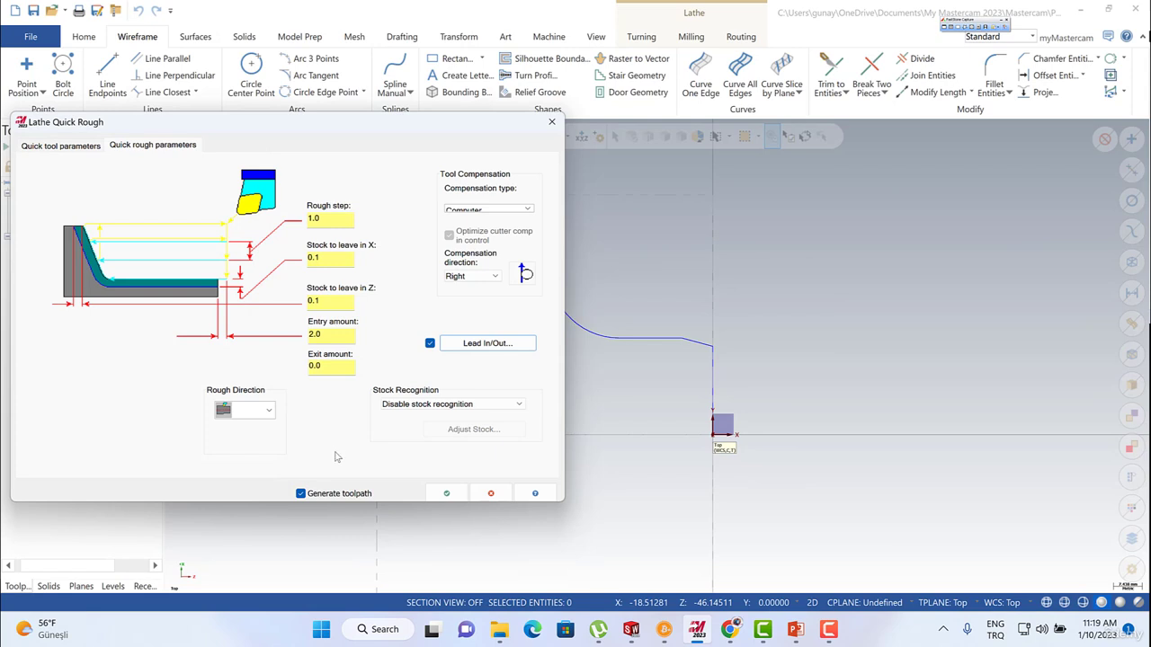
# Review the rough direction and stock recognition options, keep Disable stock recognition, and generate the quick rough toolpath.
pyautogui.click(268, 413)
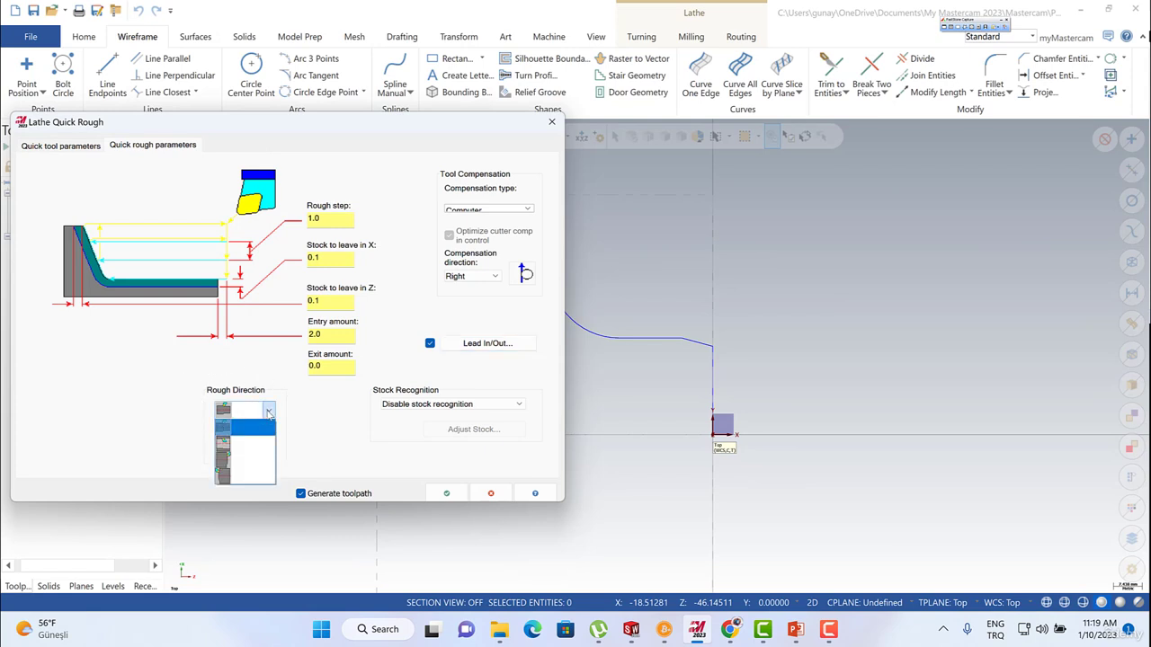
pyautogui.click(268, 413)
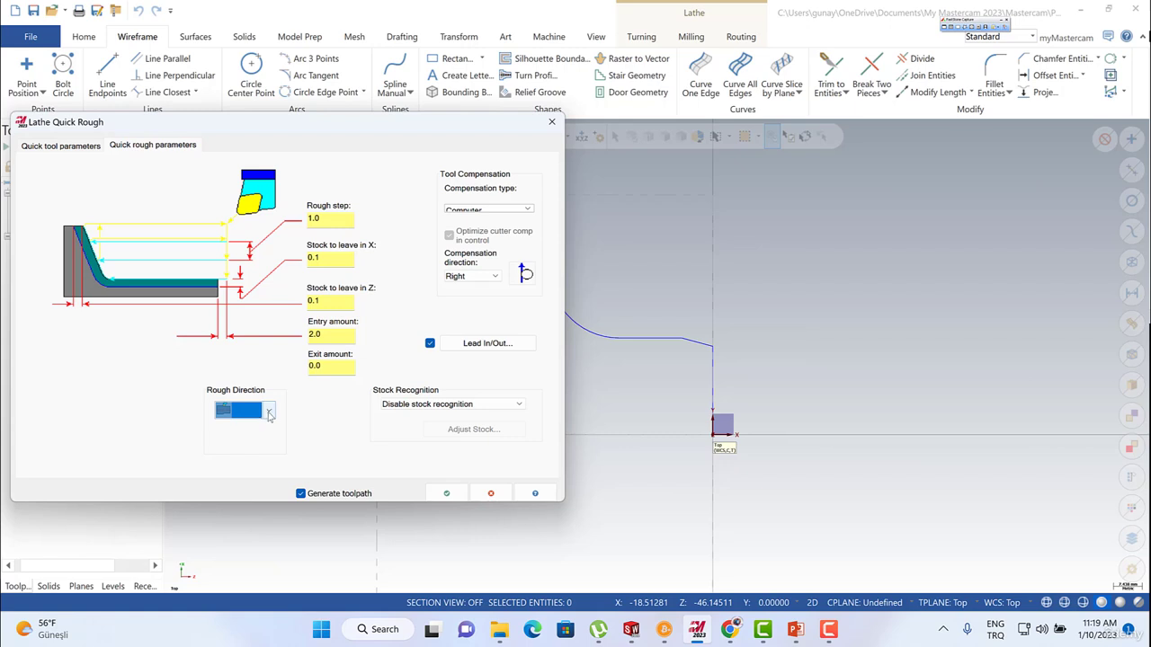
pyautogui.click(449, 406)
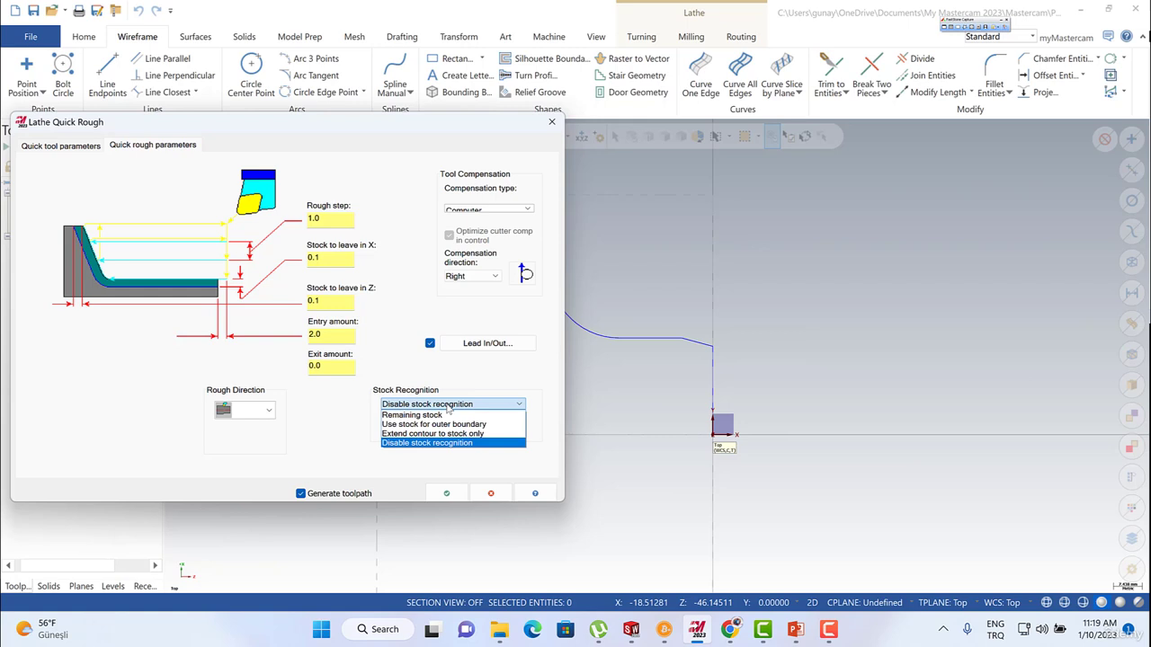
pyautogui.click(449, 406)
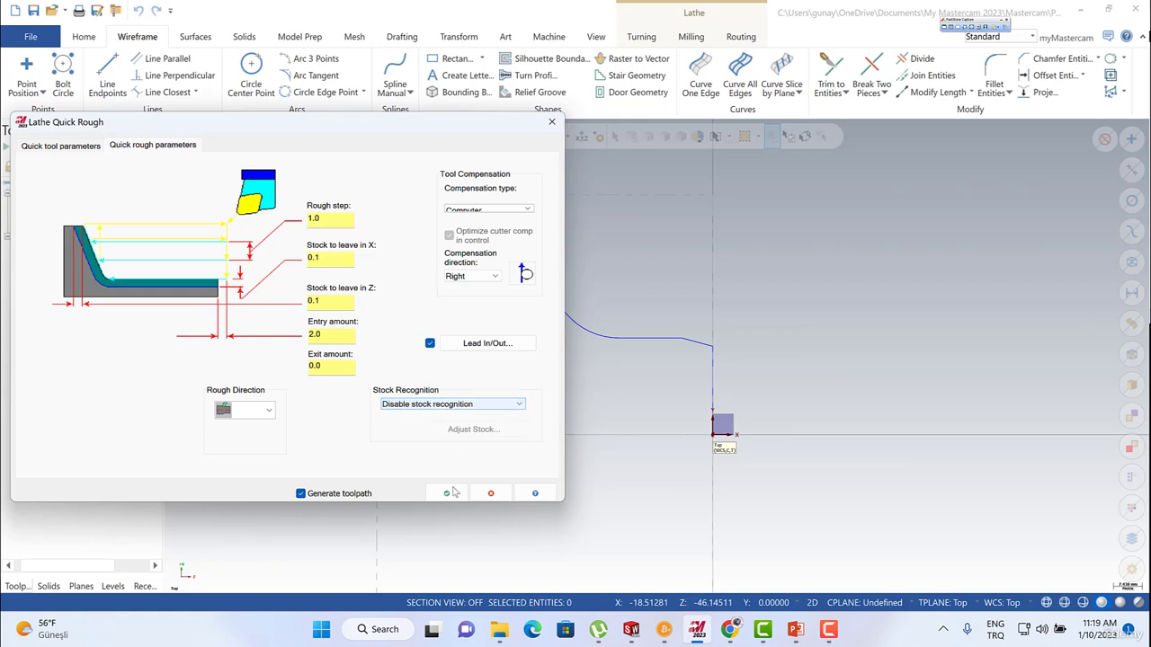
pyautogui.moveTo(408, 126); pyautogui.dragTo(458, 125)
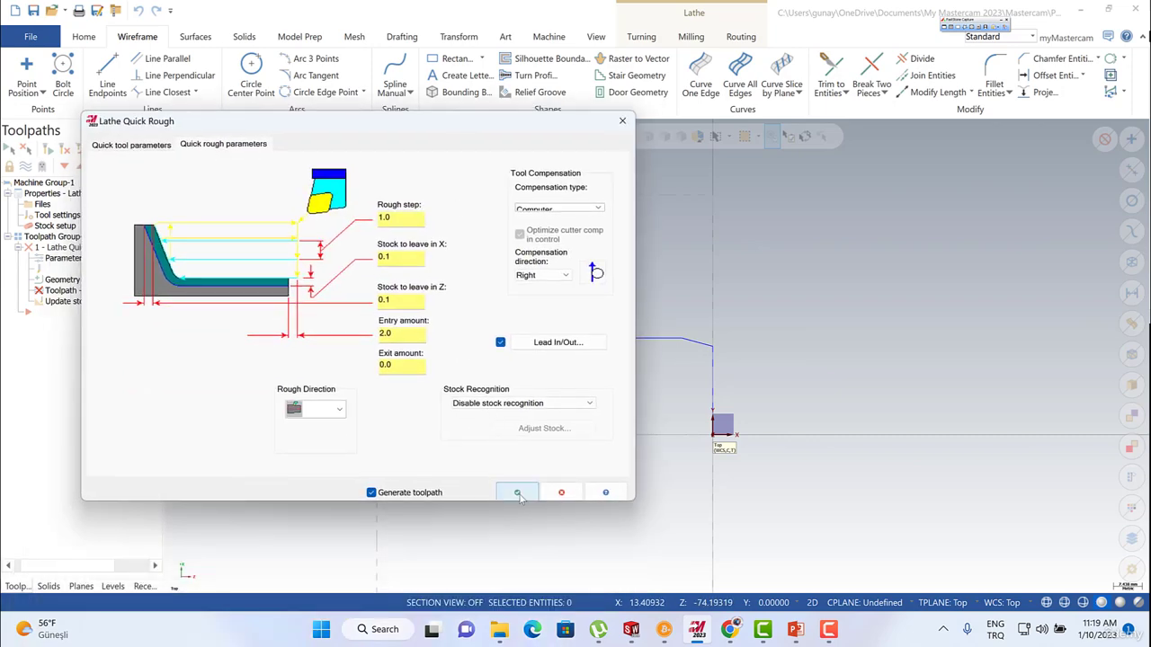
pyautogui.click(519, 498)
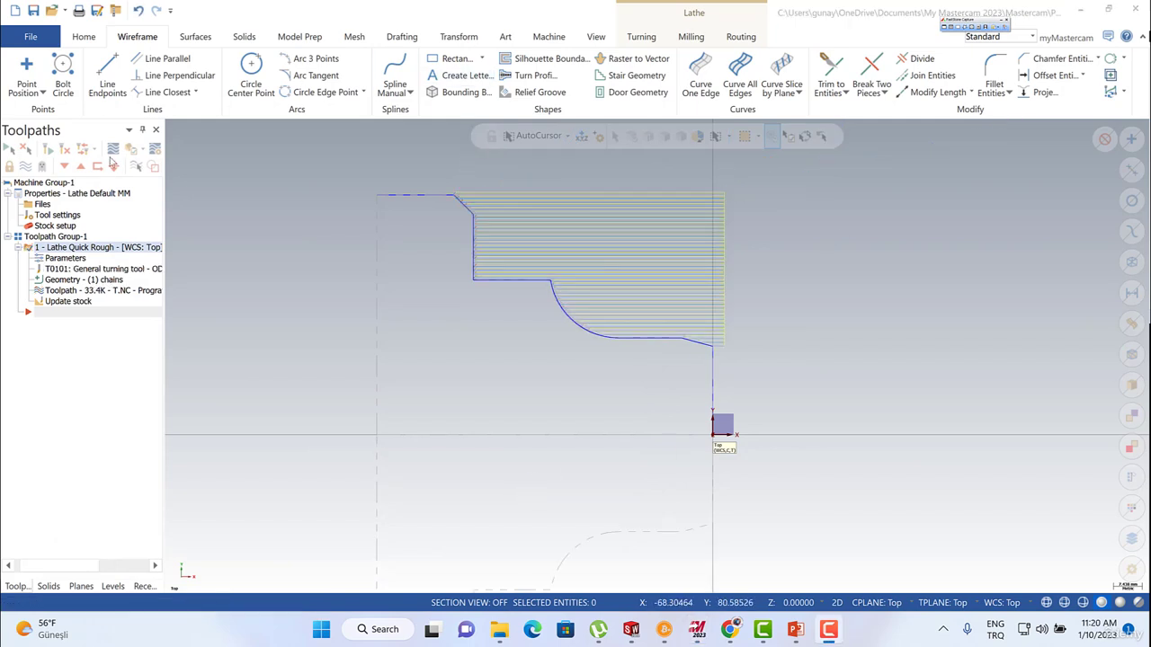
# Backplot the quick rough toolpath, inspect the passes near the profile's front taper, and close the simulation.
pyautogui.click(113, 151)
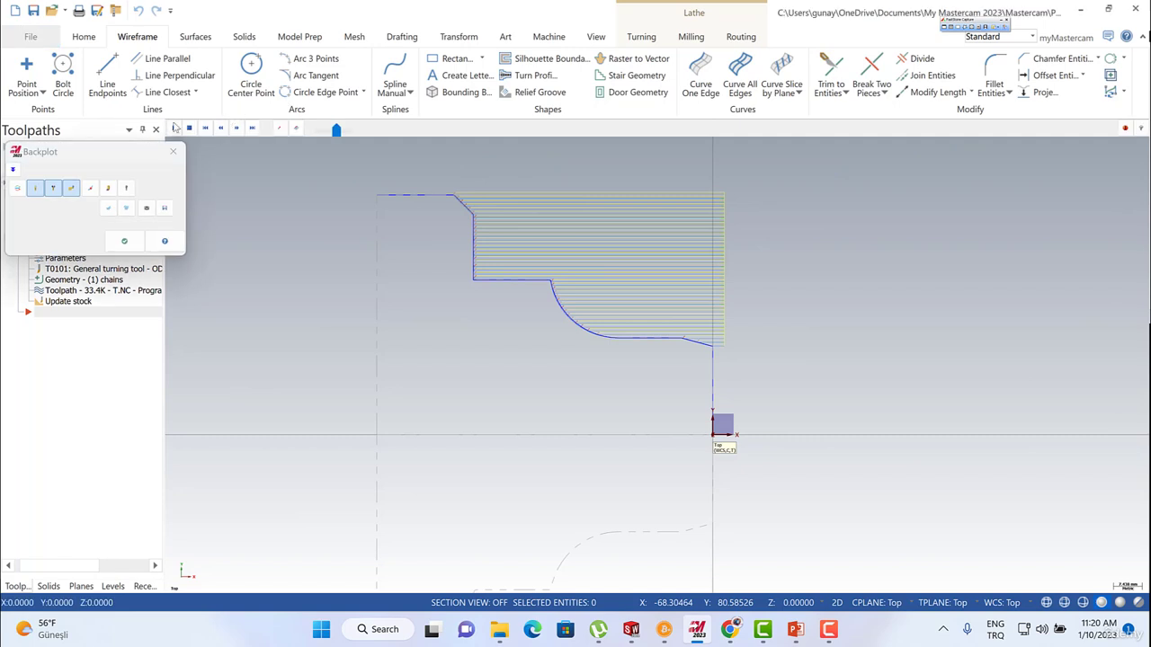
pyautogui.click(174, 128)
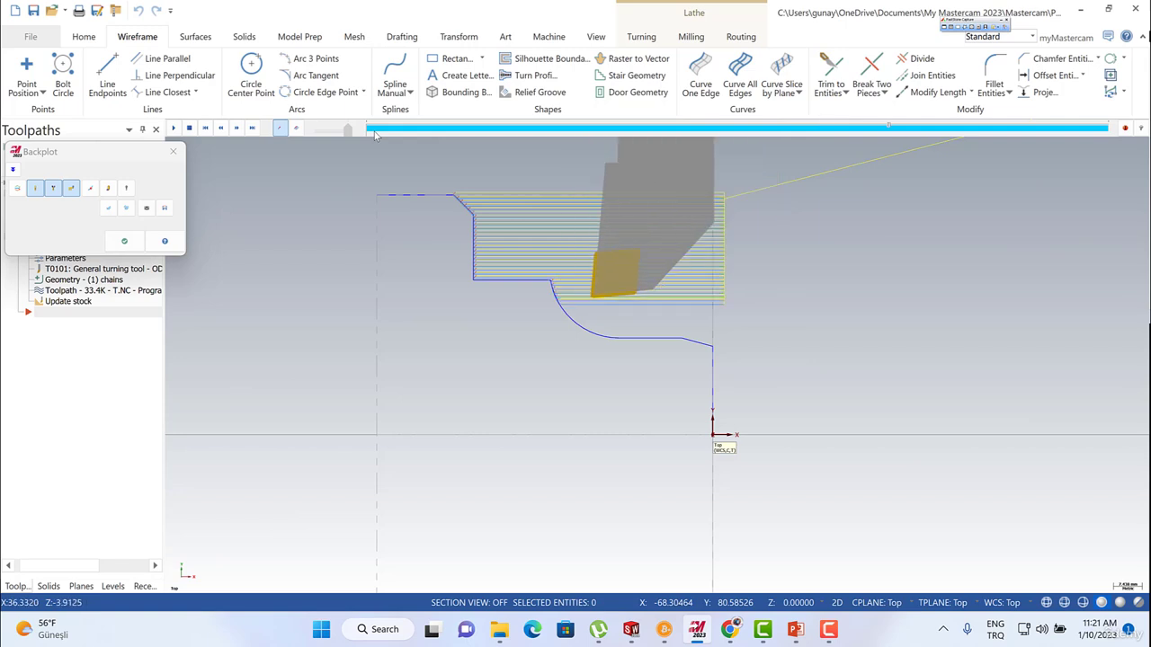
pyautogui.scroll(2, 652, 340)
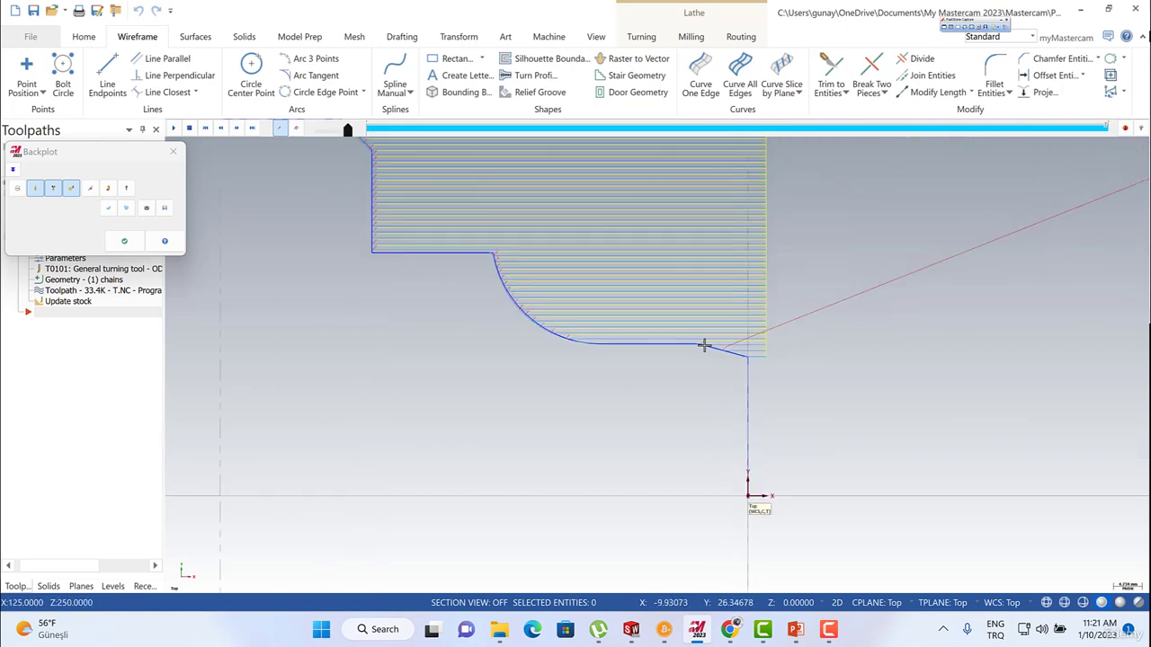
pyautogui.scroll(3, 704, 345)
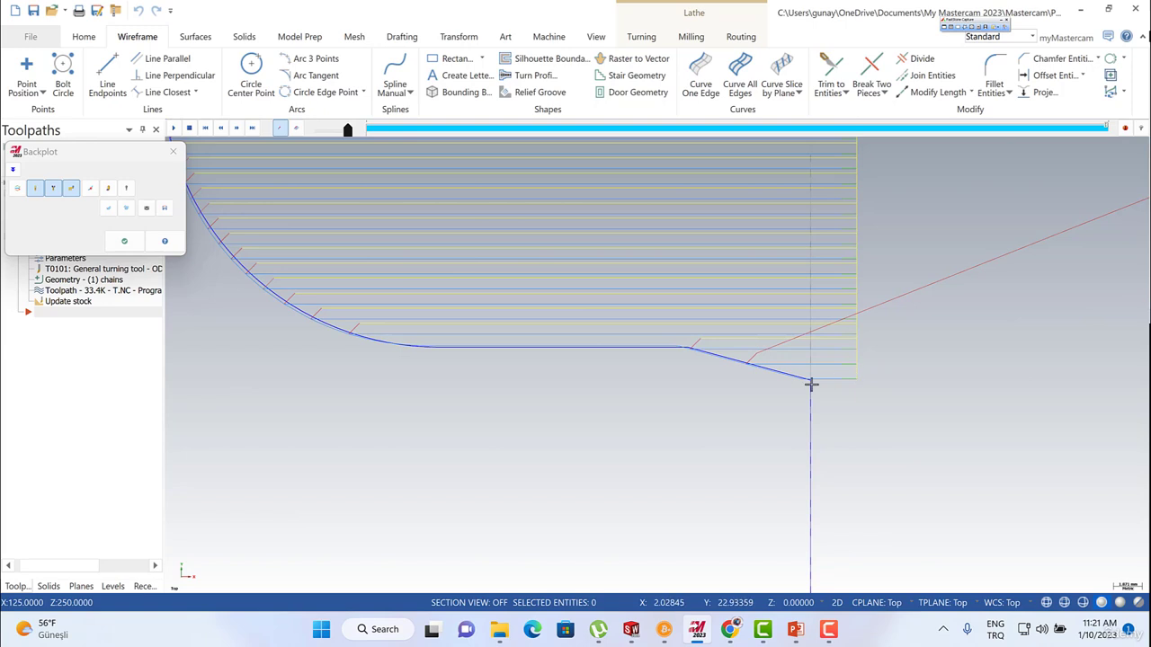
pyautogui.scroll(-3, 644, 382)
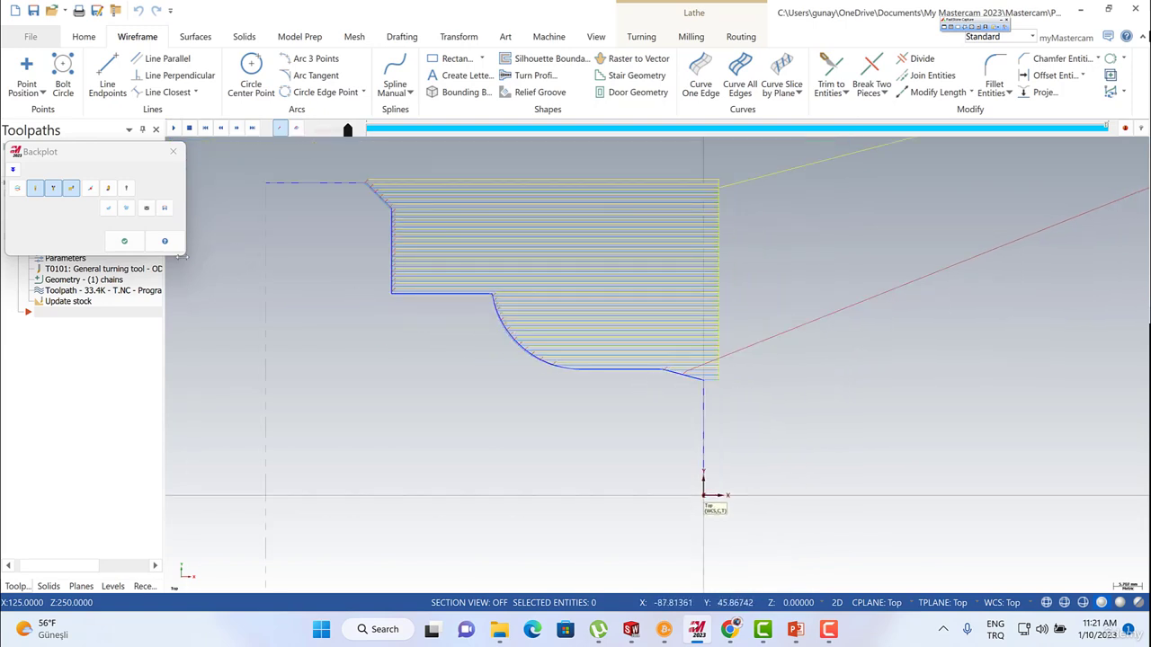
pyautogui.click(124, 241)
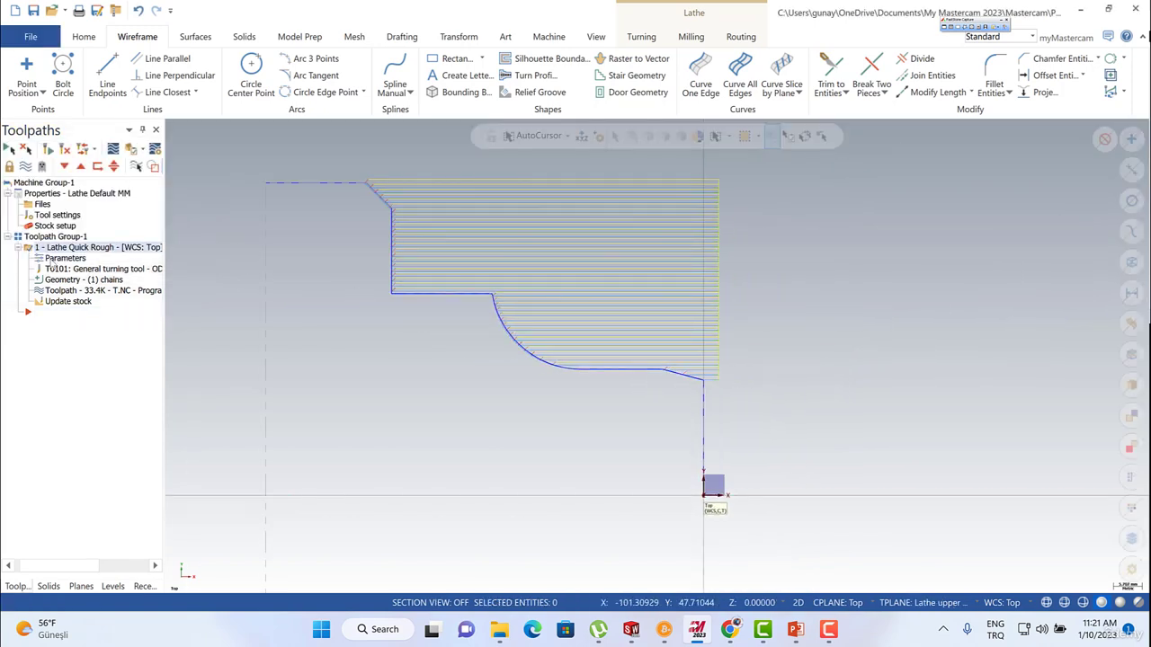
# Edit the quick rough operation's parameters, set the tool, station and offset numbers to 2, and regenerate the toolpath.
pyautogui.click(59, 259)
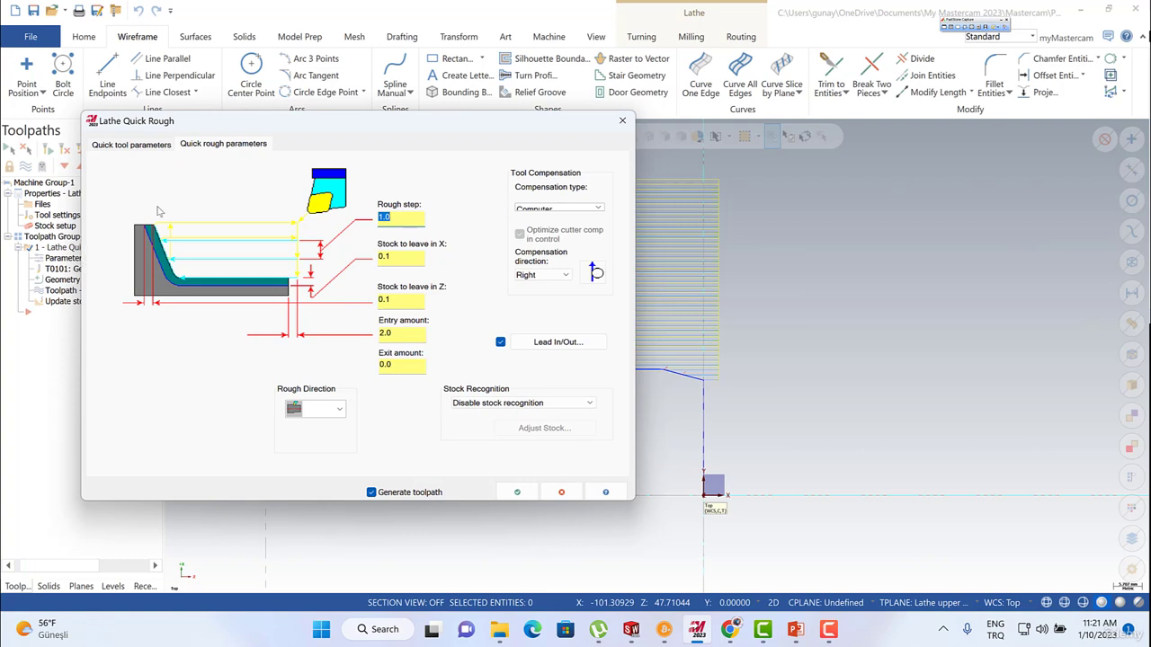
pyautogui.click(133, 145)
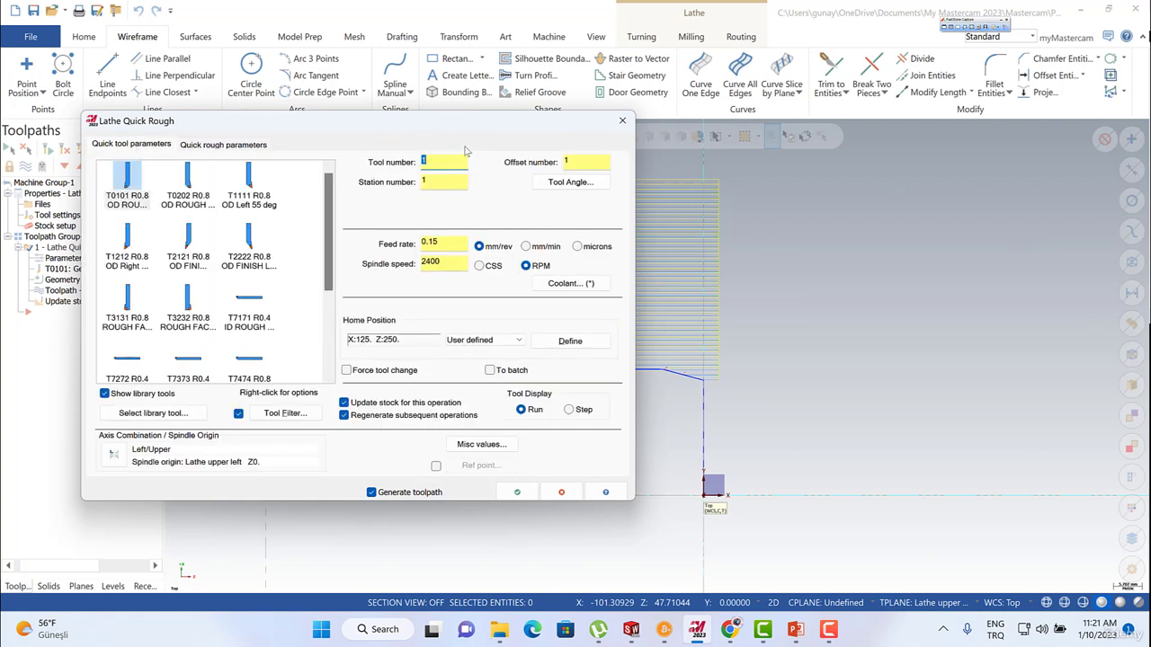
pyautogui.doubleClick(435, 185)
pyautogui.write('2')
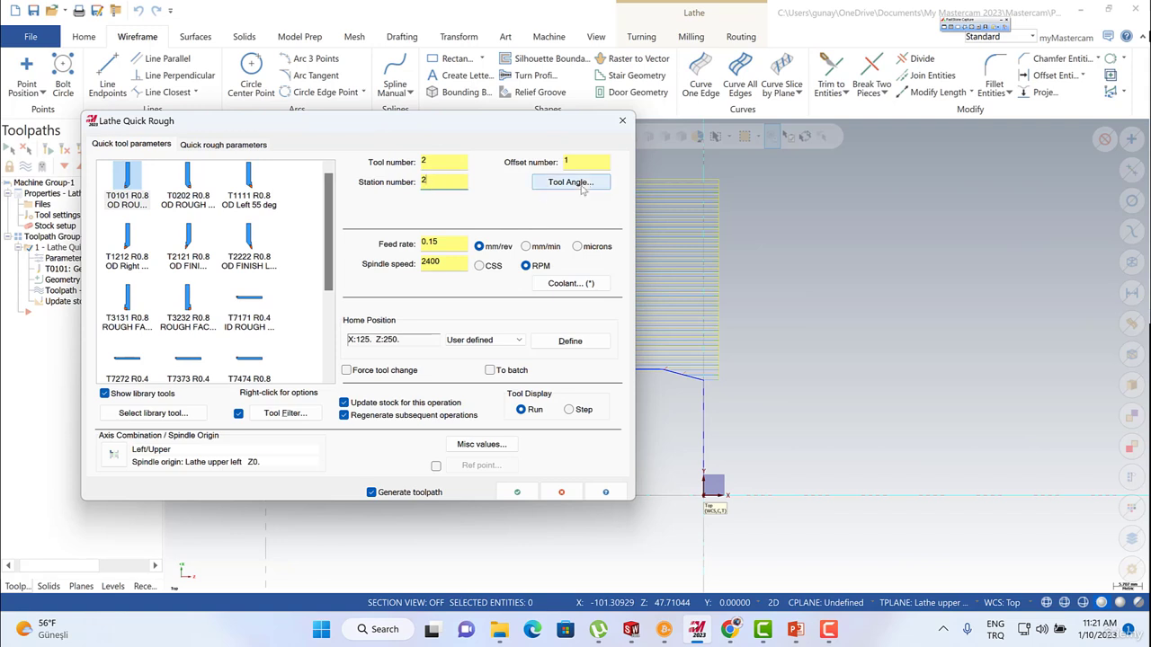
pyautogui.doubleClick(584, 162)
pyautogui.doubleClick(450, 241)
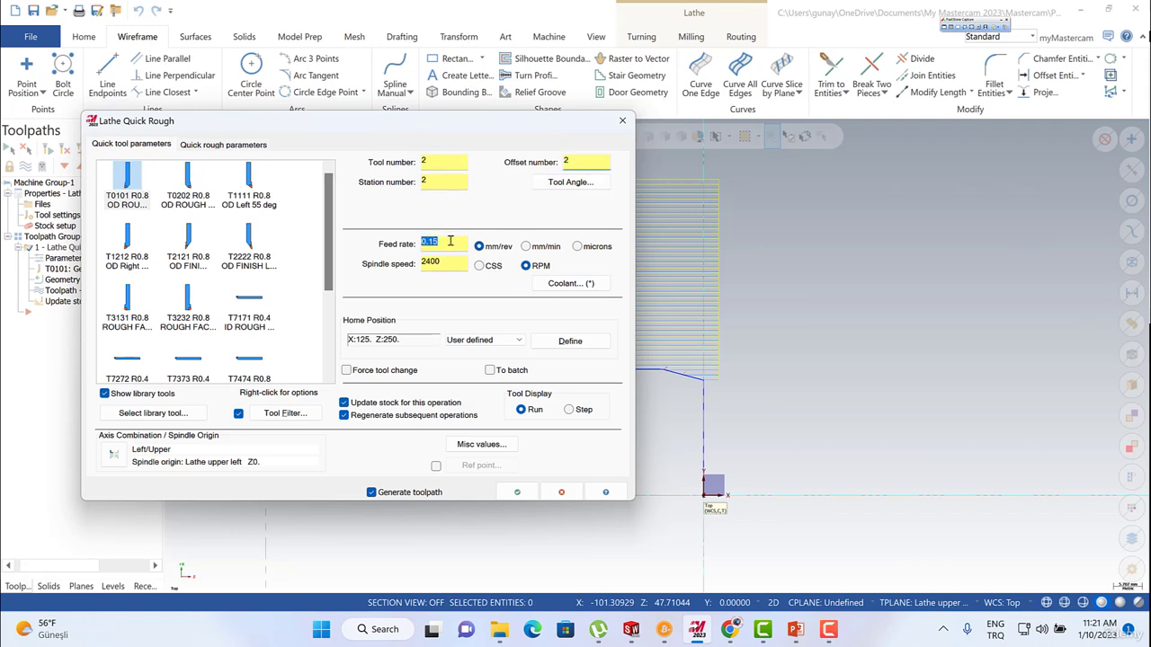
pyautogui.click(450, 241)
pyautogui.click(218, 145)
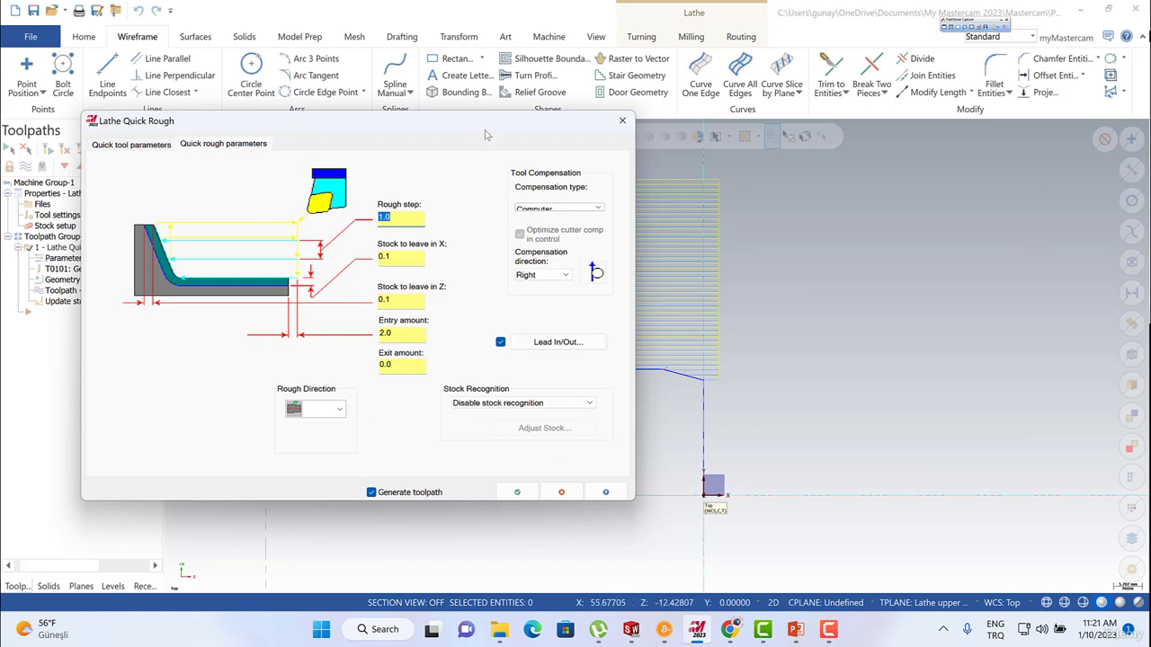
pyautogui.click(517, 492)
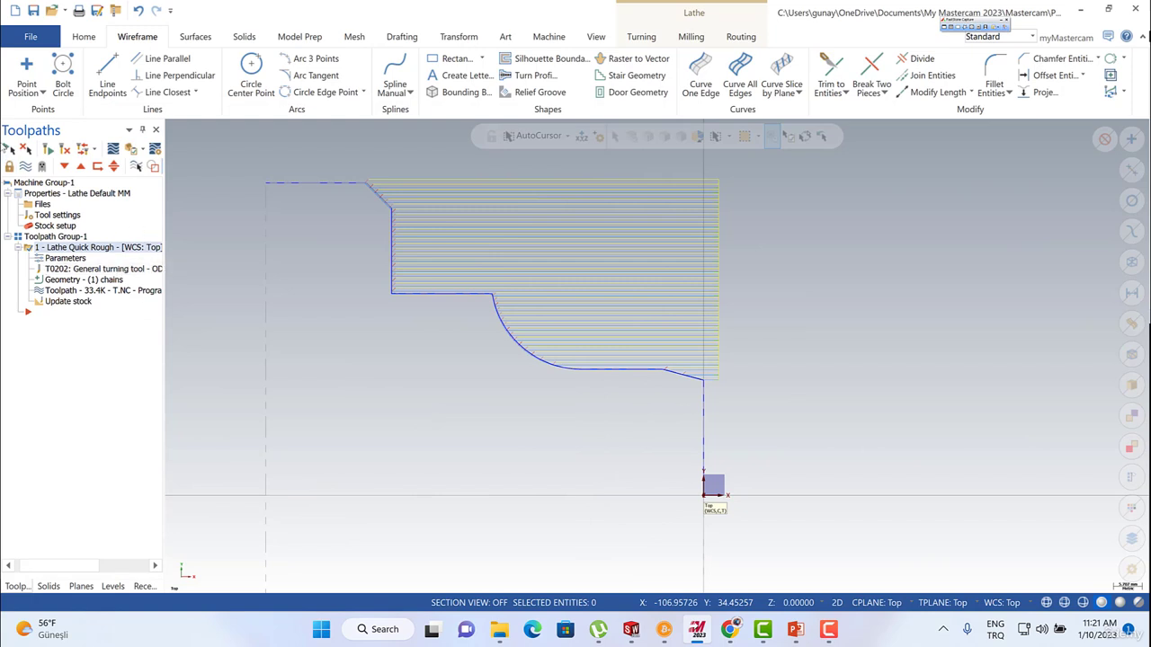
# Turn off the display of the quick rough toolpath so only the profile geometry is shown.
pyautogui.click(25, 166)
pyautogui.click(25, 166)
pyautogui.click(25, 166)
pyautogui.scroll(-3, 576, 238)
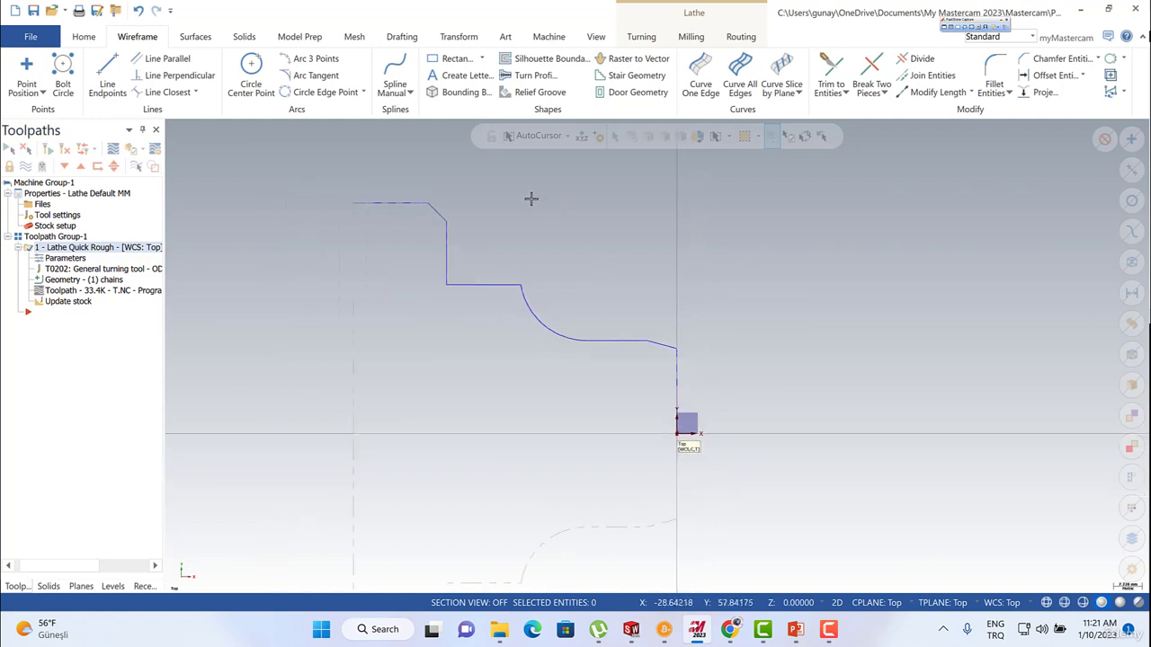
pyautogui.scroll(1, 576, 316)
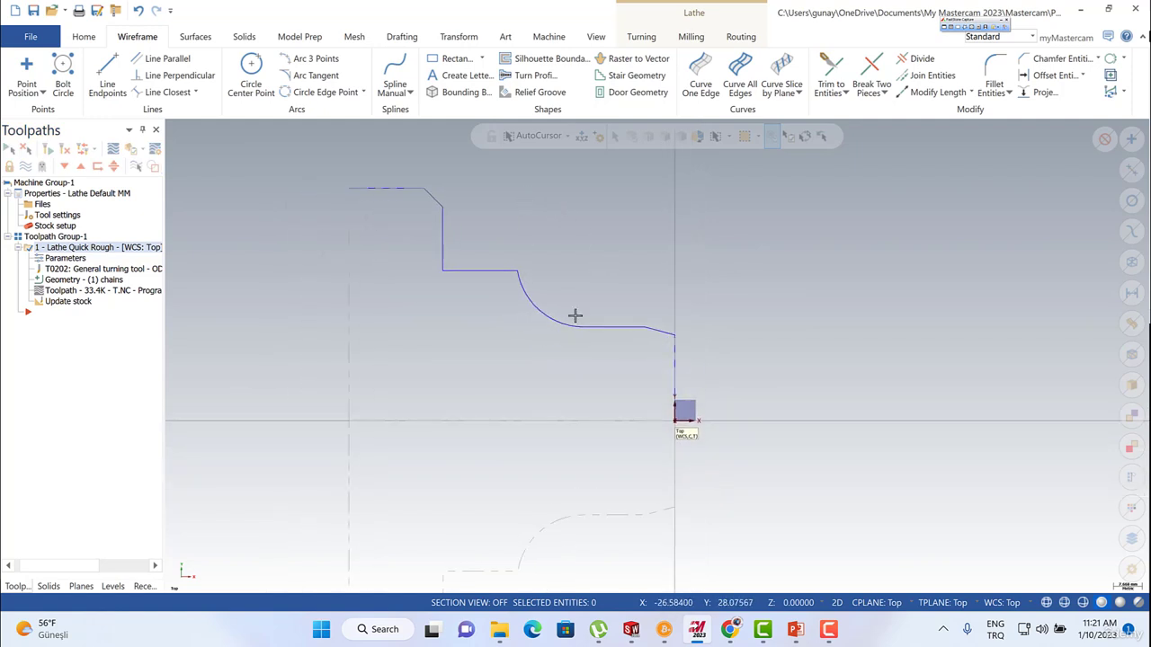
# Check the left spindle stock's cylinder properties in the stock setup and close the dialogs without editing them.
pyautogui.click(54, 228)
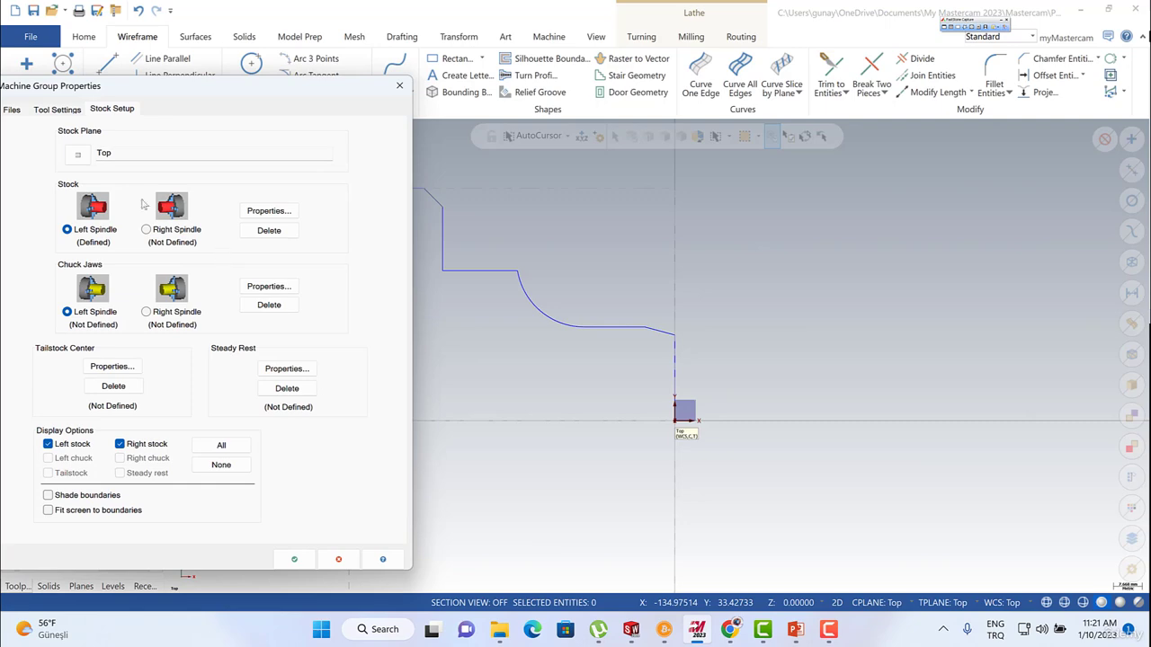
pyautogui.click(263, 215)
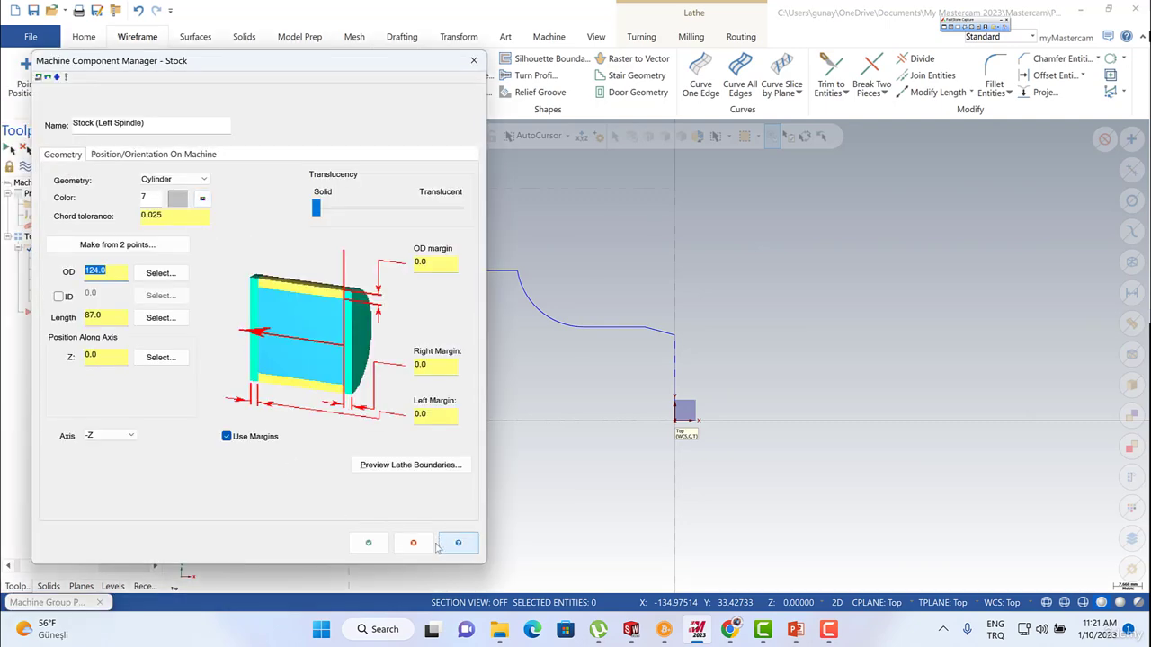
pyautogui.click(427, 548)
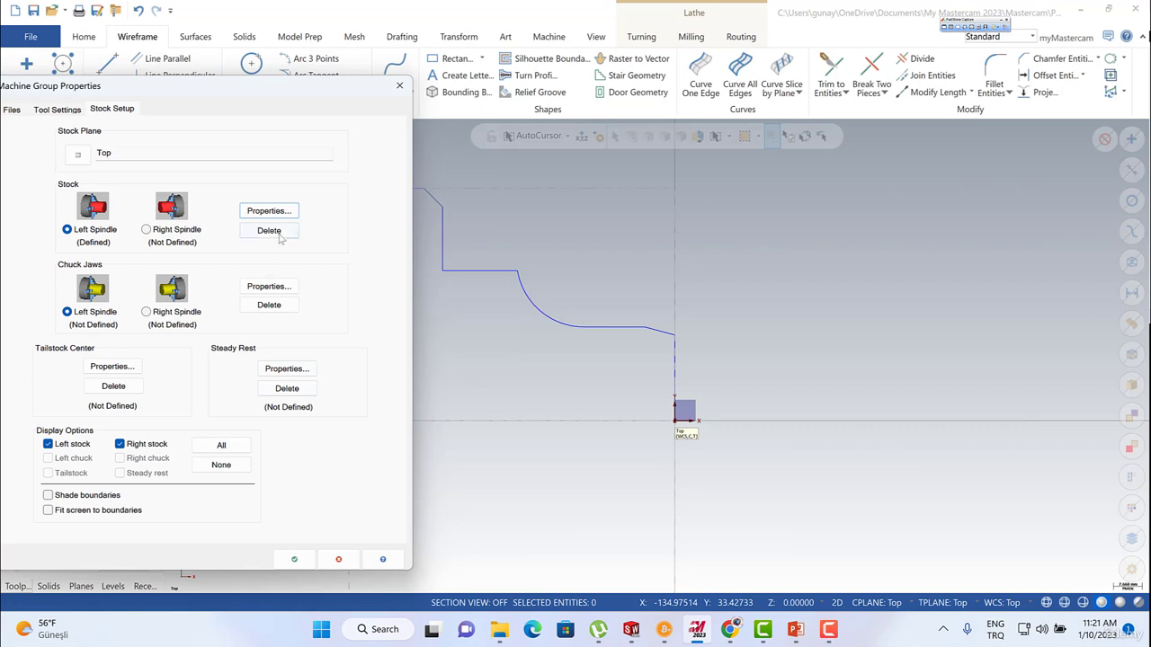
pyautogui.click(294, 559)
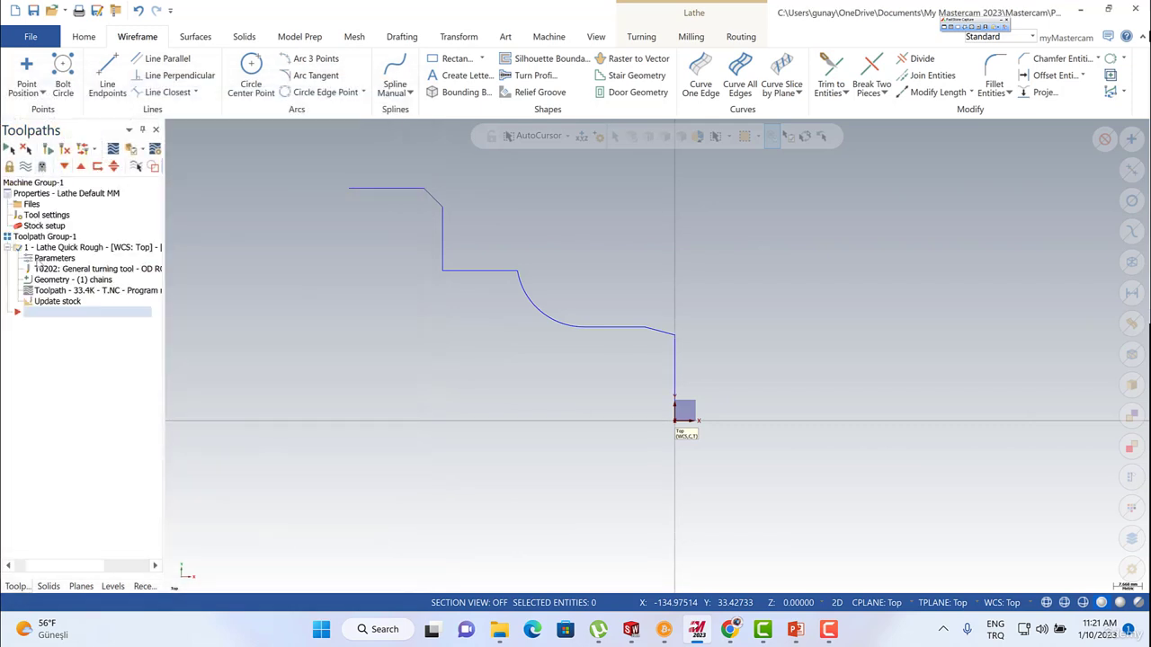
# Examine Chain 1 in the quick rough operation's geometry, then show and hide the operation's toolpath again.
pyautogui.click(50, 282)
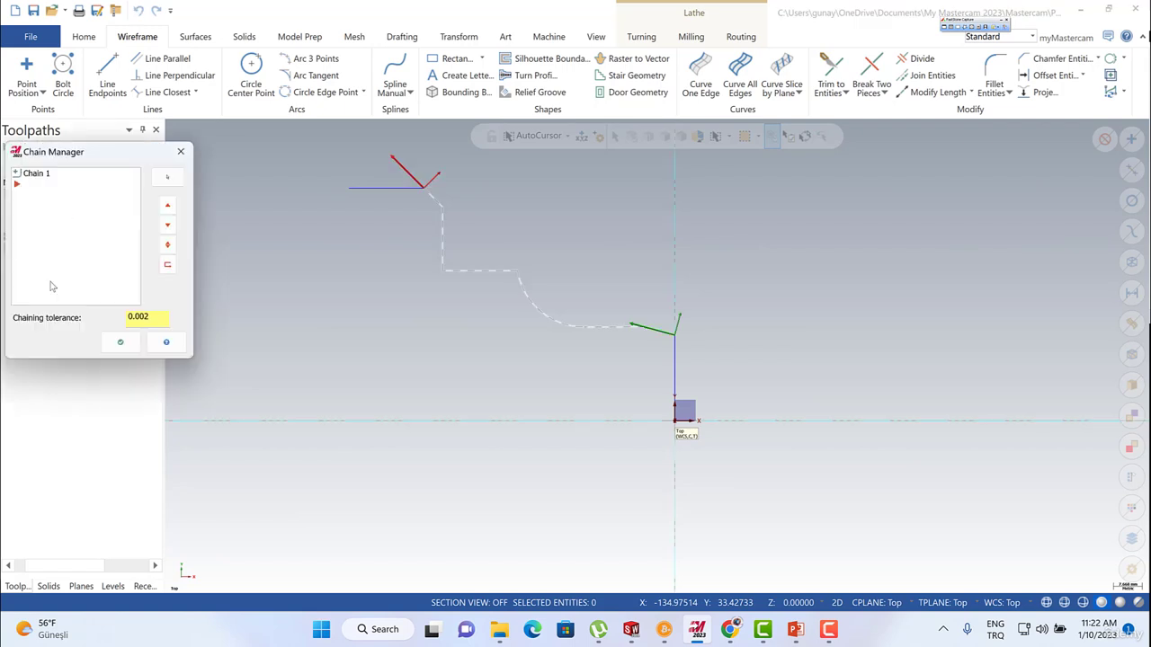
pyautogui.click(181, 152)
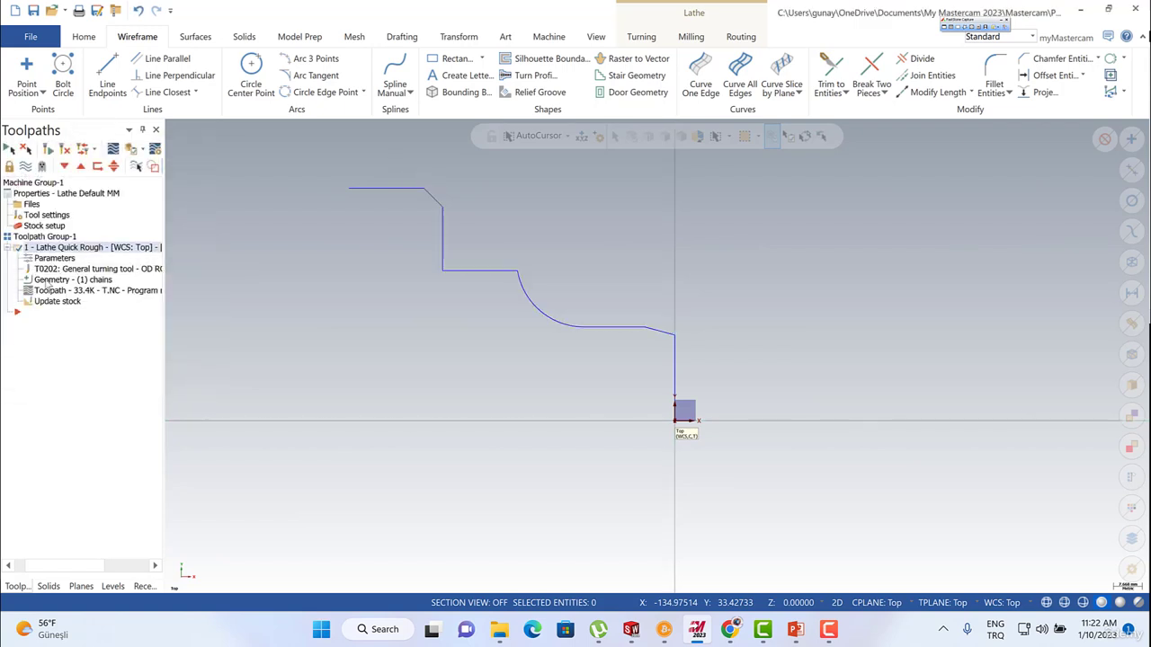
pyautogui.click(49, 280)
pyautogui.click(35, 174)
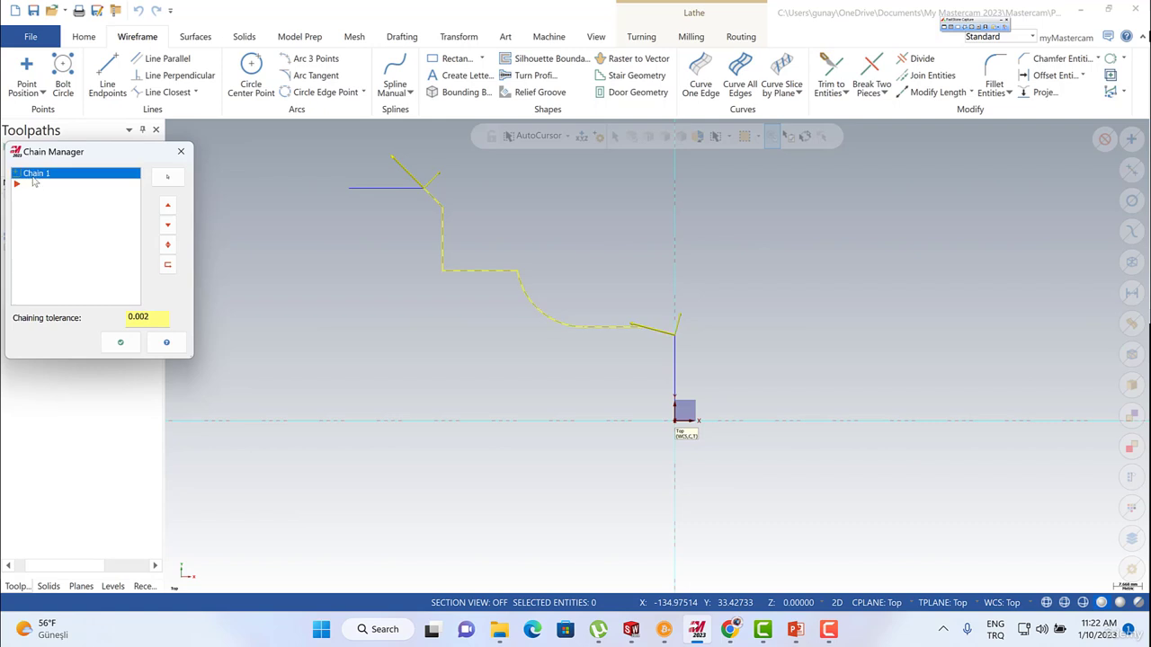
pyautogui.scroll(3, 432, 182)
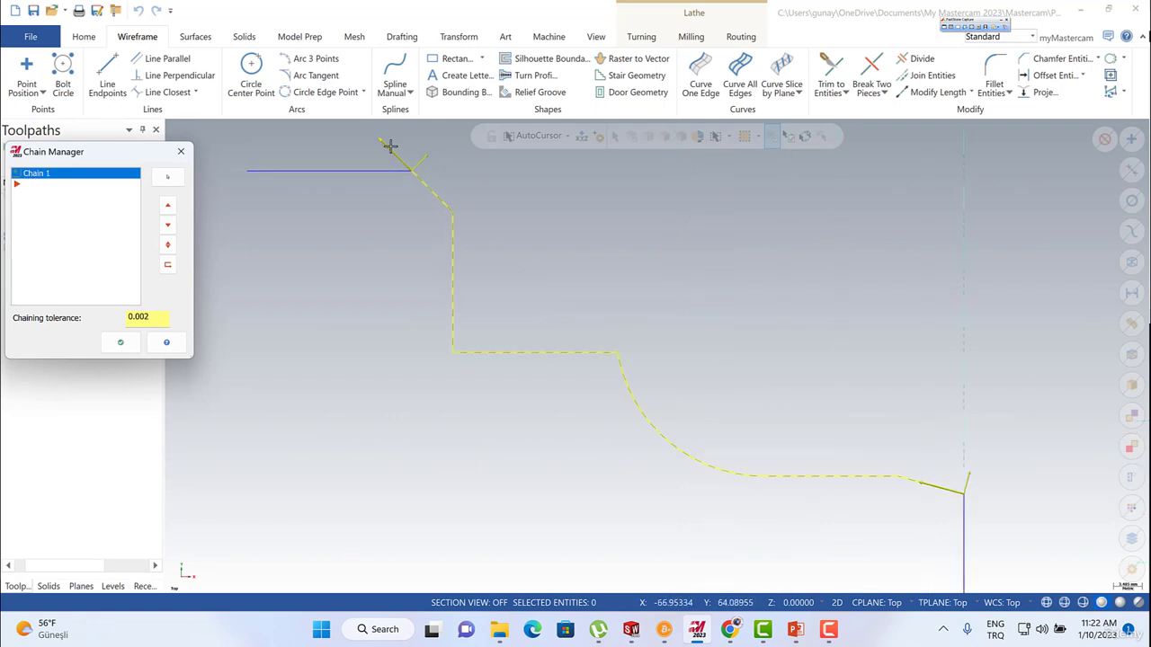
pyautogui.scroll(-4, 485, 293)
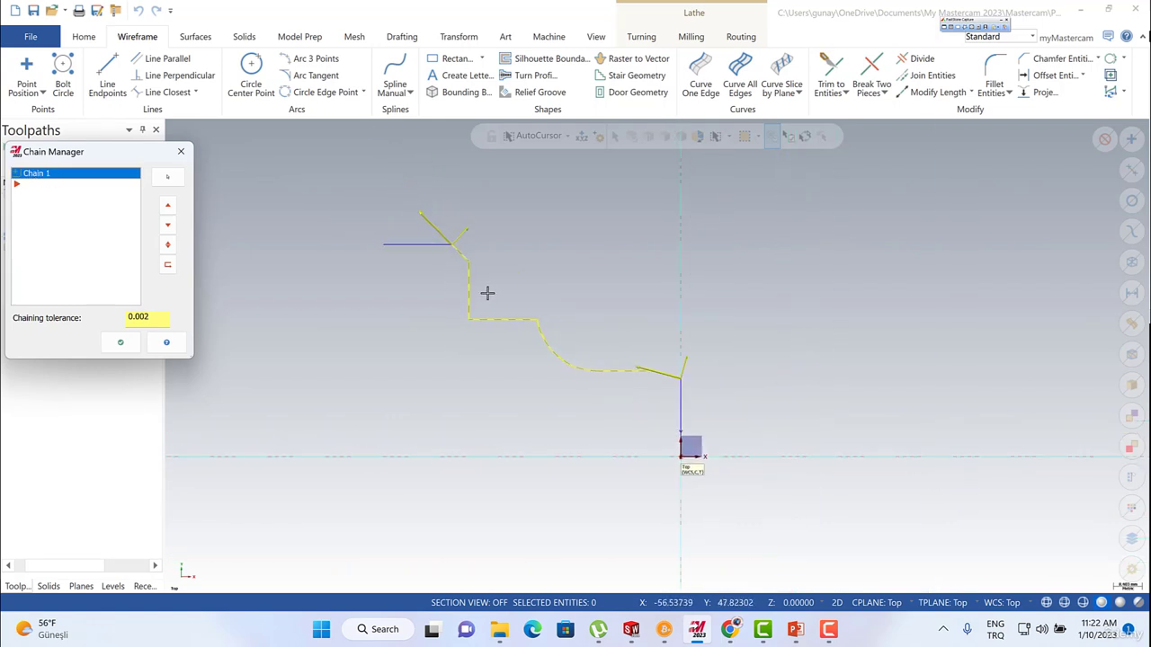
pyautogui.click(120, 341)
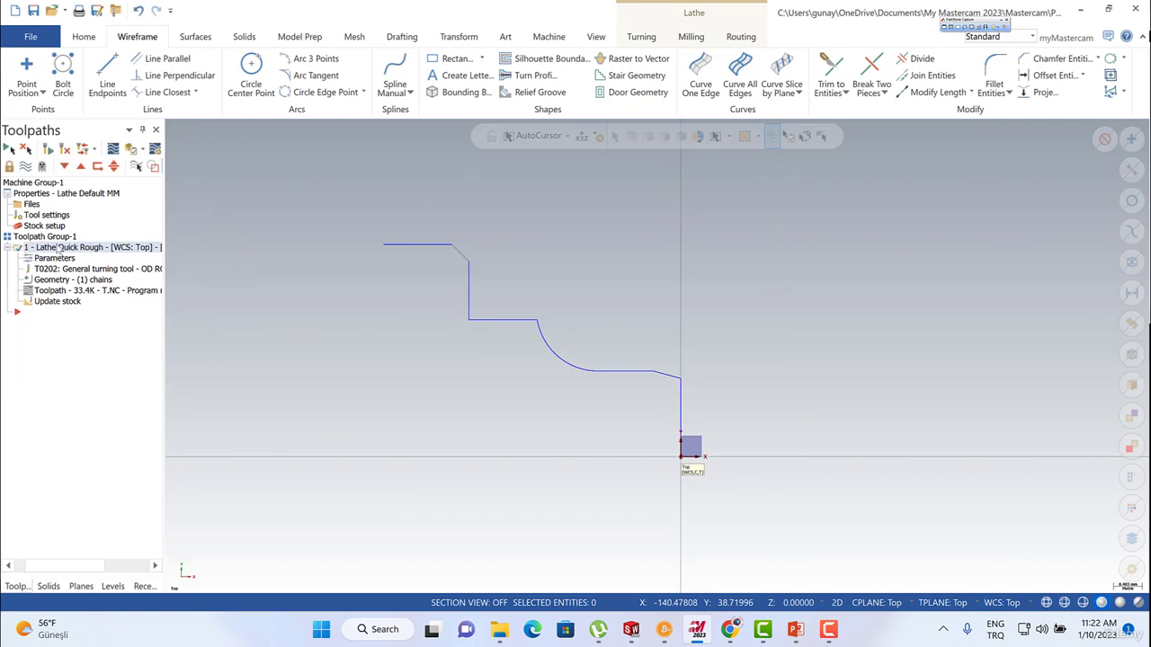
pyautogui.click(26, 167)
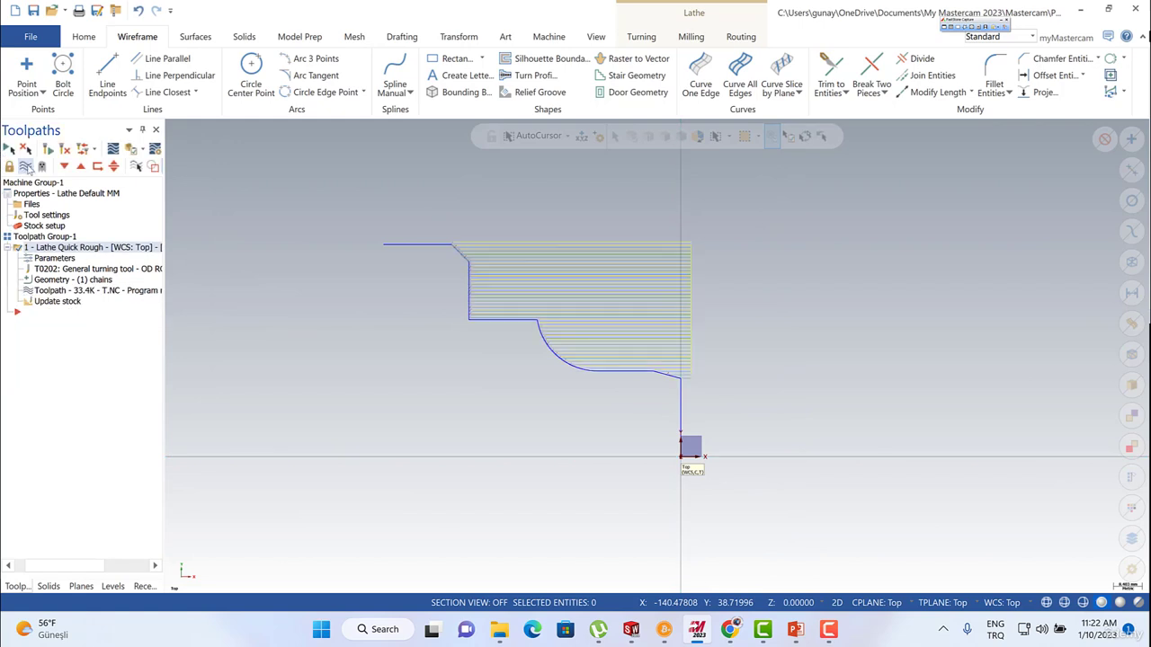
pyautogui.click(26, 167)
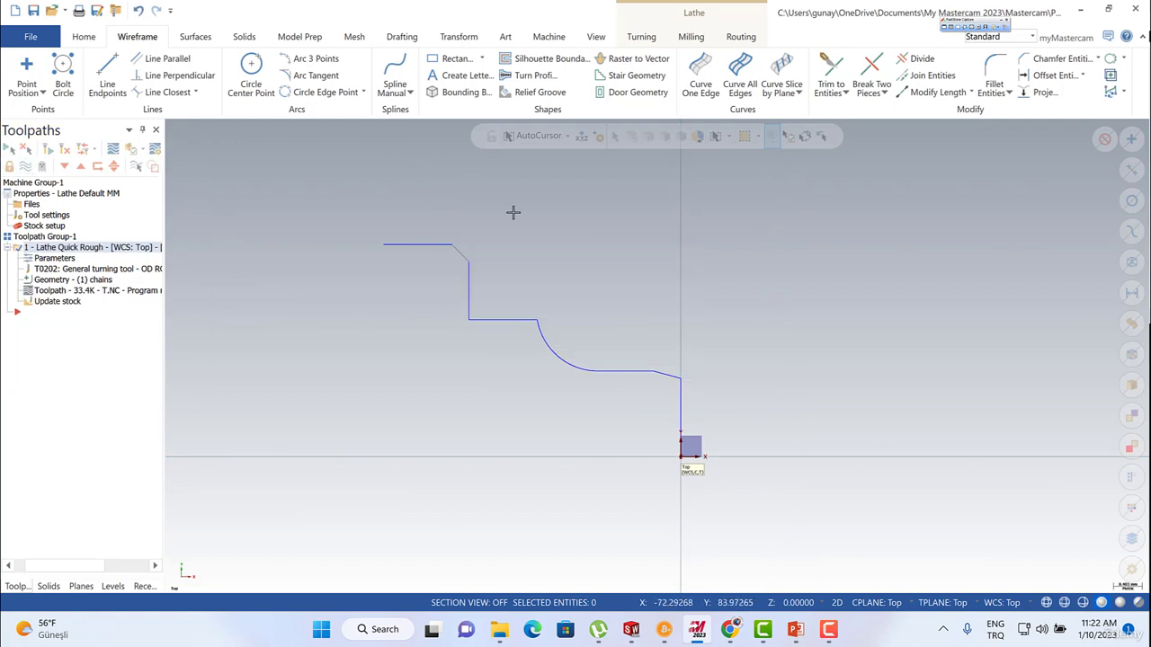
# Lengthen the large chamfer line by 5 mm beyond its upper end, with the Break option on.
pyautogui.scroll(2, 495, 210)
pyautogui.scroll(1, 426, 217)
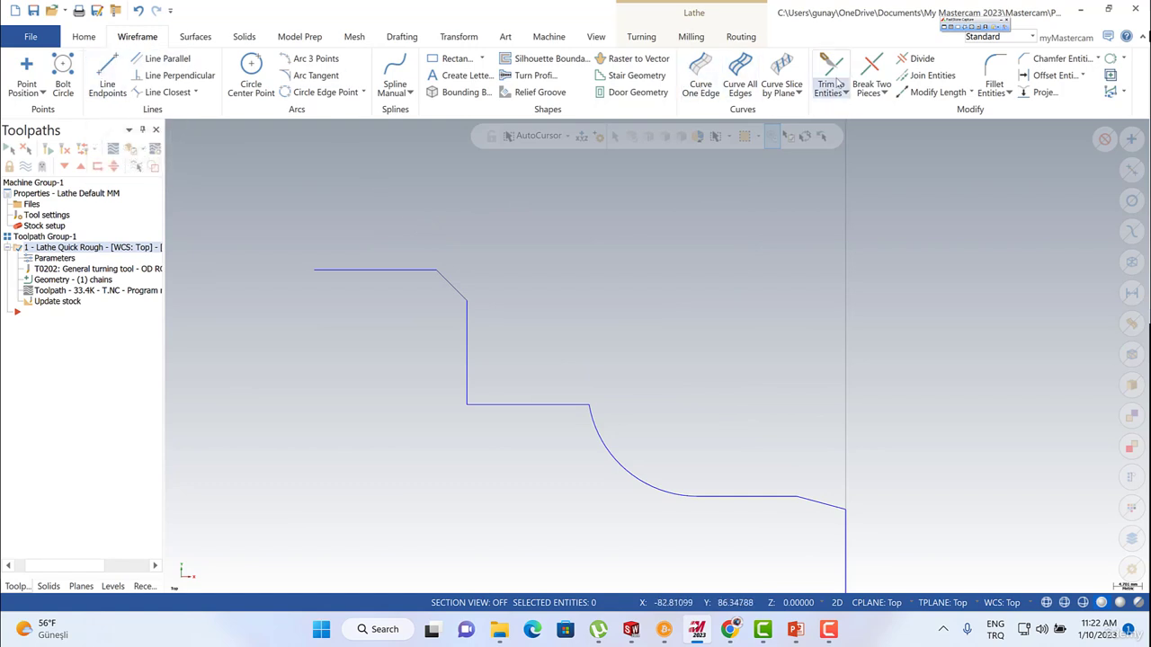
pyautogui.click(933, 93)
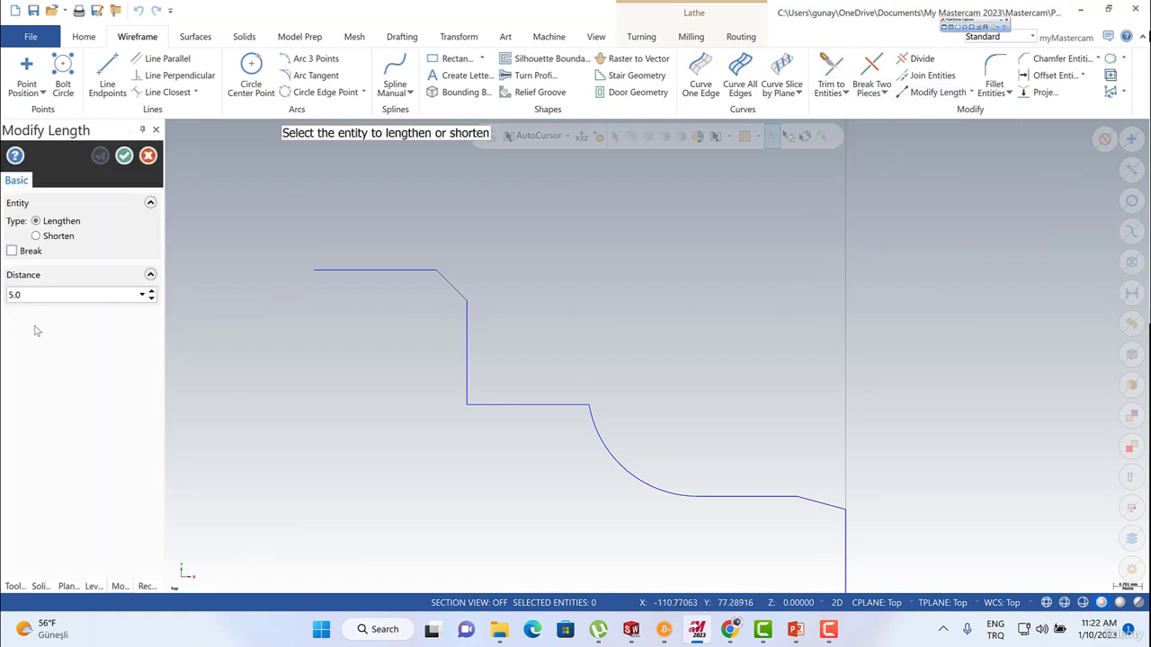
pyautogui.doubleClick(31, 295)
pyautogui.click(11, 251)
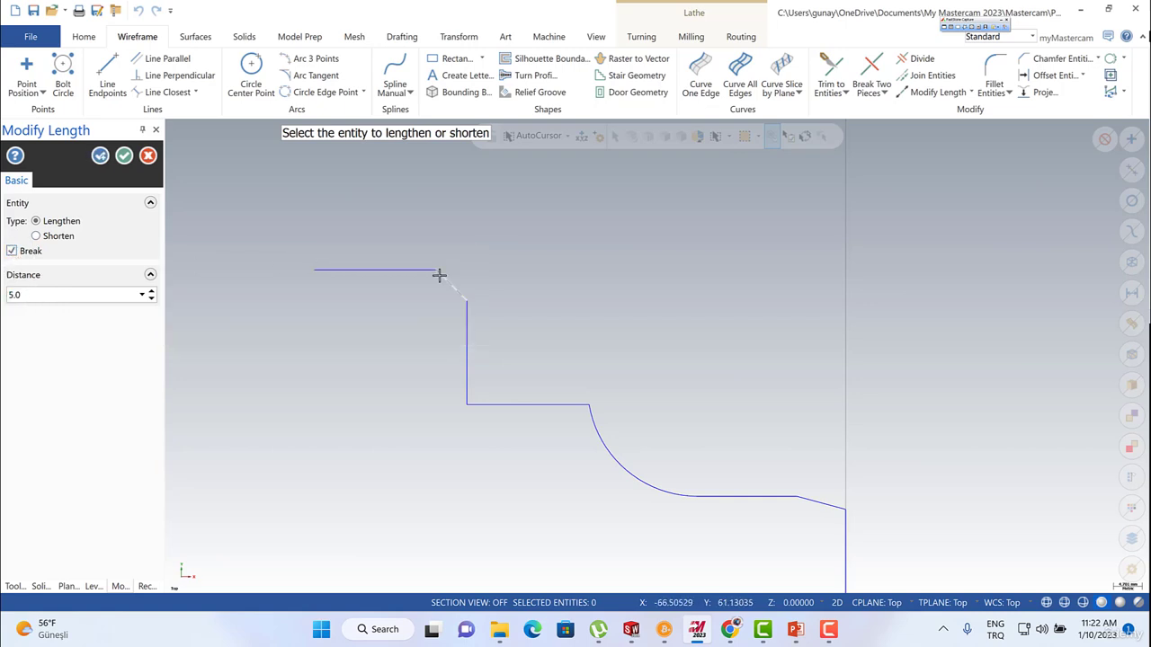
pyautogui.click(106, 74)
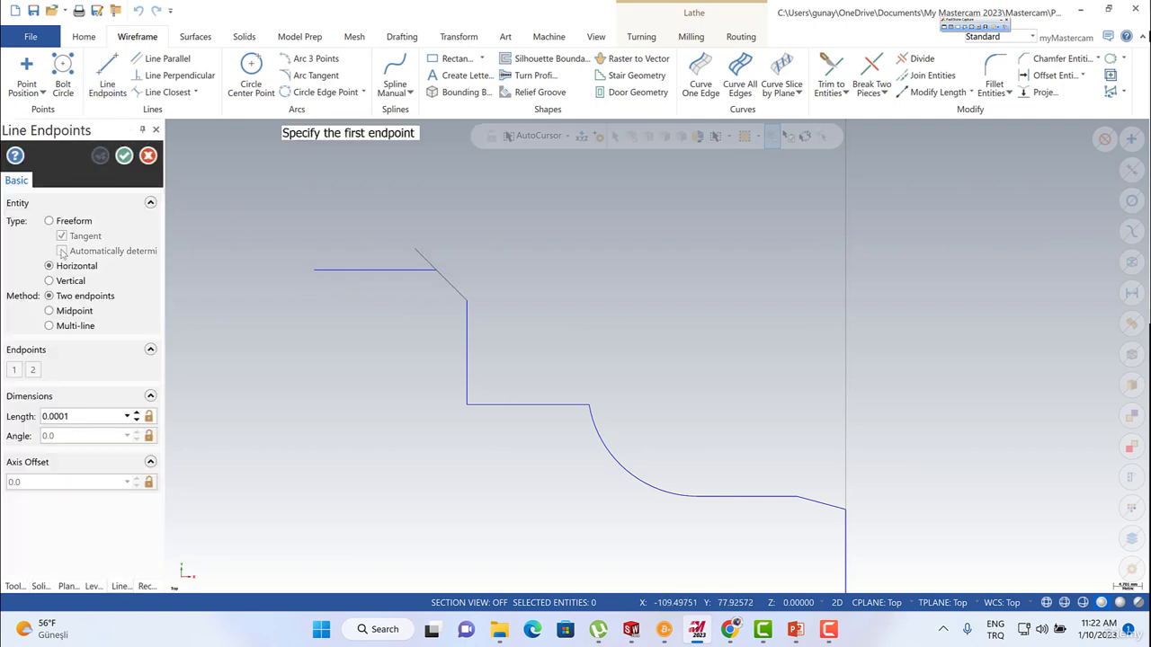
pyautogui.click(429, 249)
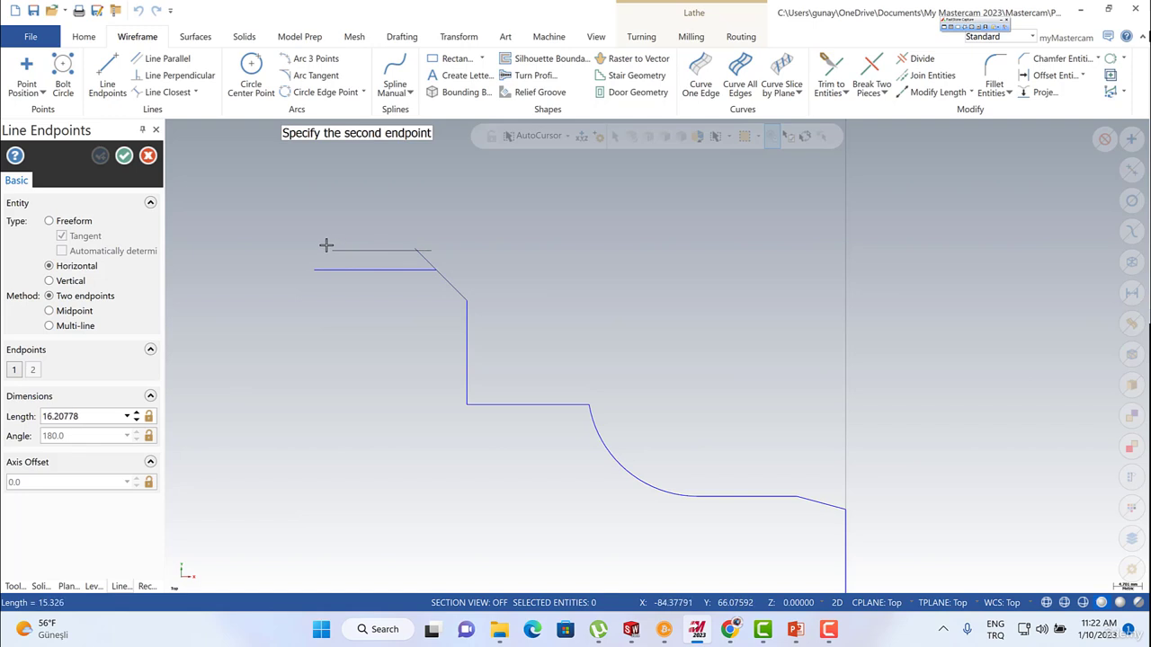
pyautogui.click(328, 247)
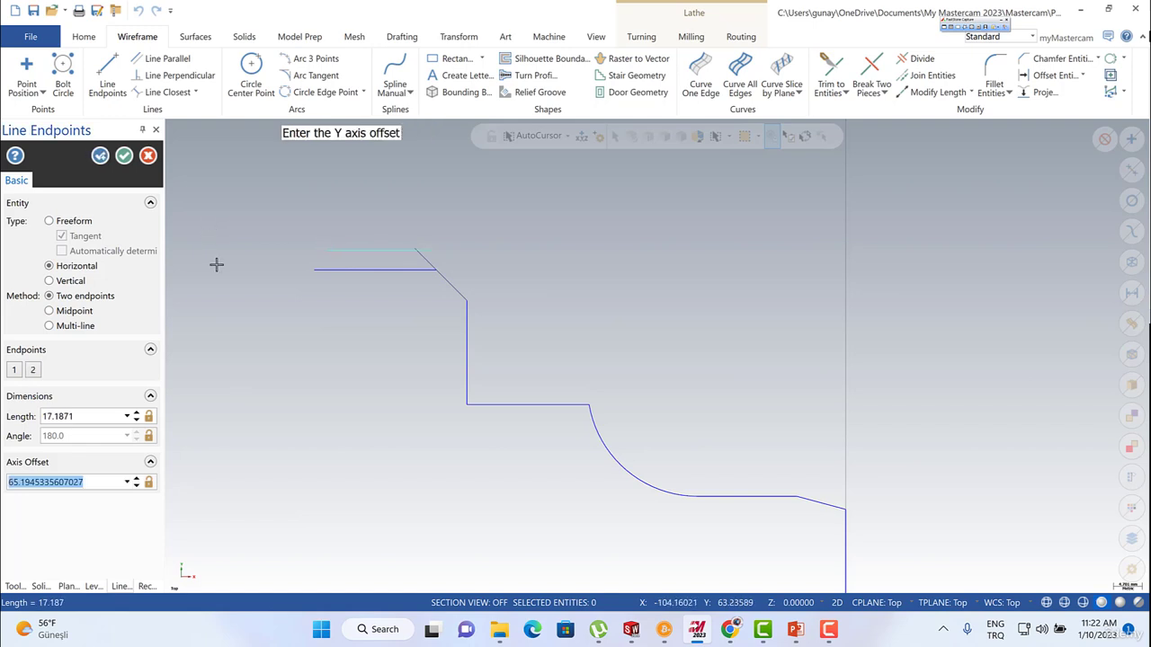
pyautogui.press('Escape')
pyautogui.click(334, 249)
pyautogui.press('Delete')
pyautogui.click(136, 36)
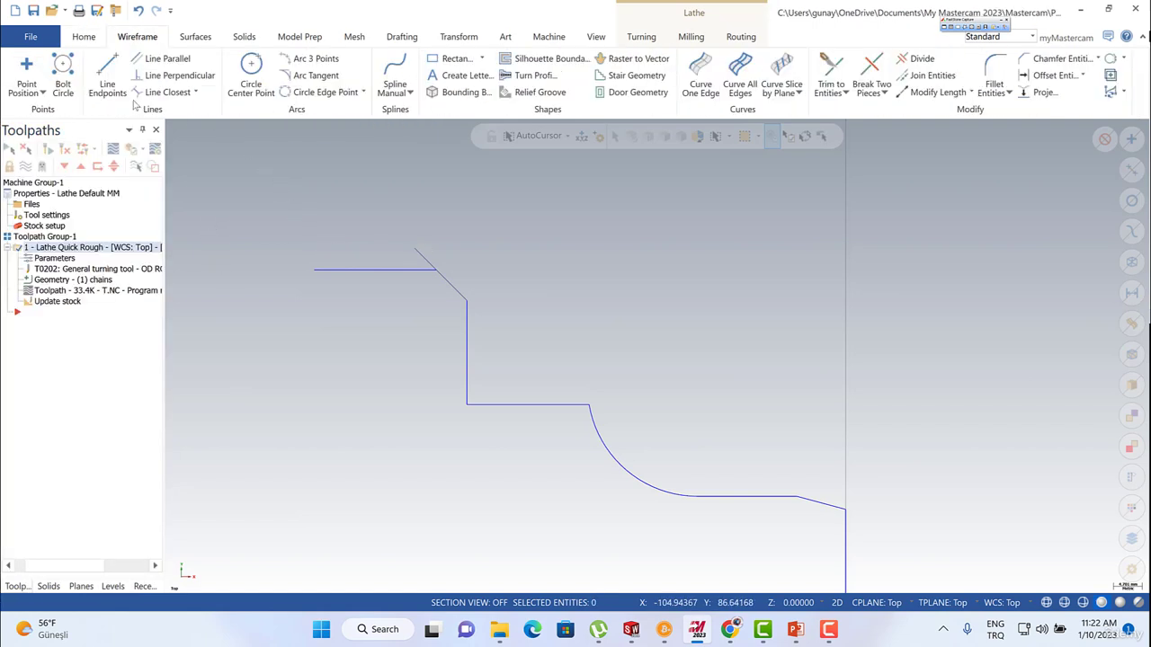
# Draw a horizontal line about 20 mm long above the profile's uppermost edge, with its Y axis offset set to 65.
pyautogui.click(107, 76)
pyautogui.click(434, 249)
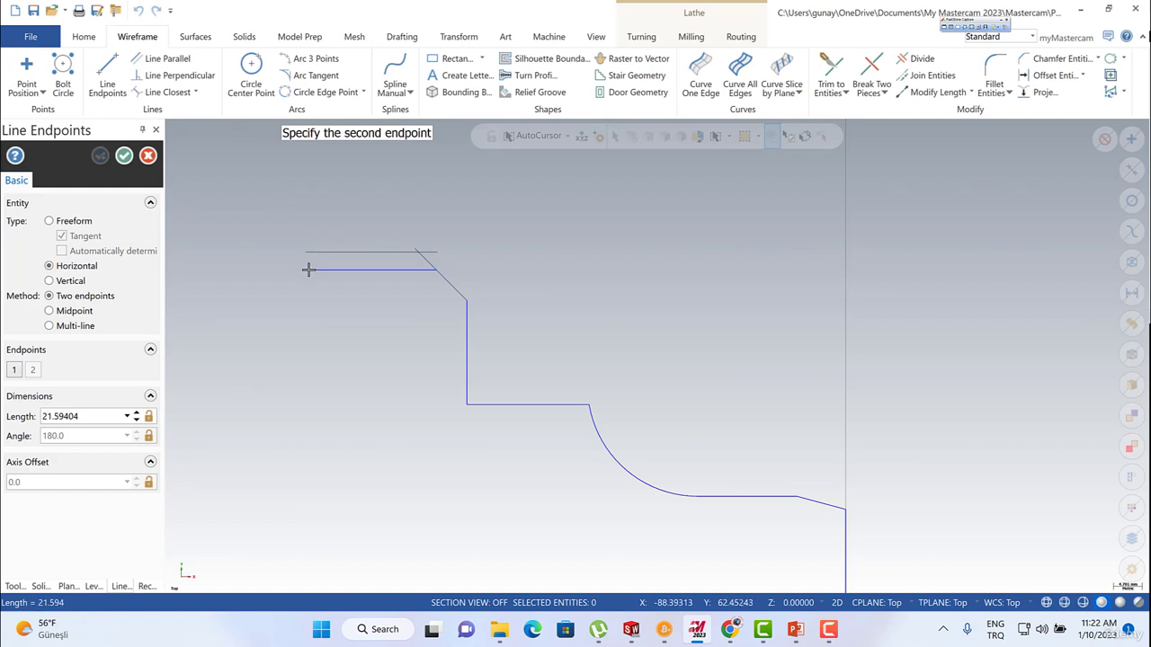
pyautogui.click(315, 270)
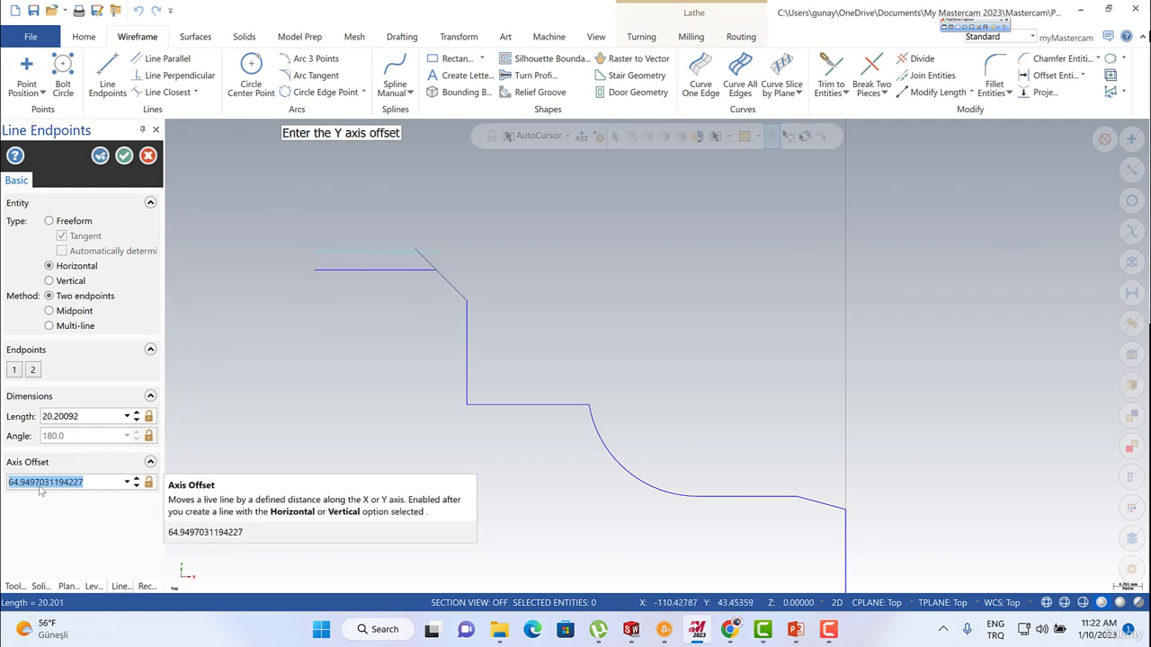
pyautogui.write('65')
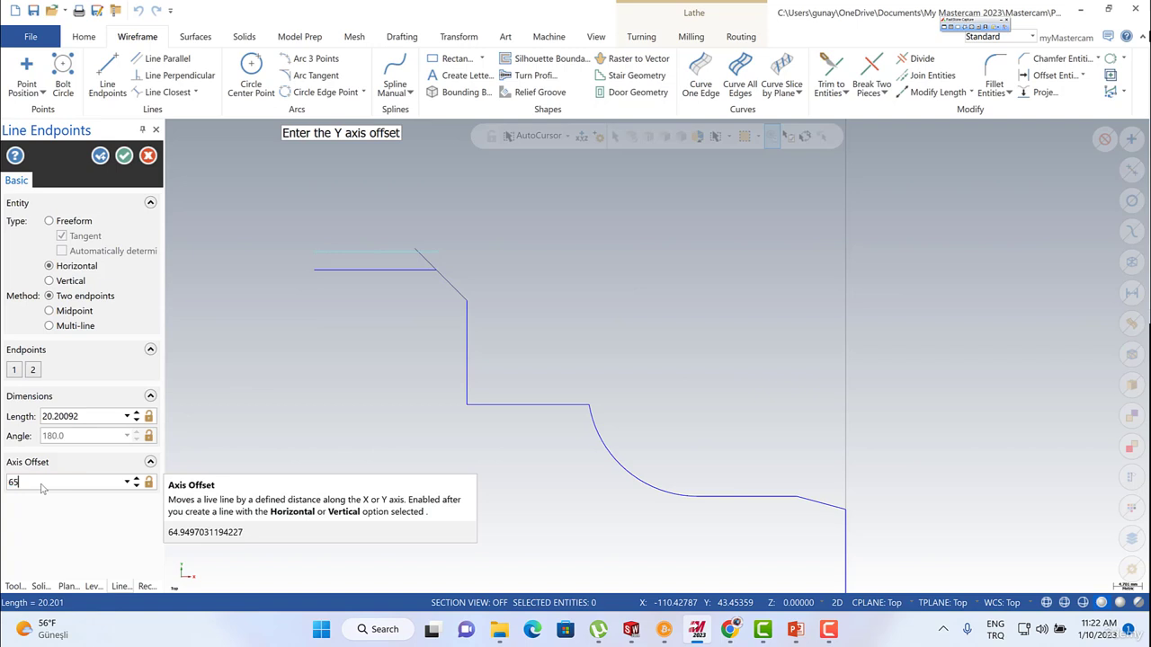
pyautogui.press('Return')
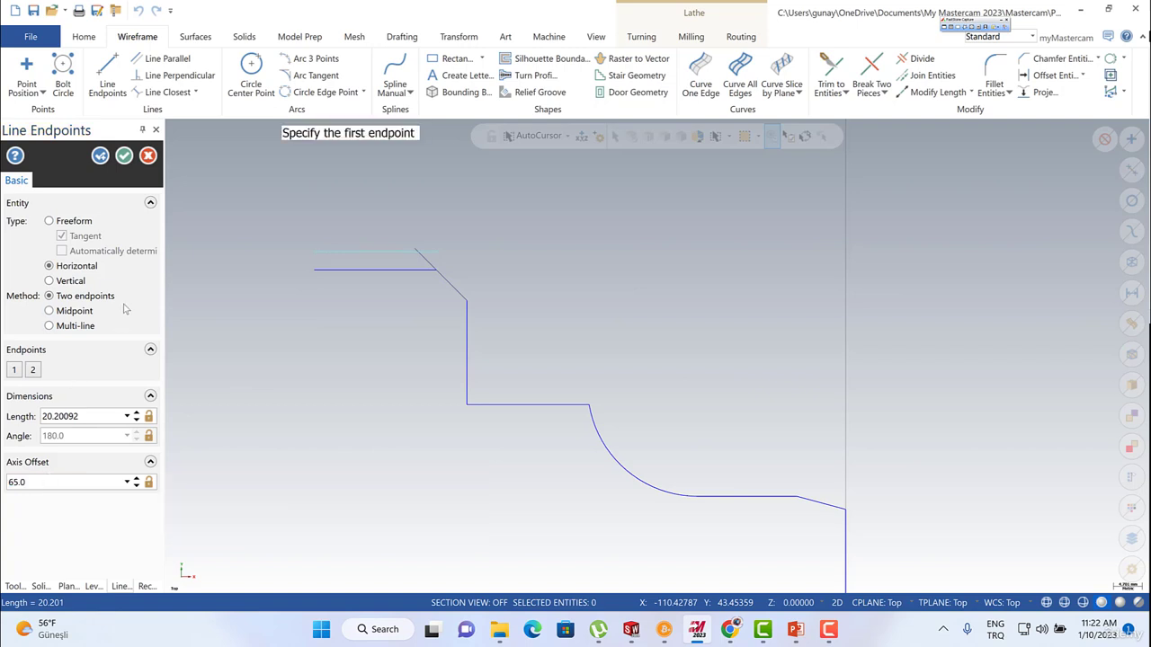
pyautogui.click(124, 155)
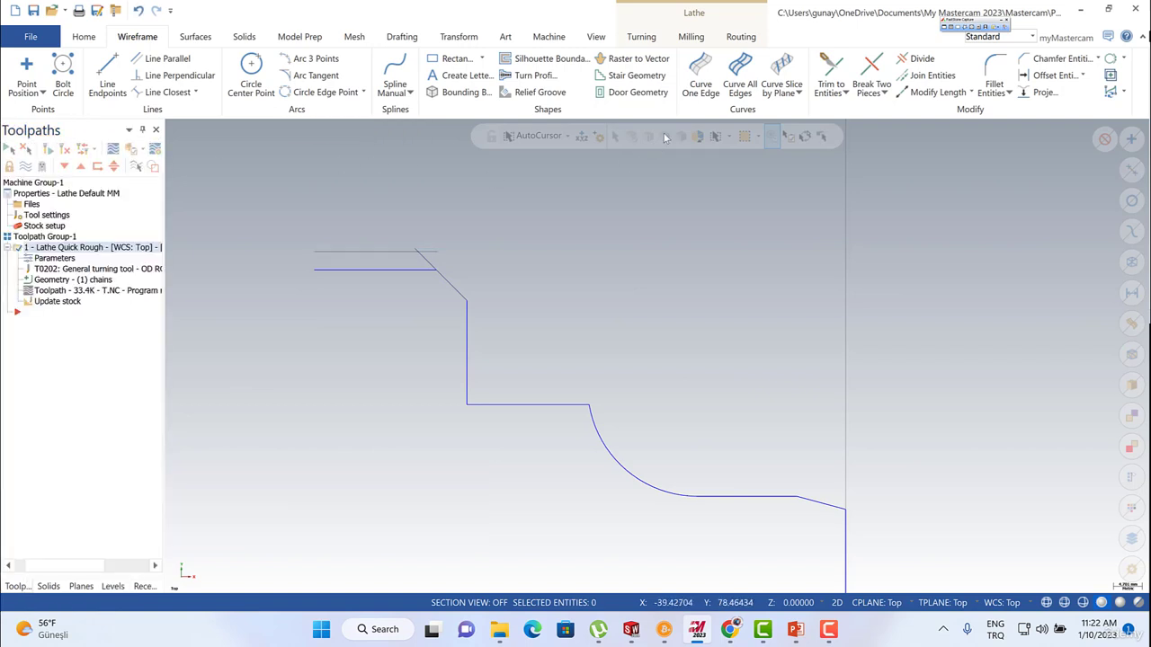
# Trim the new horizontal line and the chamfer extension to each other using the Trim 2 entities method.
pyautogui.click(830, 68)
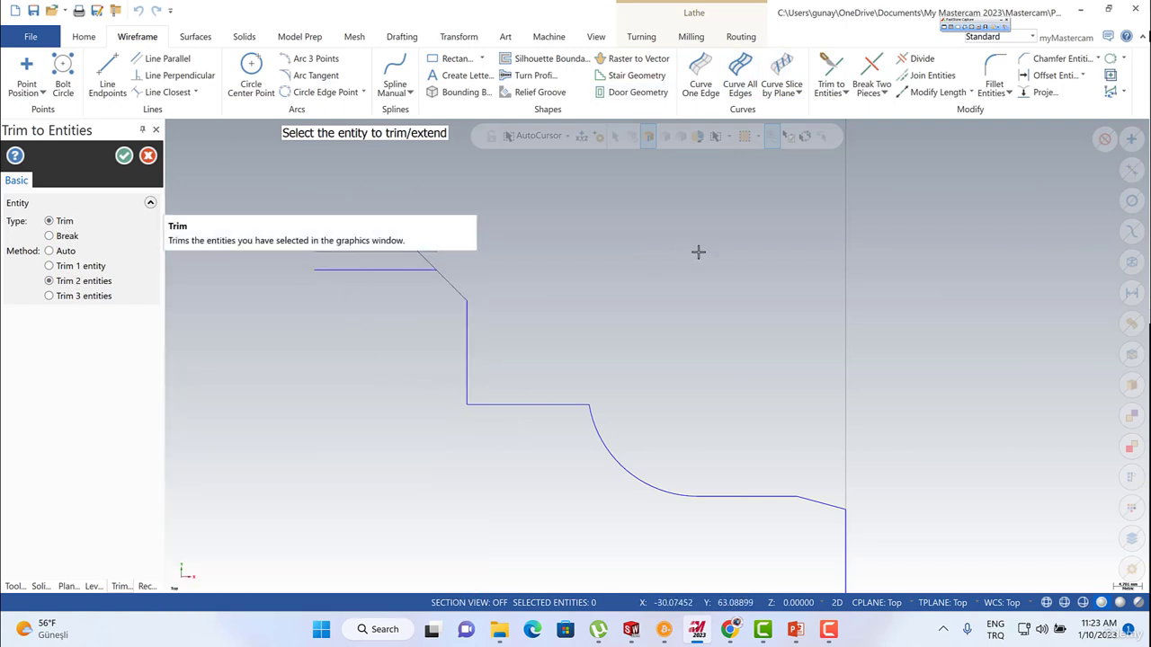
pyautogui.click(420, 252)
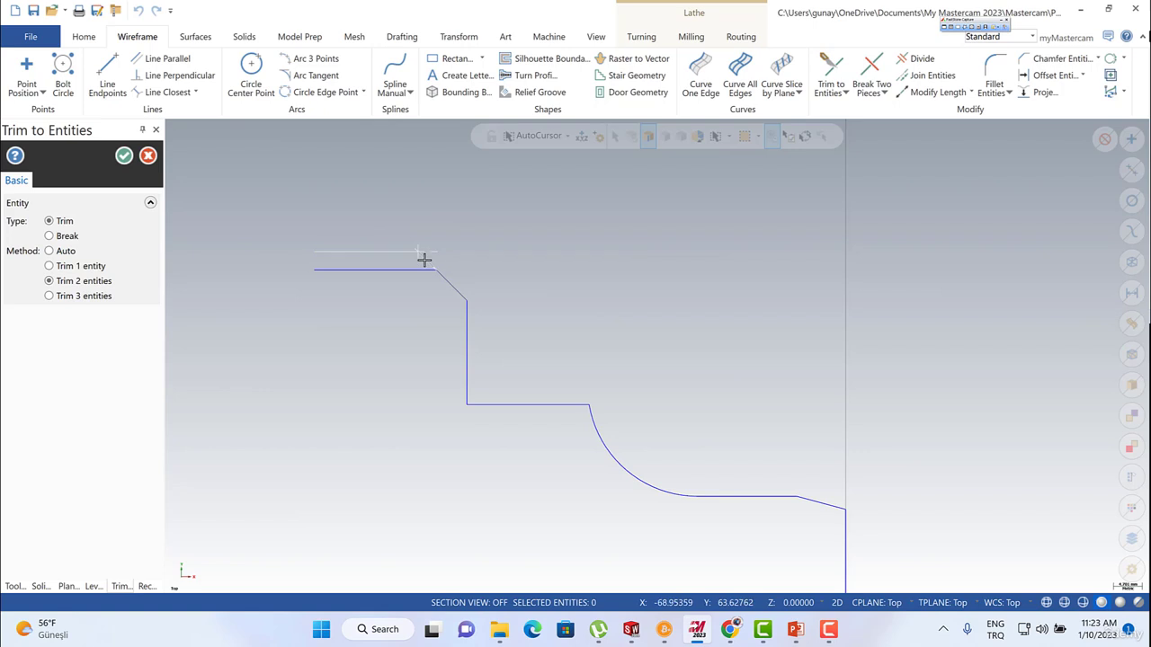
pyautogui.click(424, 260)
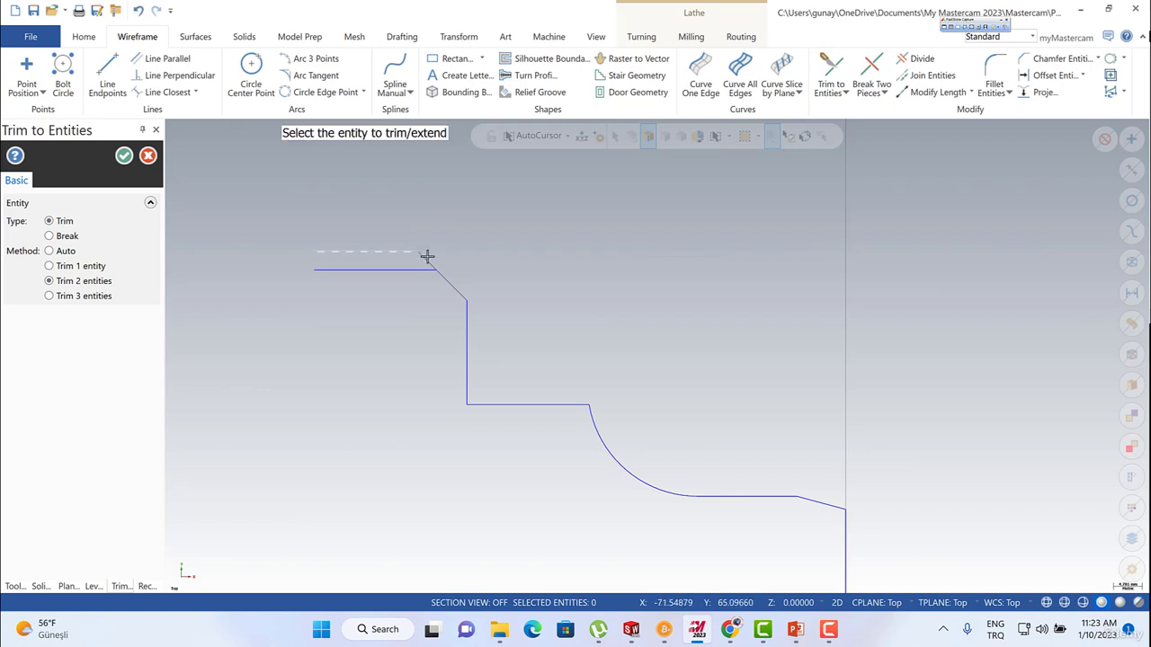
pyautogui.click(123, 155)
# Delete Chain 1 from the quick rough operation's geometry in the Chain Manager.
pyautogui.scroll(-2, 344, 233)
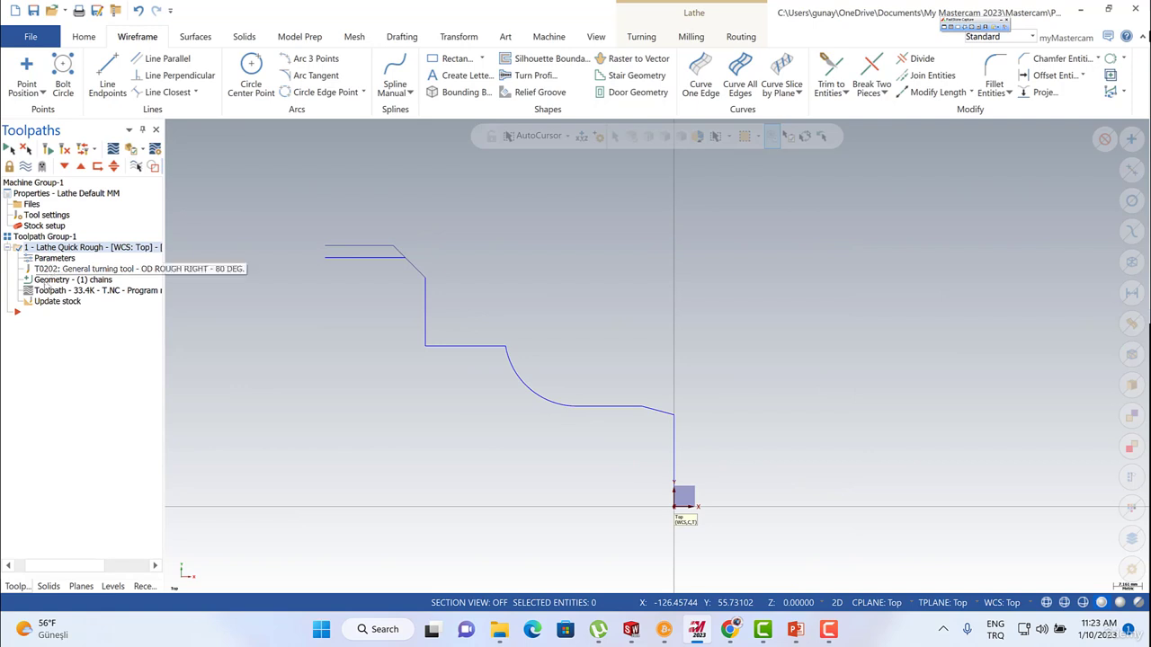
pyautogui.click(54, 279)
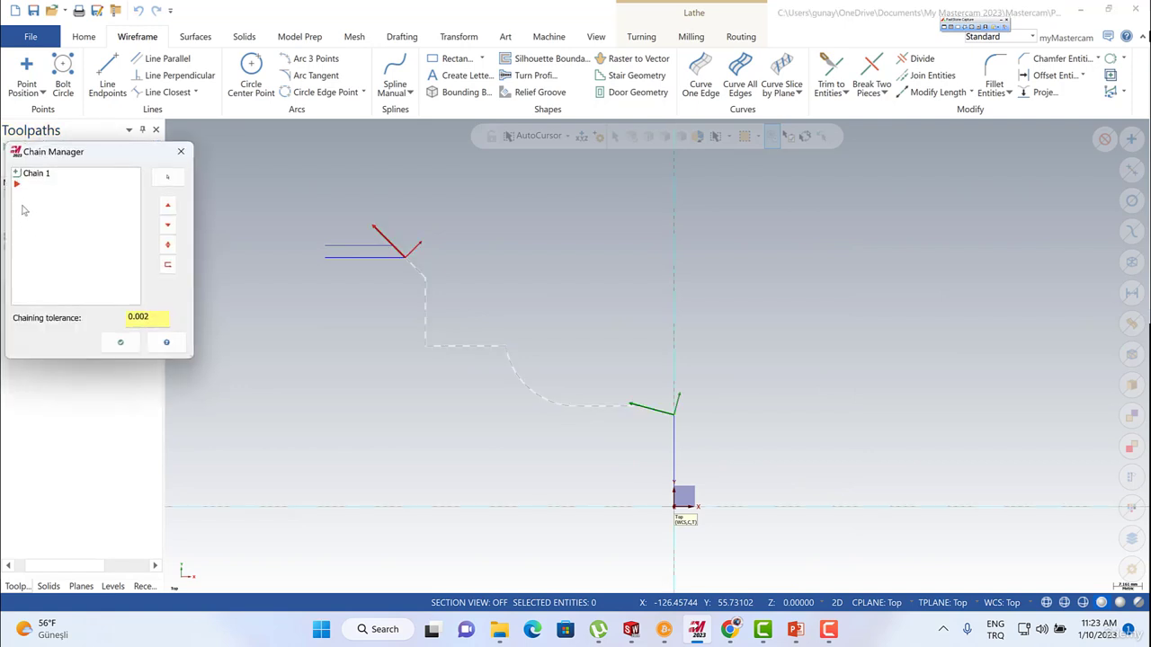
pyautogui.click(33, 175)
pyautogui.rightClick(34, 175)
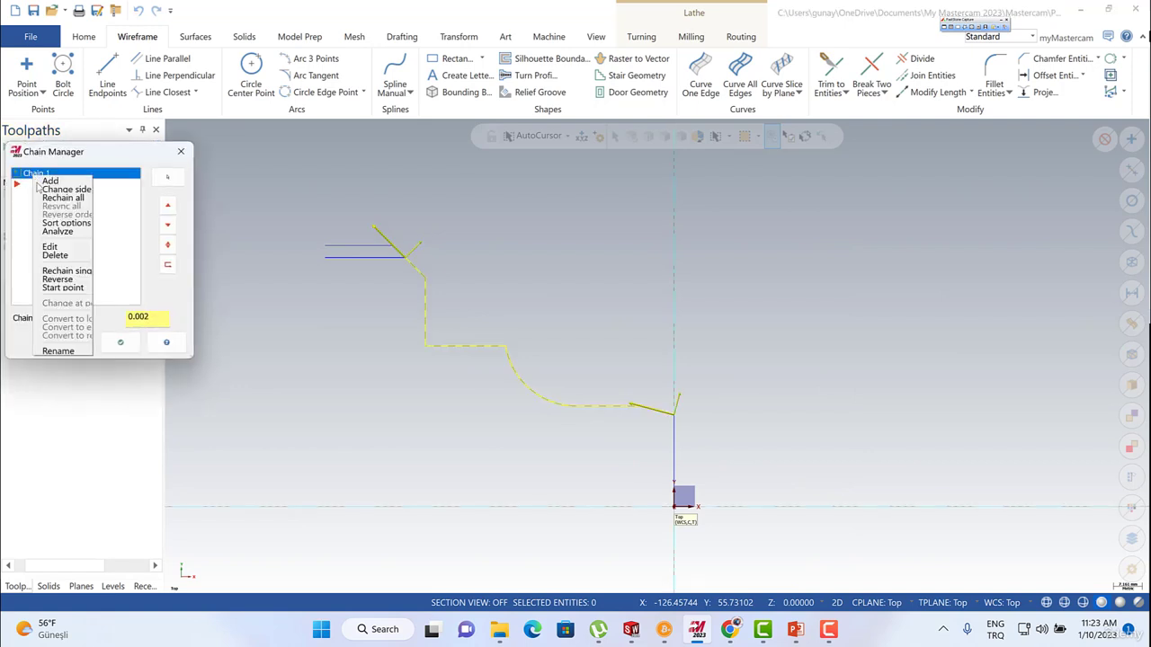
pyautogui.click(49, 255)
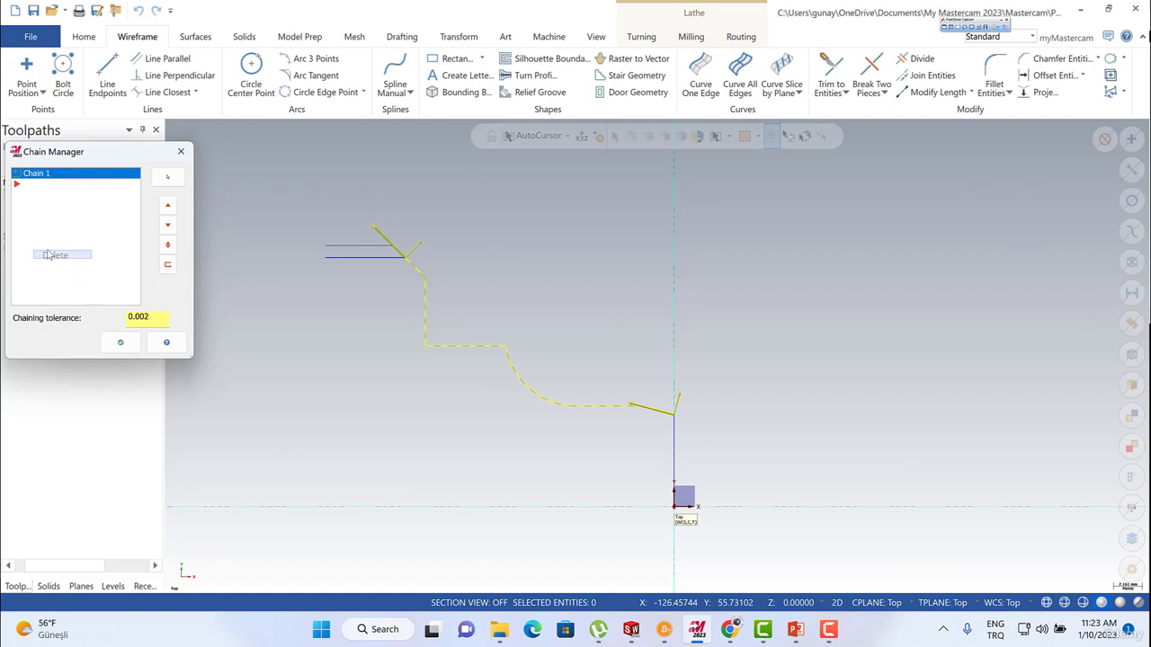
pyautogui.rightClick(40, 207)
pyautogui.click(54, 214)
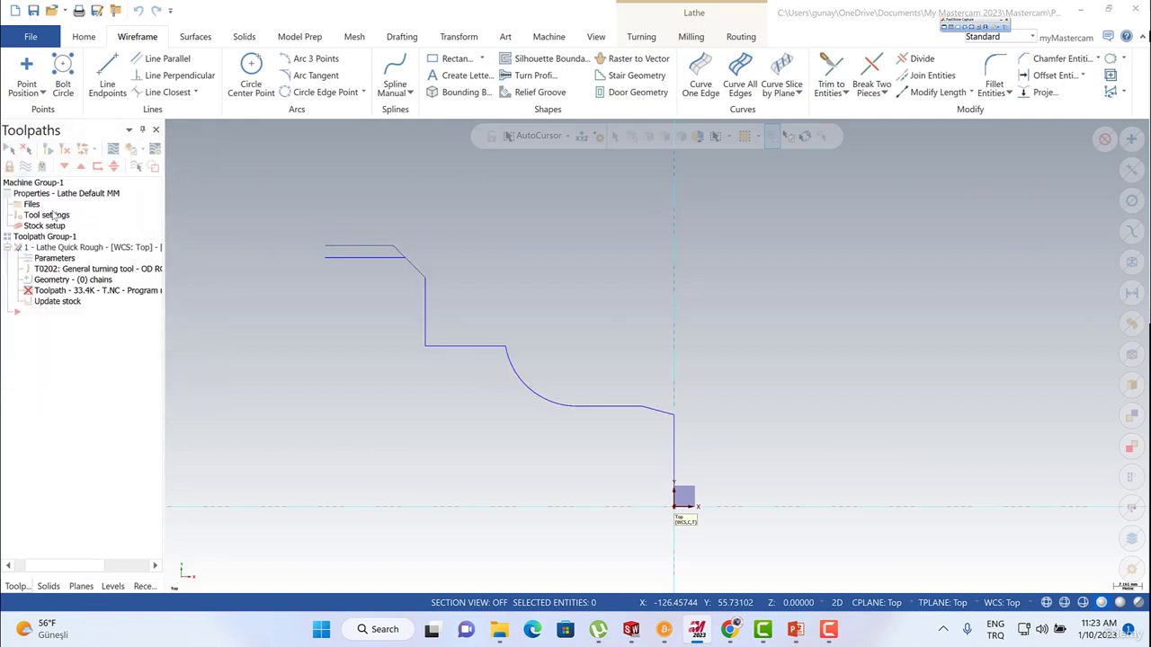
pyautogui.click(659, 418)
pyautogui.click(400, 254)
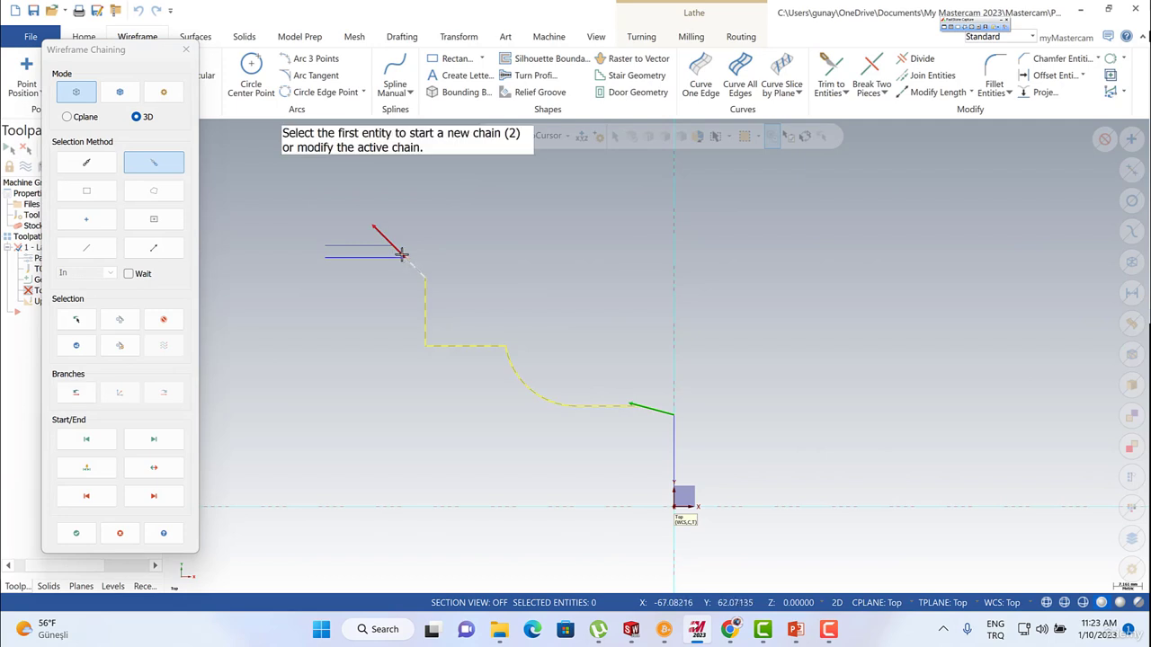
pyautogui.click(399, 253)
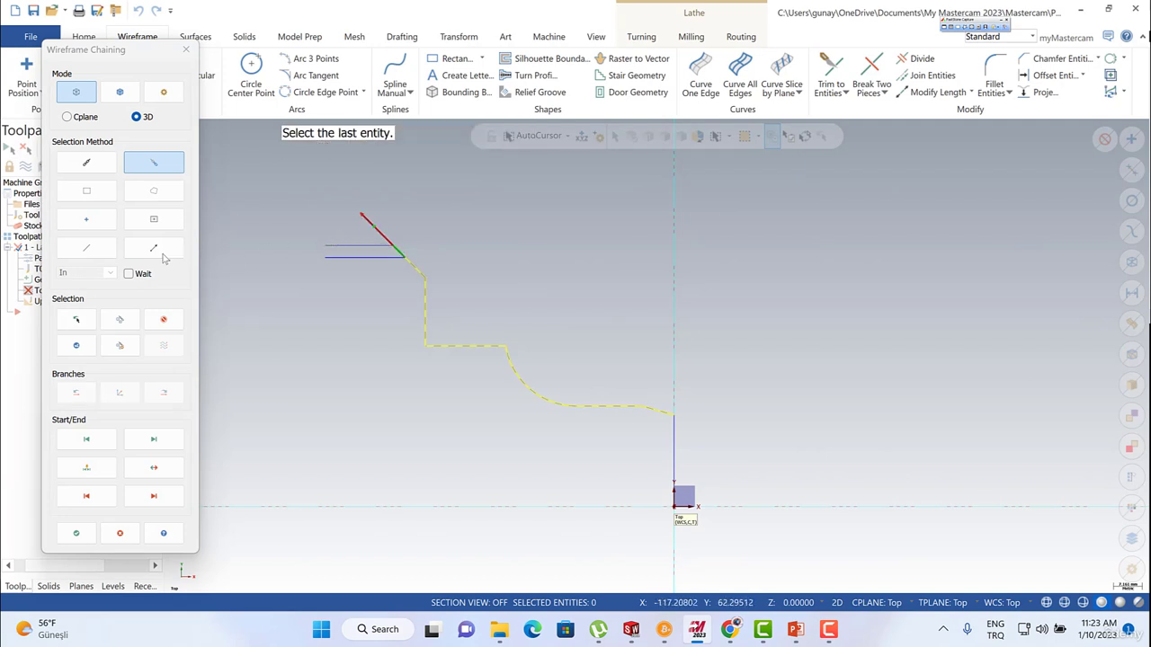
pyautogui.click(183, 50)
# Add a partial chain with Wait on, from the small front chamfer to the chamfer extension, as the quick rough geometry.
pyautogui.rightClick(74, 187)
pyautogui.click(102, 195)
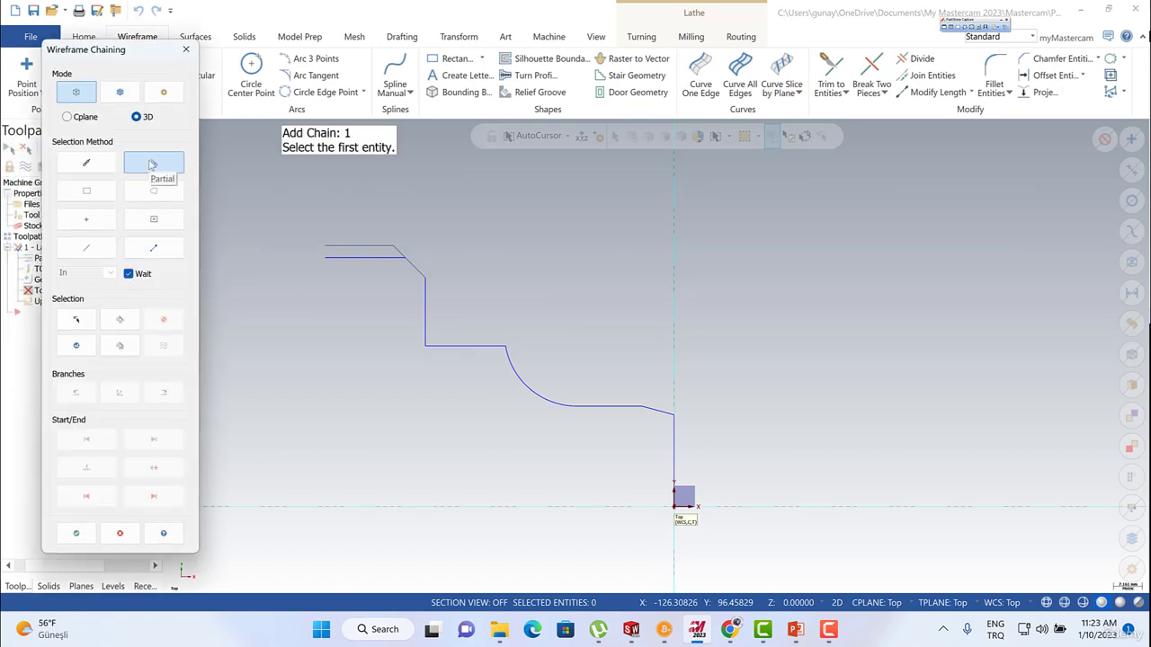
pyautogui.click(666, 411)
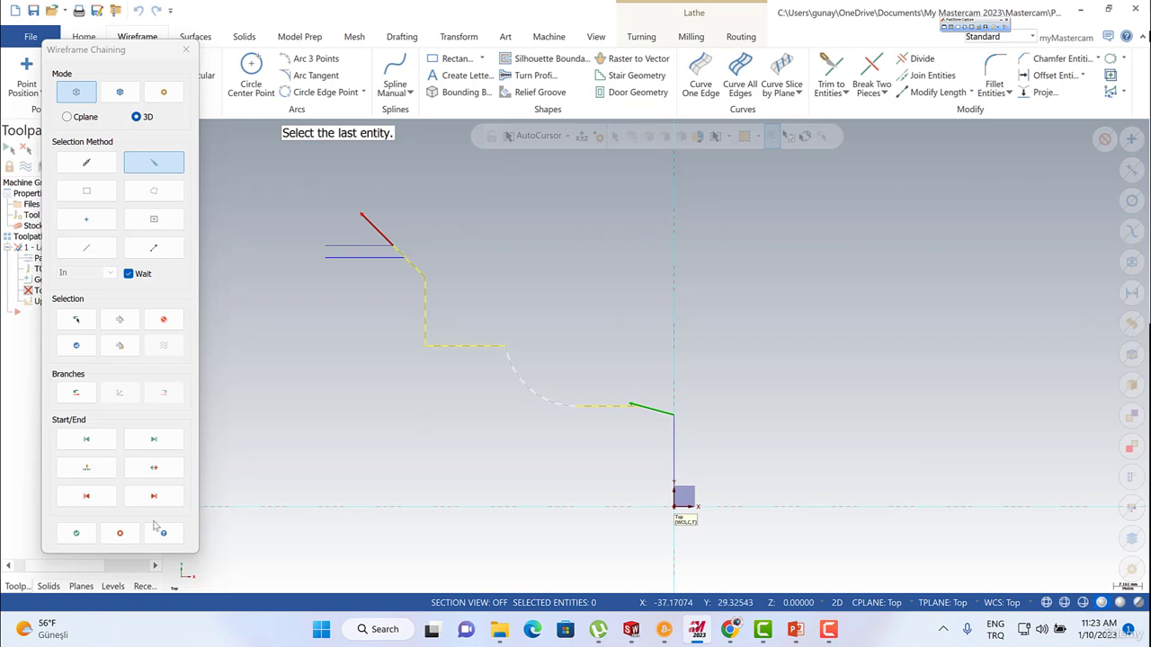
pyautogui.click(76, 534)
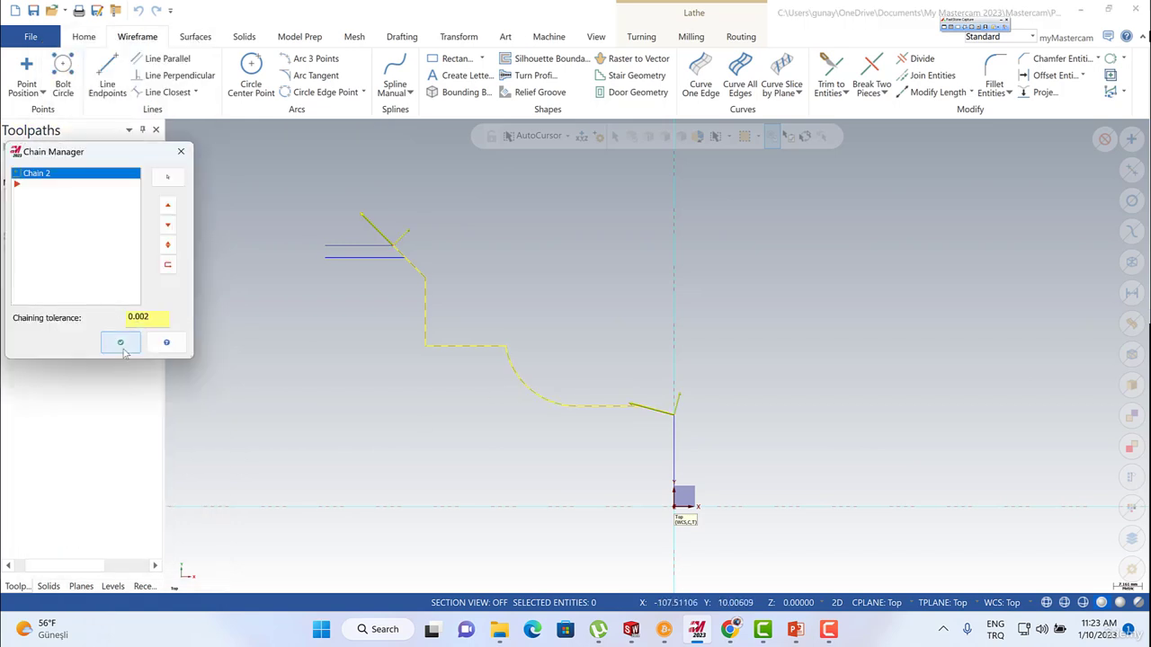
pyautogui.click(120, 342)
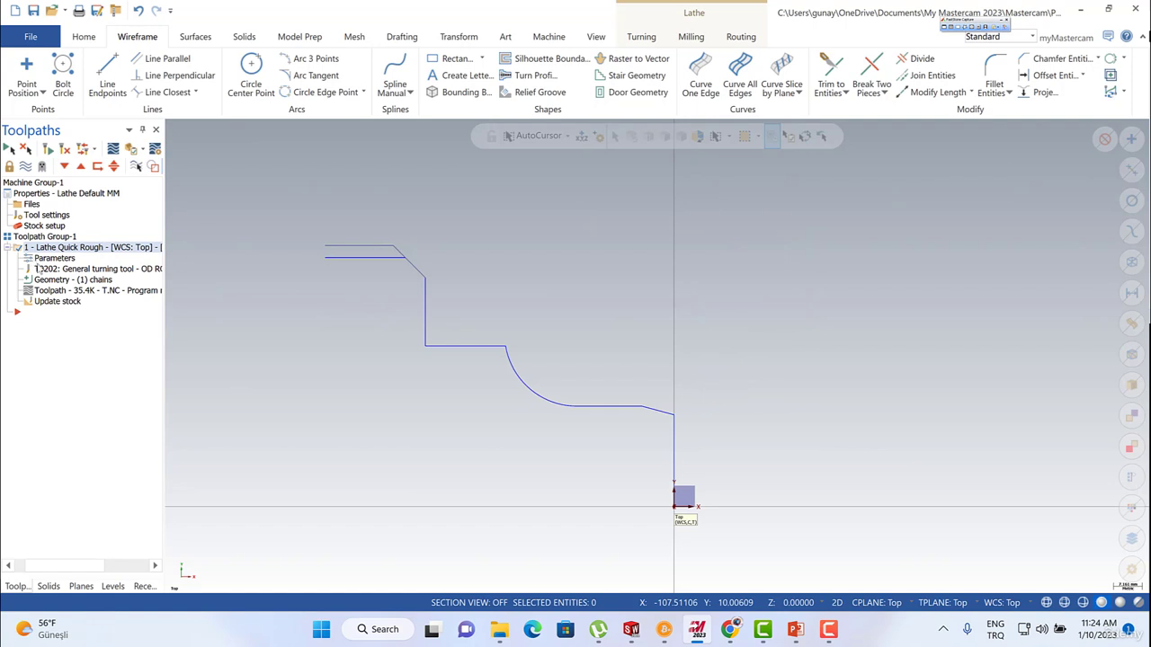
# Show and hide the quick rough toolpath, then review the operation's quick rough parameters without changing them.
pyautogui.click(26, 167)
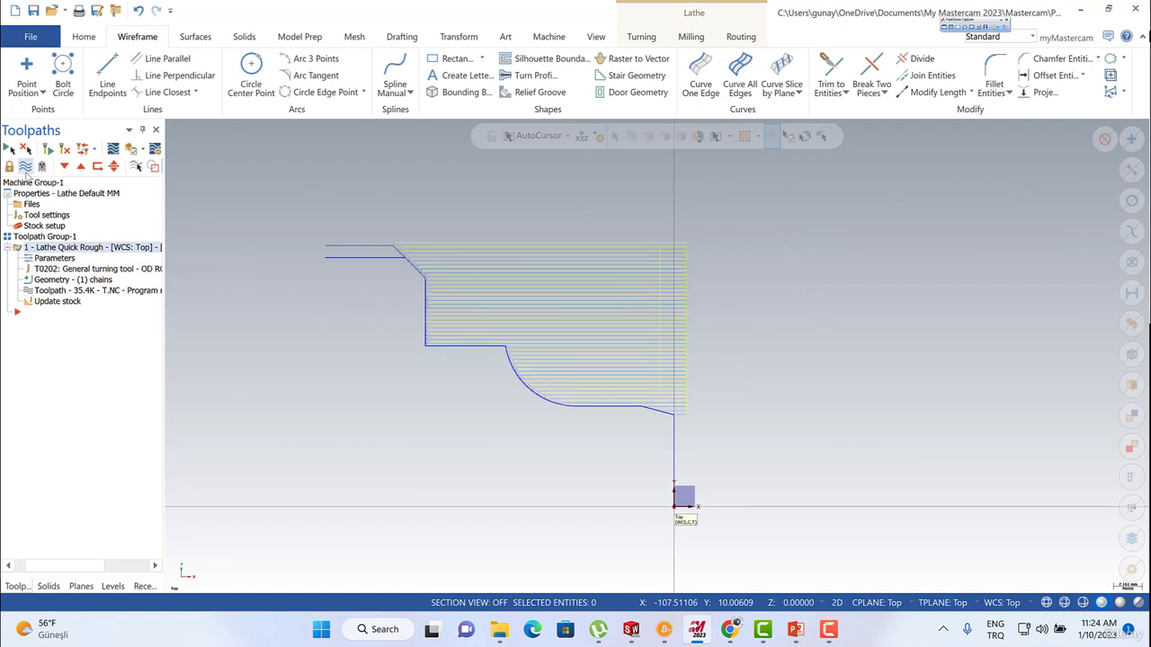
pyautogui.click(25, 167)
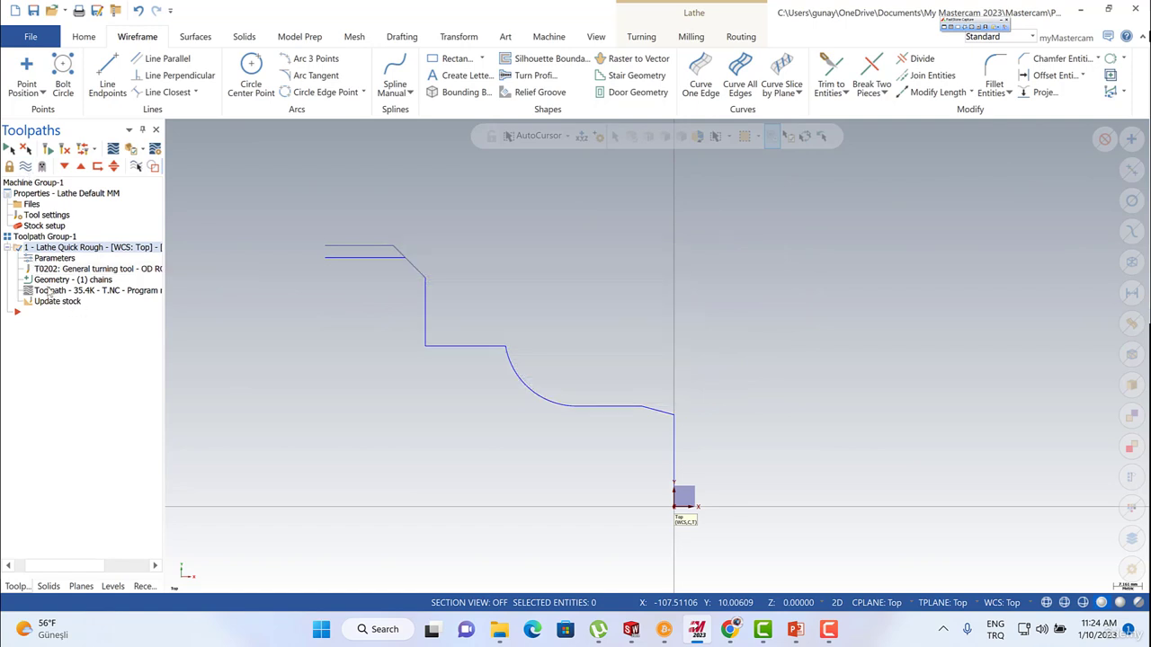
pyautogui.click(58, 258)
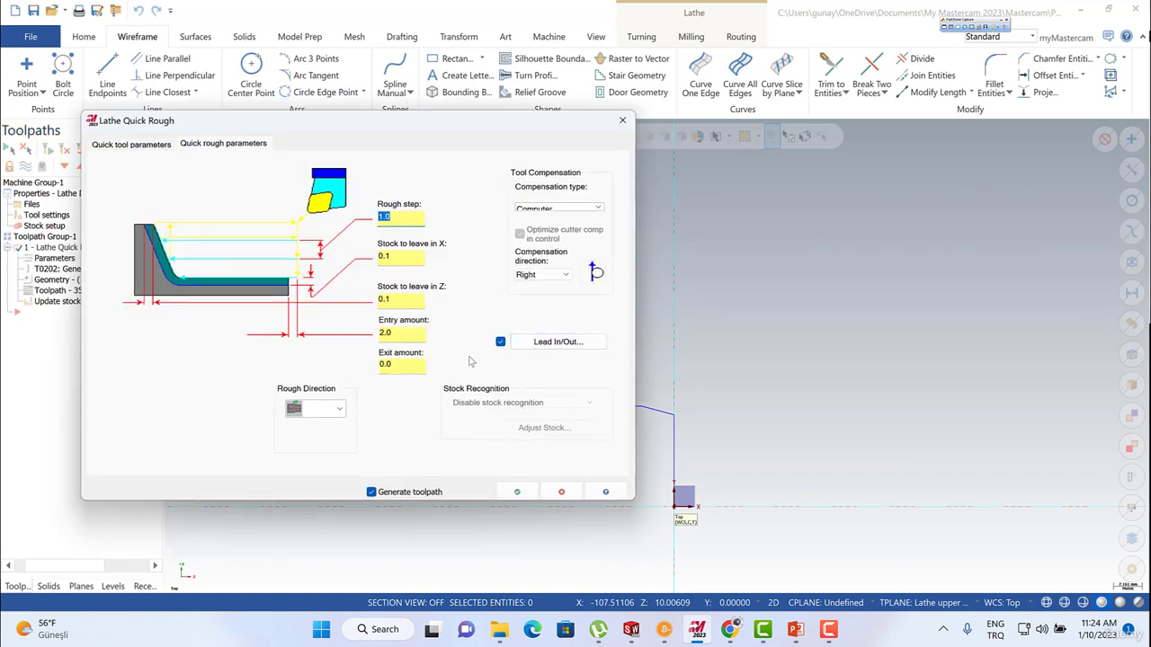
pyautogui.click(561, 494)
# Duplicate the Lathe Quick Rough operation within Toolpath Group-1.
pyautogui.click(7, 248)
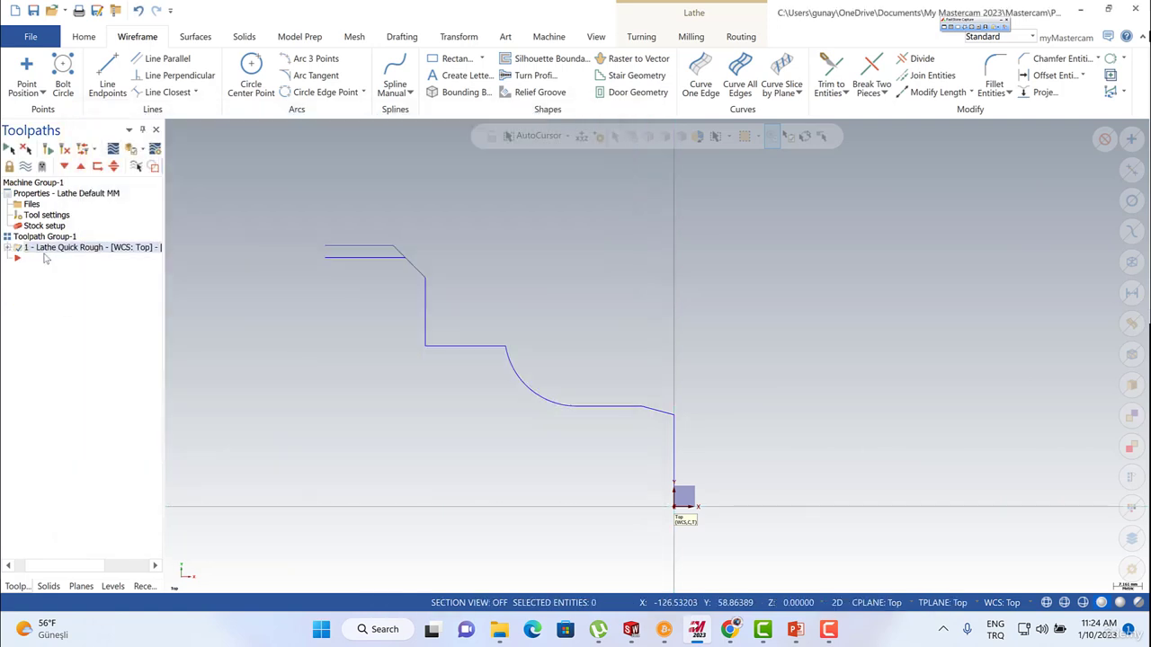
pyautogui.rightClick(46, 254)
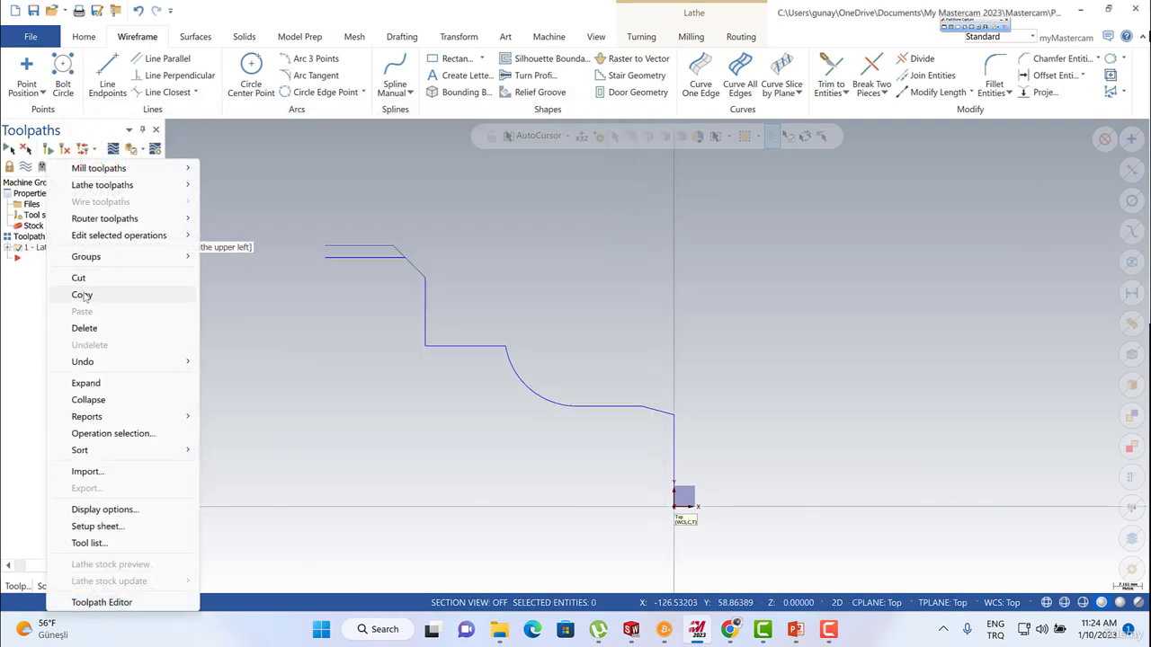
pyautogui.click(82, 293)
pyautogui.hotkey('ctrl', 'v')
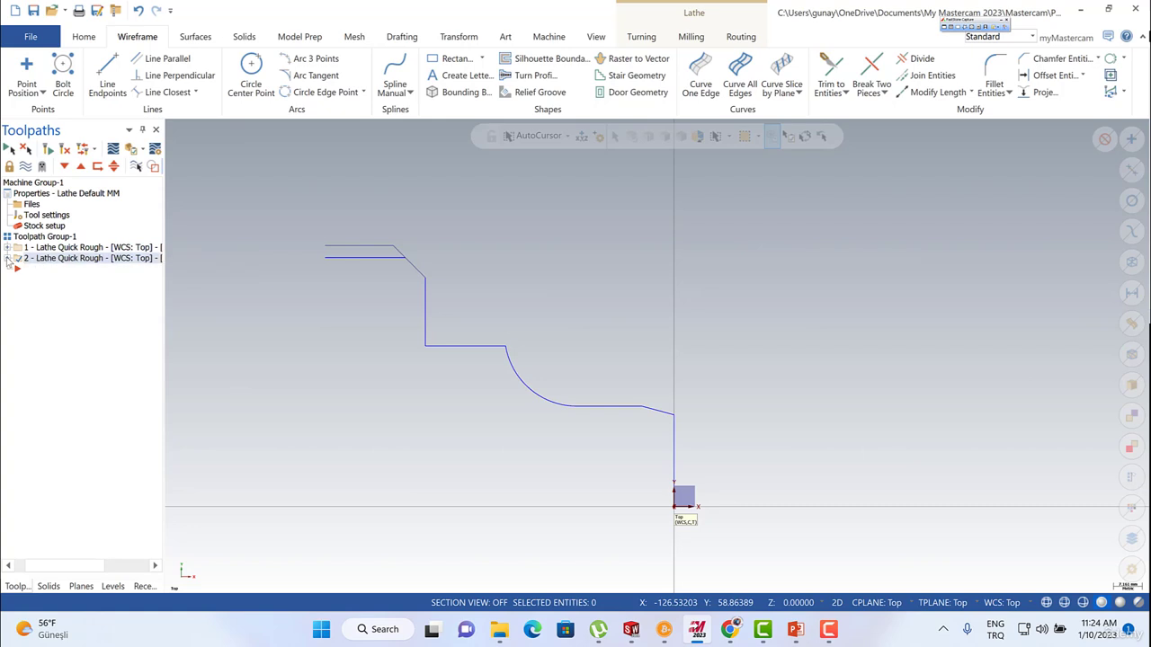
# Check the duplicated operation's quick rough parameters and close them without editing.
pyautogui.click(7, 258)
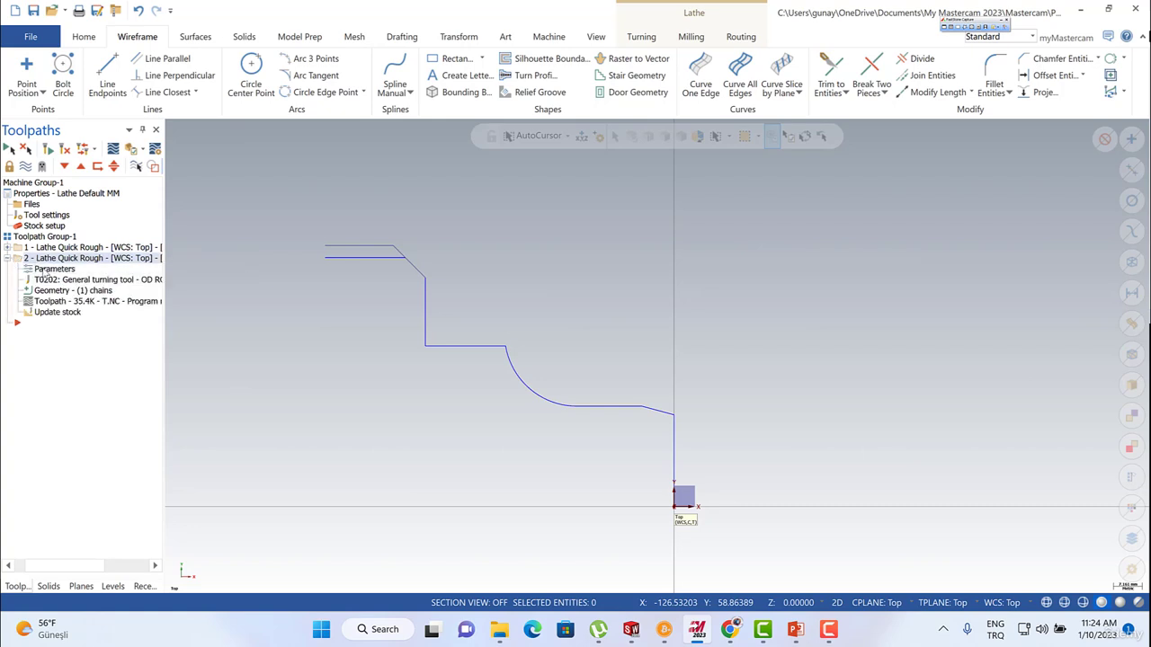
pyautogui.click(44, 271)
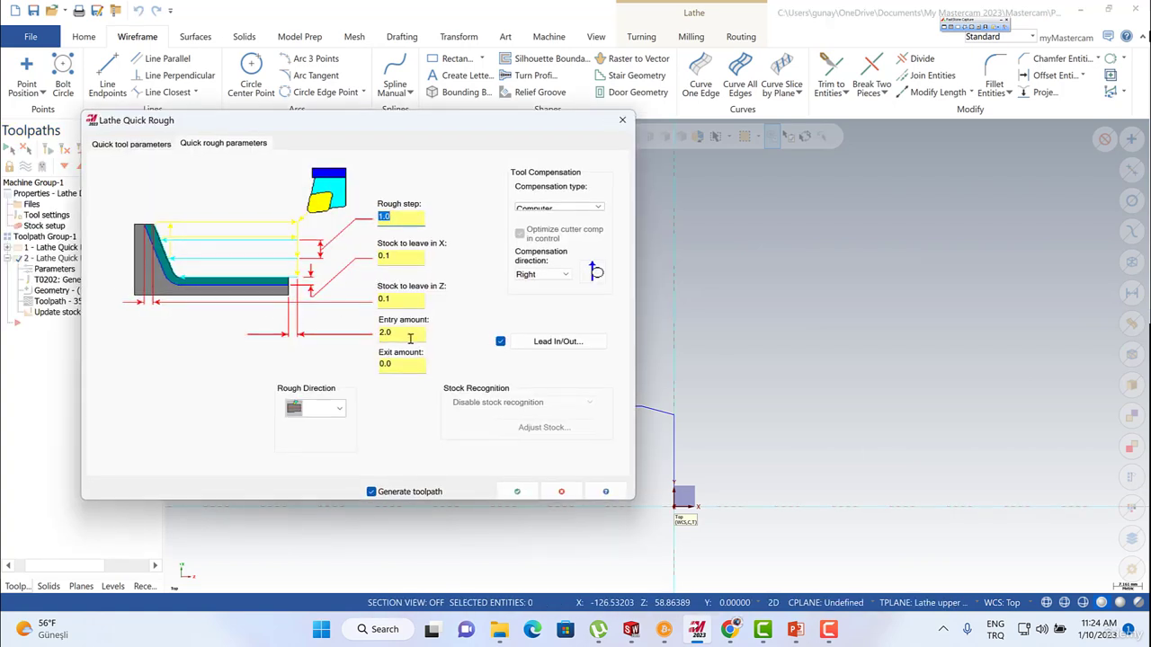
pyautogui.click(561, 492)
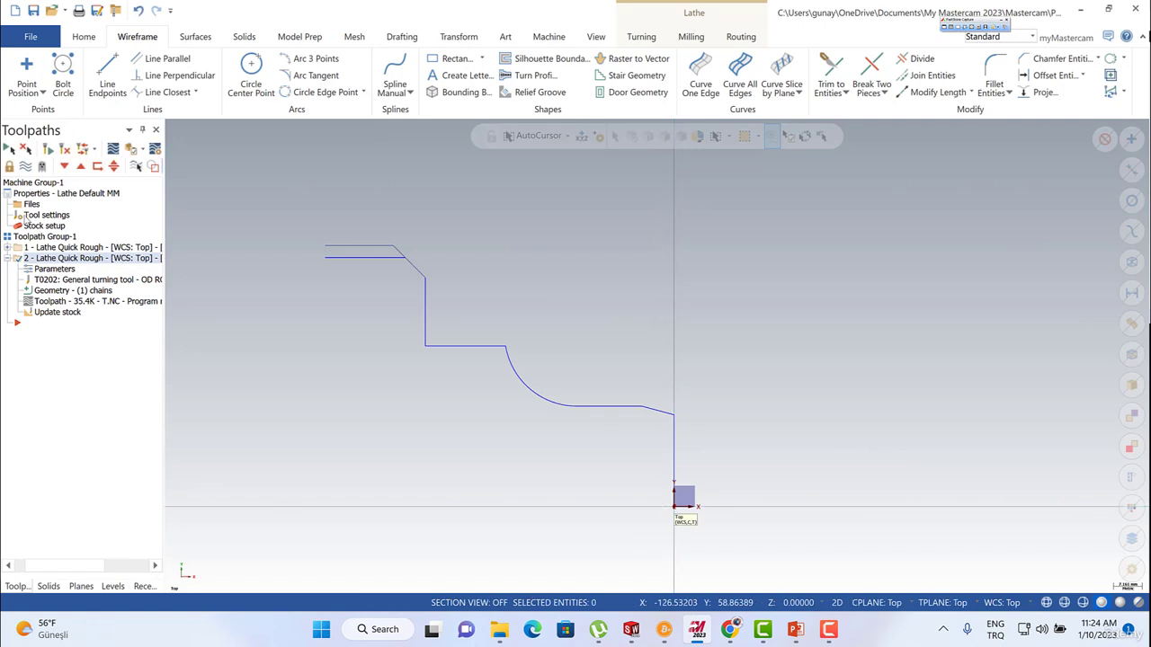
# Define the left spindle stock from the profile's upper outer endpoint and the origin, giving OD 130 and length 87, and regenerate both operations.
pyautogui.click(7, 249)
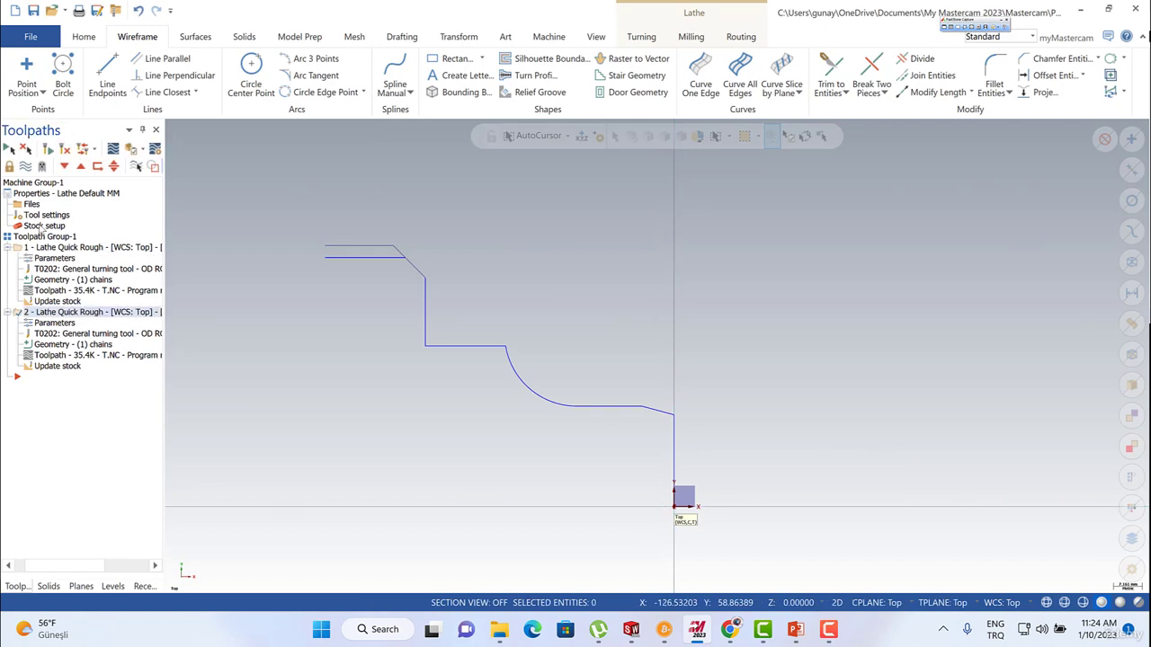
pyautogui.click(41, 227)
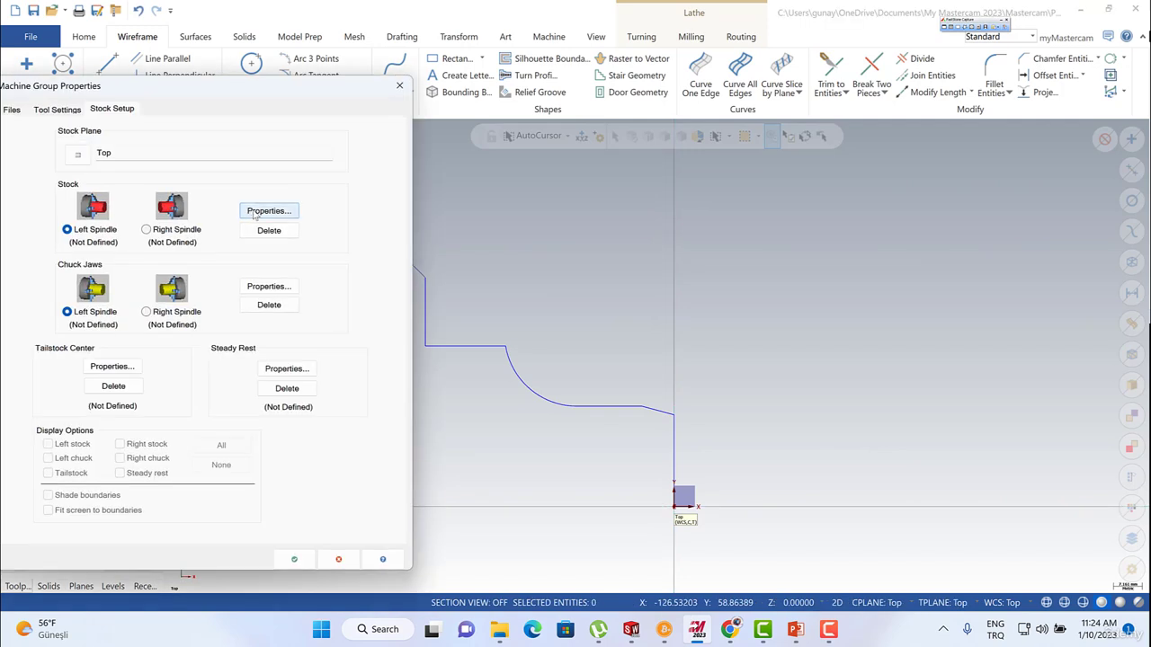
pyautogui.click(255, 212)
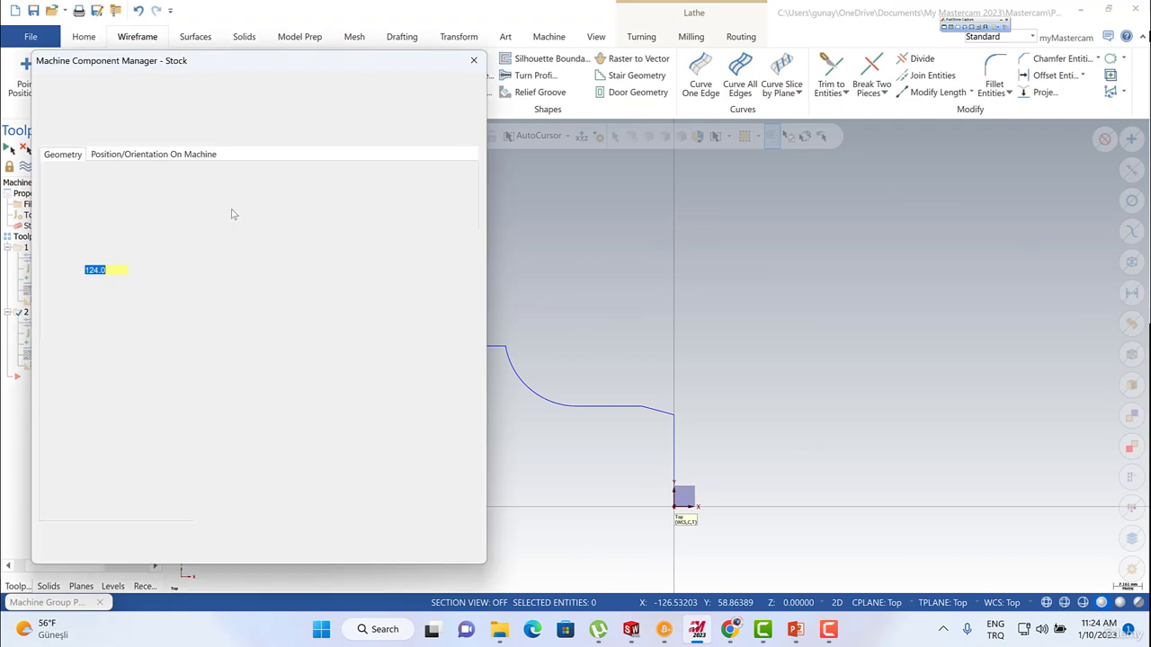
pyautogui.click(104, 248)
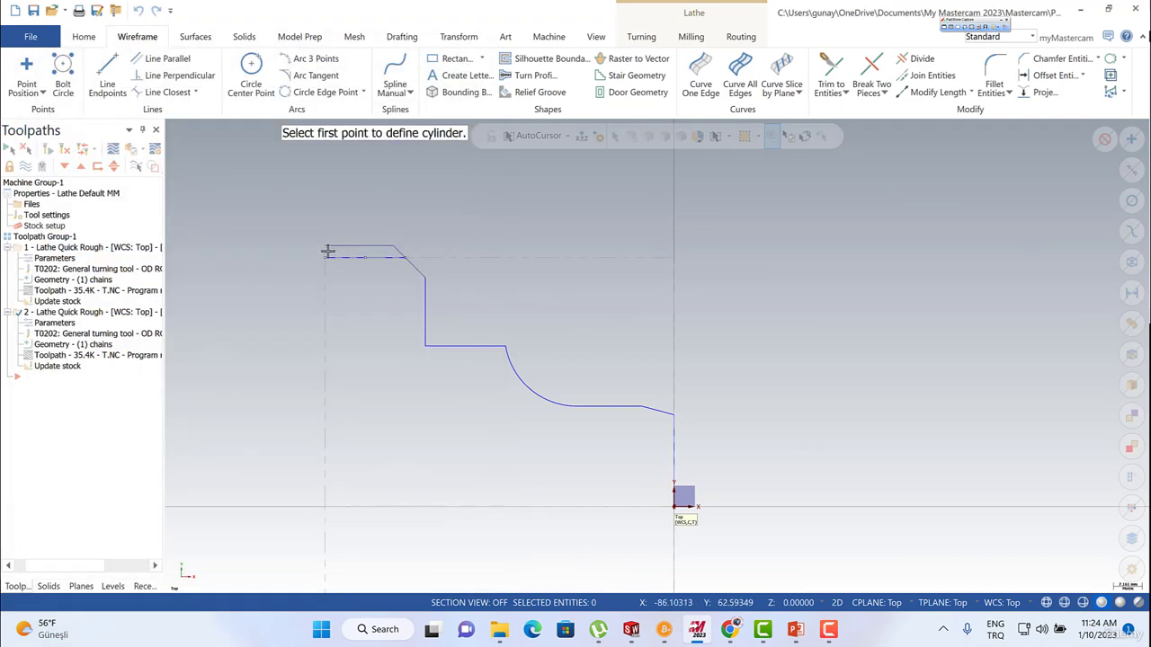
pyautogui.click(329, 252)
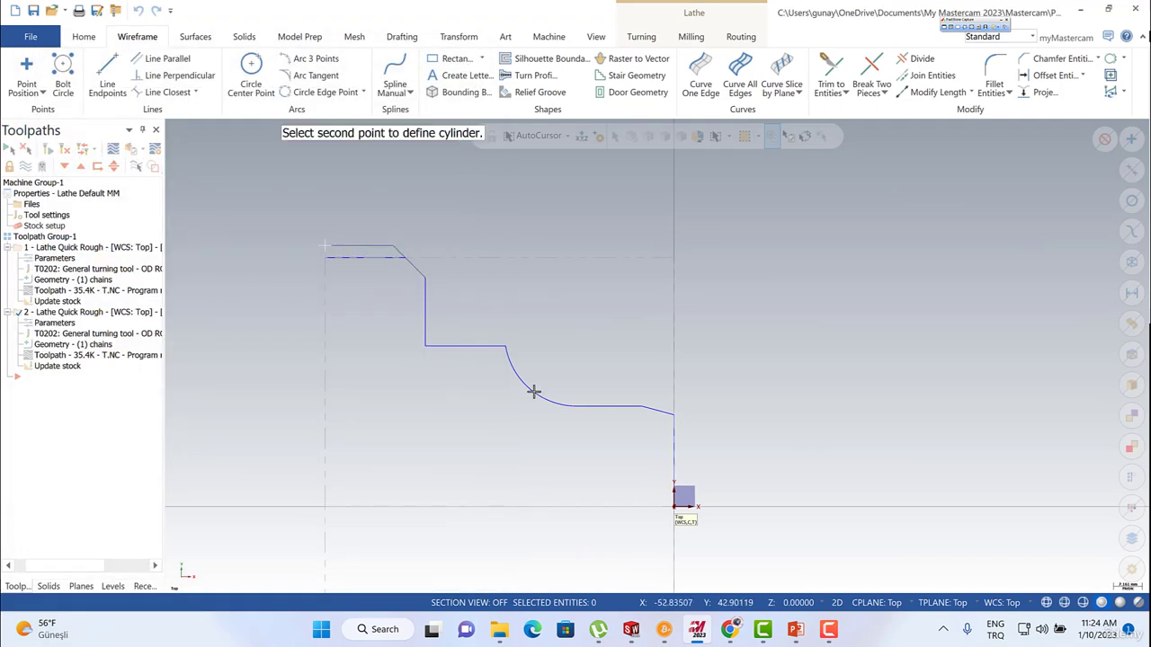
pyautogui.click(675, 509)
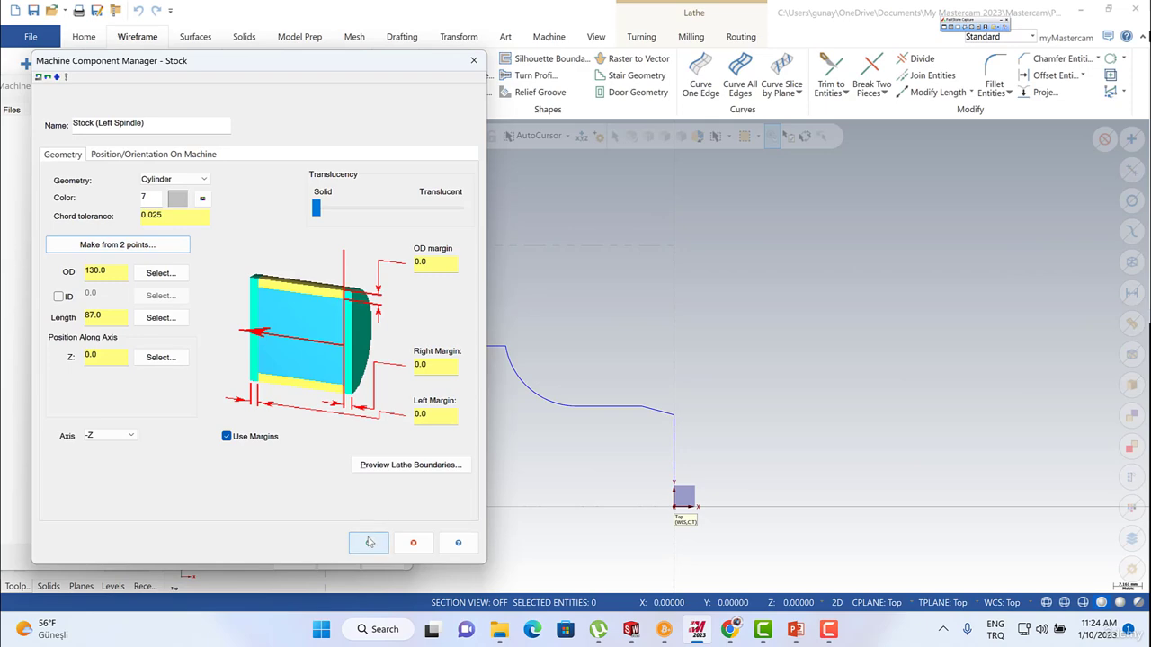
pyautogui.click(369, 542)
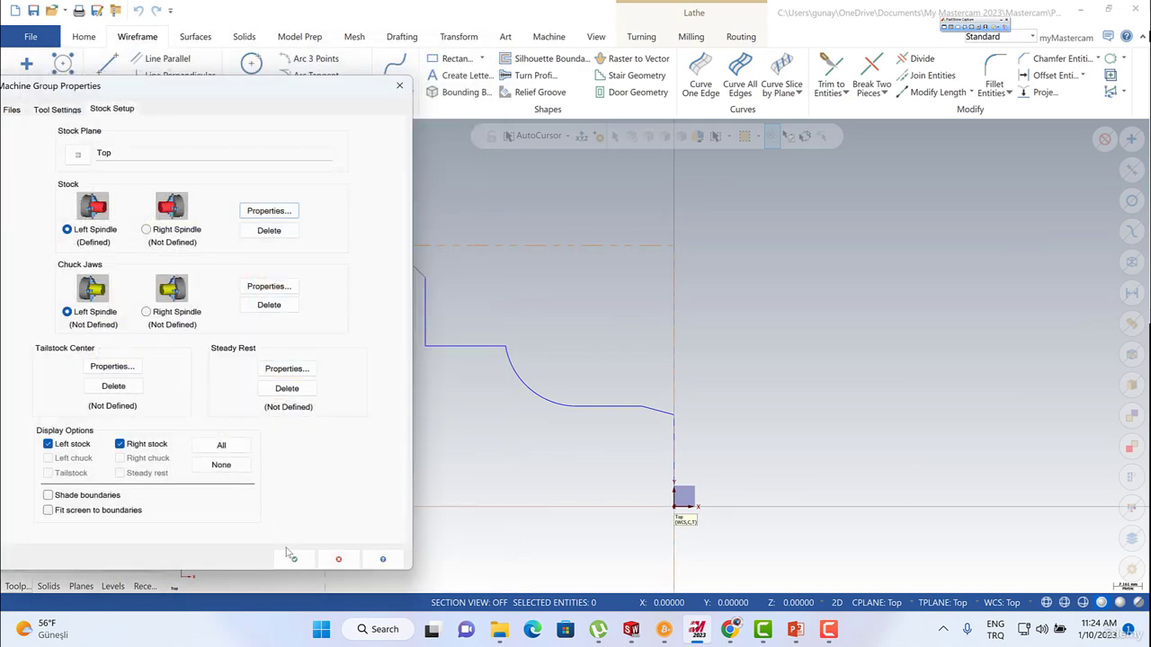
pyautogui.click(291, 556)
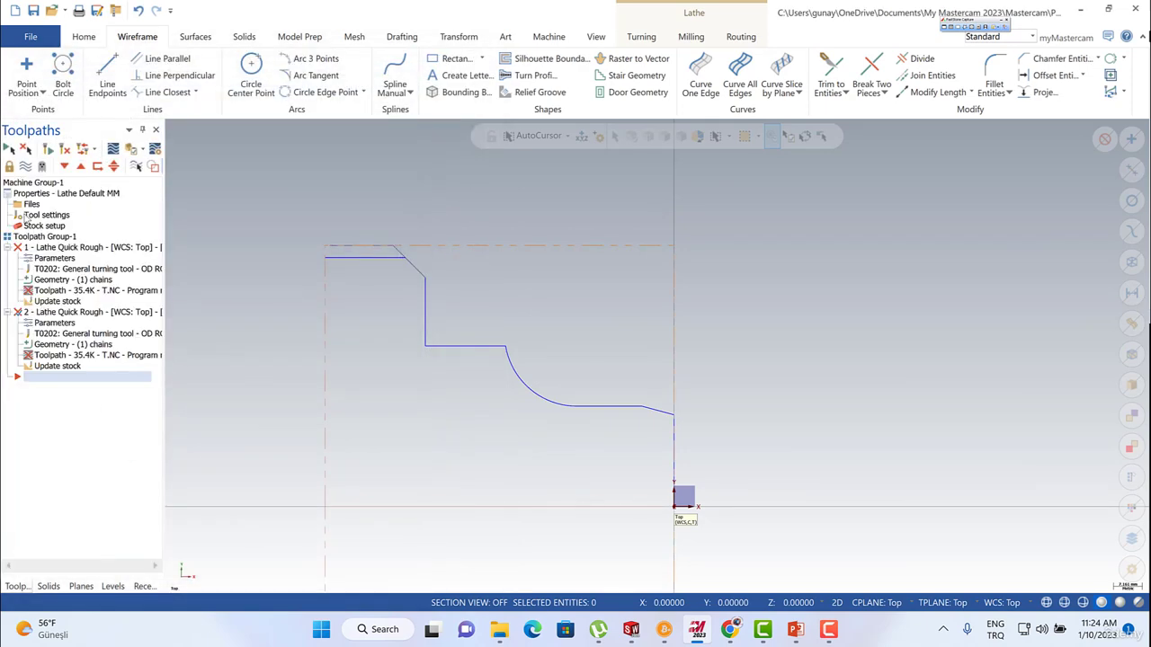
pyautogui.click(65, 151)
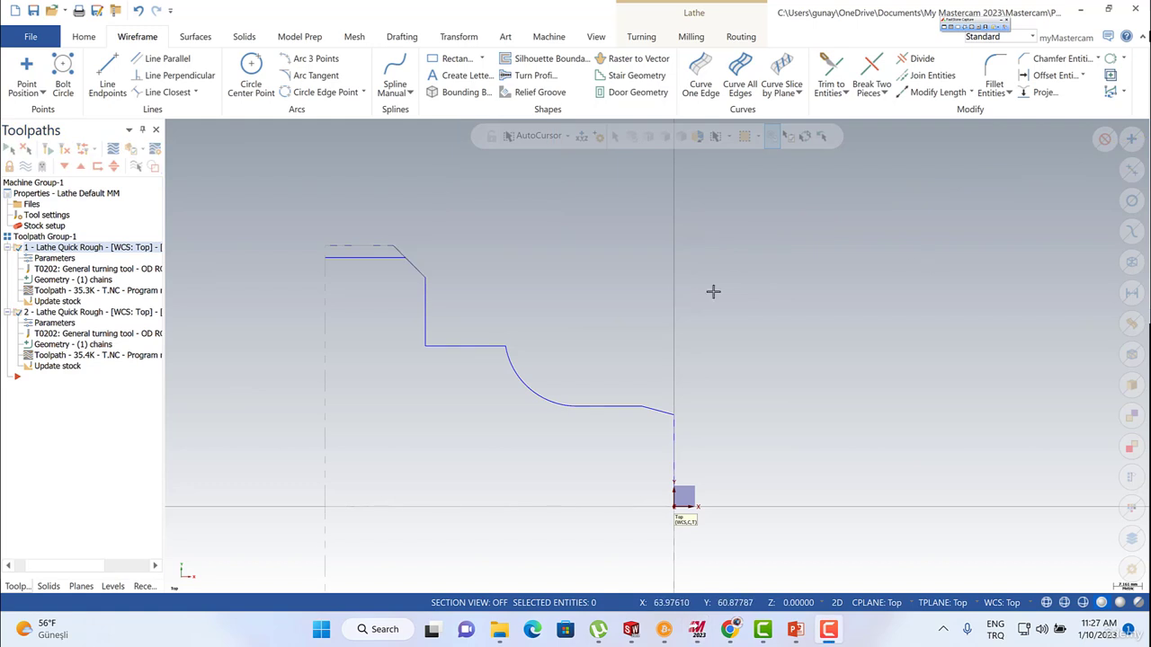
# Check the geometry chain of the first Lathe Quick Rough operation and leave it unedited.
pyautogui.click(26, 248)
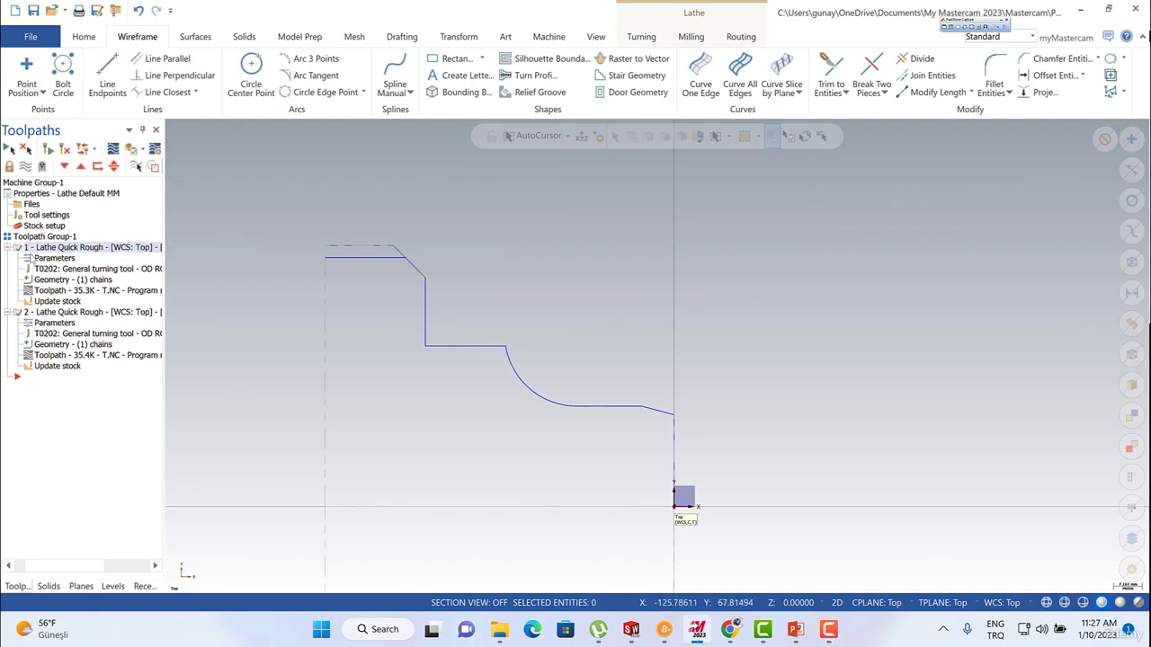
pyautogui.press('Escape')
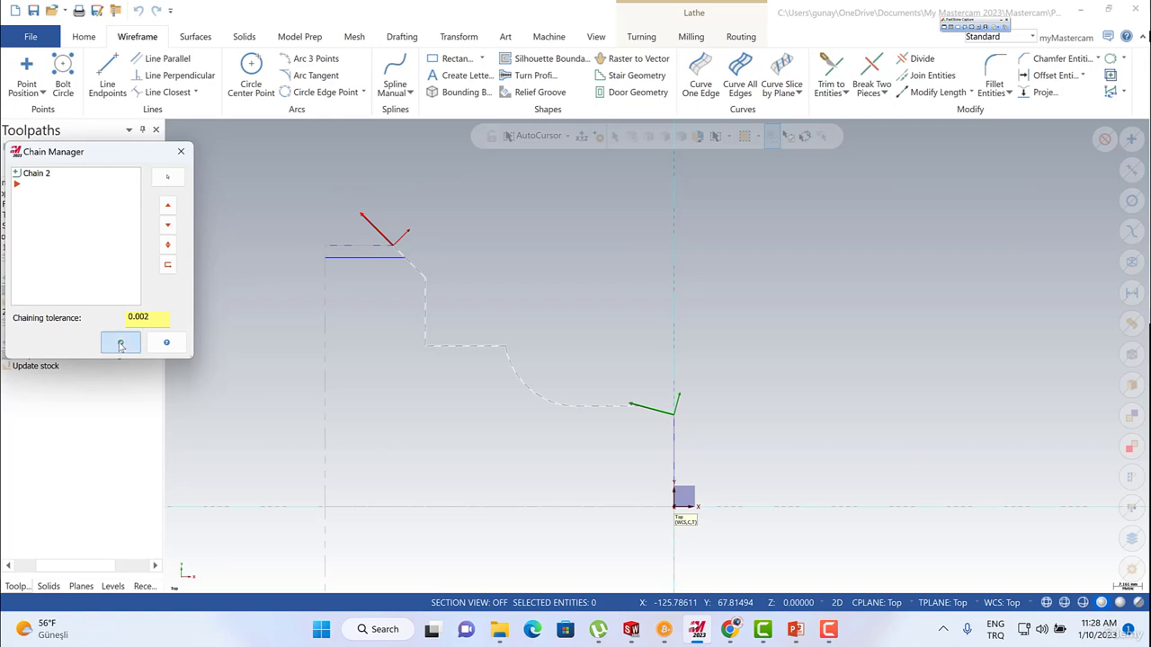
pyautogui.click(119, 342)
pyautogui.moveTo(31, 566); pyautogui.dragTo(5, 552)
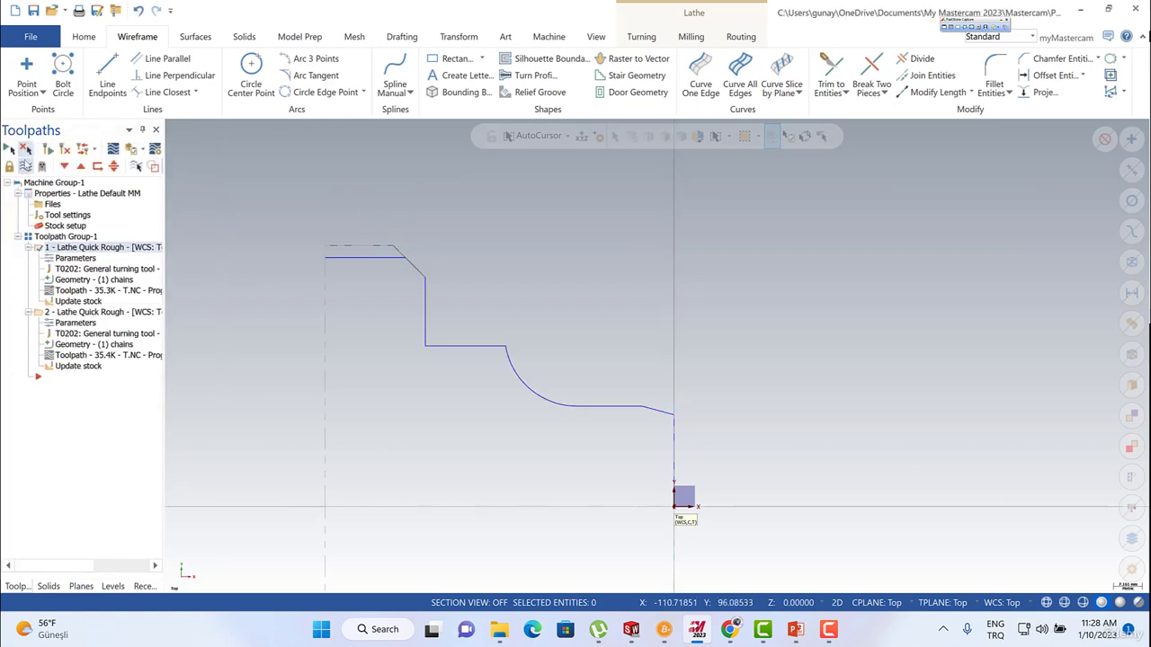
# Show and hide the toolpaths of the first and second Lathe Quick Rough operations to compare them.
pyautogui.click(26, 167)
pyautogui.click(26, 167)
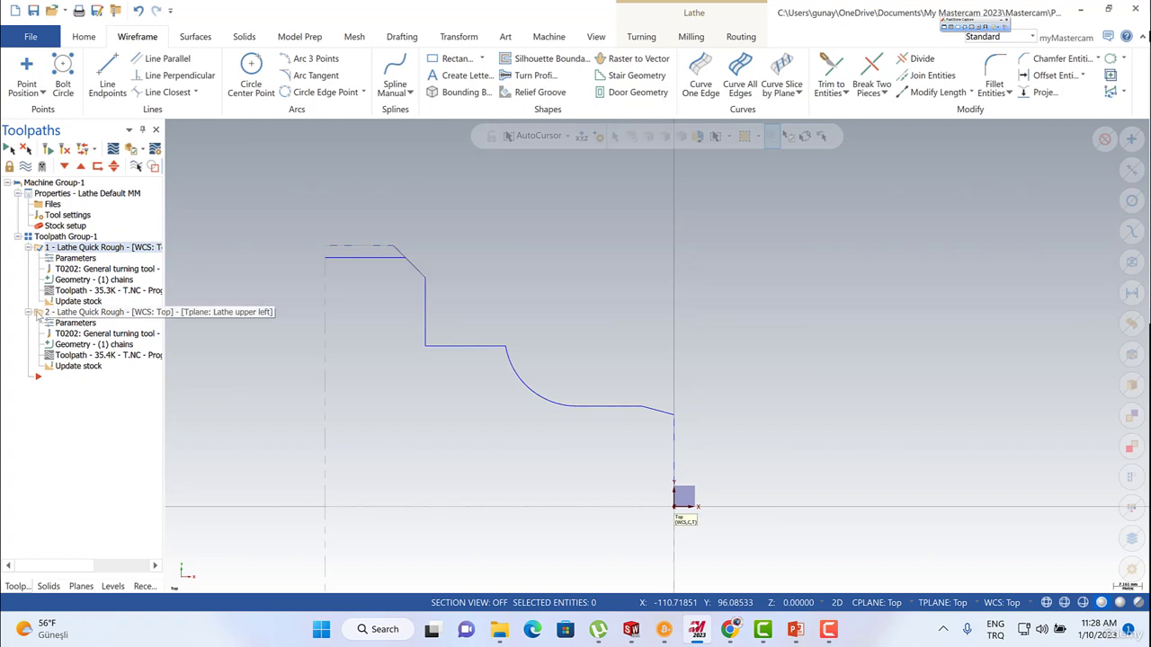
pyautogui.click(43, 312)
pyautogui.click(25, 169)
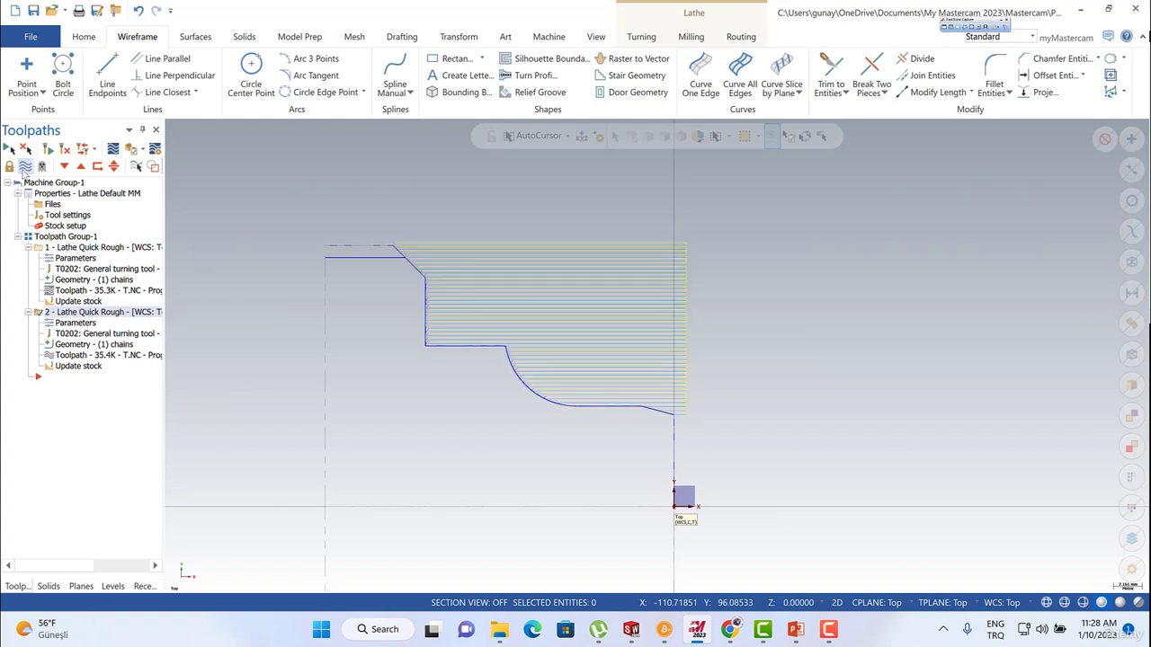
pyautogui.click(25, 169)
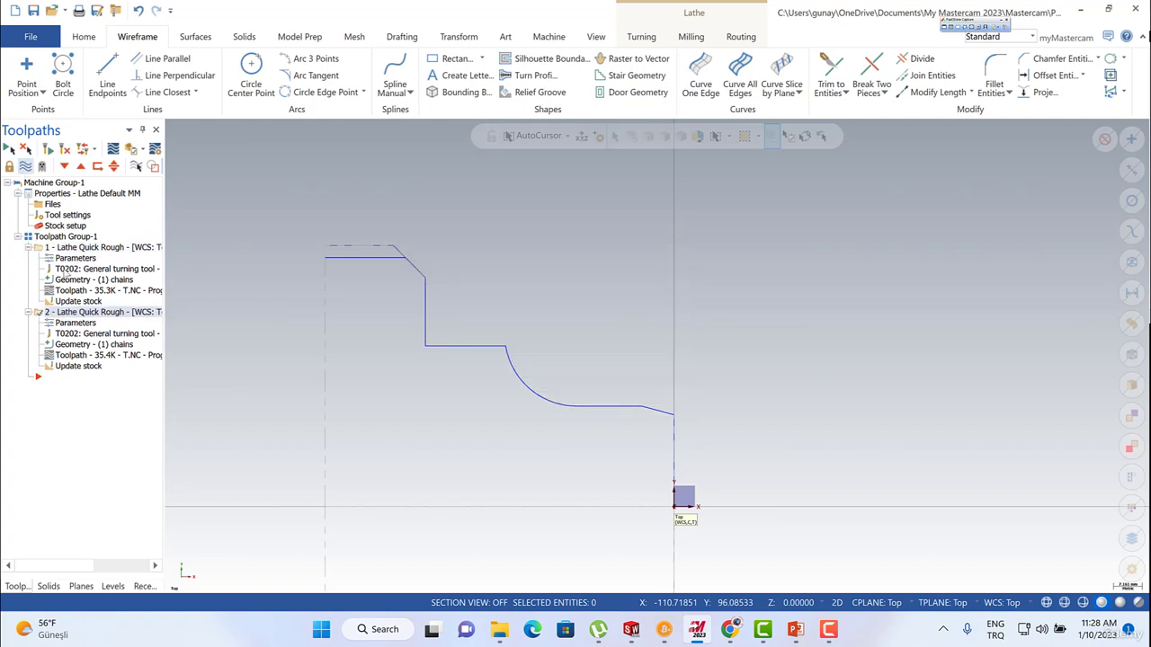
# Replace the second operation's chain with a partial chain from the small front chamfer to the large chamfer, leaving out the extension.
pyautogui.click(80, 346)
pyautogui.rightClick(40, 174)
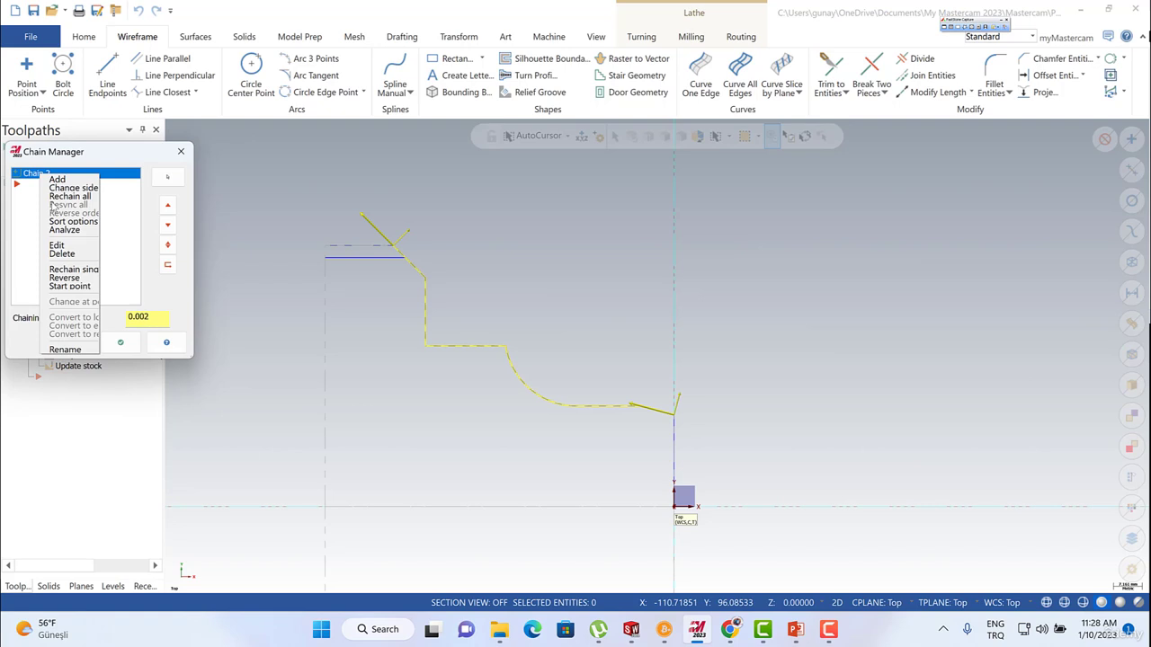
pyautogui.click(64, 255)
pyautogui.rightClick(50, 214)
pyautogui.click(63, 221)
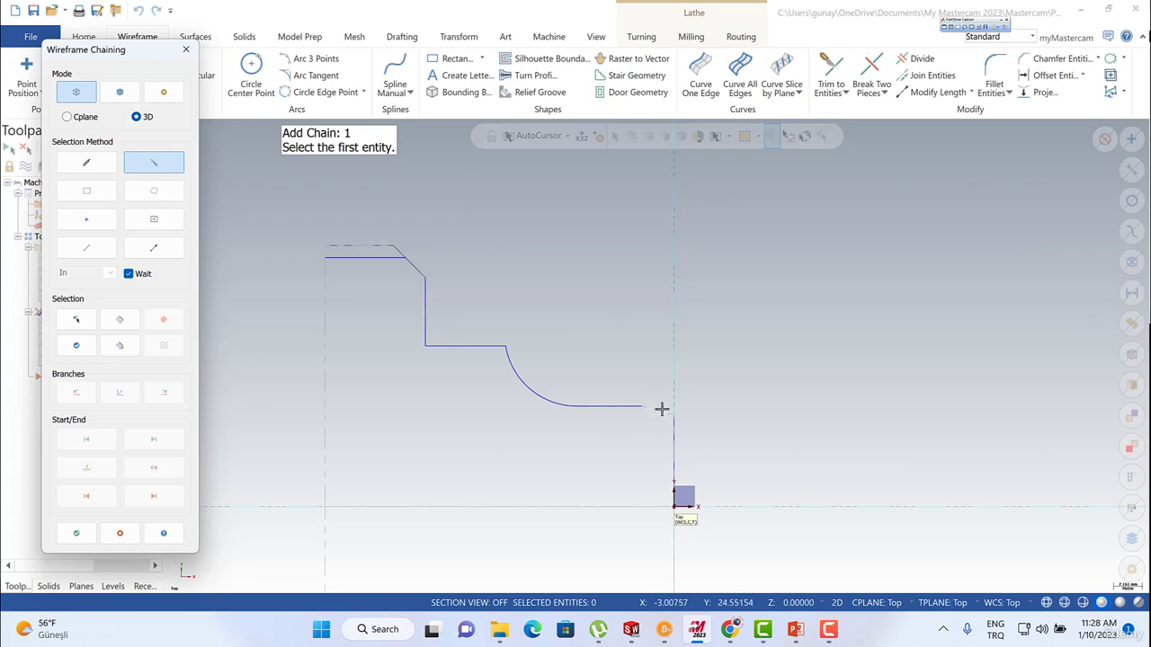
pyautogui.click(660, 409)
pyautogui.click(416, 258)
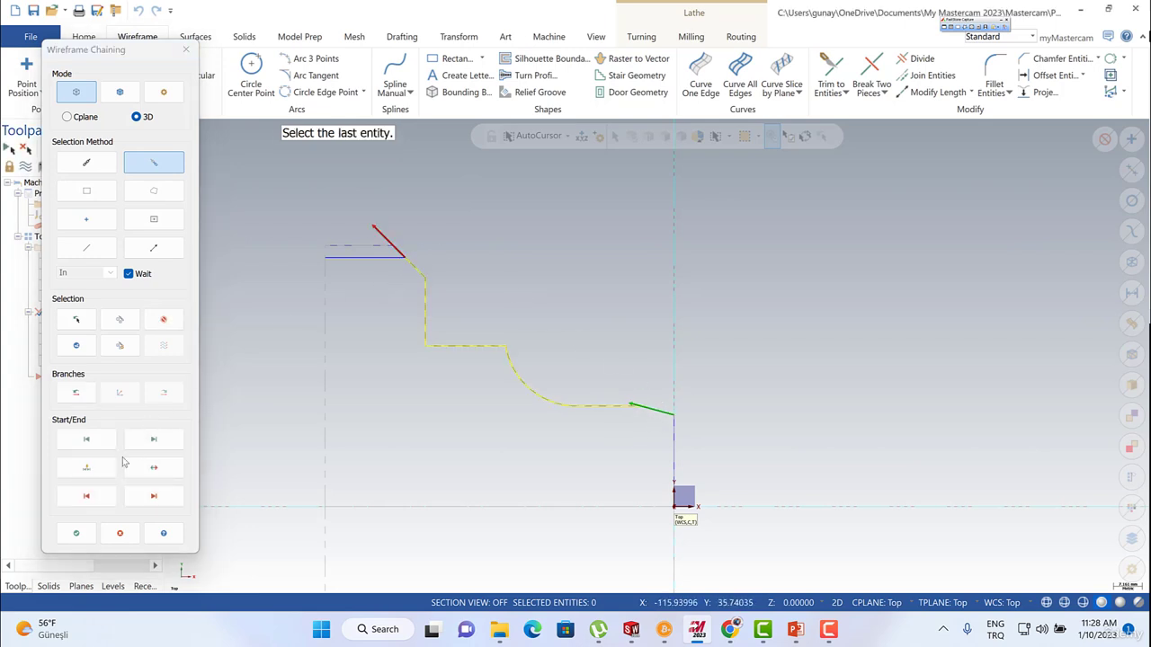
pyautogui.click(76, 533)
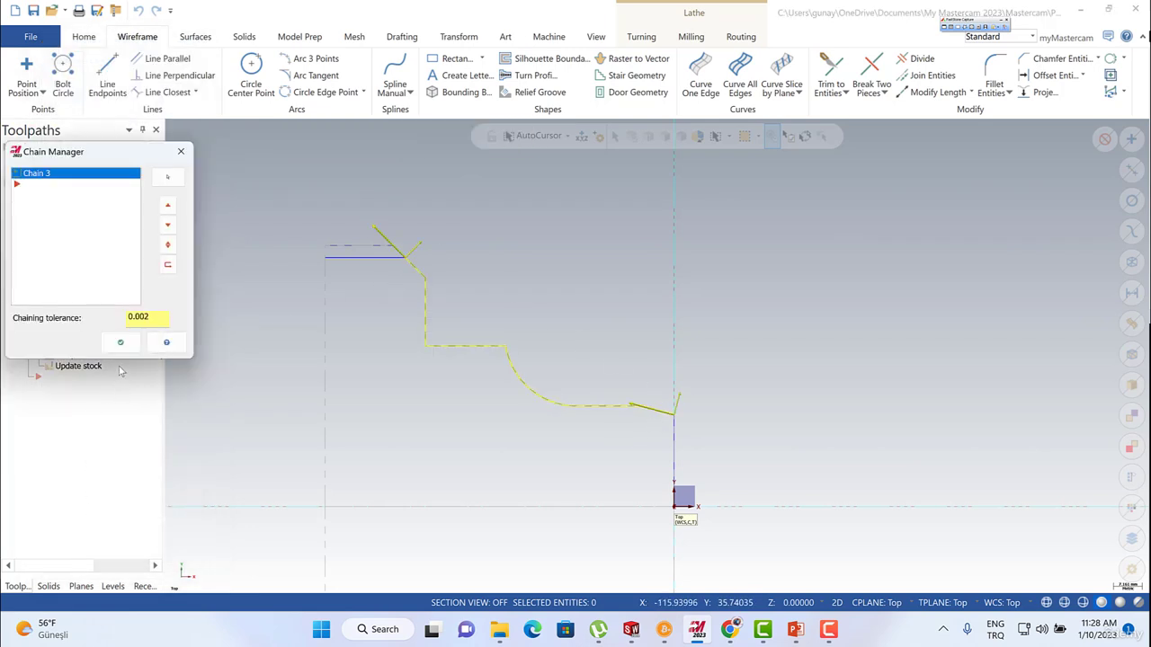
pyautogui.click(121, 342)
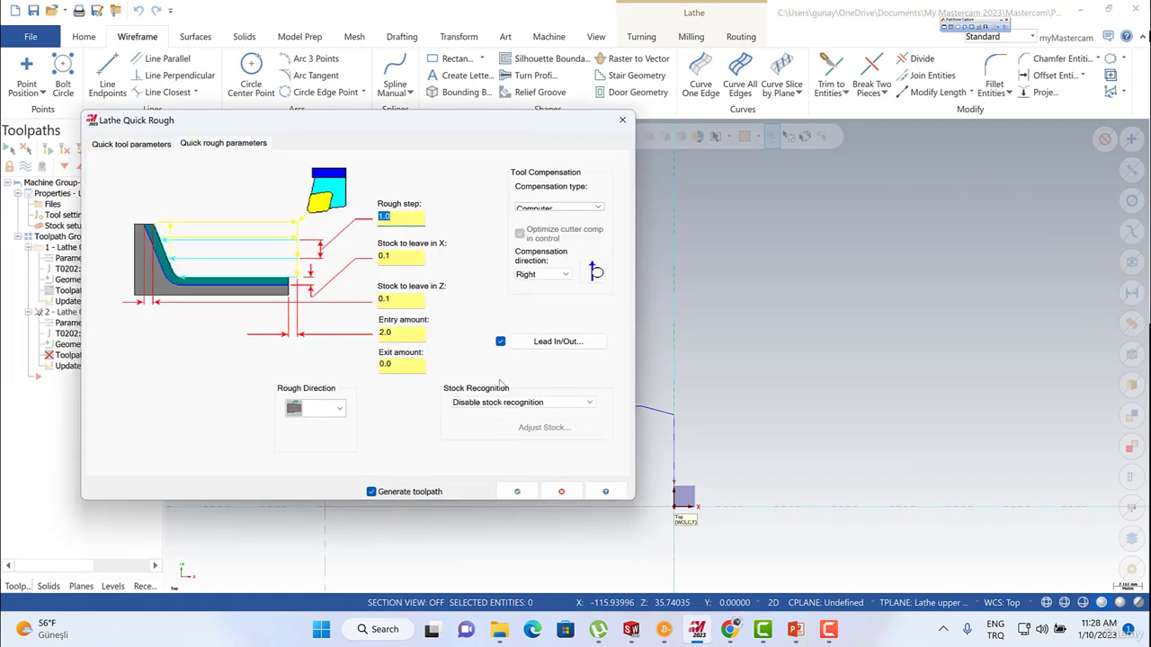
# Set the second operation's stock recognition to Use stock for outer boundary and adjust the remaining stock boundary at the contour's large-diameter end.
pyautogui.click(491, 403)
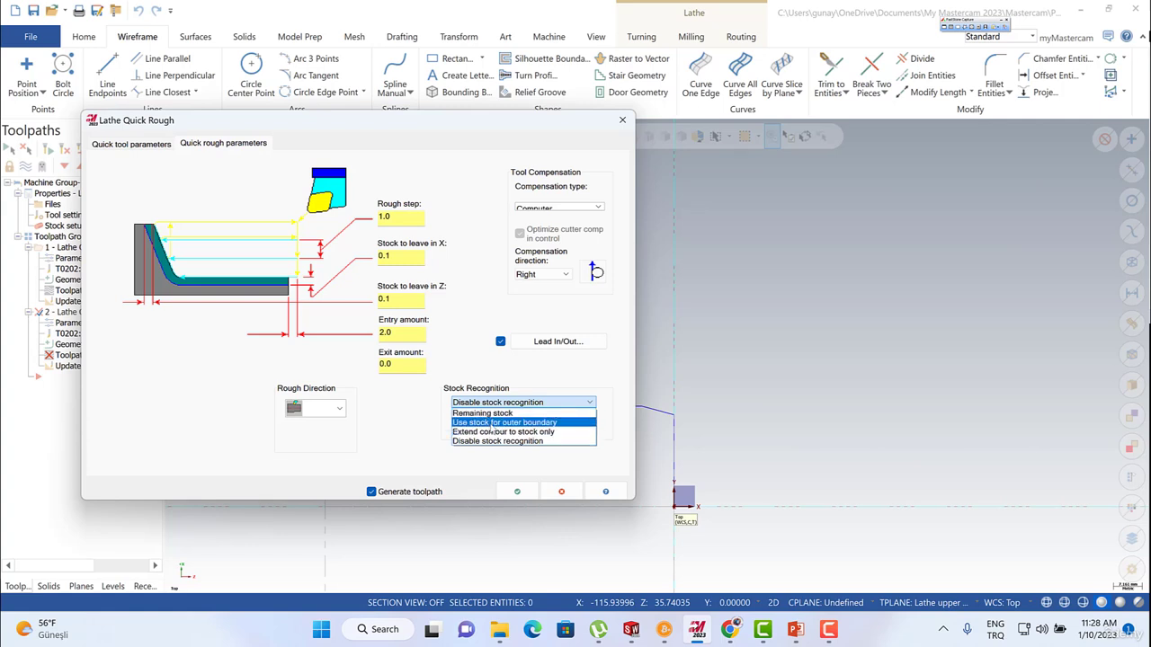
pyautogui.click(493, 423)
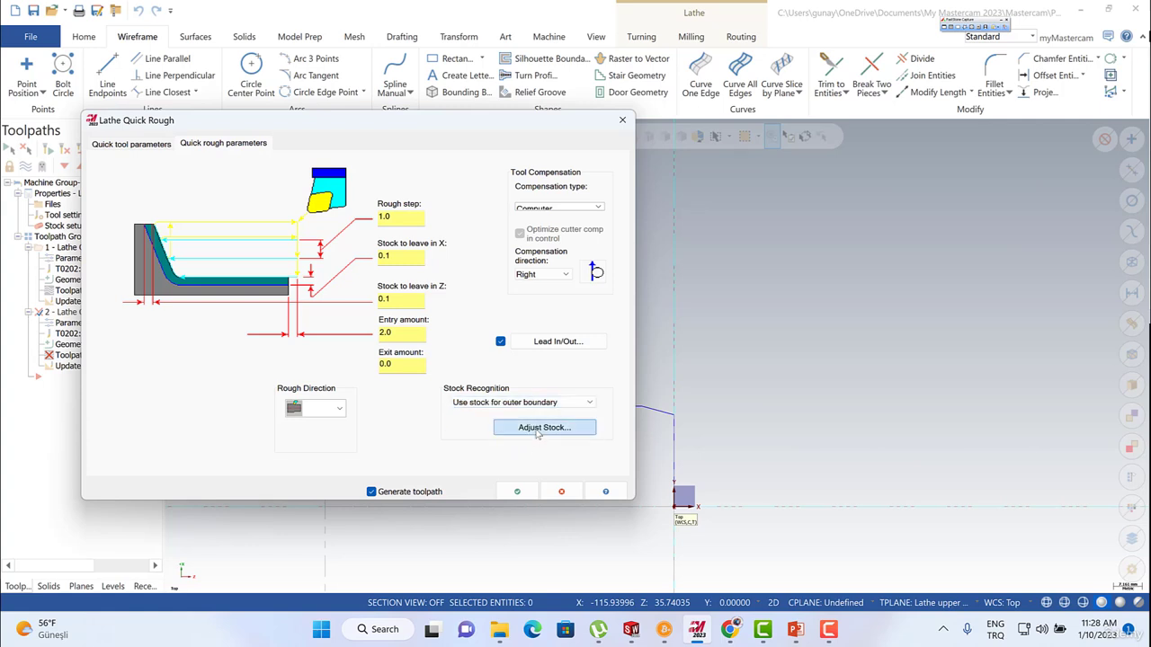
pyautogui.click(537, 434)
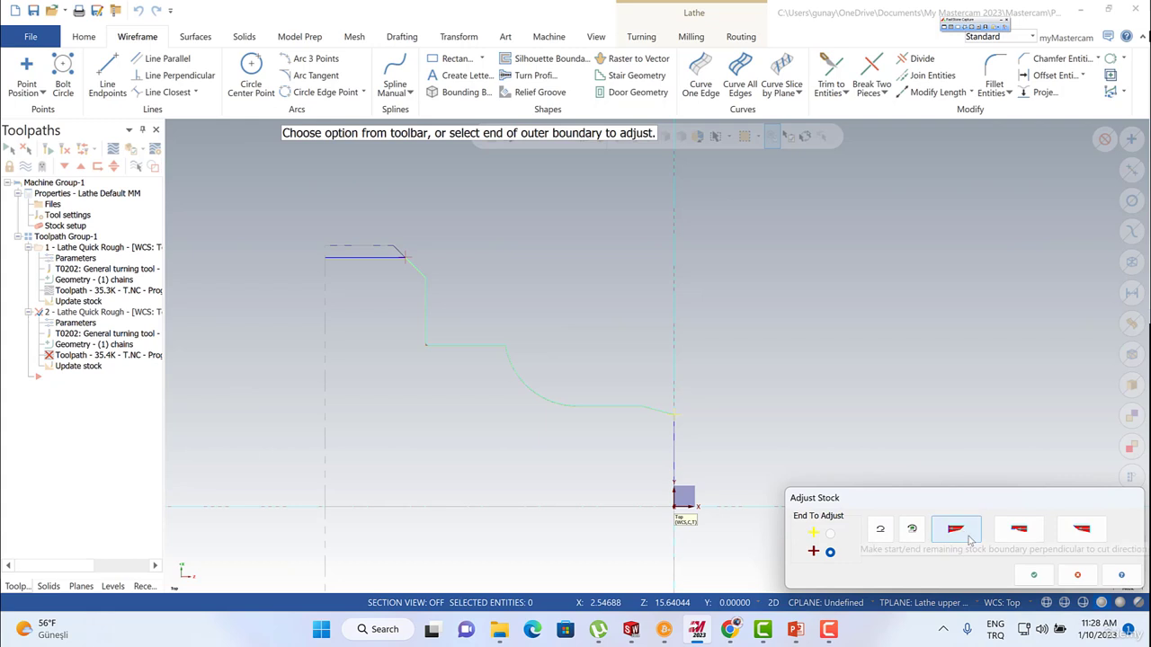
pyautogui.click(1016, 534)
pyautogui.click(1033, 575)
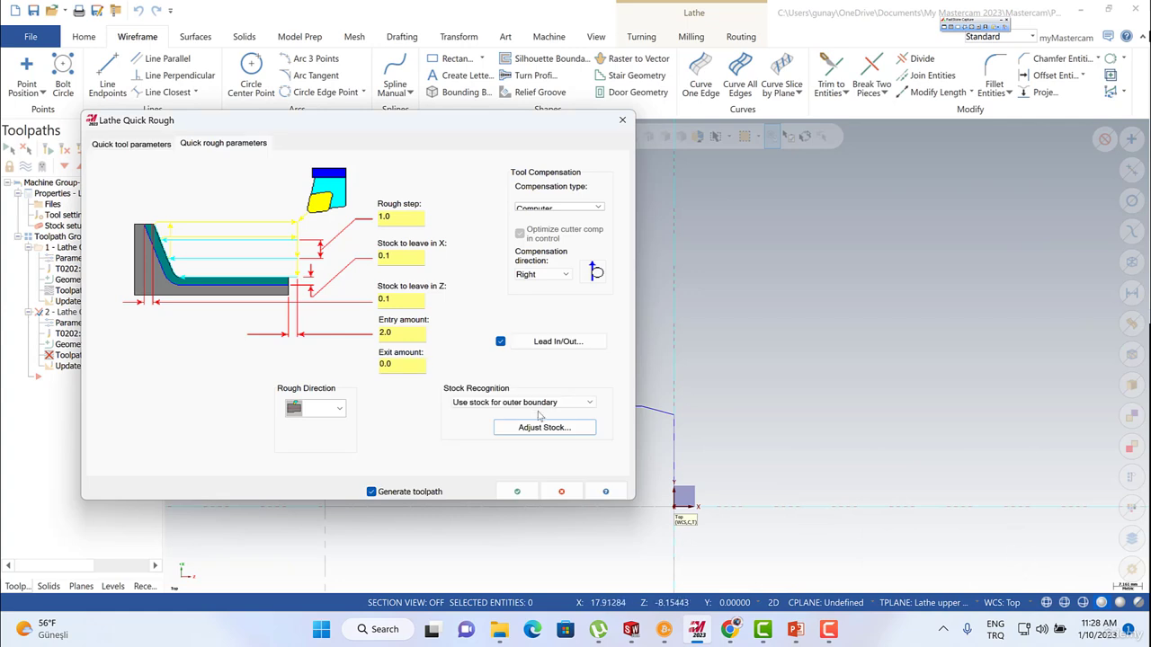
# Try Extend contour to stock only as stock recognition, with the remaining stock boundary parallel to the cut direction.
pyautogui.click(504, 404)
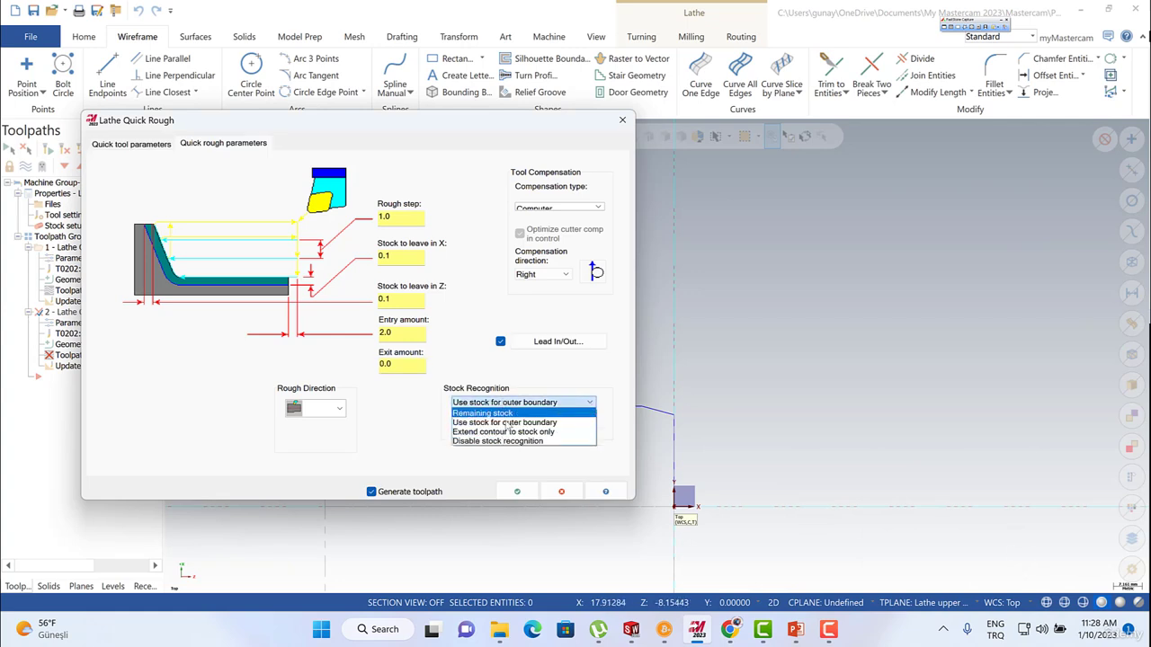
pyautogui.click(503, 431)
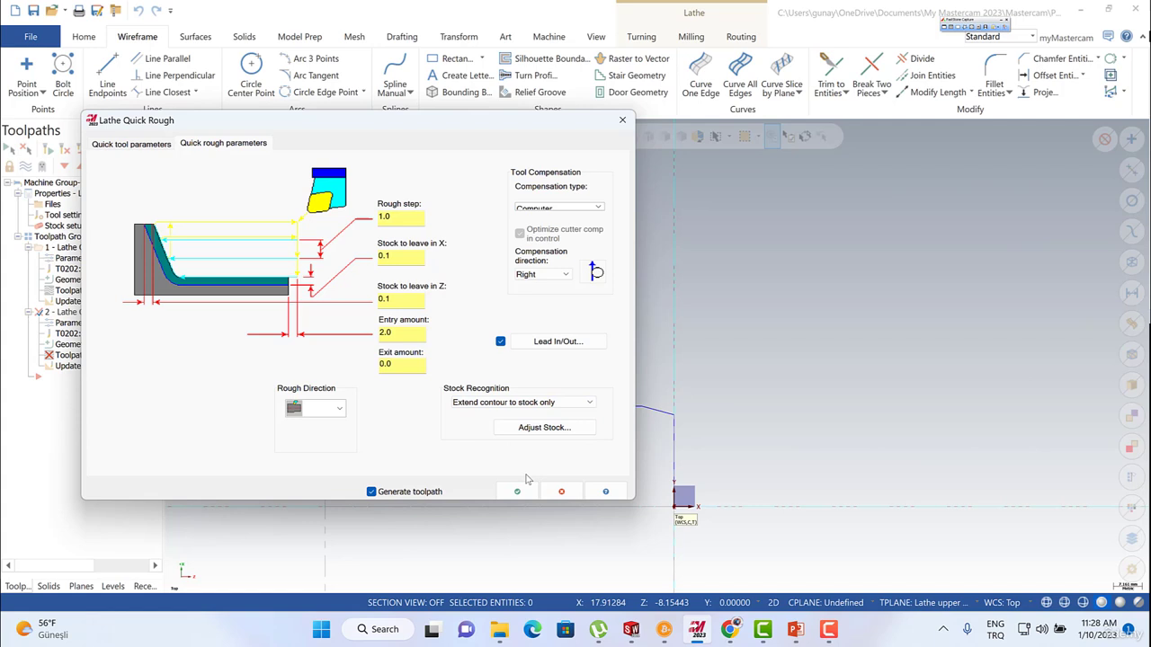
pyautogui.click(535, 428)
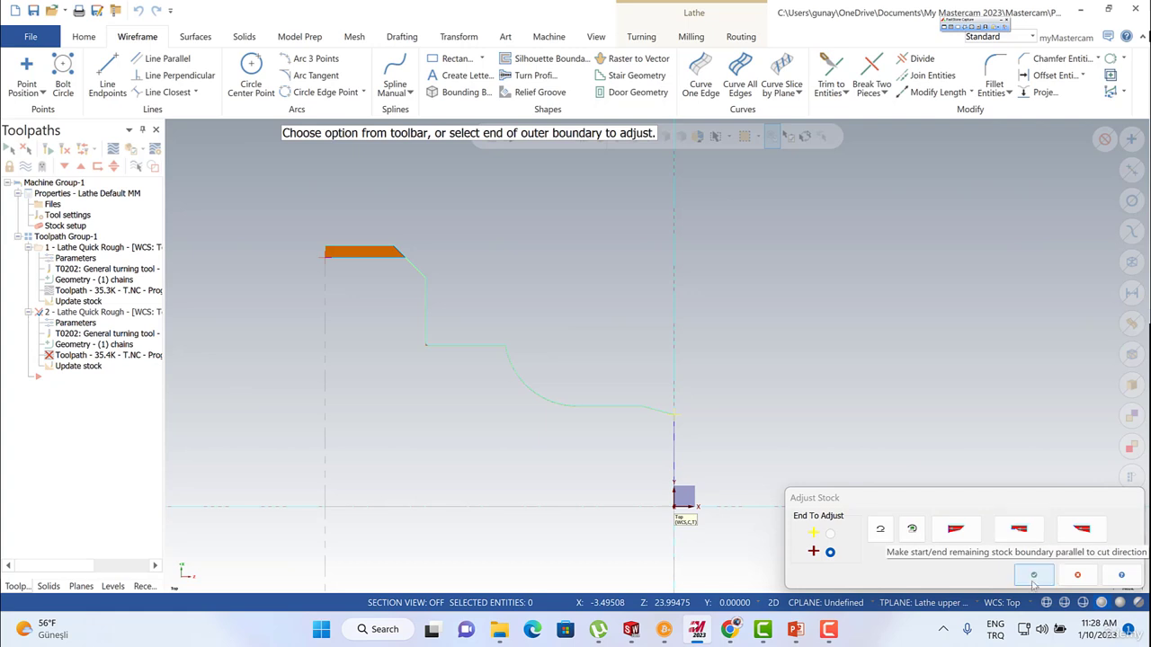
pyautogui.click(1034, 575)
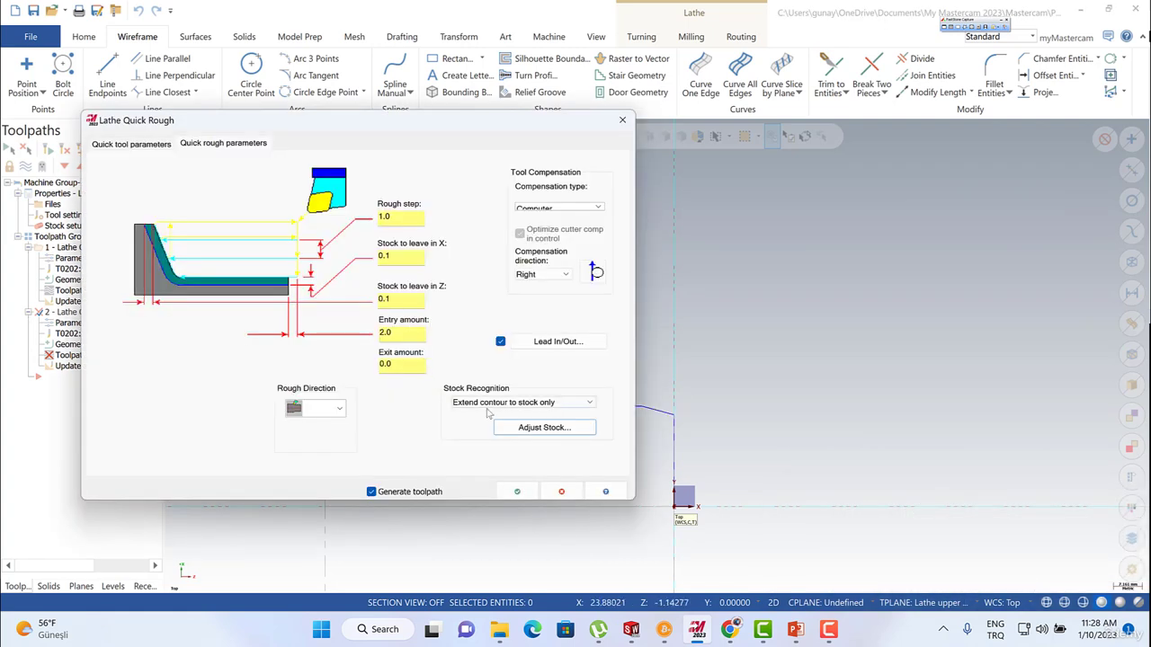
# Switch stock recognition back to Use stock for outer boundary, accept the stock adjustment, and regenerate the second quick rough toolpath.
pyautogui.click(487, 405)
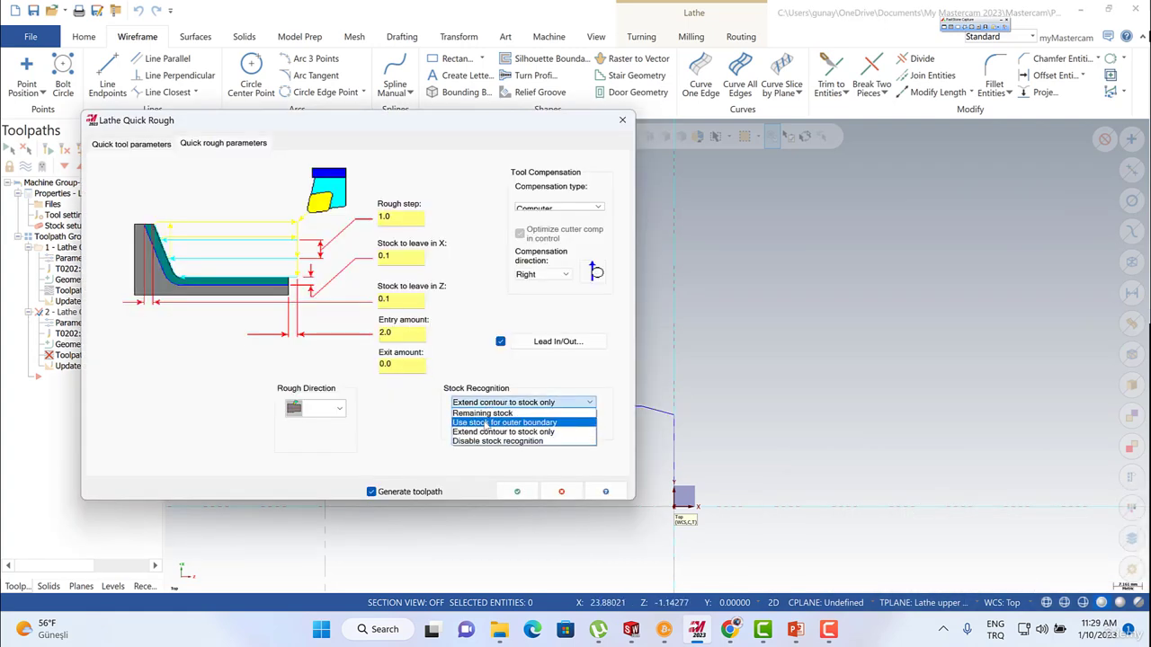
pyautogui.click(485, 423)
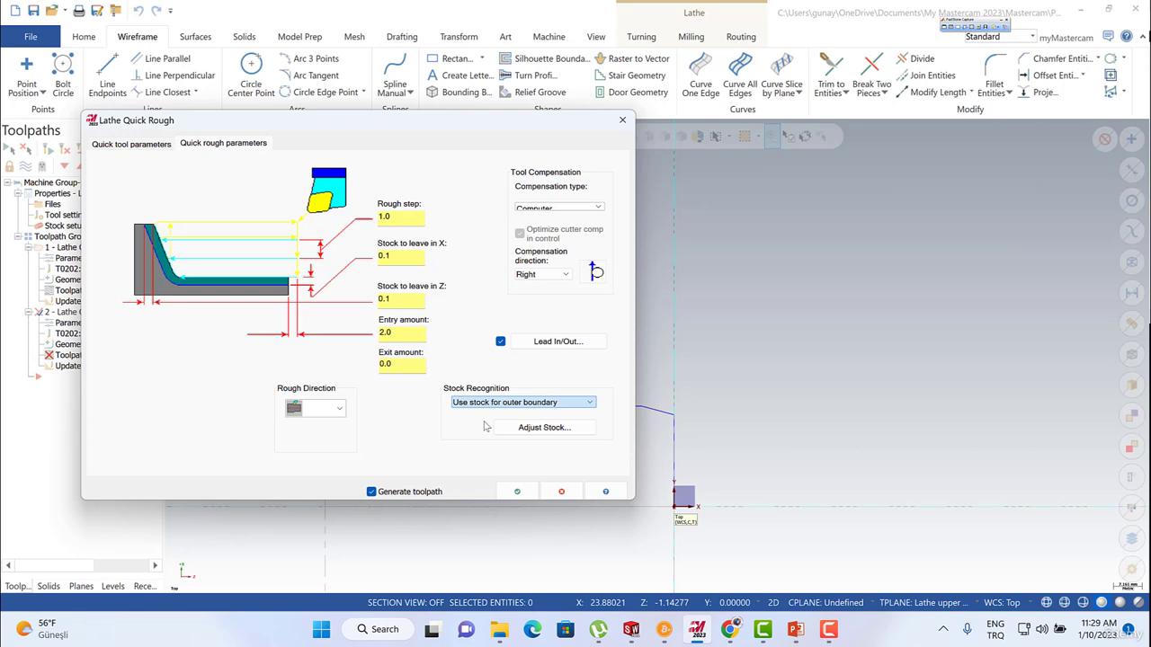
pyautogui.click(545, 426)
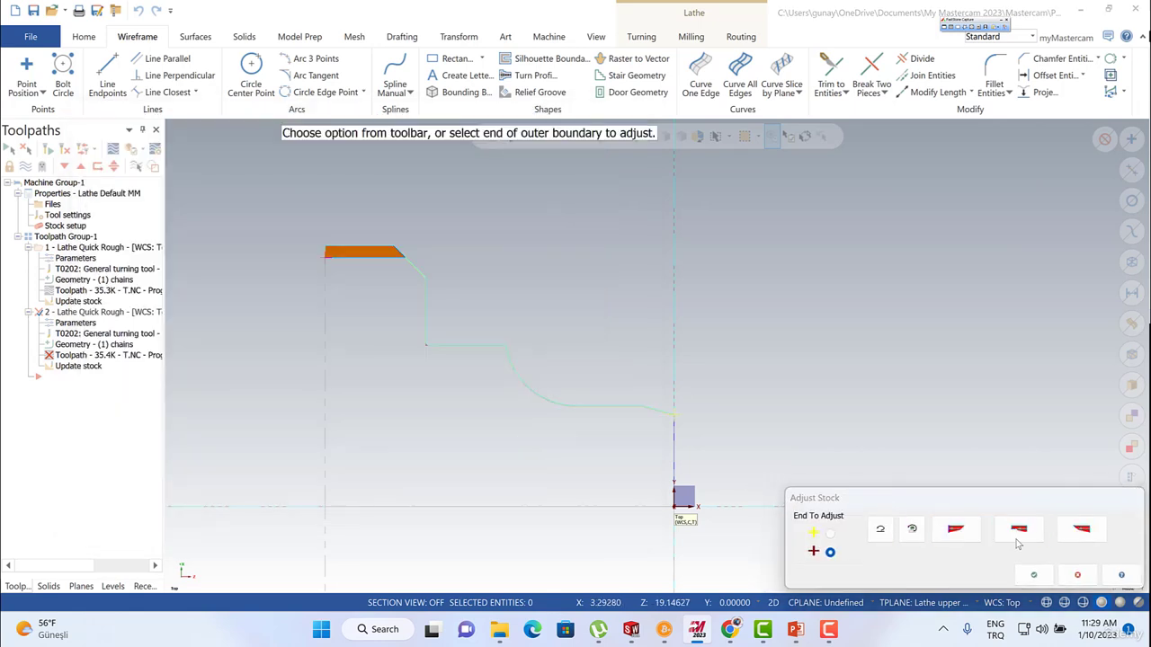
pyautogui.click(1034, 575)
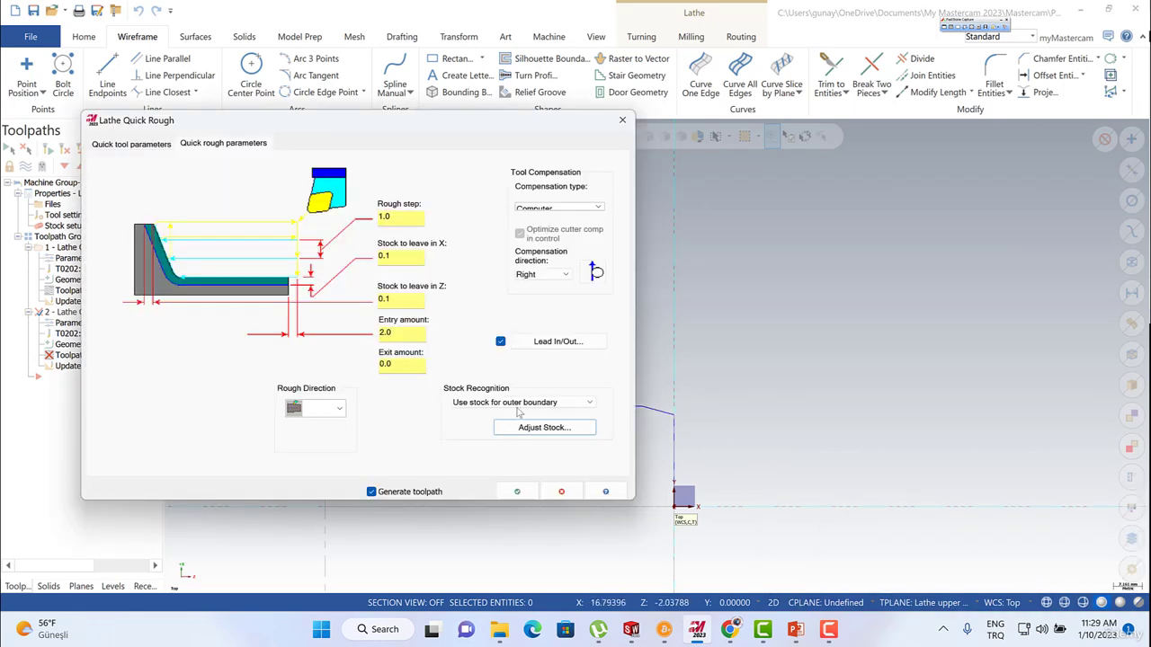
pyautogui.click(518, 491)
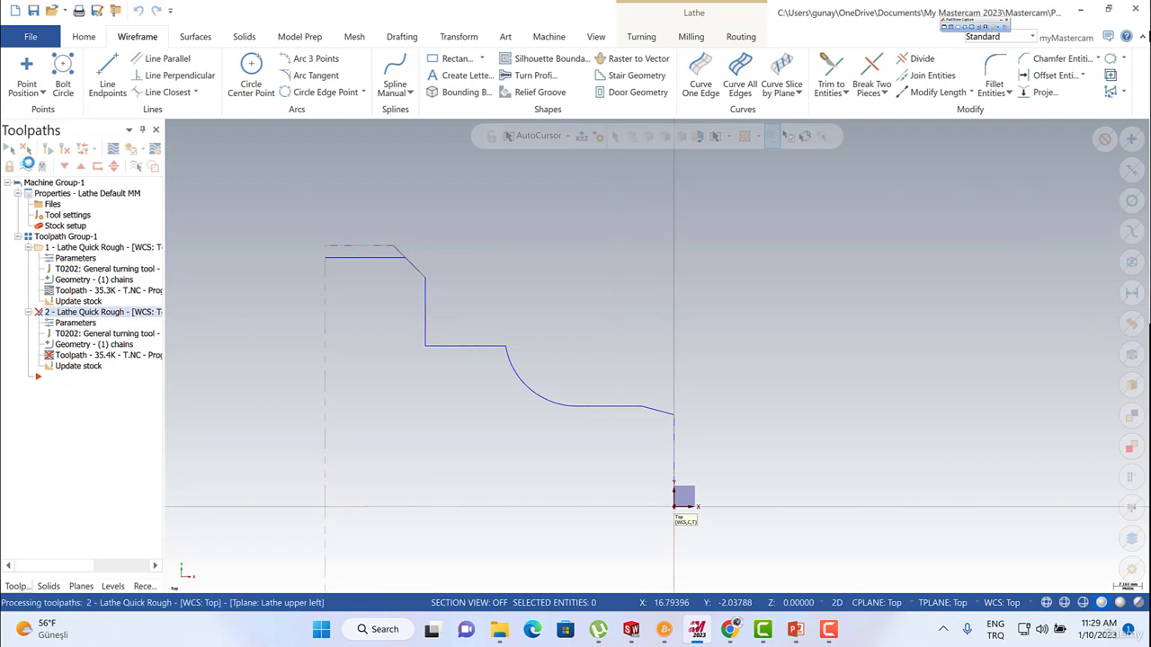
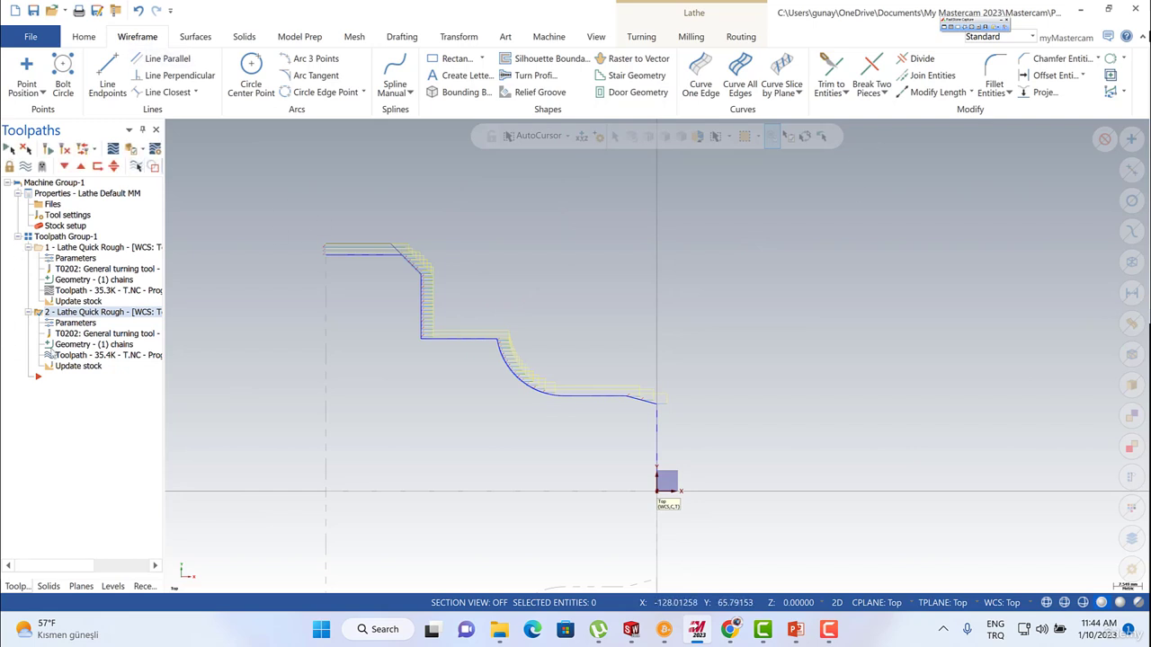
# Review the second quick rough operation's stock recognition options, keeping Use stock for outer boundary.
pyautogui.click(94, 314)
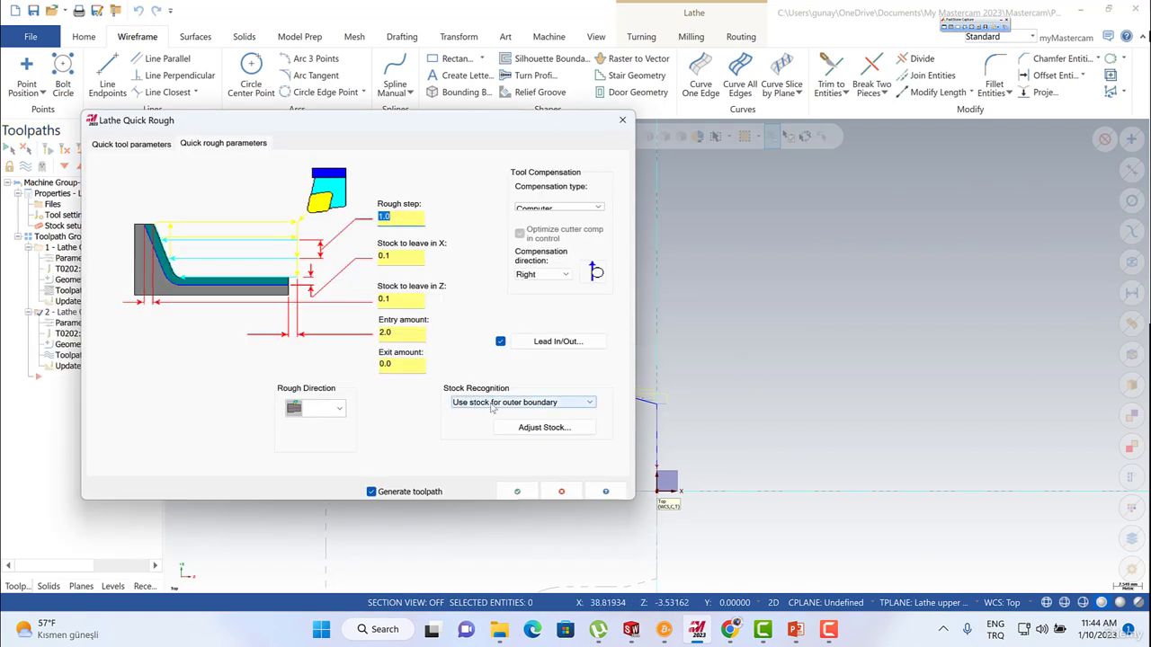
pyautogui.click(503, 404)
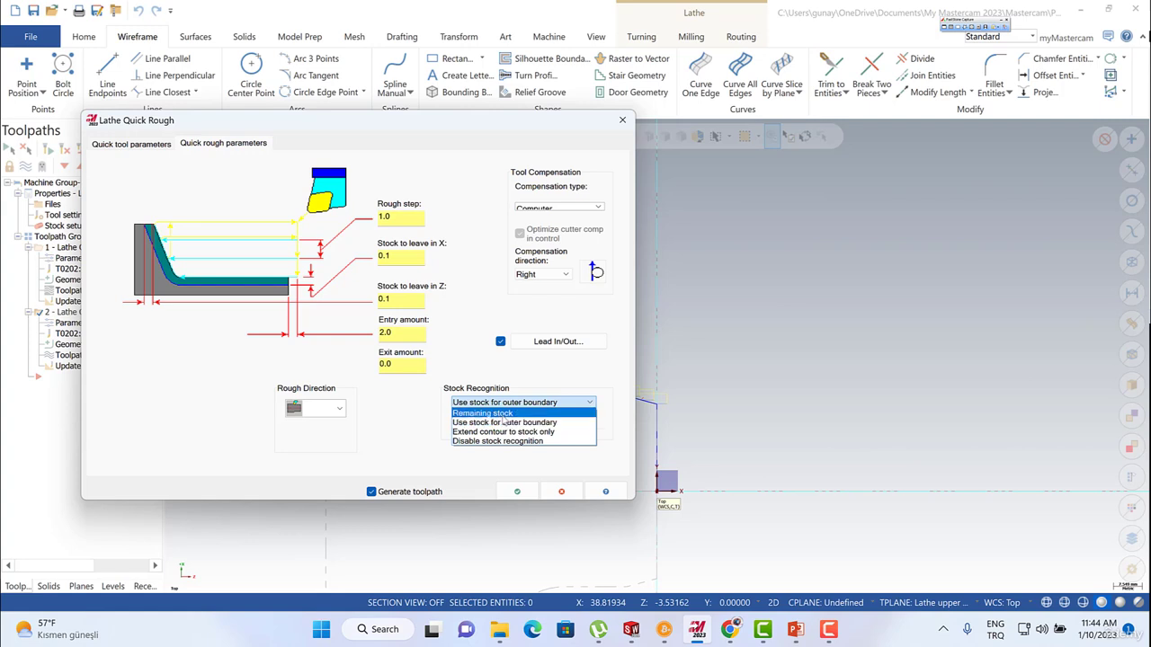
pyautogui.click(555, 492)
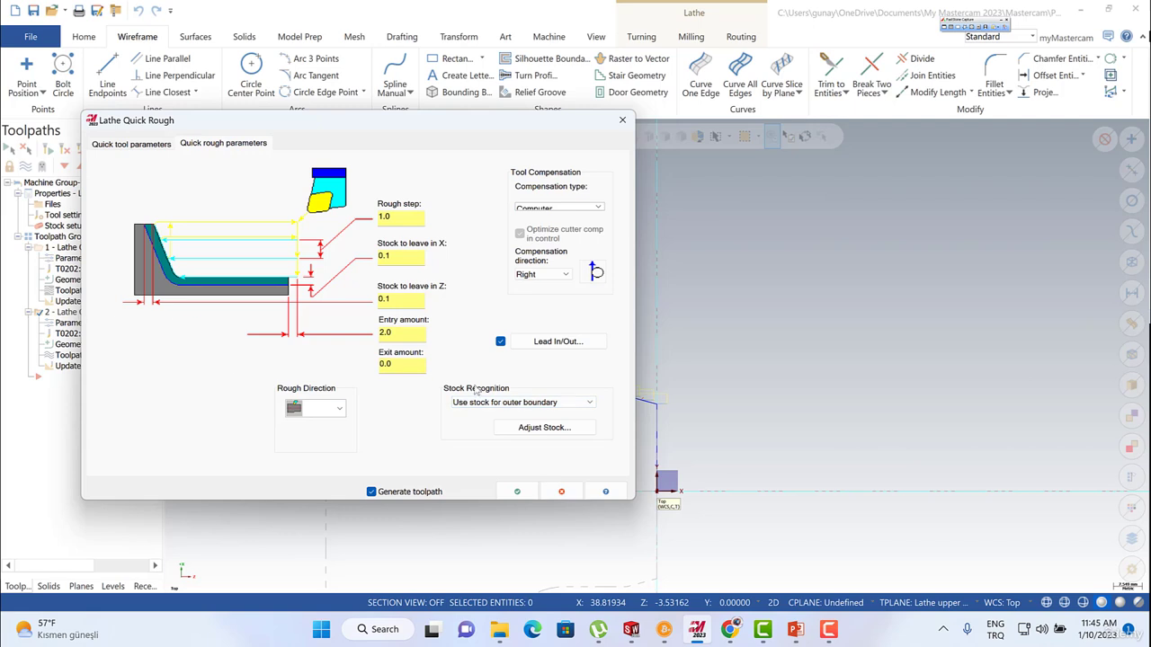
pyautogui.click(517, 492)
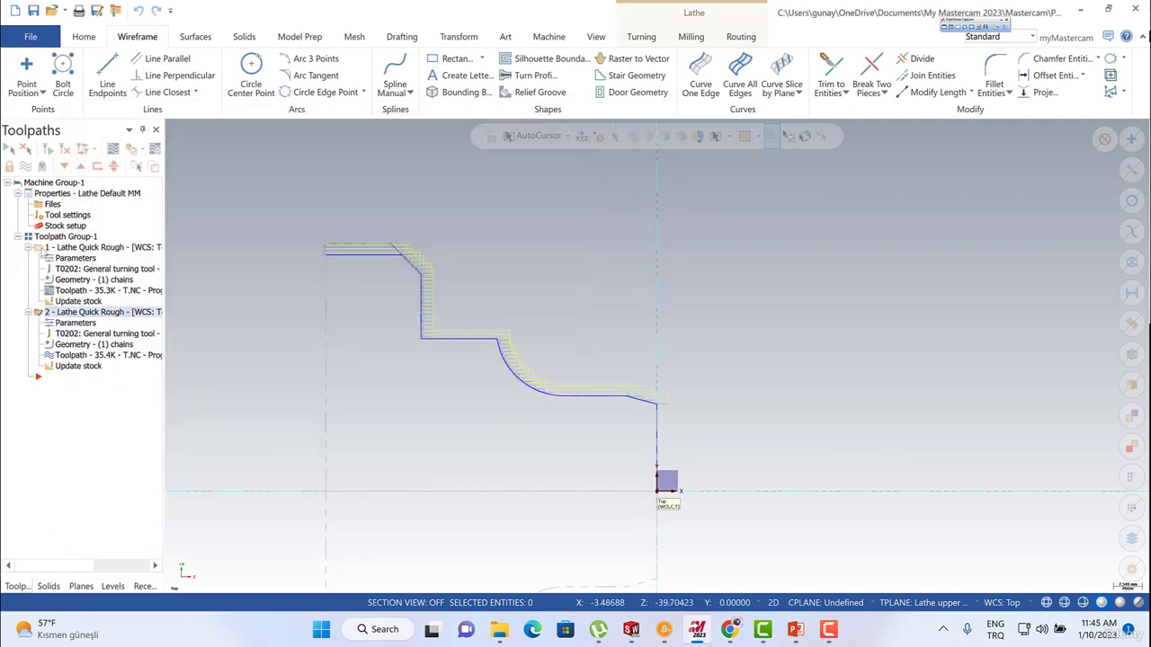
# Toggle the display of the first quick rough toolpath to compare it with the second.
pyautogui.click(40, 252)
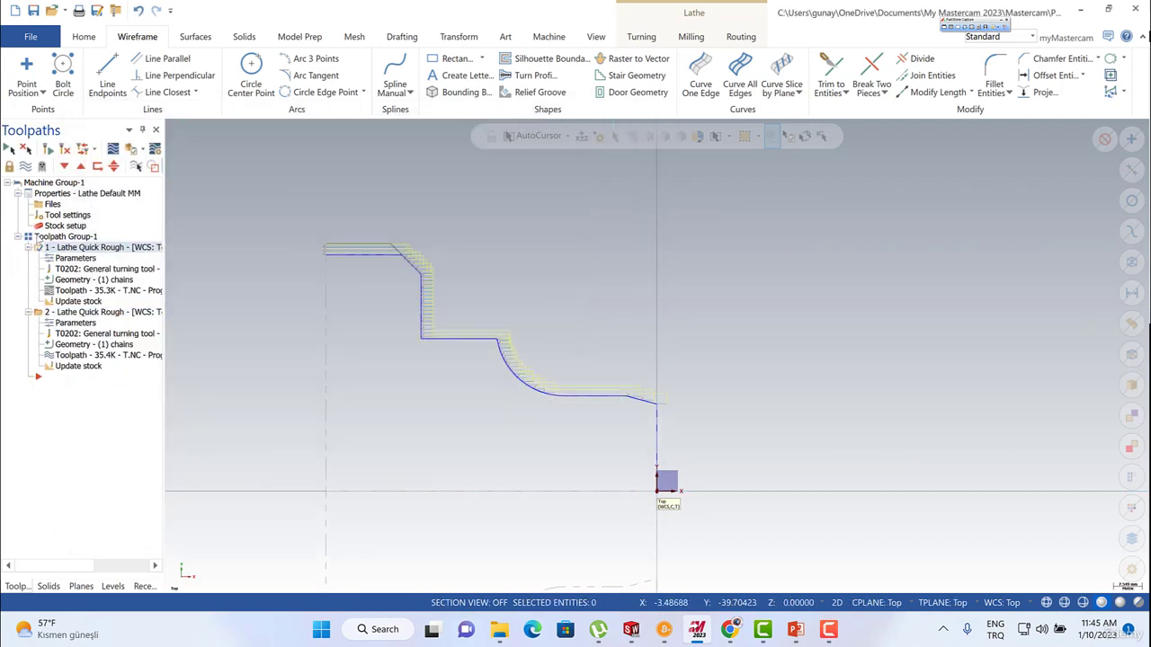
pyautogui.click(26, 166)
pyautogui.click(29, 171)
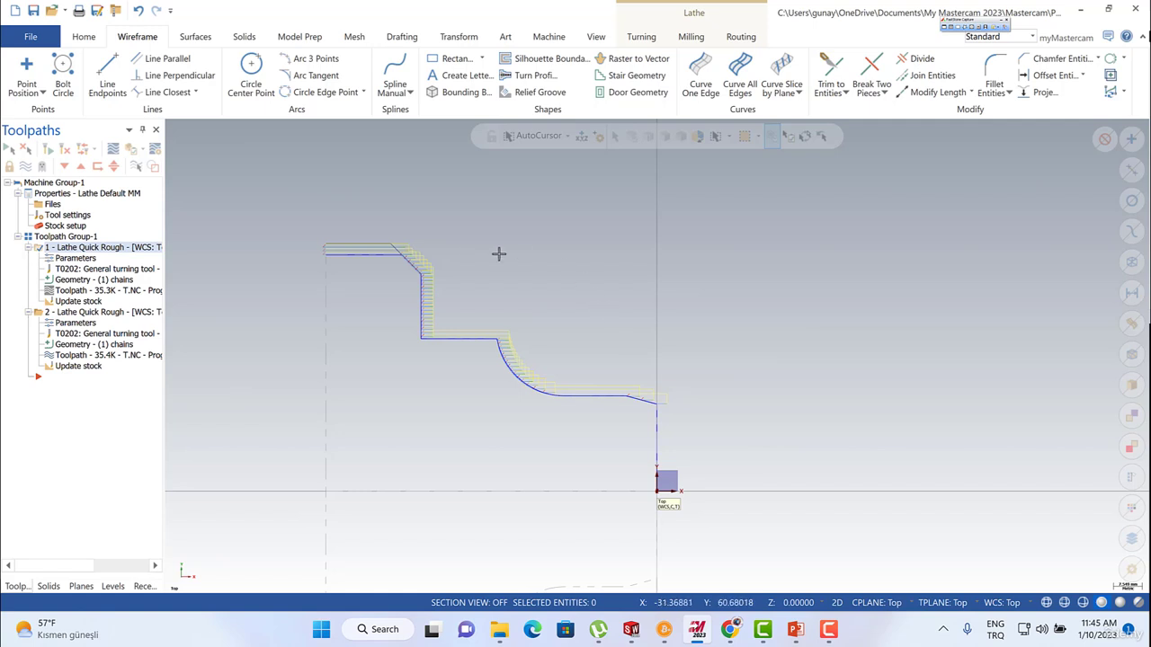
# Add a new default lathe machine group and move the second Lathe Quick Rough operation into its toolpath group.
pyautogui.click(99, 312)
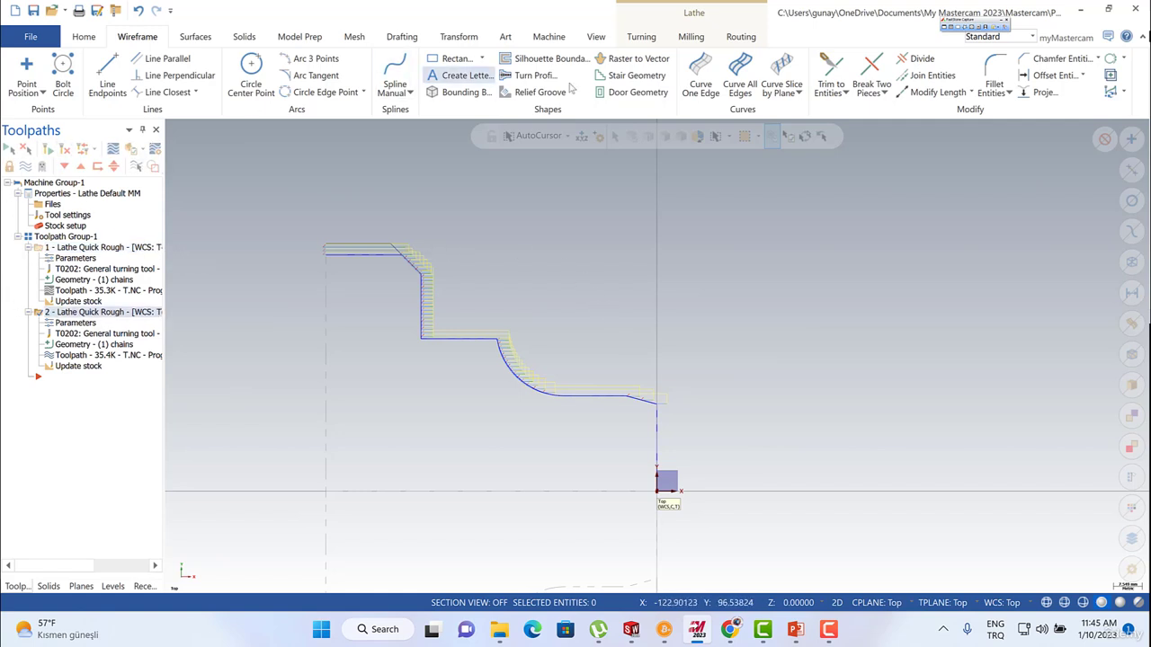
pyautogui.click(691, 39)
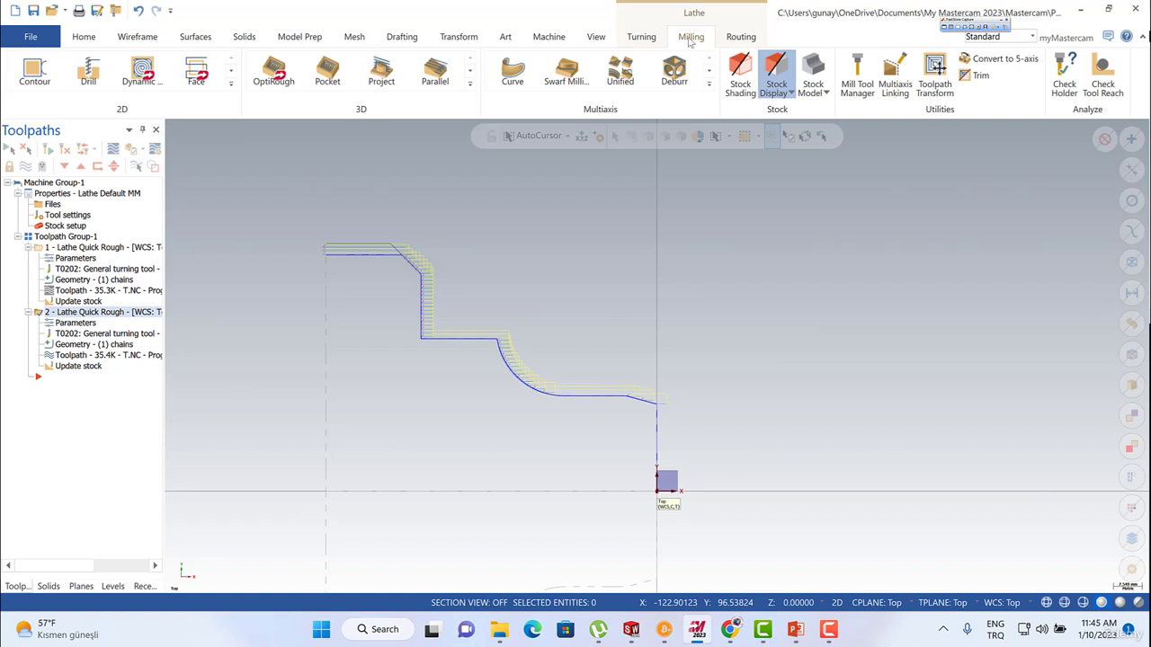
pyautogui.click(548, 37)
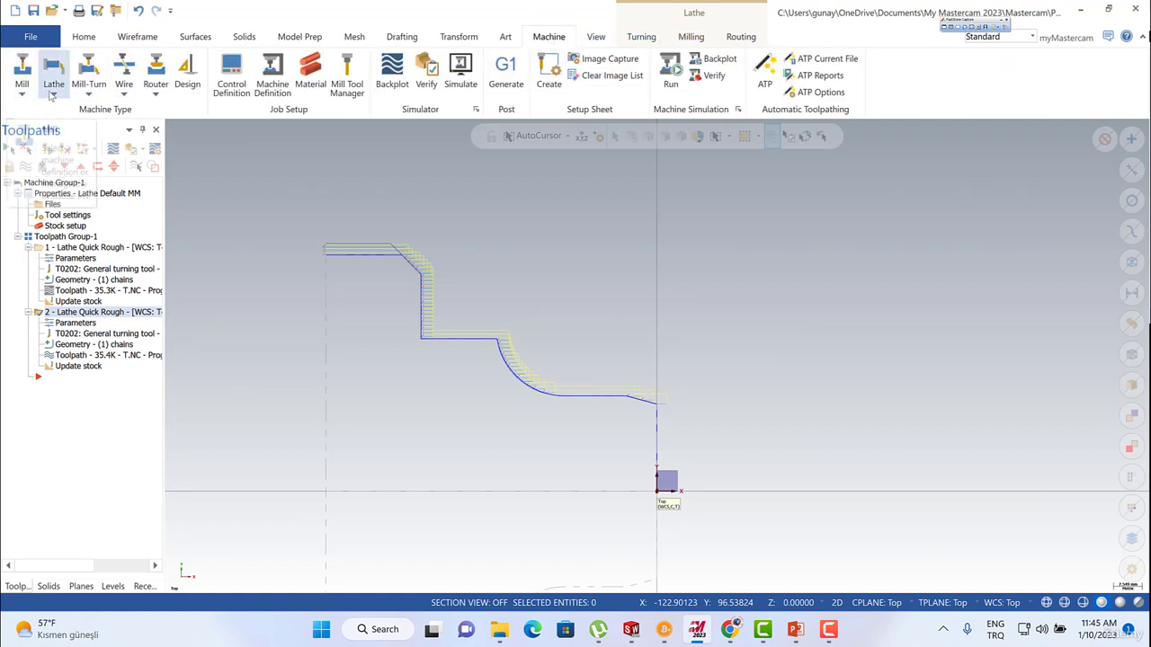
pyautogui.click(53, 96)
pyautogui.click(70, 109)
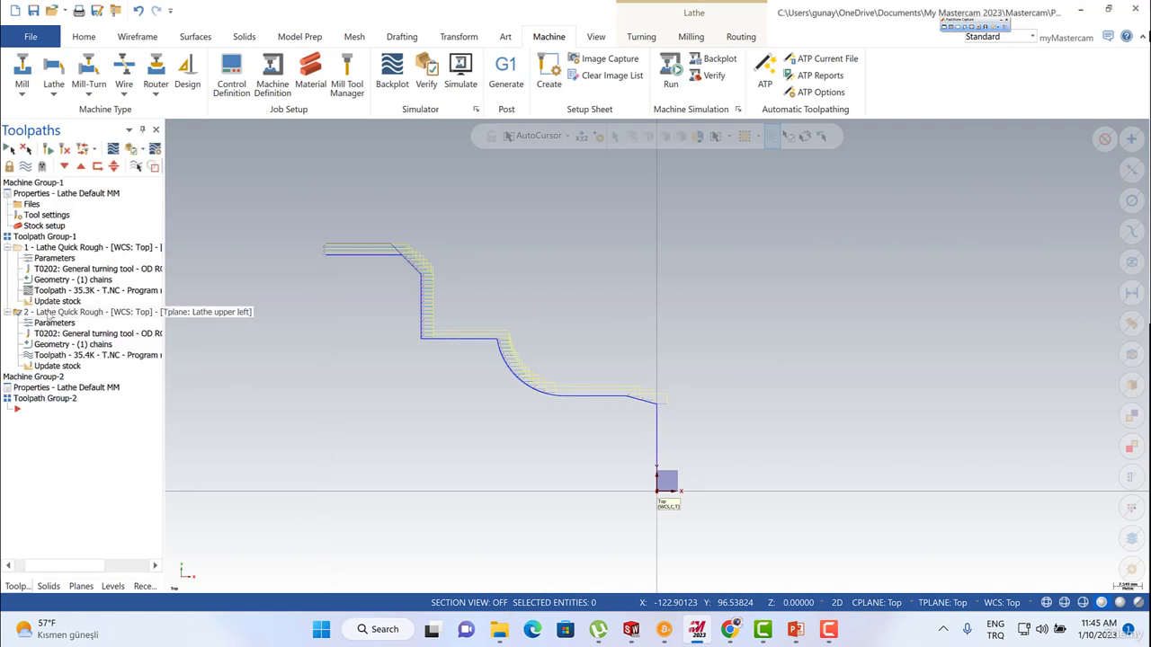
pyautogui.press('Delete')
pyautogui.hotkey('ctrl', 'v')
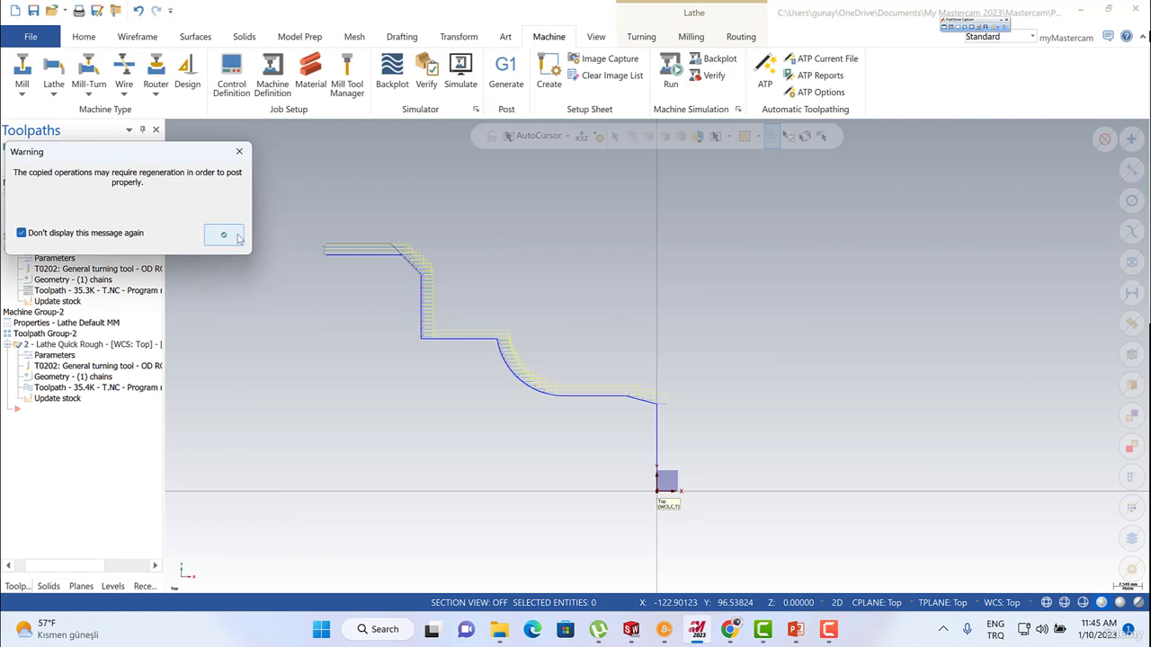
pyautogui.click(224, 235)
# Check the first machine group's stock setup and place the insert position after its quick rough operation.
pyautogui.click(18, 248)
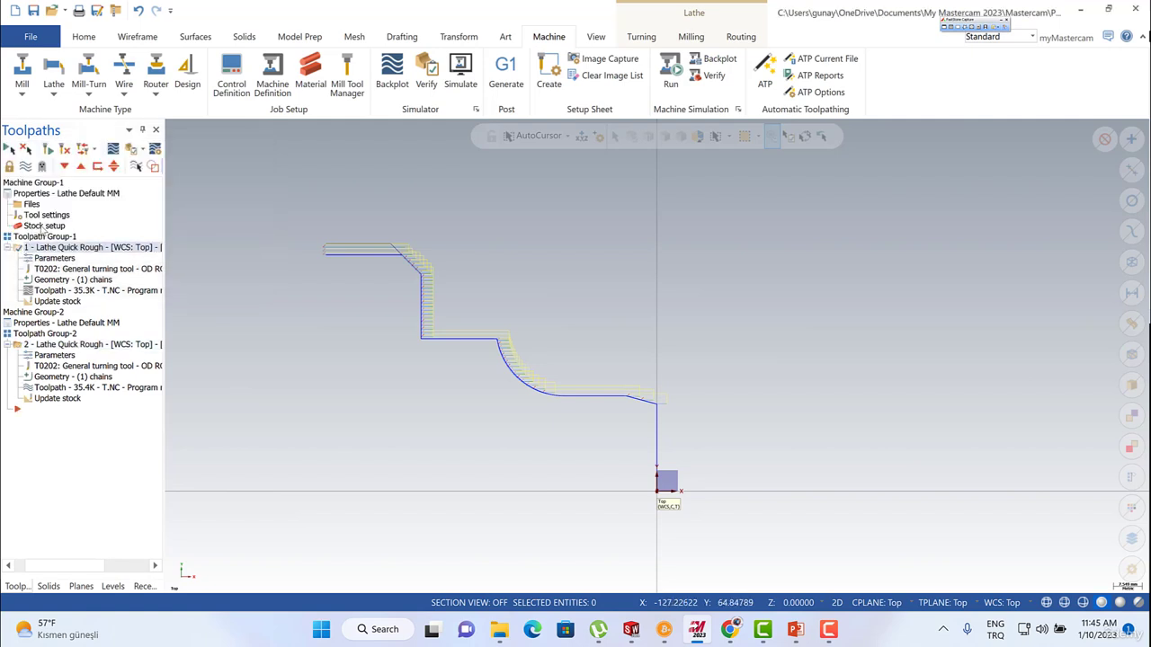
pyautogui.click(40, 226)
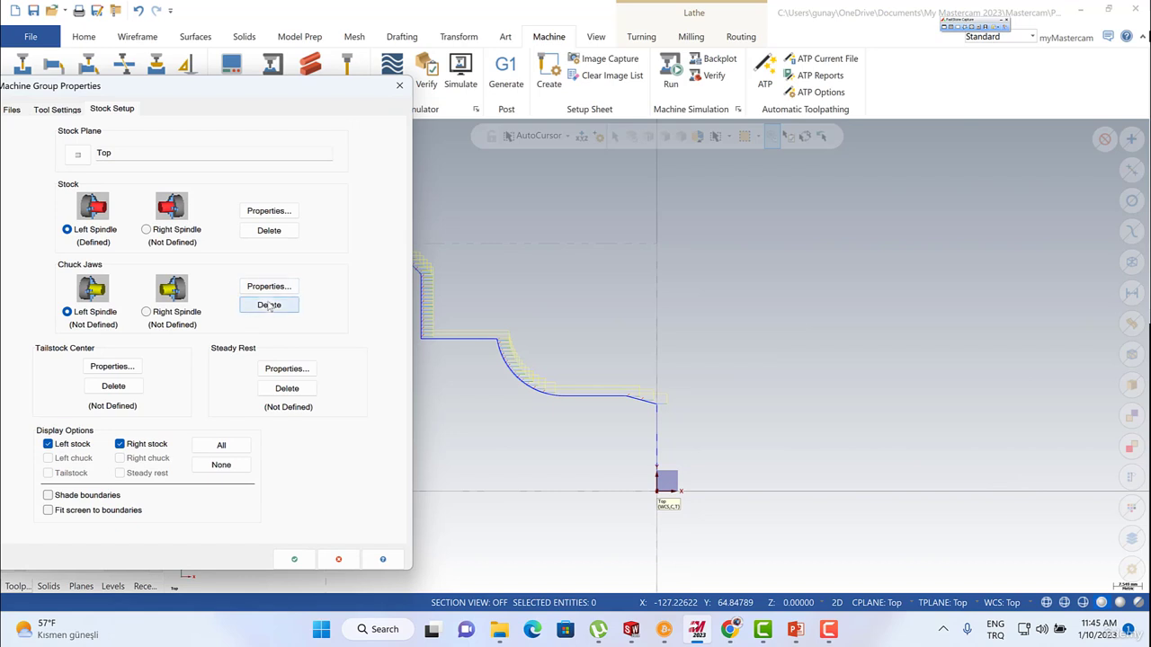
pyautogui.click(293, 559)
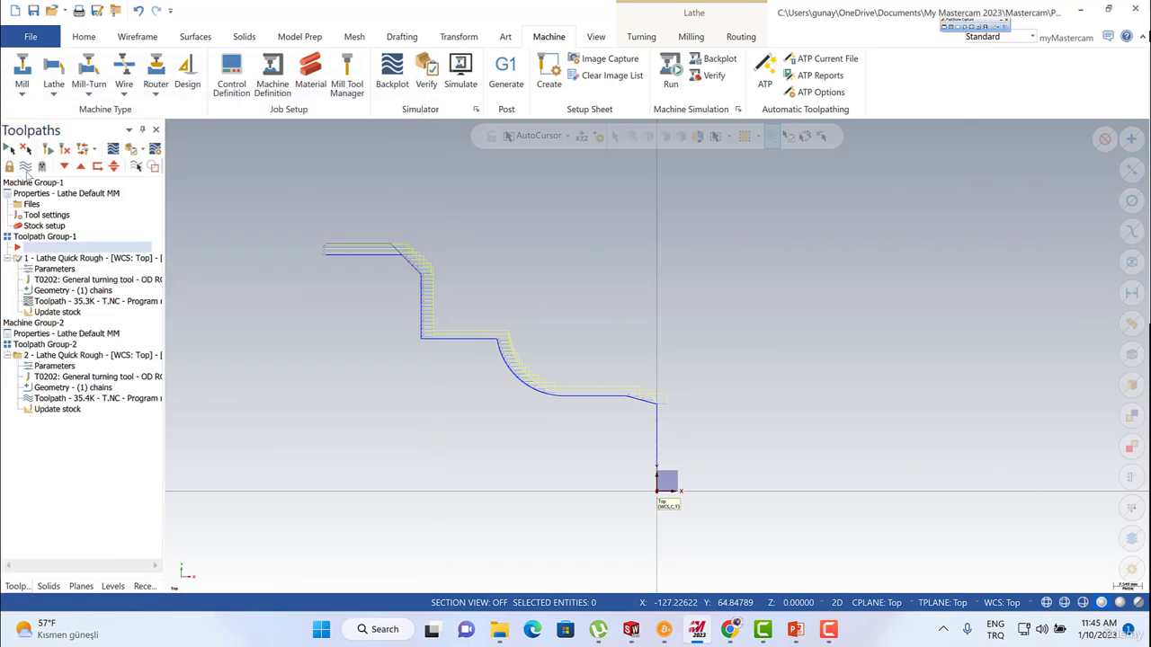
pyautogui.moveTo(165, 227); pyautogui.dragTo(278, 237)
pyautogui.click(64, 166)
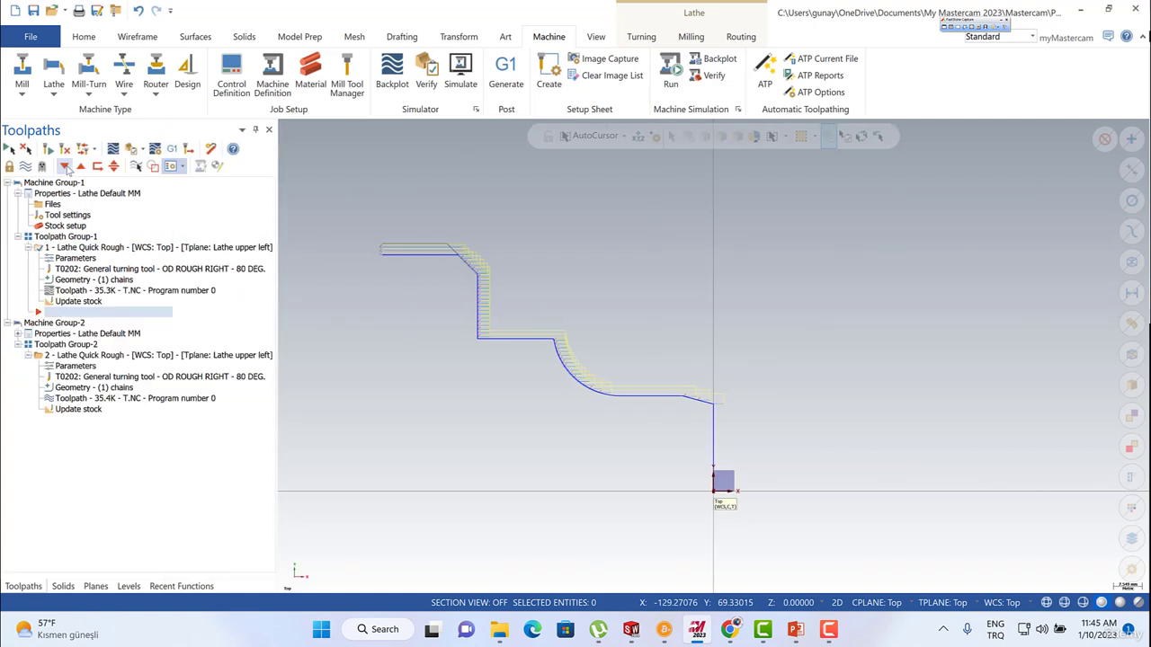
# Show the first quick rough toolpath for comparison, and hide the toolpaths of both operations.
pyautogui.click(25, 167)
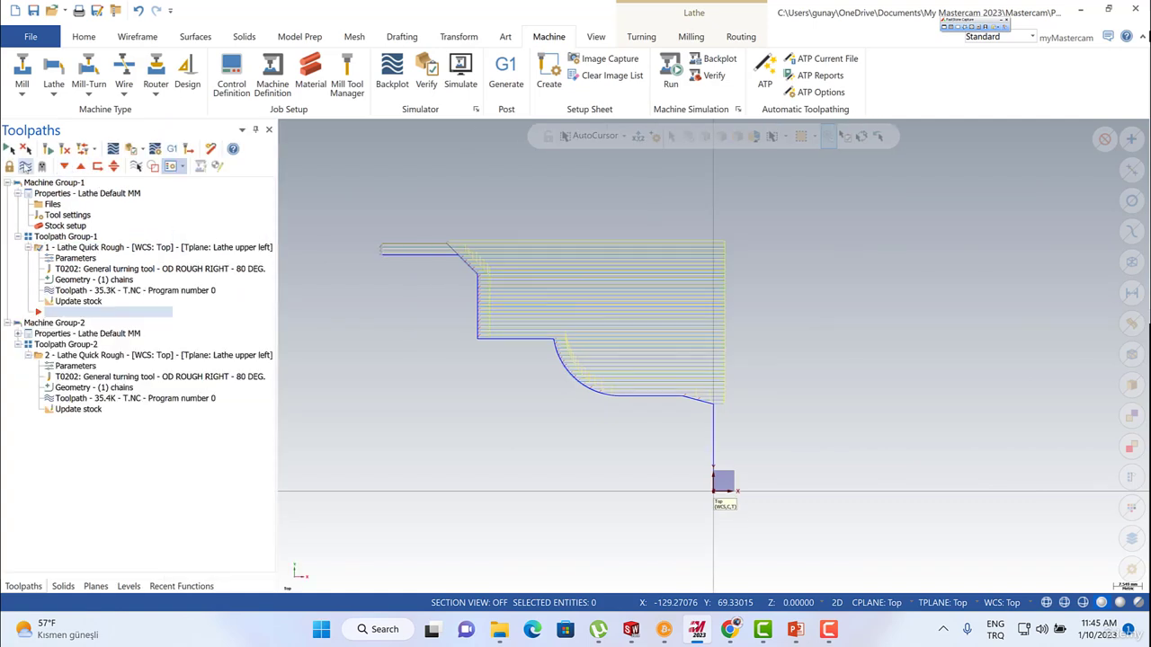
pyautogui.click(37, 356)
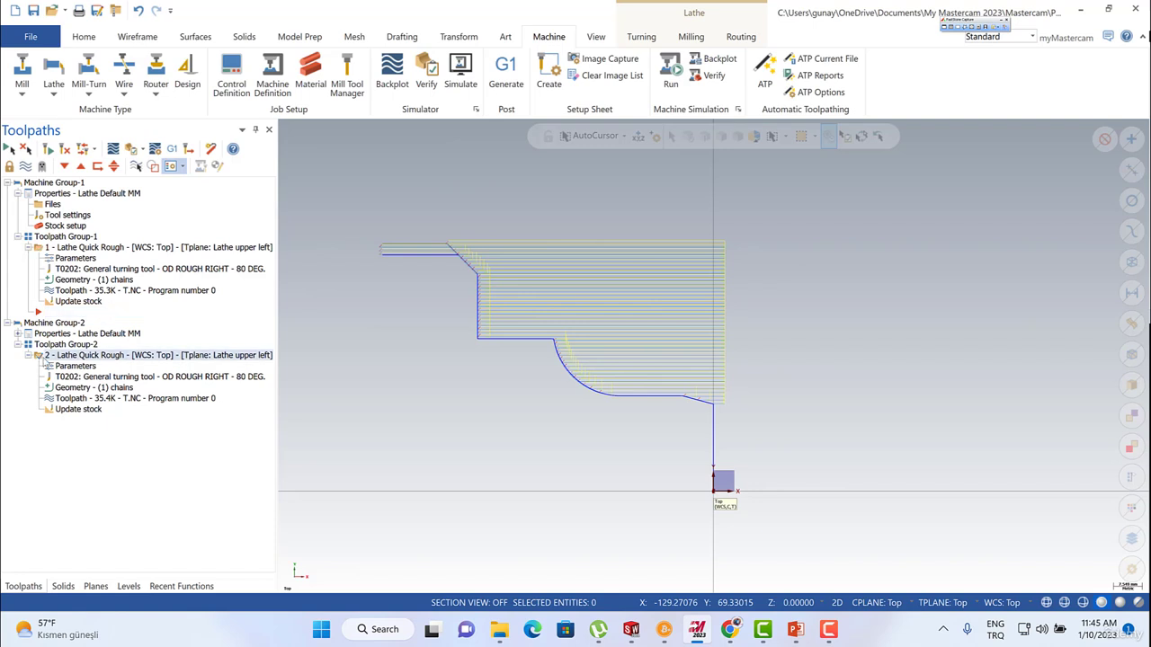
pyautogui.click(26, 167)
pyautogui.click(25, 169)
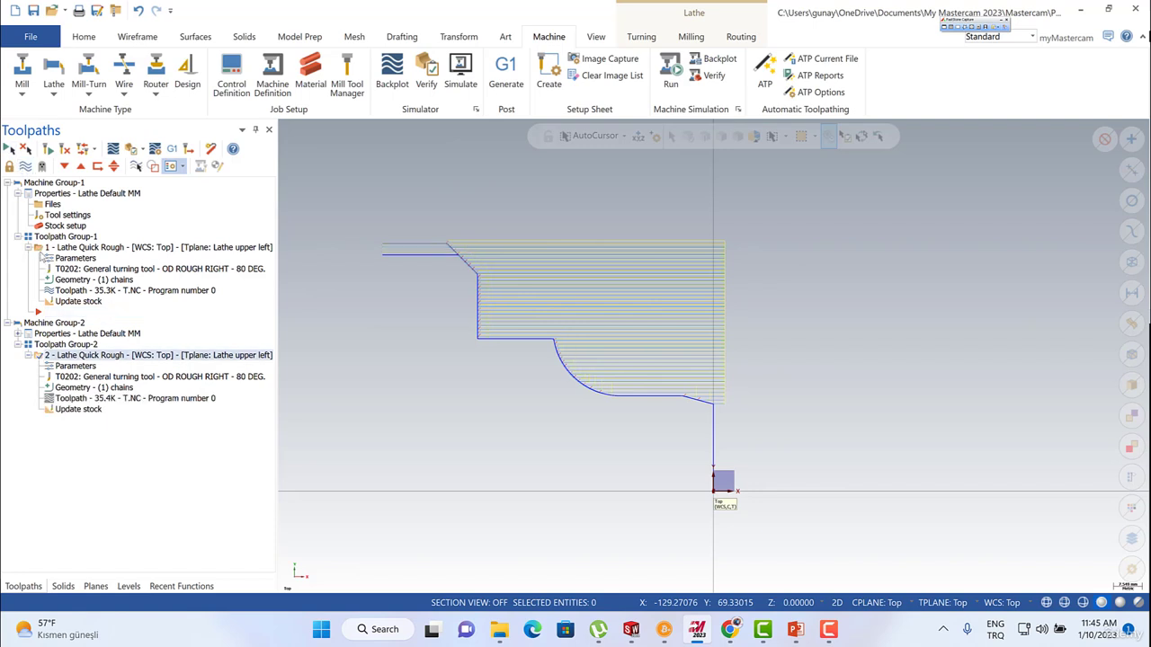
pyautogui.click(43, 249)
pyautogui.click(25, 168)
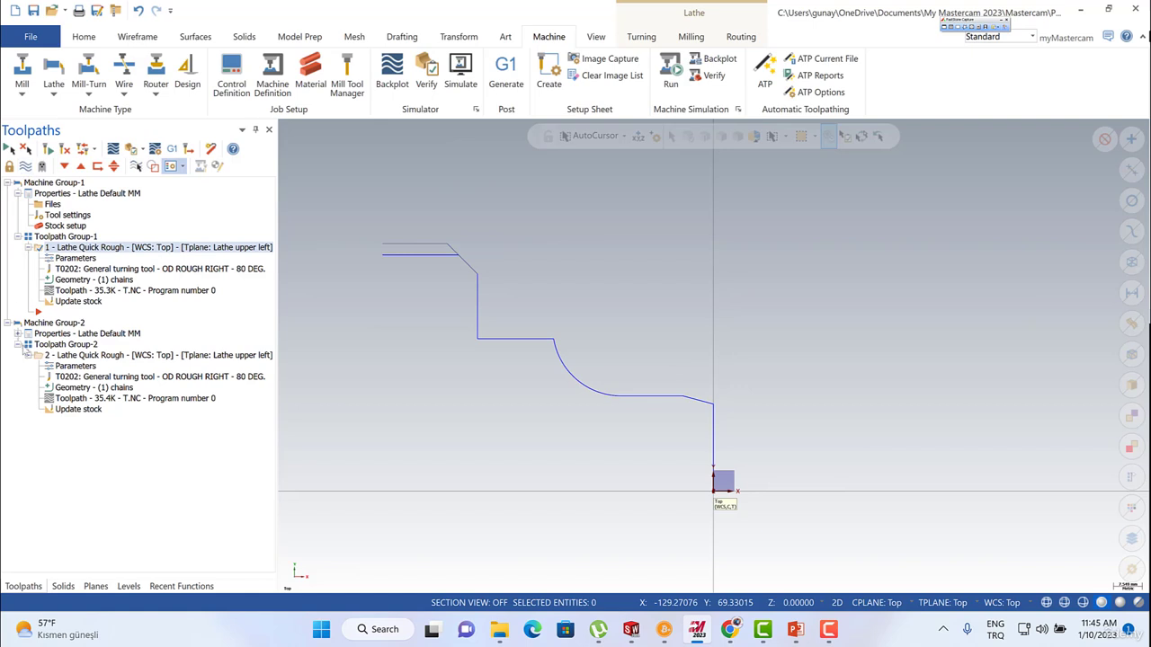
# Define the second machine group's left spindle stock from two points as a cylinder with OD 130 and length 87.
pyautogui.click(40, 355)
pyautogui.click(17, 334)
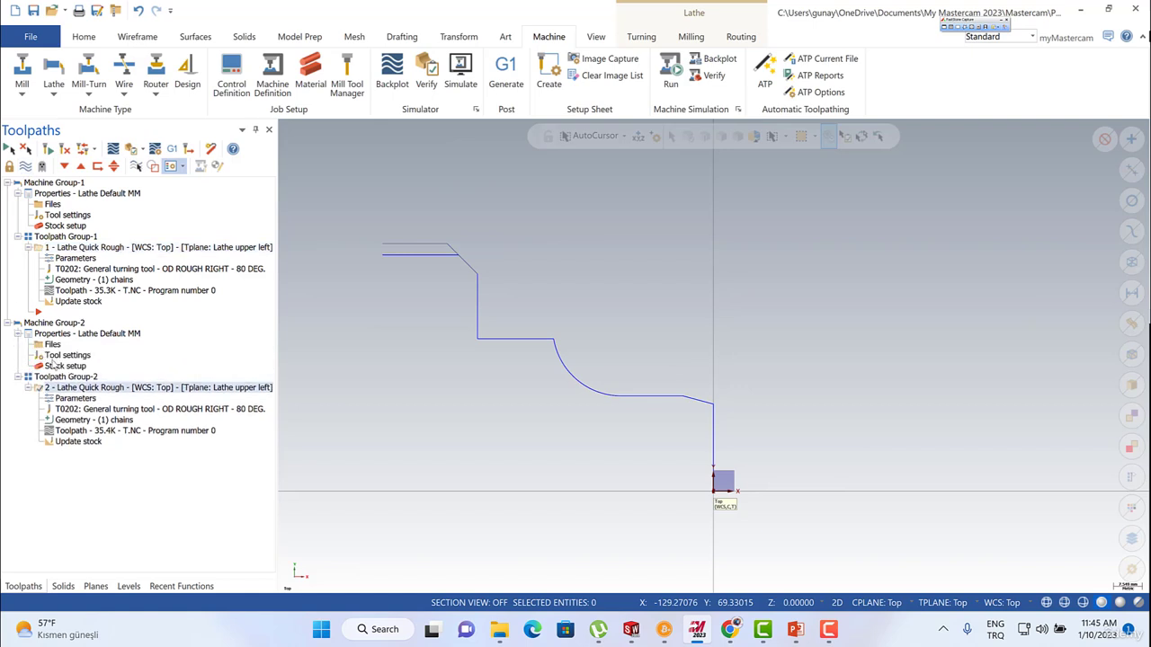
pyautogui.doubleClick(59, 365)
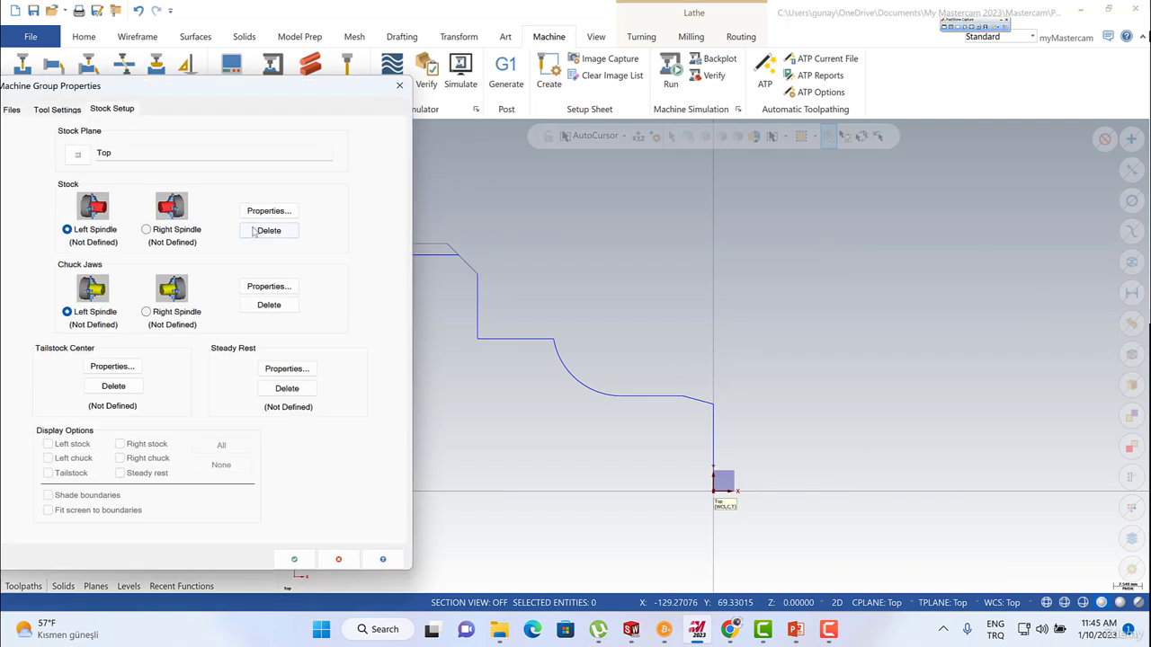
pyautogui.click(270, 212)
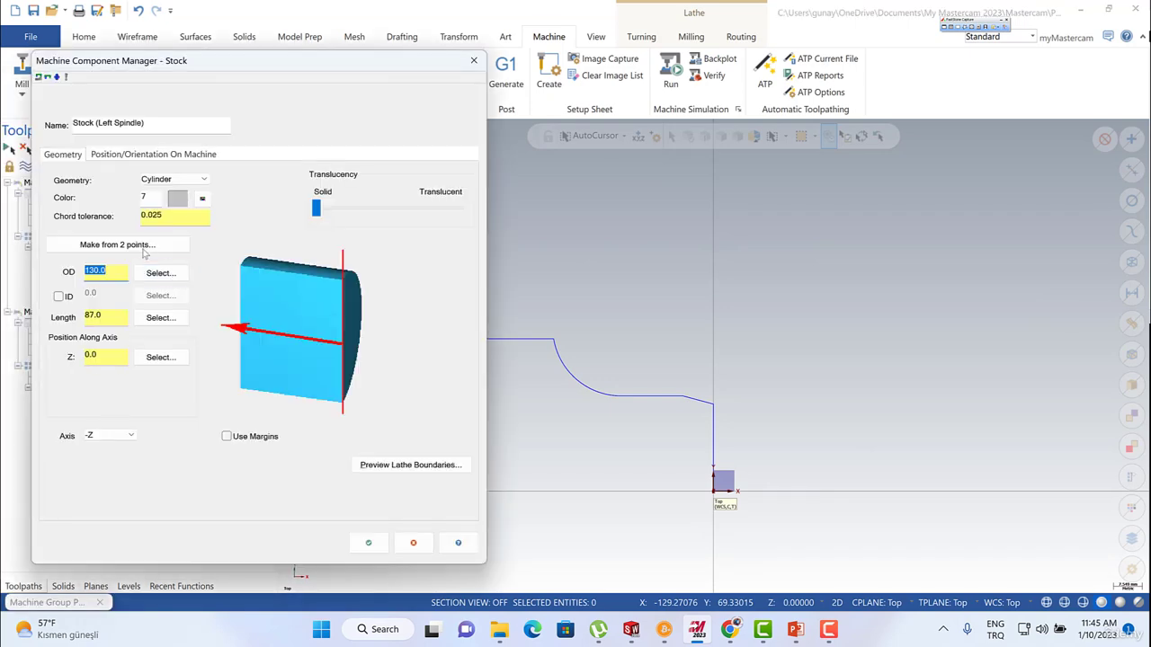
pyautogui.click(142, 252)
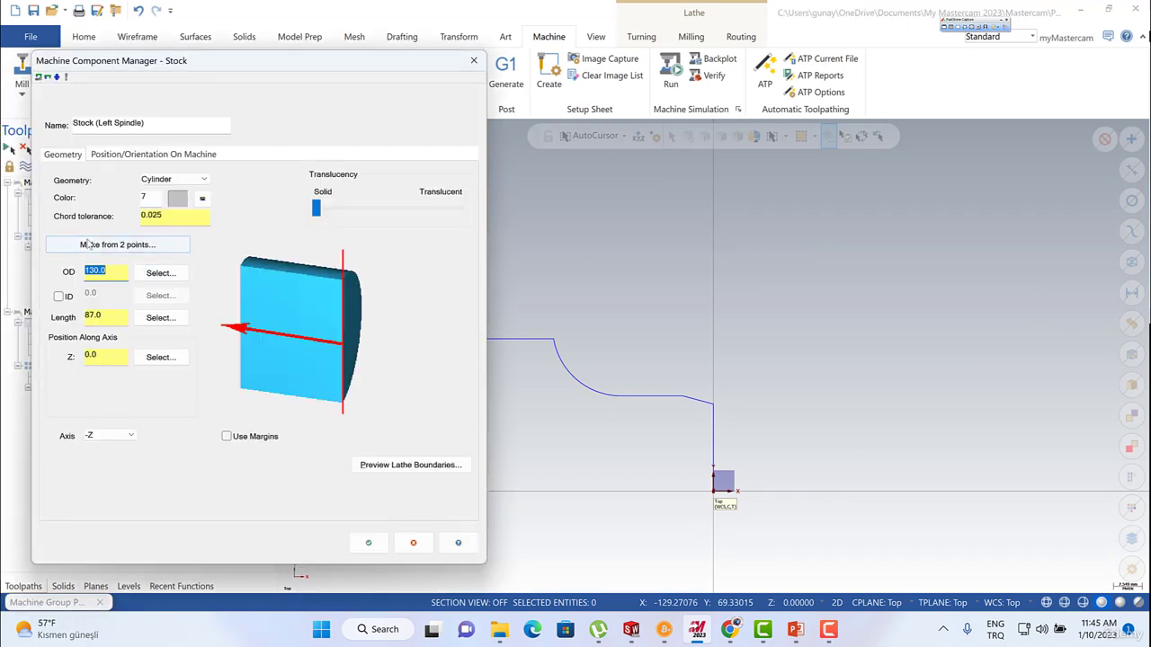
pyautogui.click(384, 245)
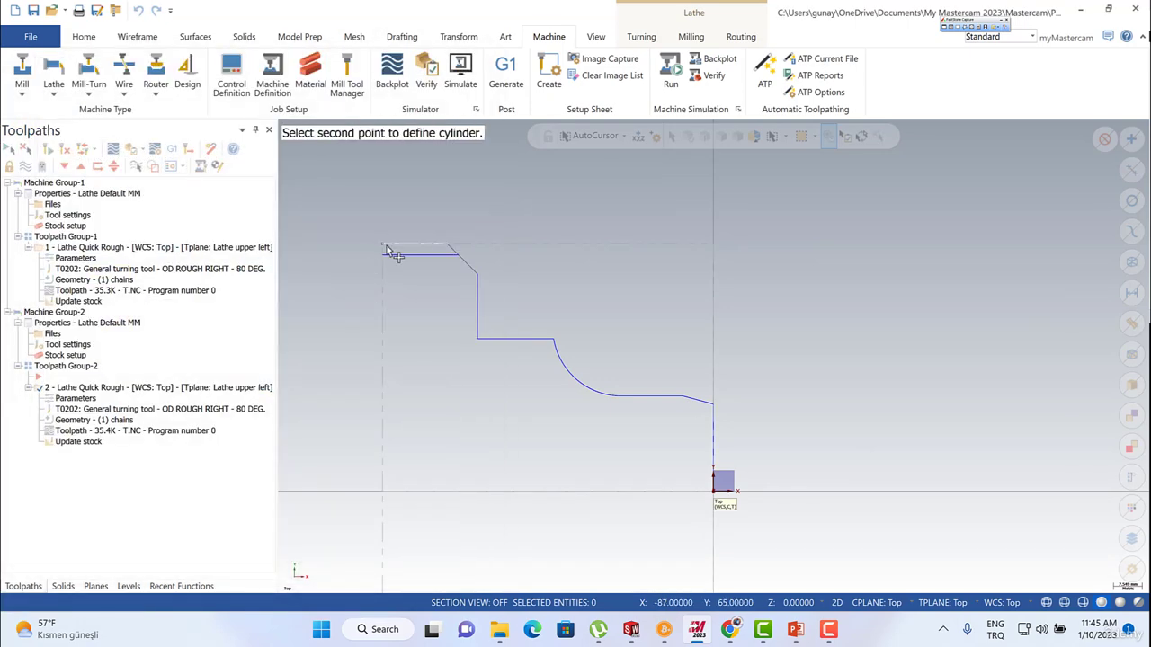
pyautogui.click(713, 490)
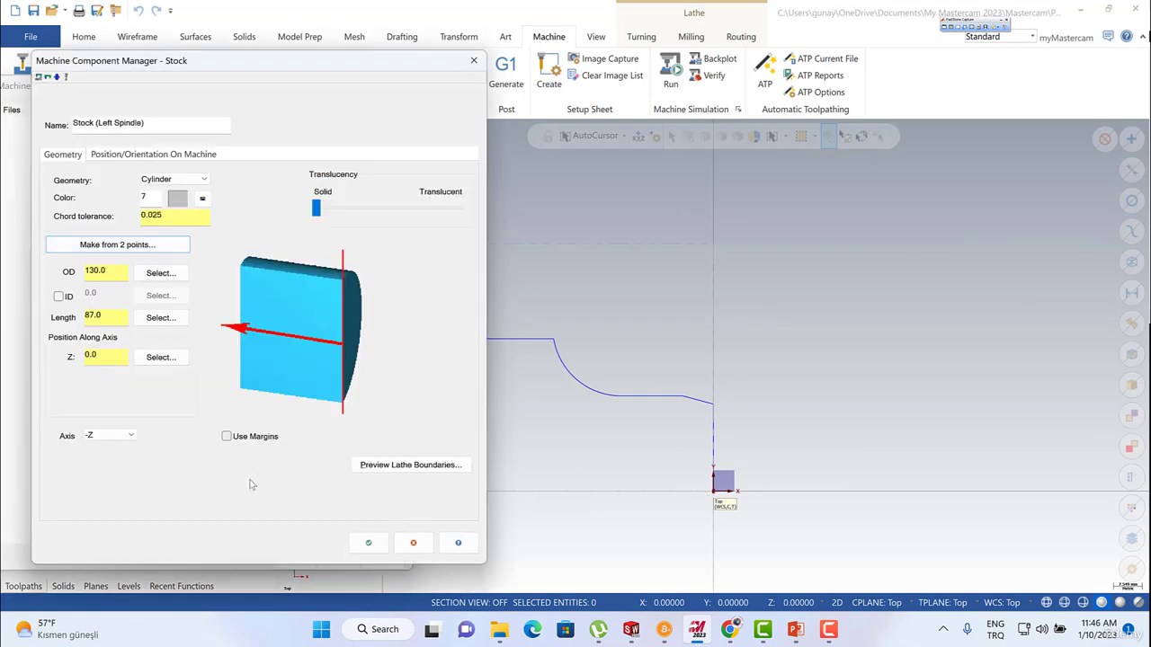
pyautogui.click(364, 542)
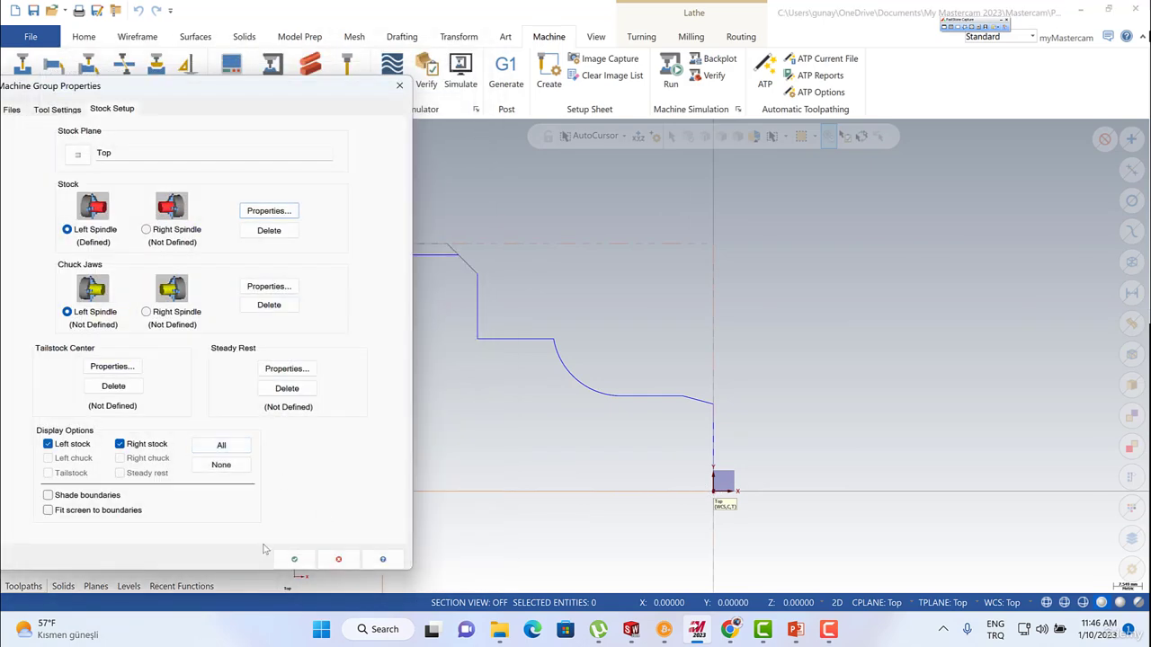
pyautogui.click(294, 559)
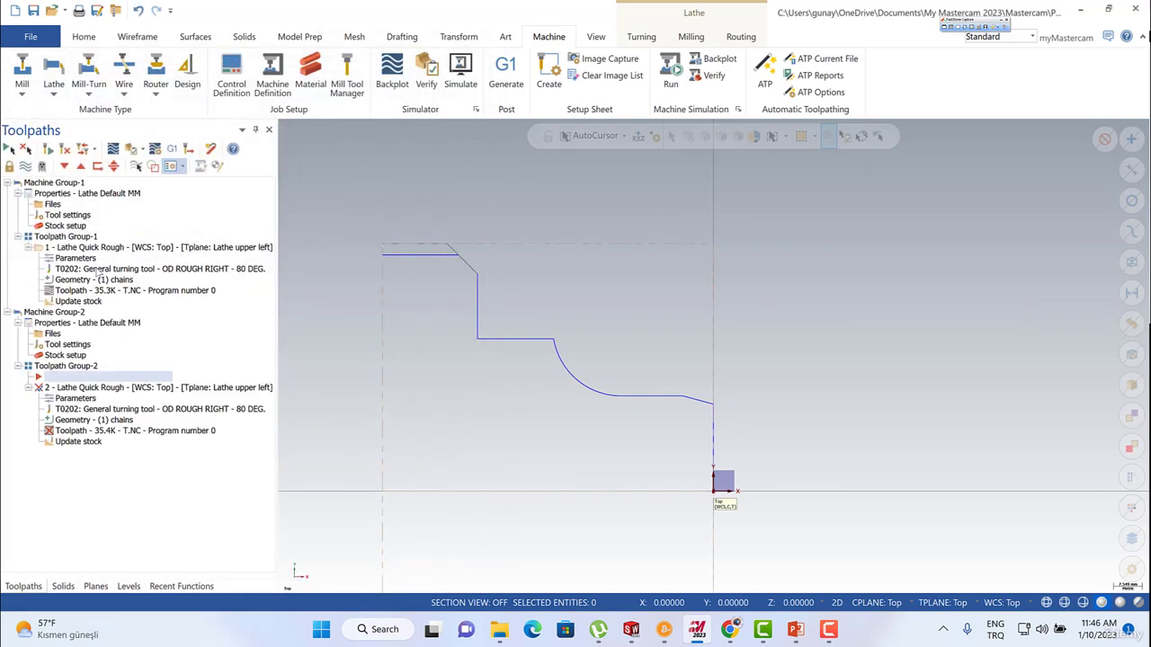
# Regenerate and display the second quick rough toolpath, and inspect its geometry chain.
pyautogui.click(67, 150)
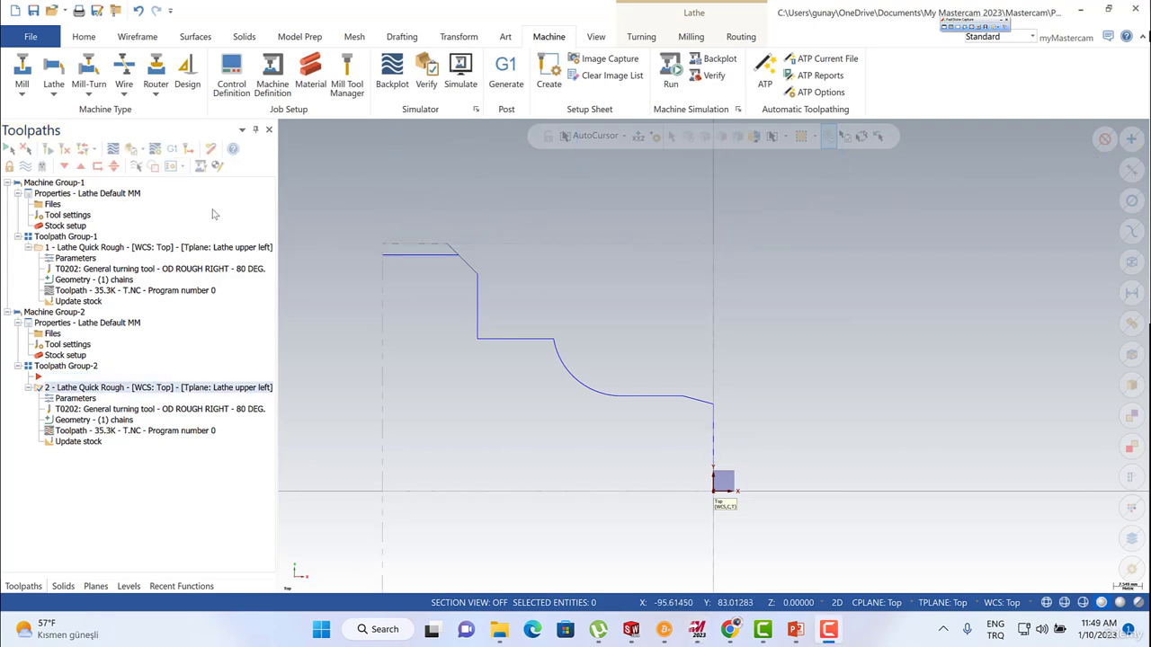
pyautogui.click(26, 166)
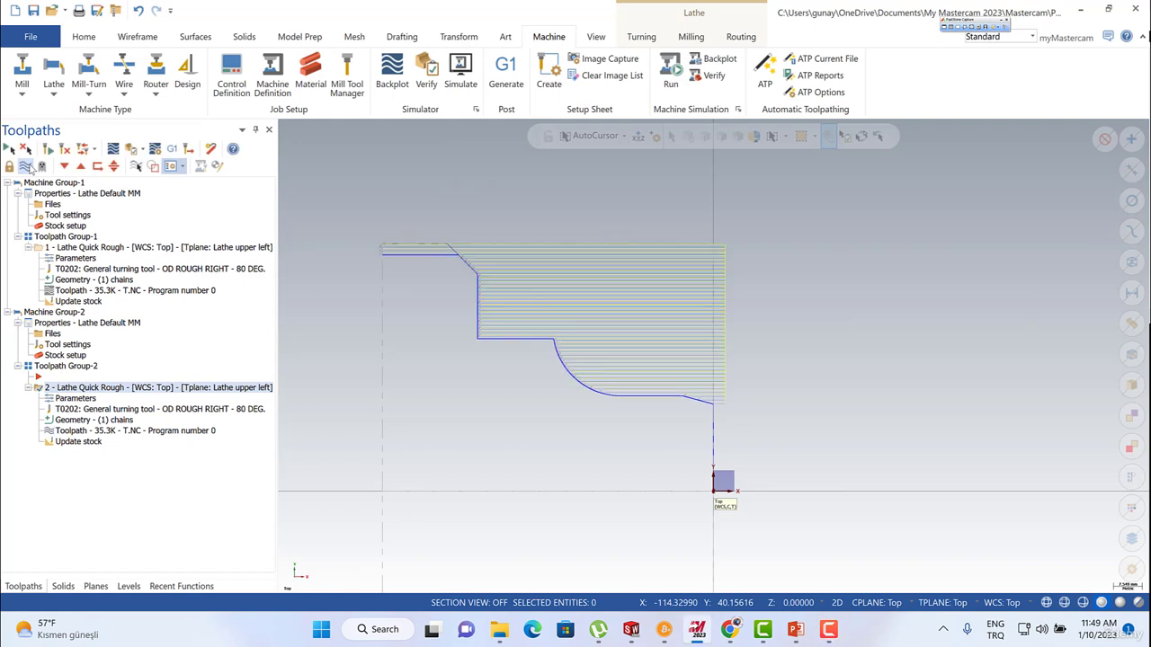
pyautogui.click(72, 420)
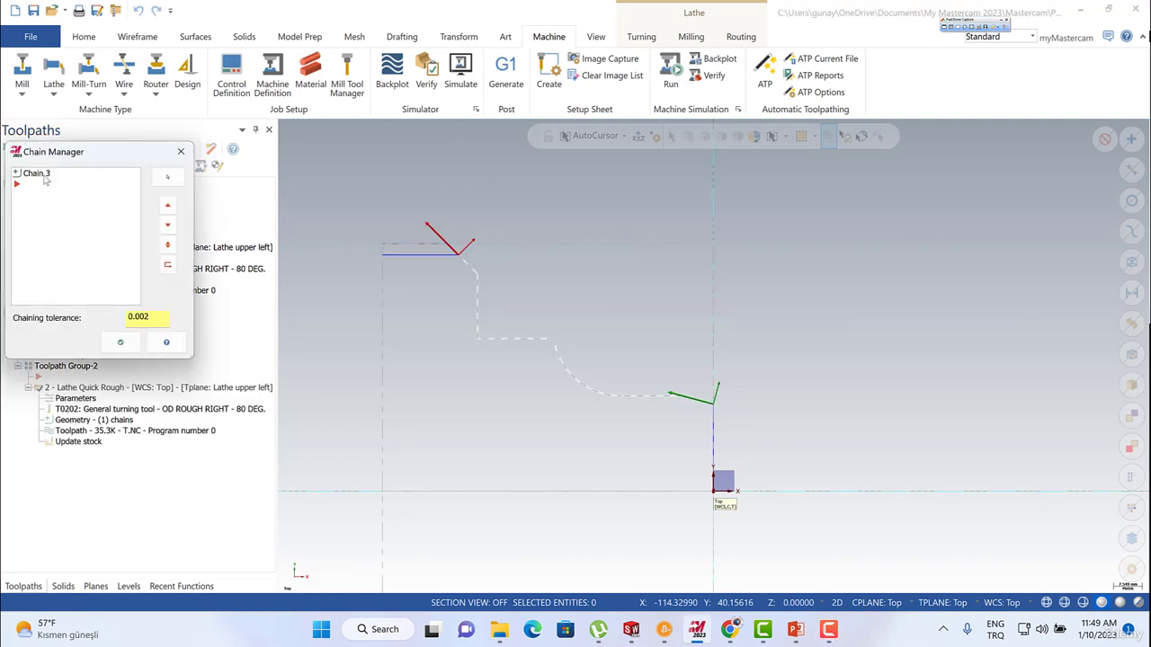
pyautogui.click(44, 176)
pyautogui.scroll(1, 647, 419)
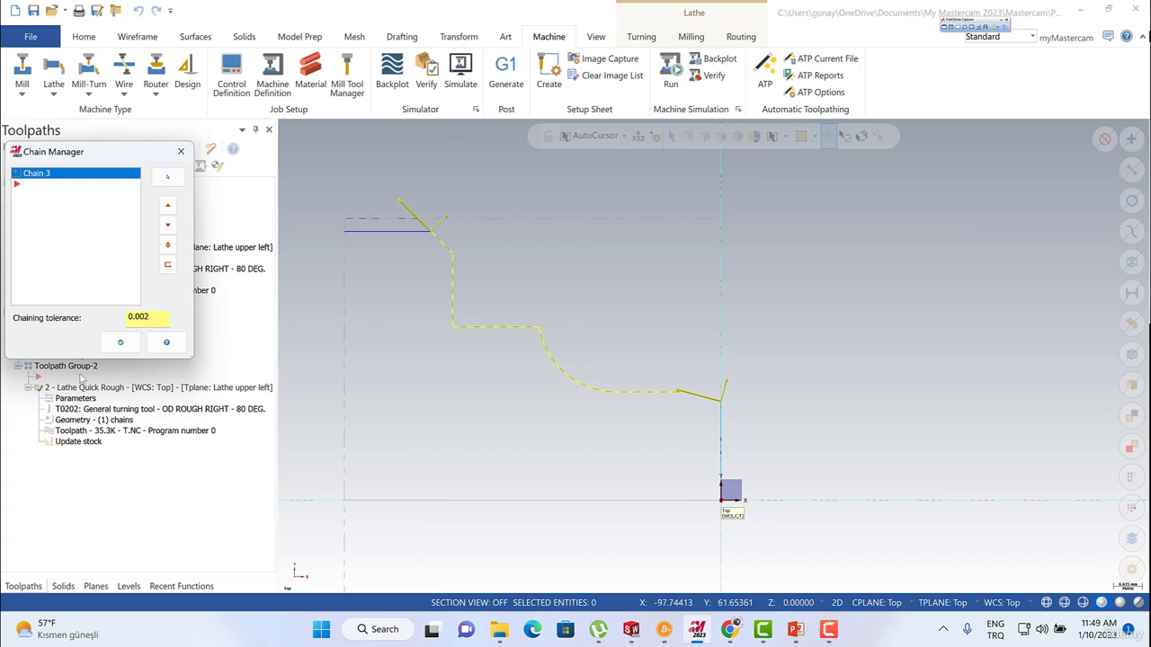
pyautogui.click(120, 342)
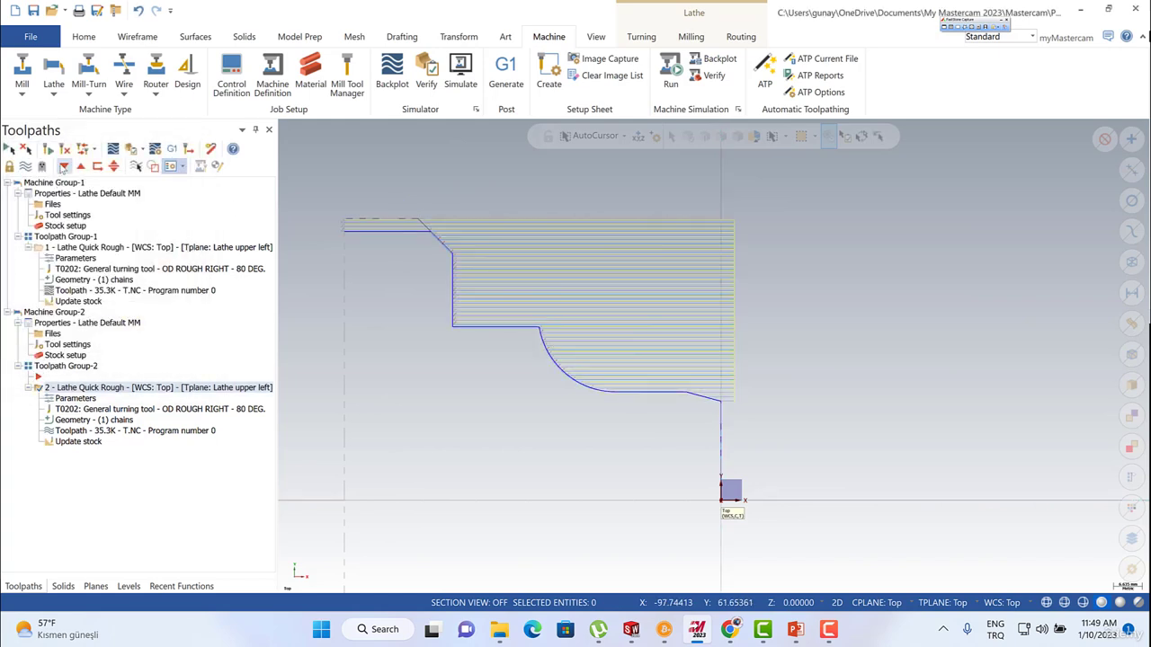
# Hide the displayed roughing toolpath, and review the first quick rough's geometry chain, stock recognition setting and machine group stock setup.
pyautogui.click(40, 250)
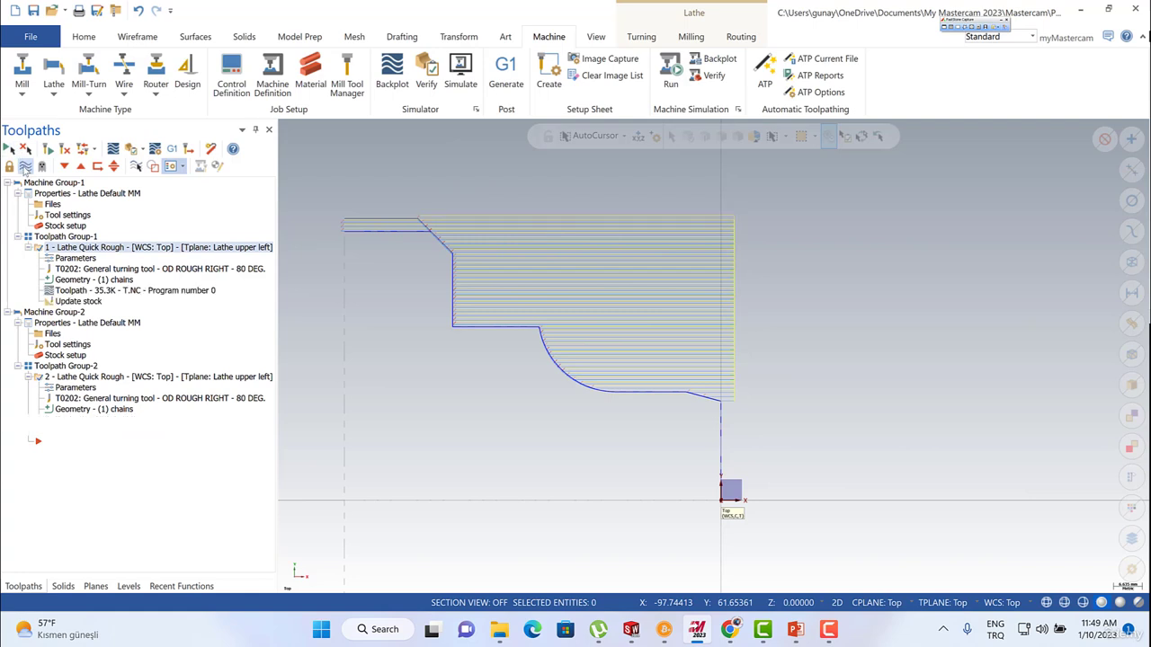
pyautogui.click(25, 167)
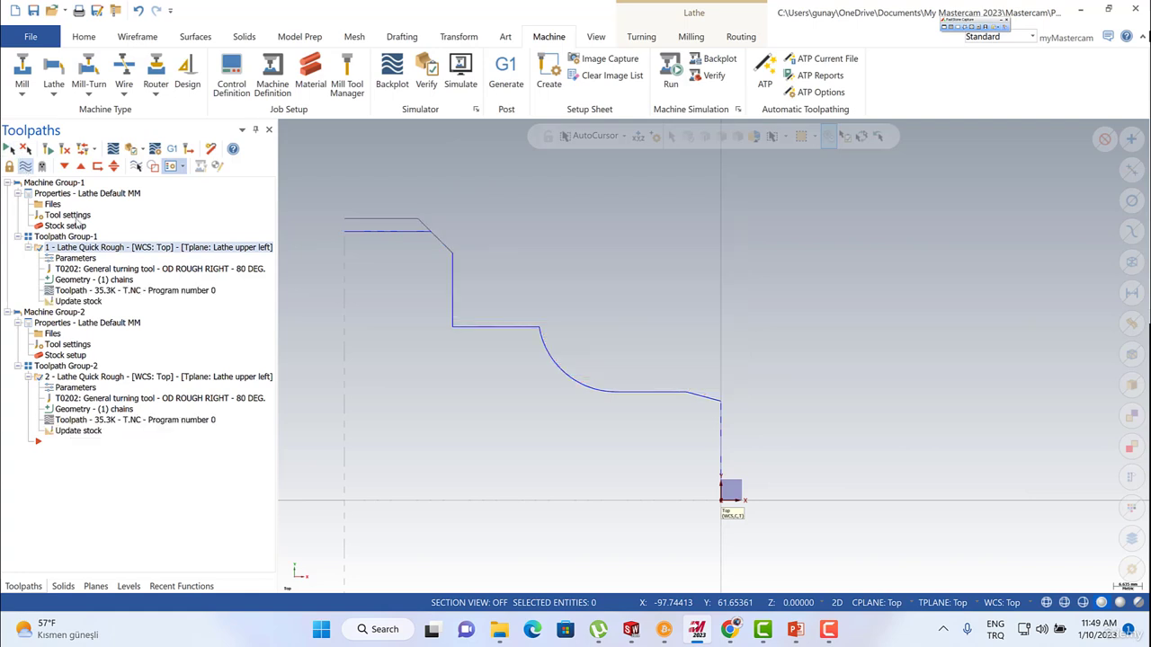
pyautogui.click(55, 281)
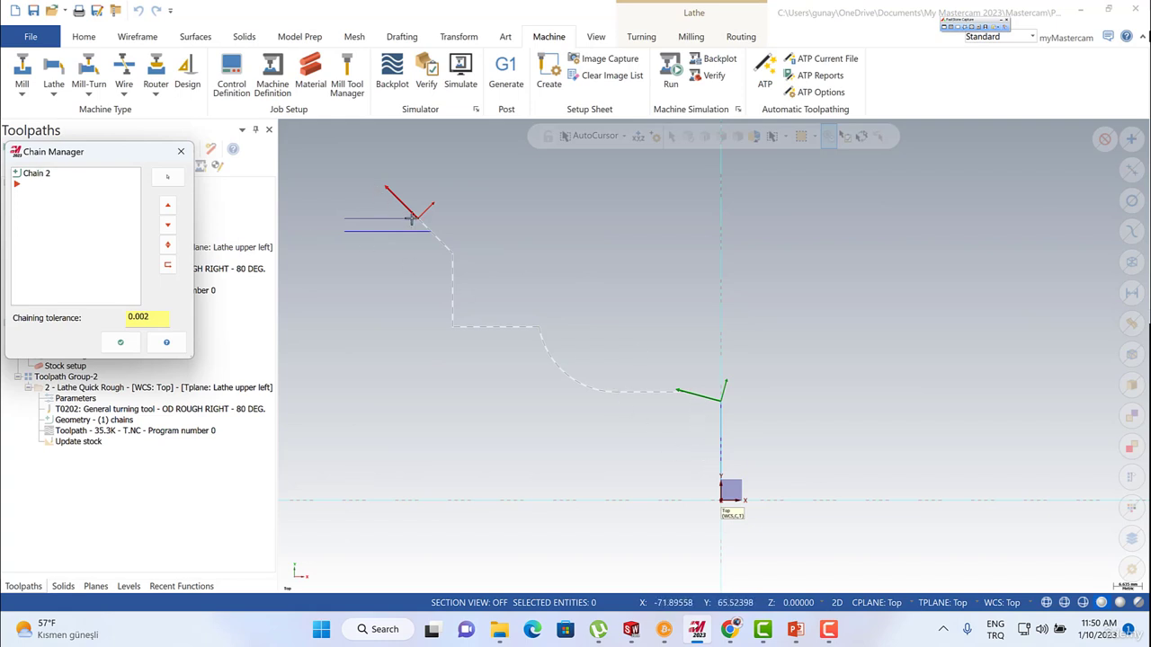
pyautogui.click(120, 341)
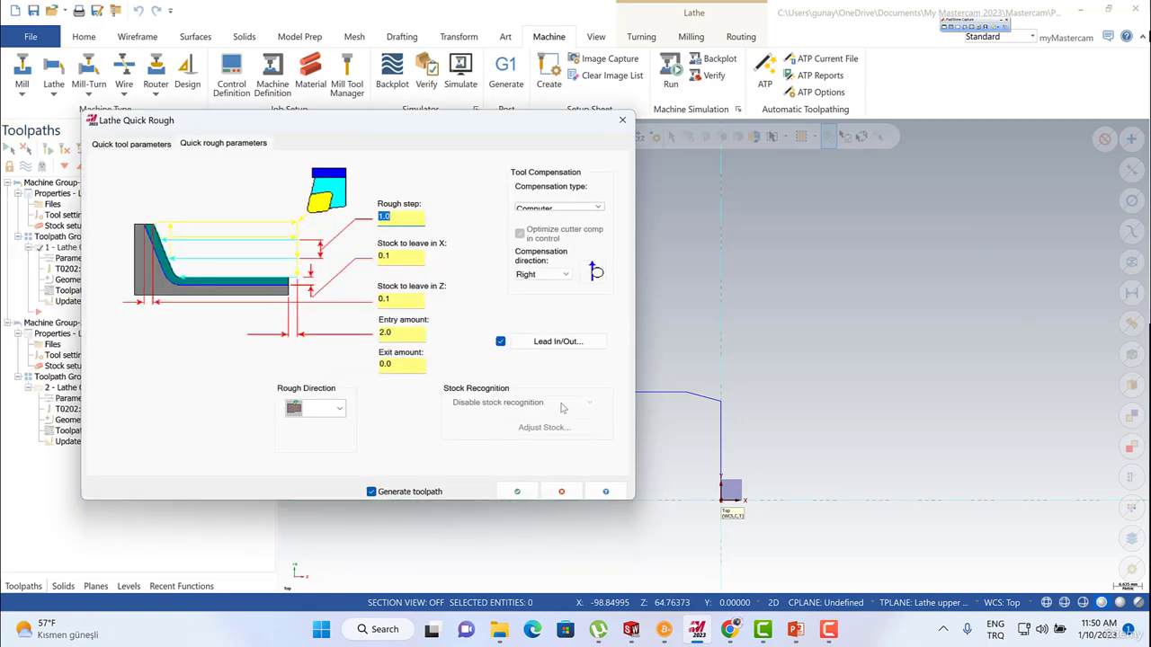
pyautogui.click(561, 491)
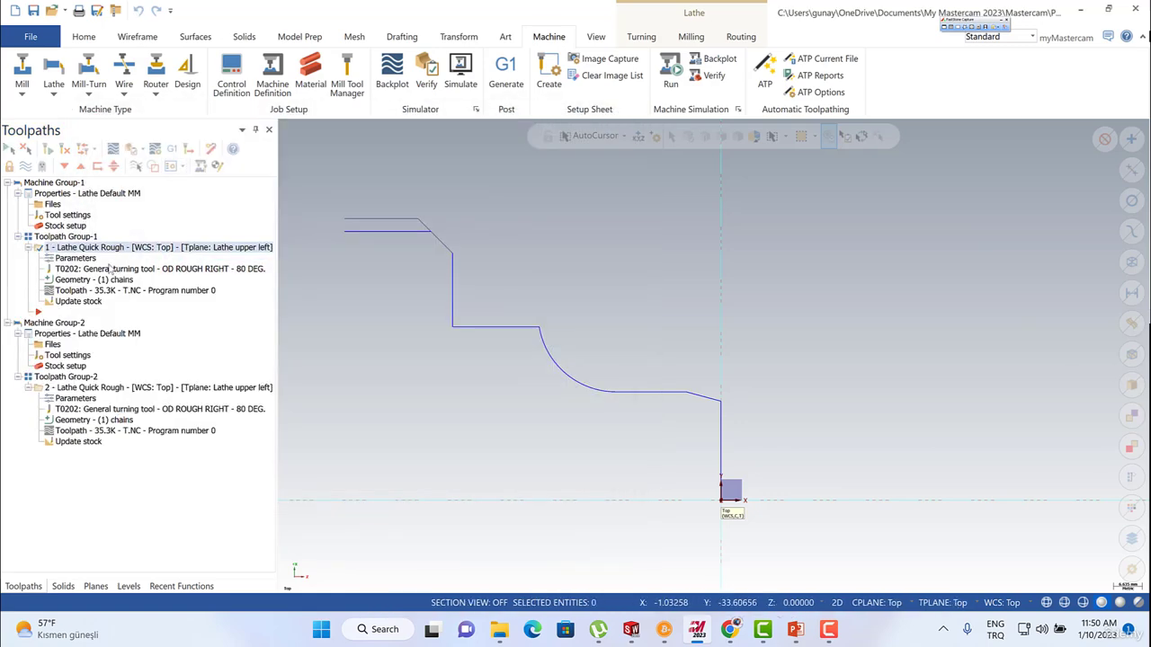
pyautogui.click(64, 225)
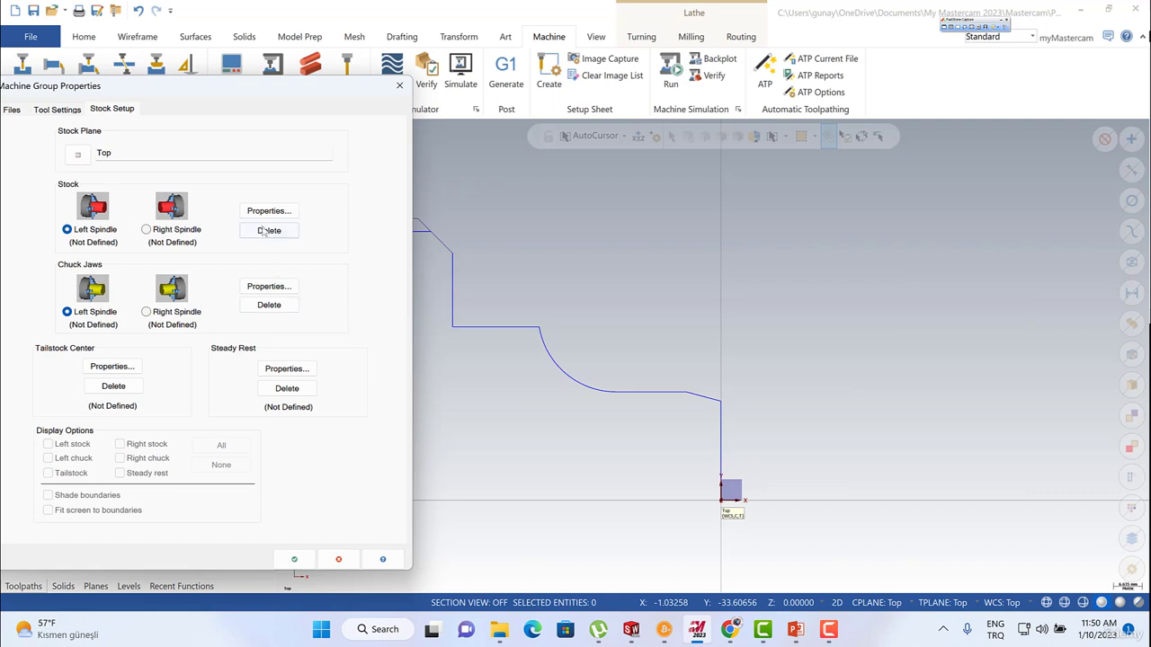
pyautogui.click(338, 559)
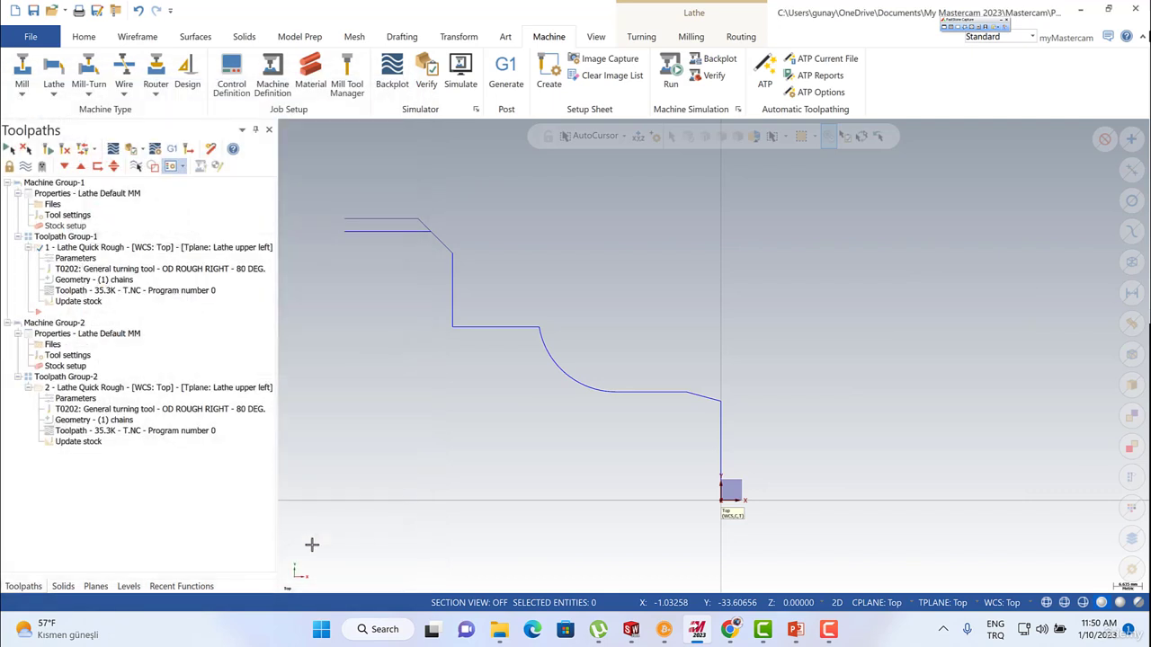
# Review the second quick rough's geometry chain and the left spindle stock properties of its machine group.
pyautogui.click(72, 420)
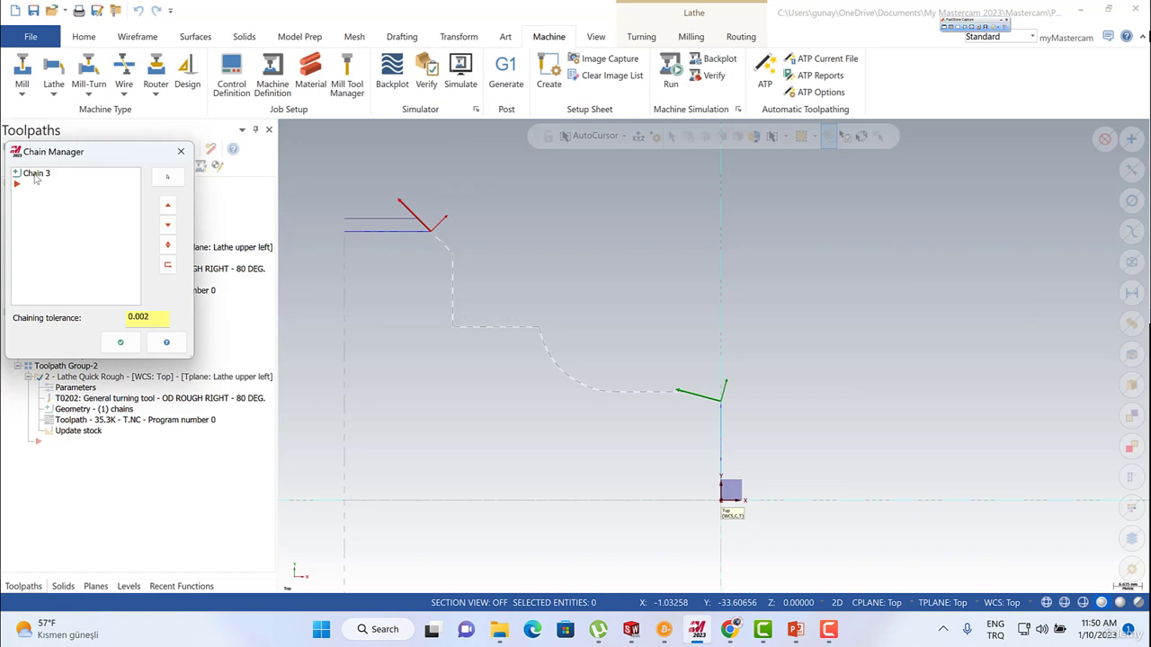
pyautogui.click(36, 175)
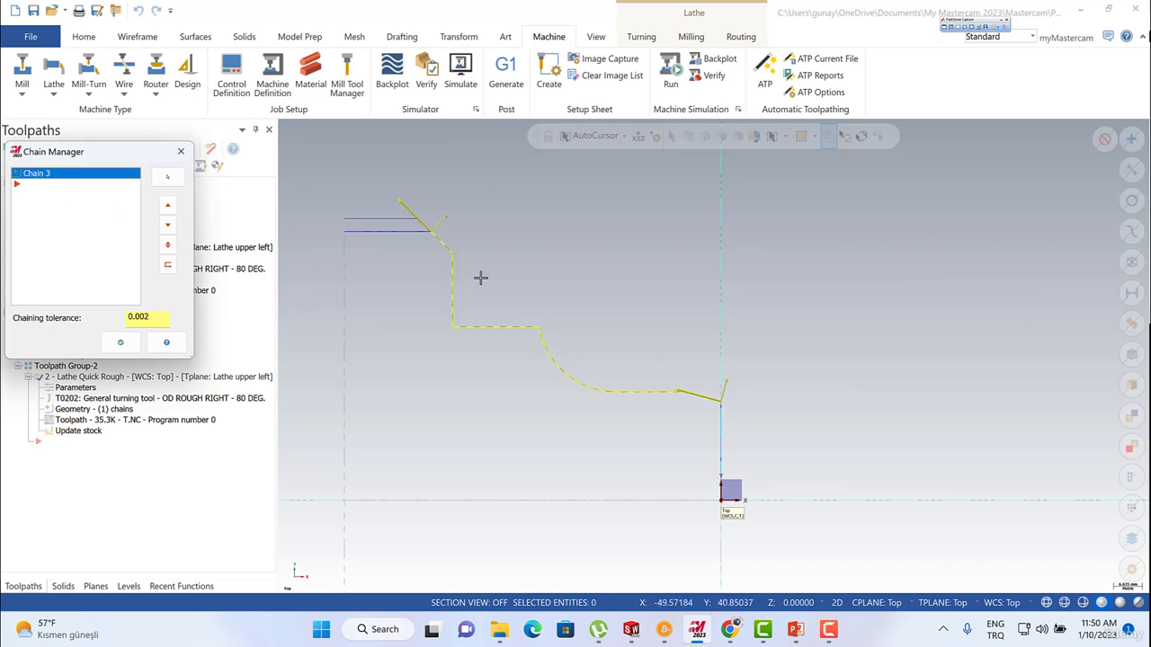
pyautogui.click(120, 343)
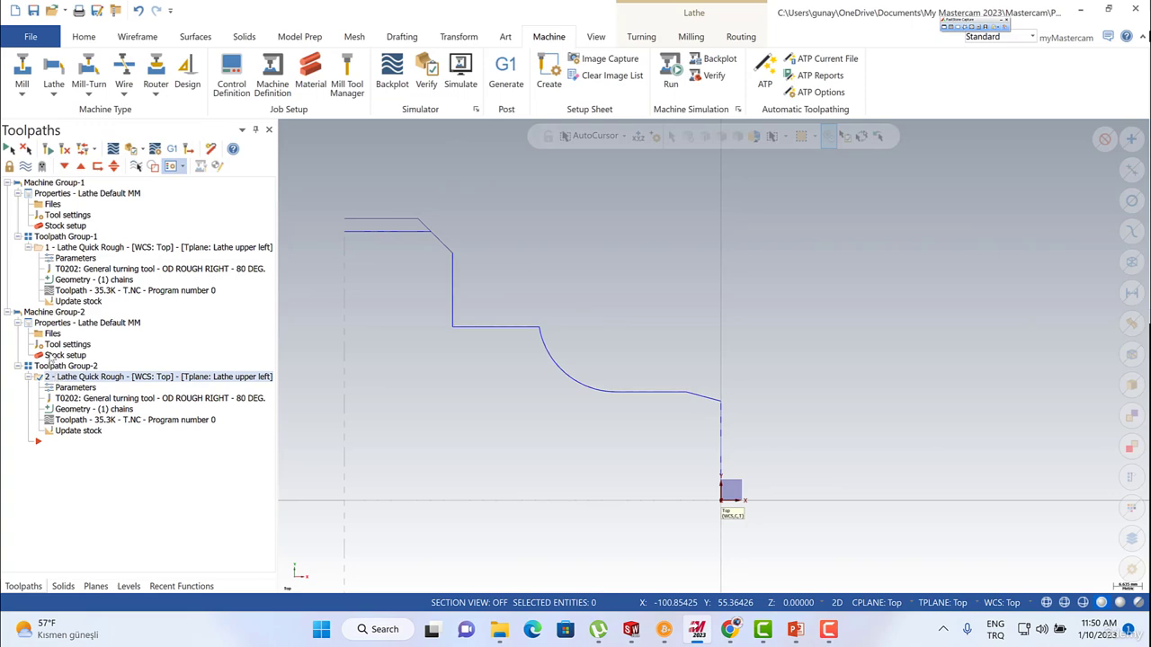
pyautogui.click(56, 355)
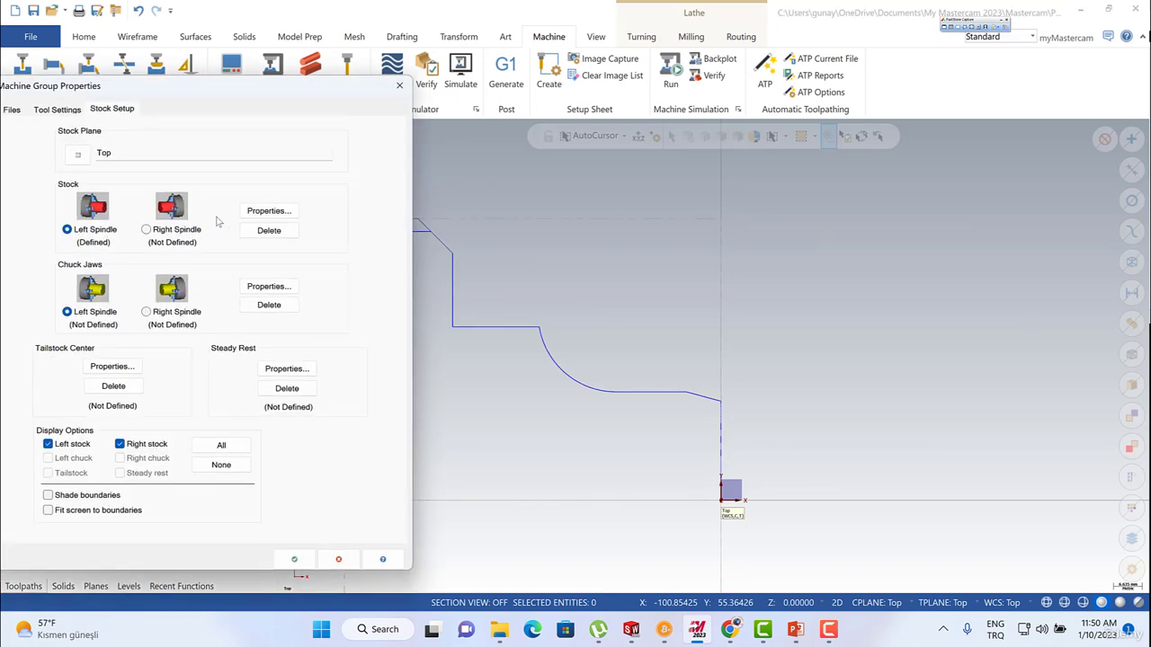
pyautogui.click(269, 210)
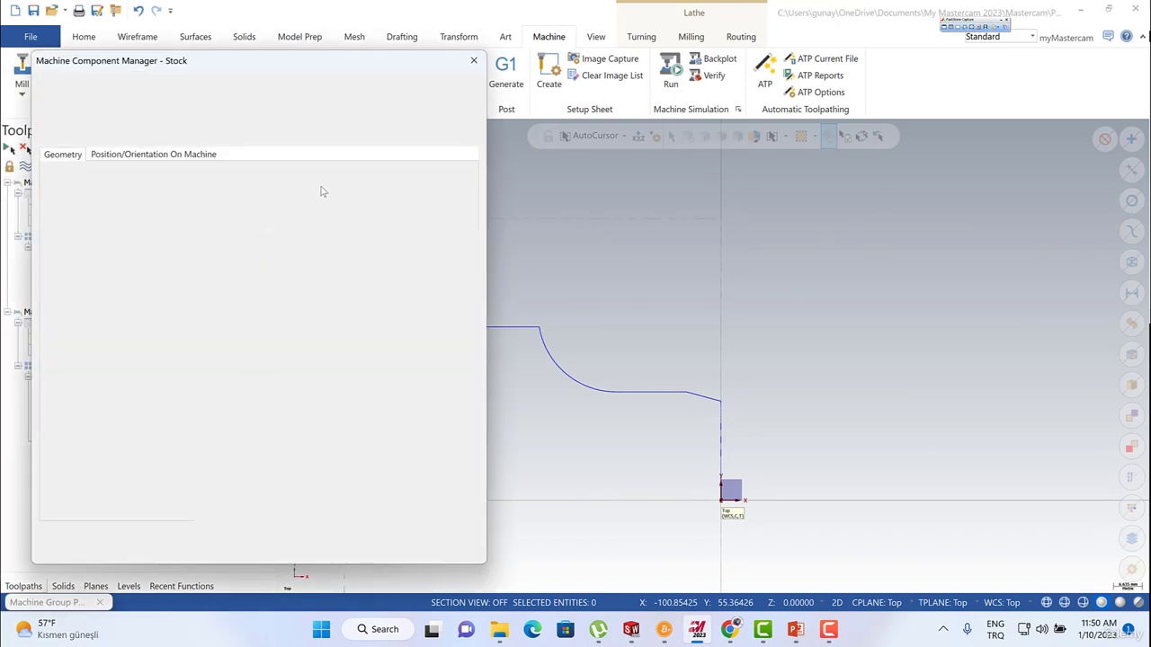
pyautogui.click(413, 543)
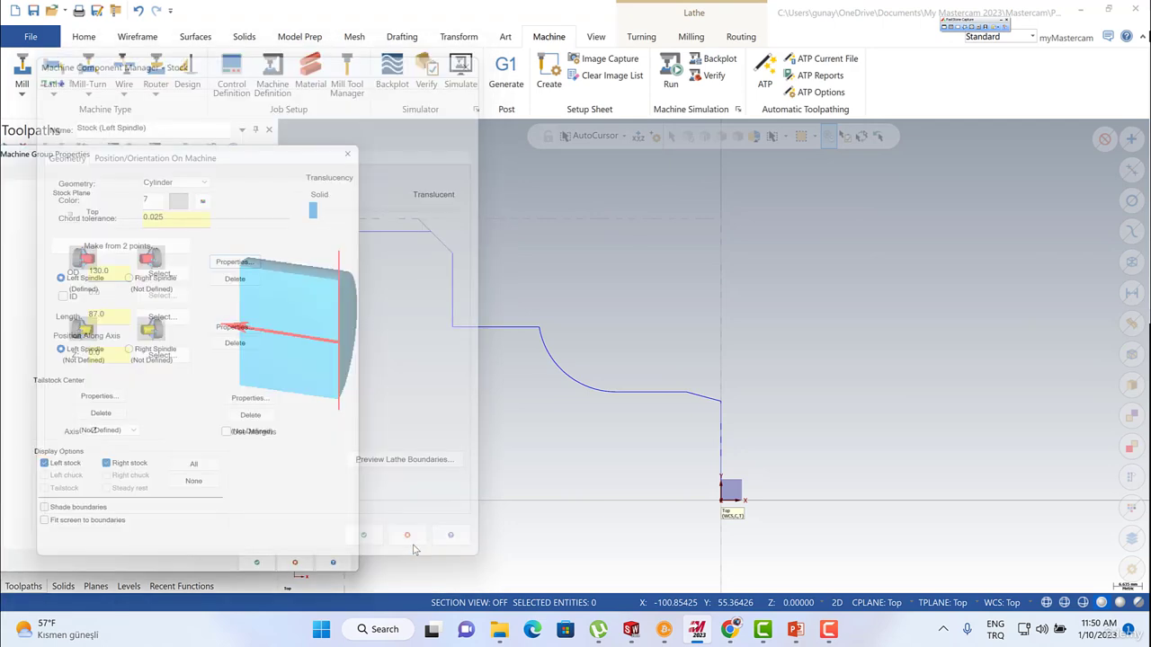
pyautogui.click(340, 561)
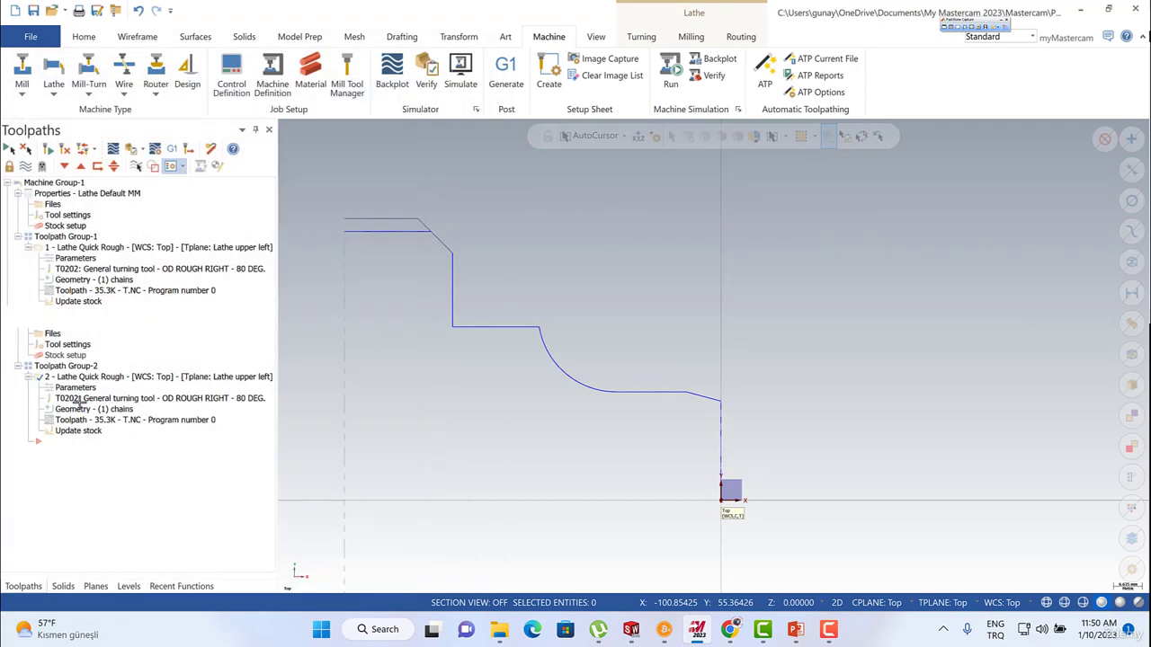
# Check the second quick rough's stock recognition setting, and display its toolpath for closer inspection.
pyautogui.click(70, 388)
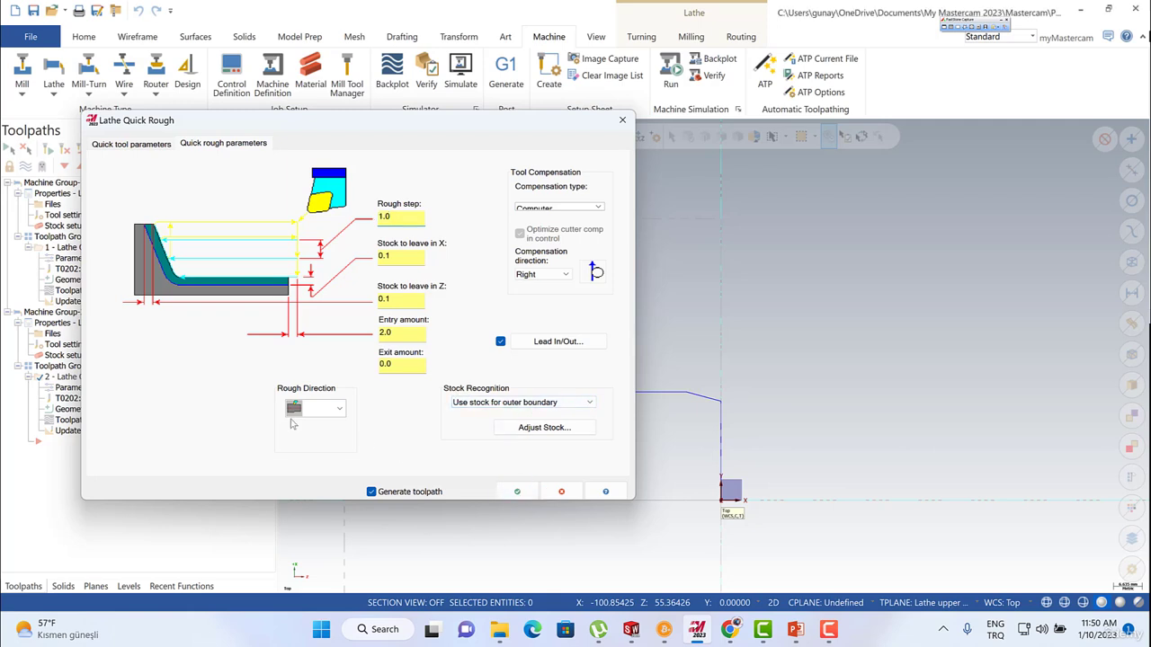
pyautogui.click(517, 491)
pyautogui.click(26, 166)
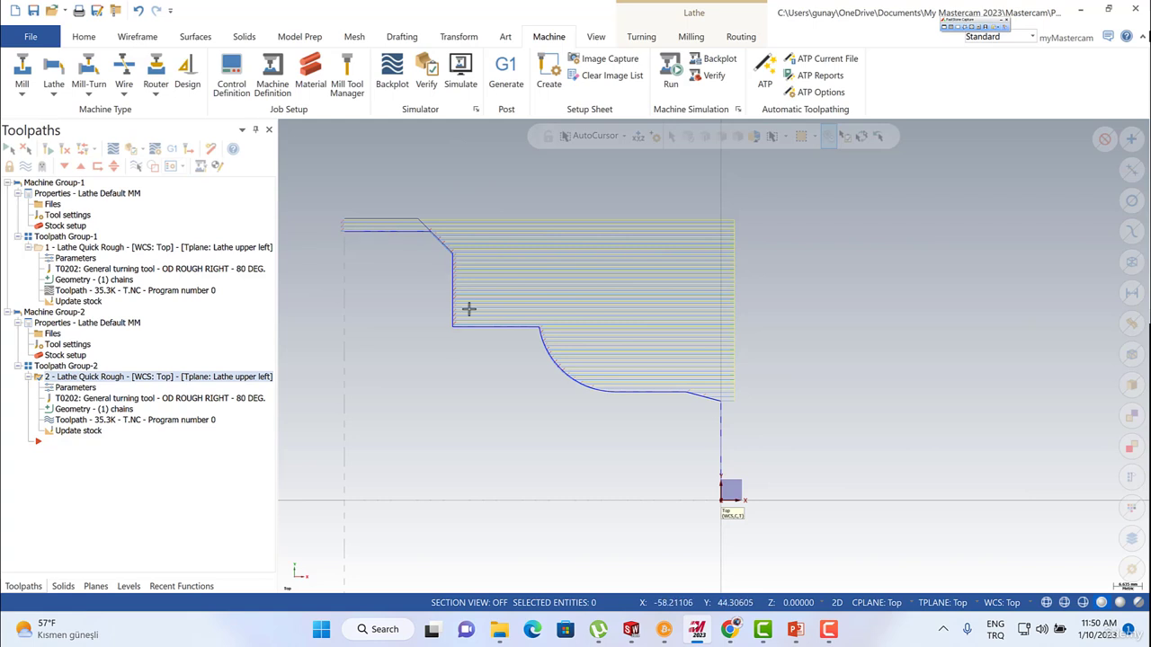
pyautogui.scroll(1, 469, 308)
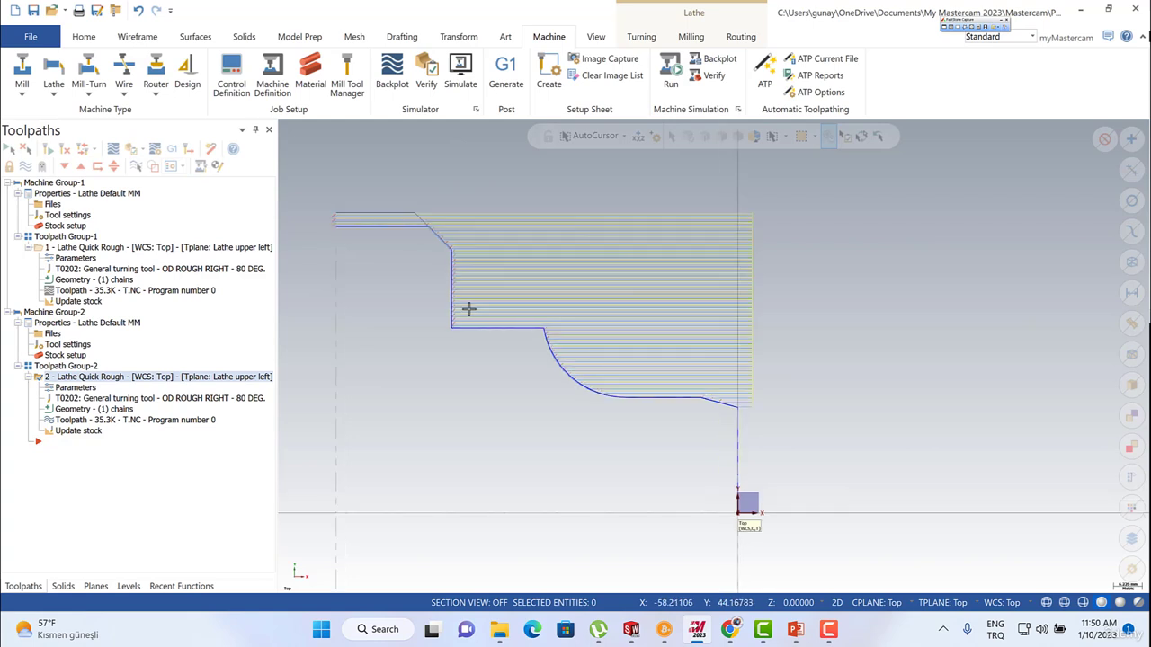
pyautogui.scroll(1, 426, 209)
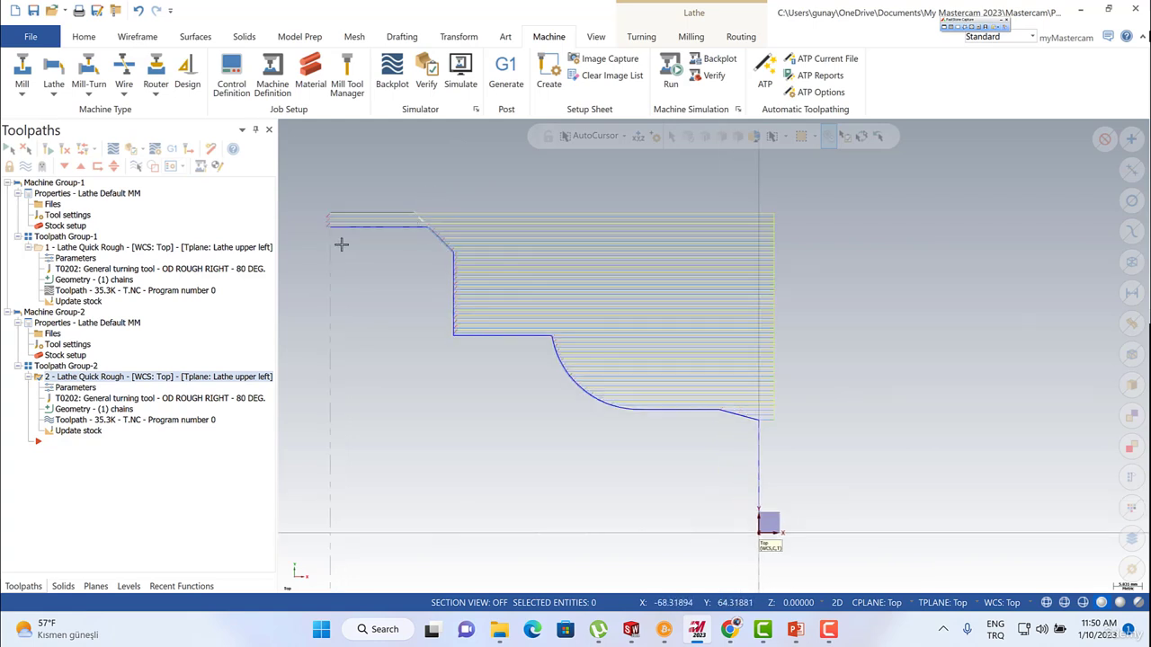
# Open stock adjustment for the second quick rough using stock for the outer boundary, and preview the perpendicular, parallel and end-of-chain boundary options.
pyautogui.click(77, 390)
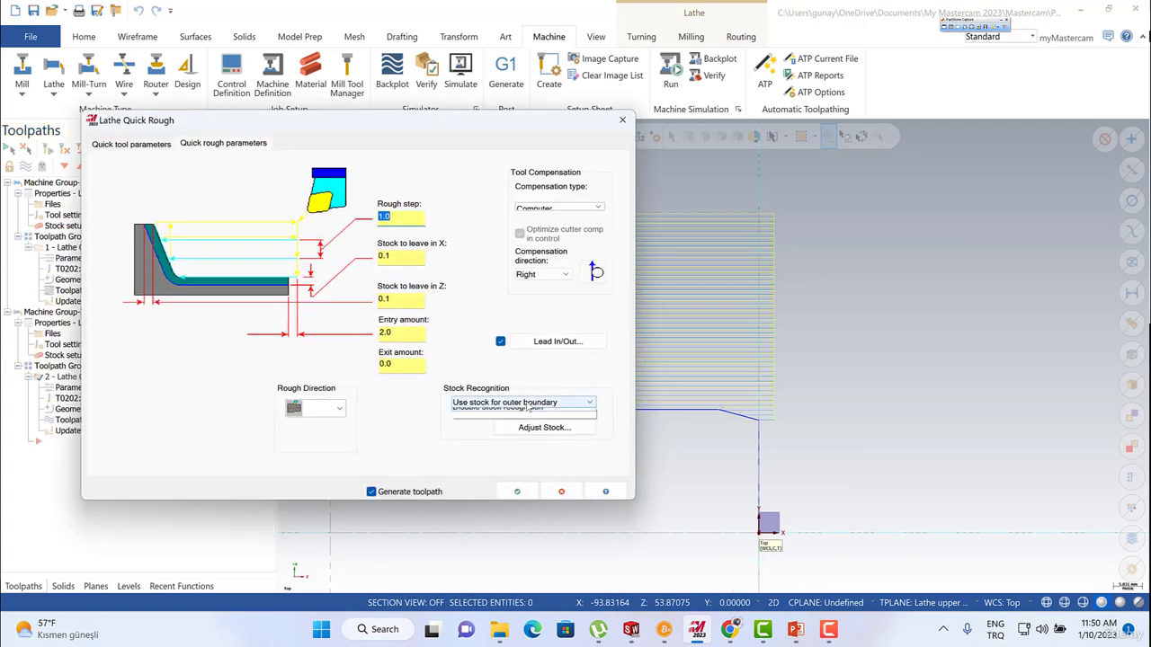
pyautogui.click(527, 403)
pyautogui.click(526, 414)
pyautogui.click(535, 429)
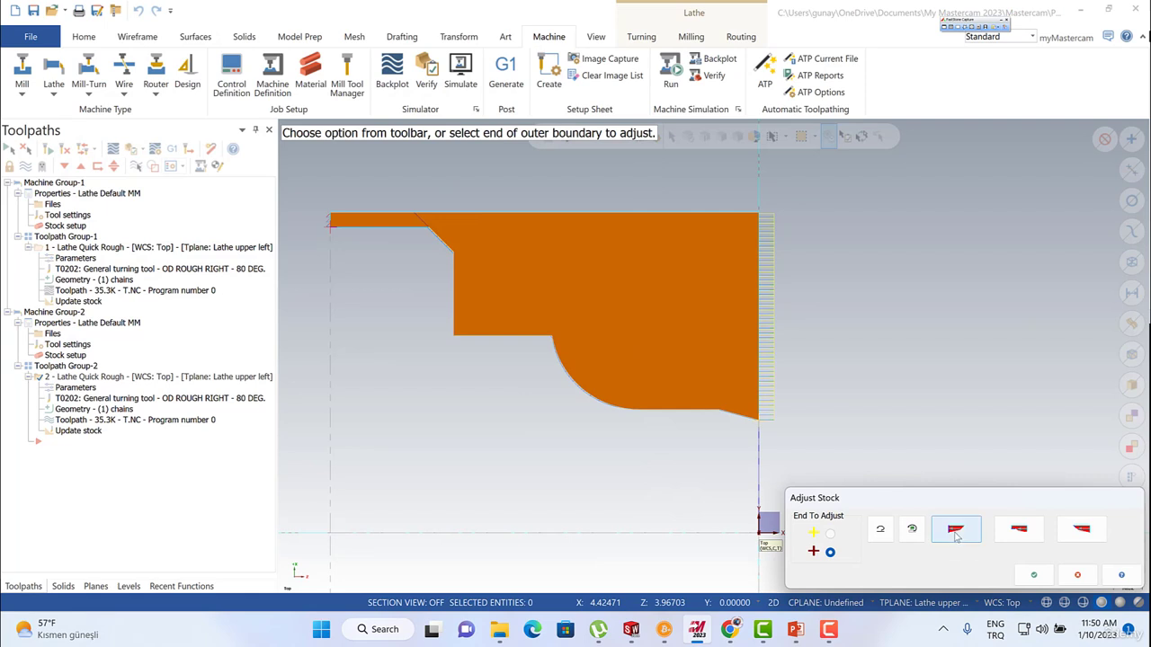
pyautogui.click(956, 533)
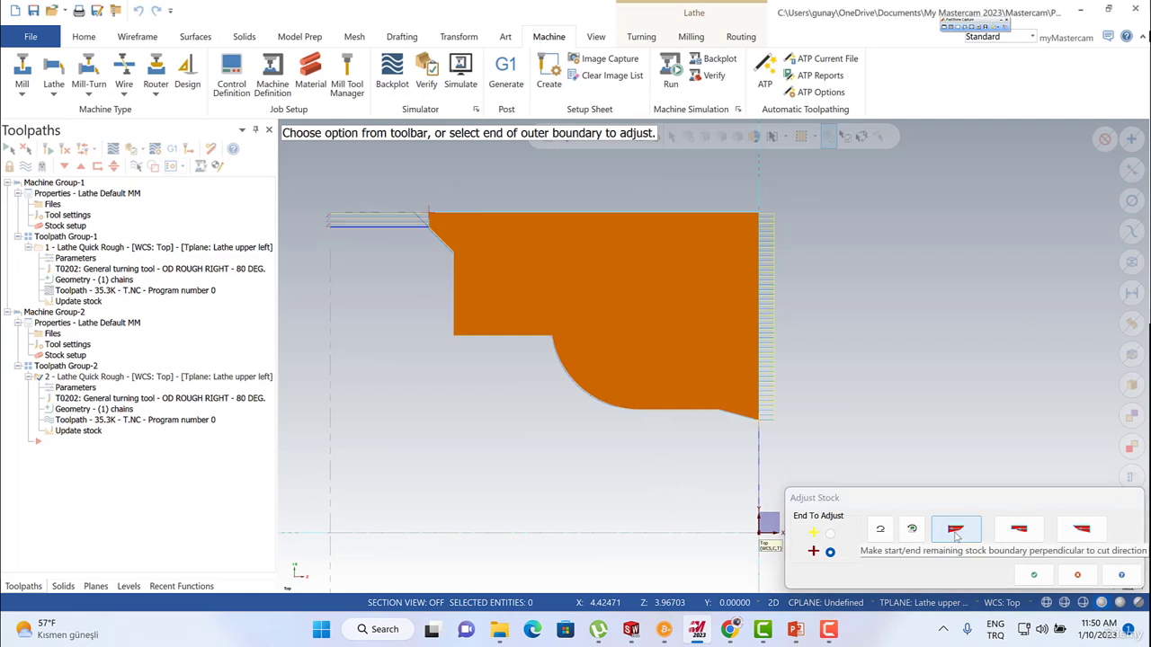
pyautogui.click(1019, 531)
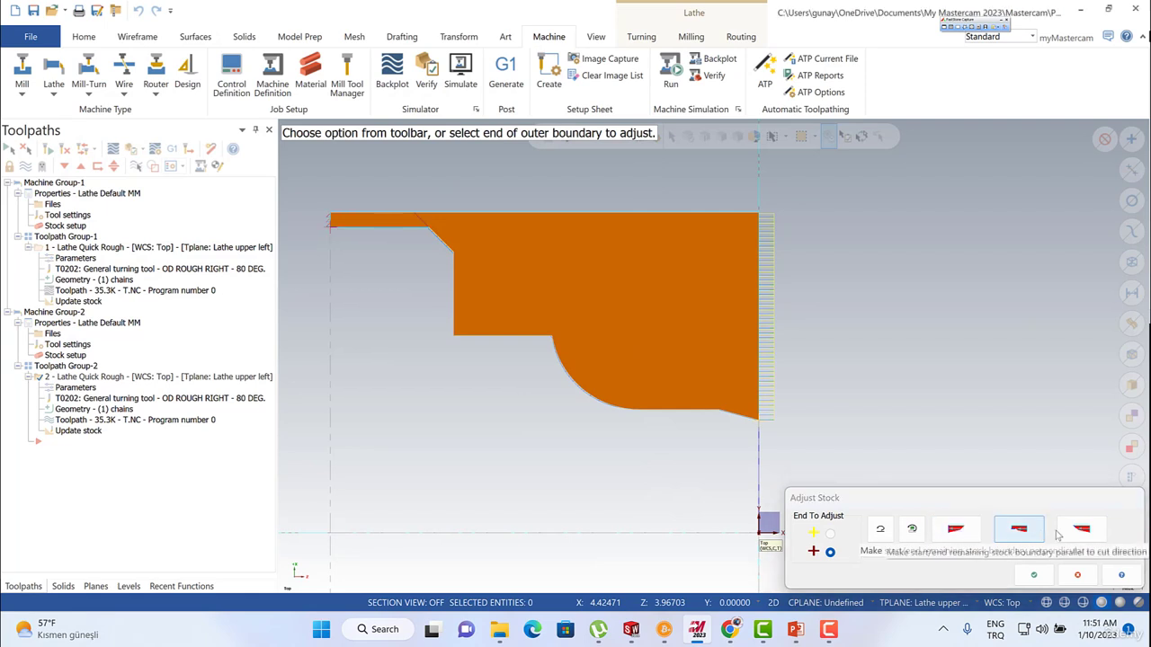
pyautogui.click(1085, 532)
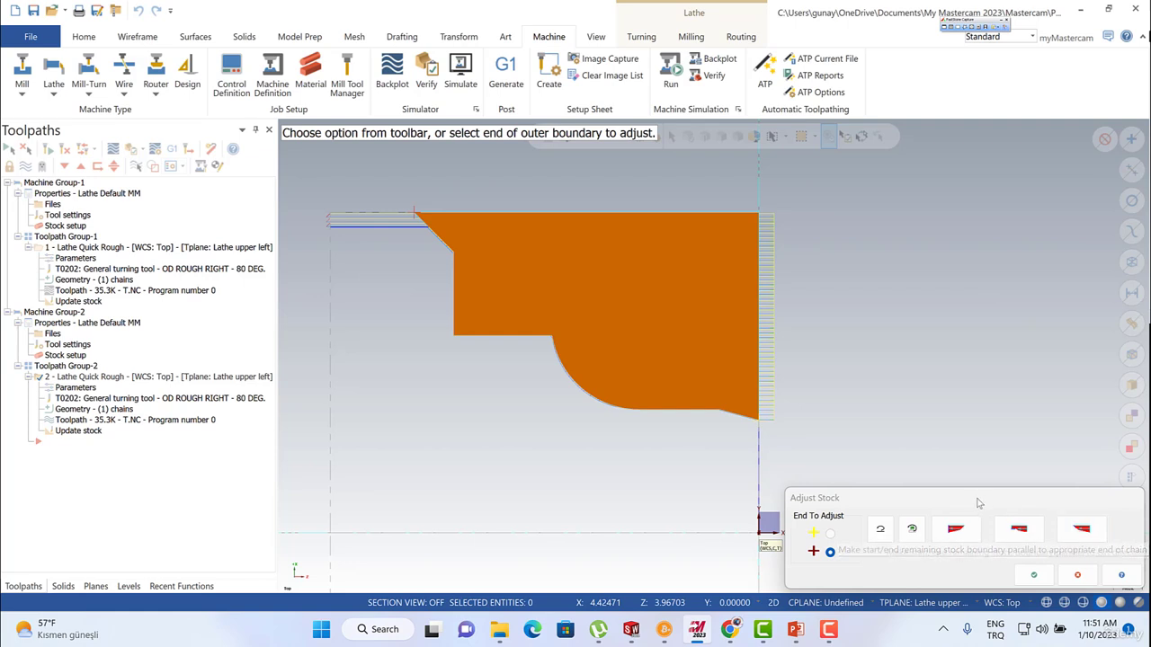
# Set the remaining stock boundary parallel to the end of the chain, and apply the adjusted stock to the second quick rough.
pyautogui.moveTo(977, 502); pyautogui.dragTo(586, 464)
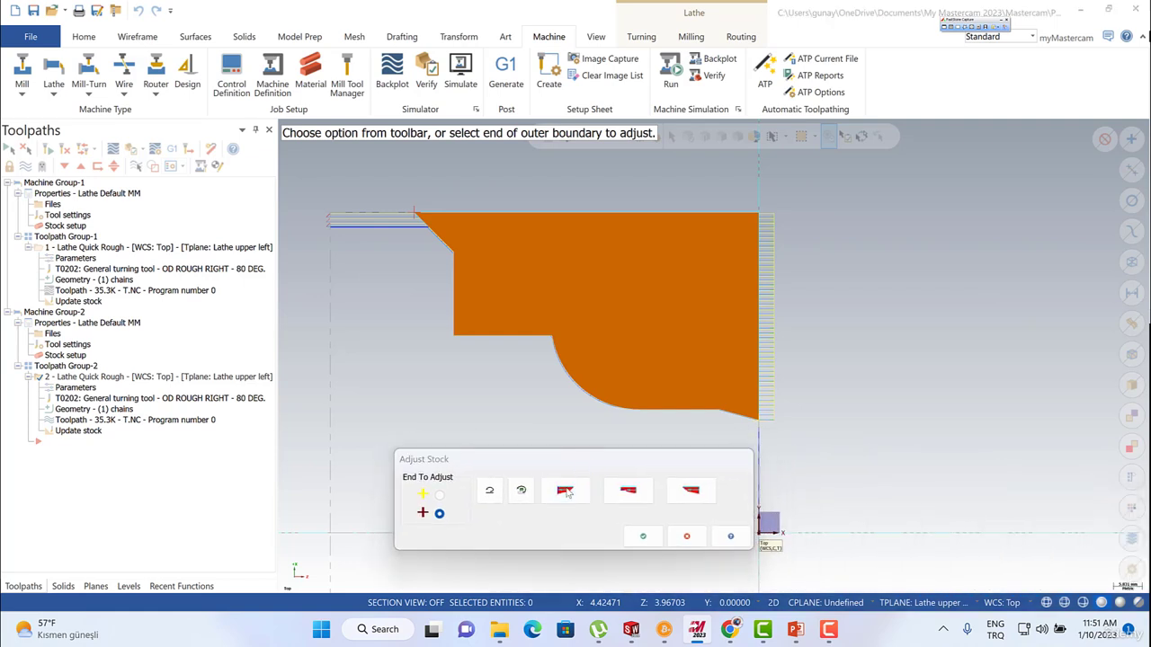
pyautogui.click(625, 496)
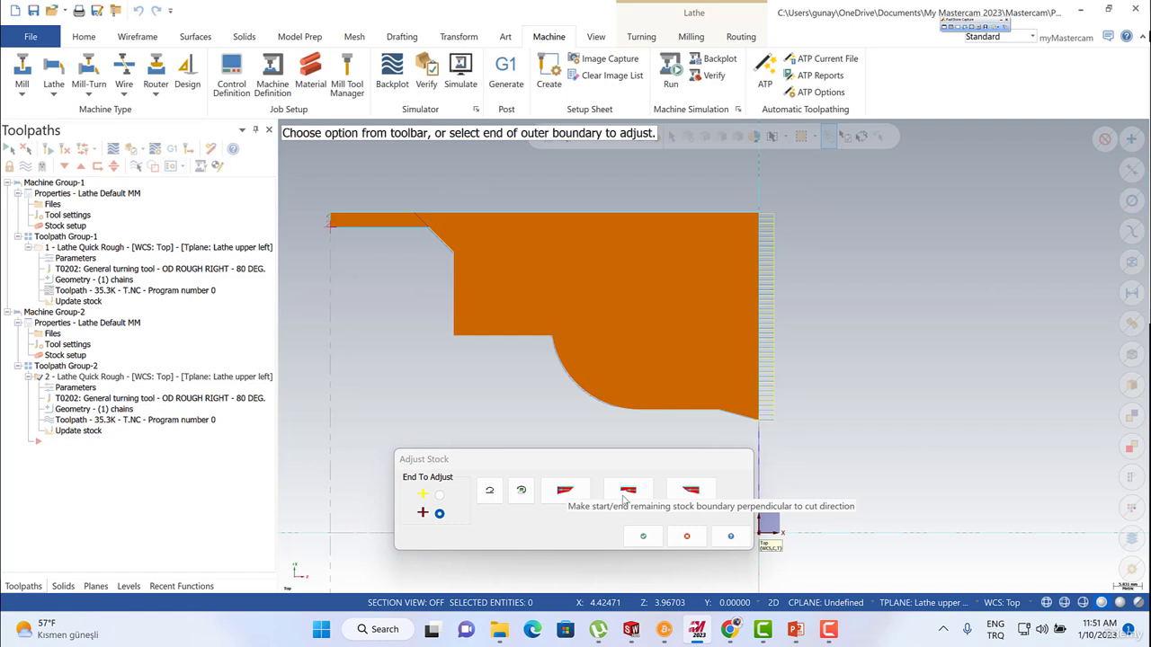
pyautogui.click(694, 494)
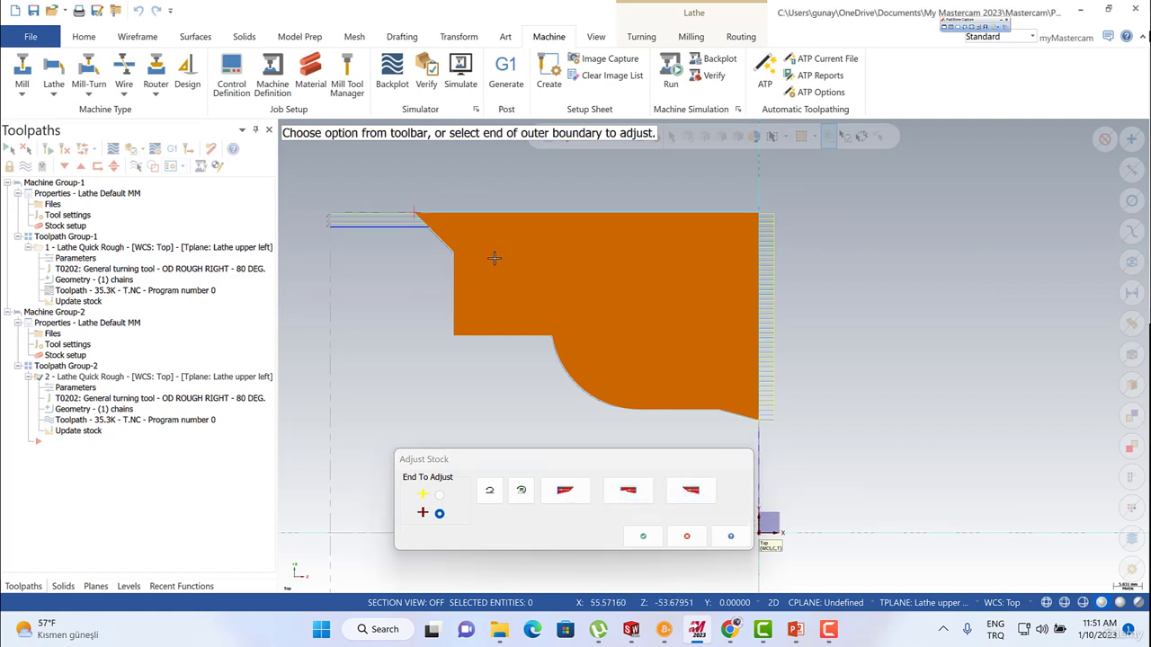
pyautogui.click(640, 538)
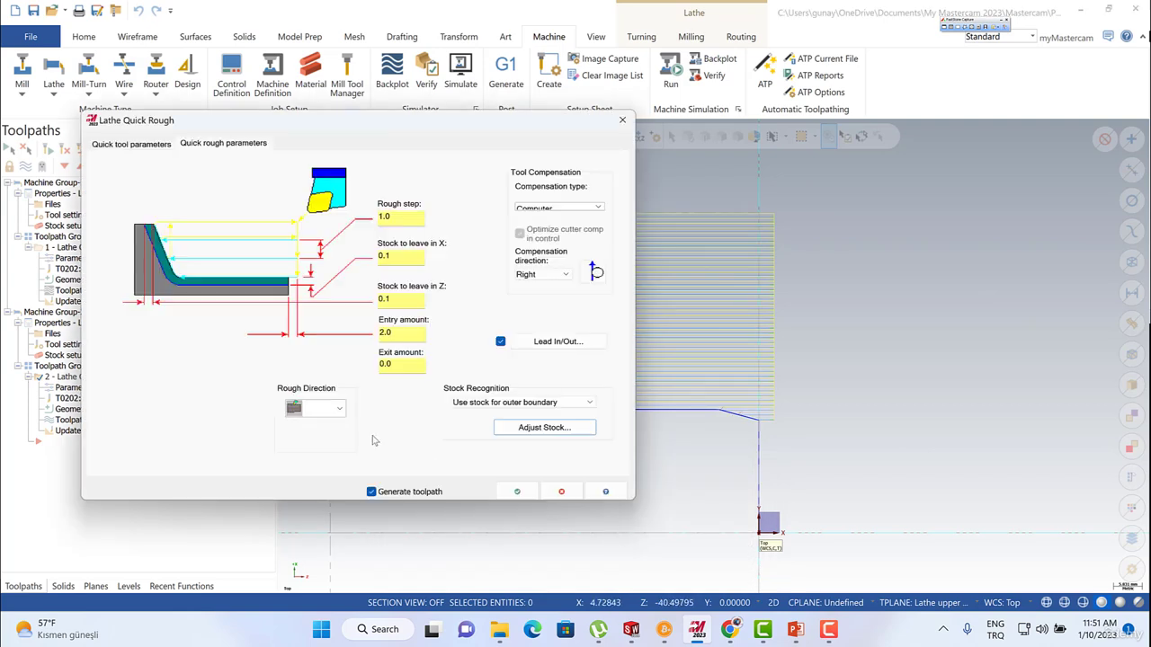
pyautogui.click(517, 491)
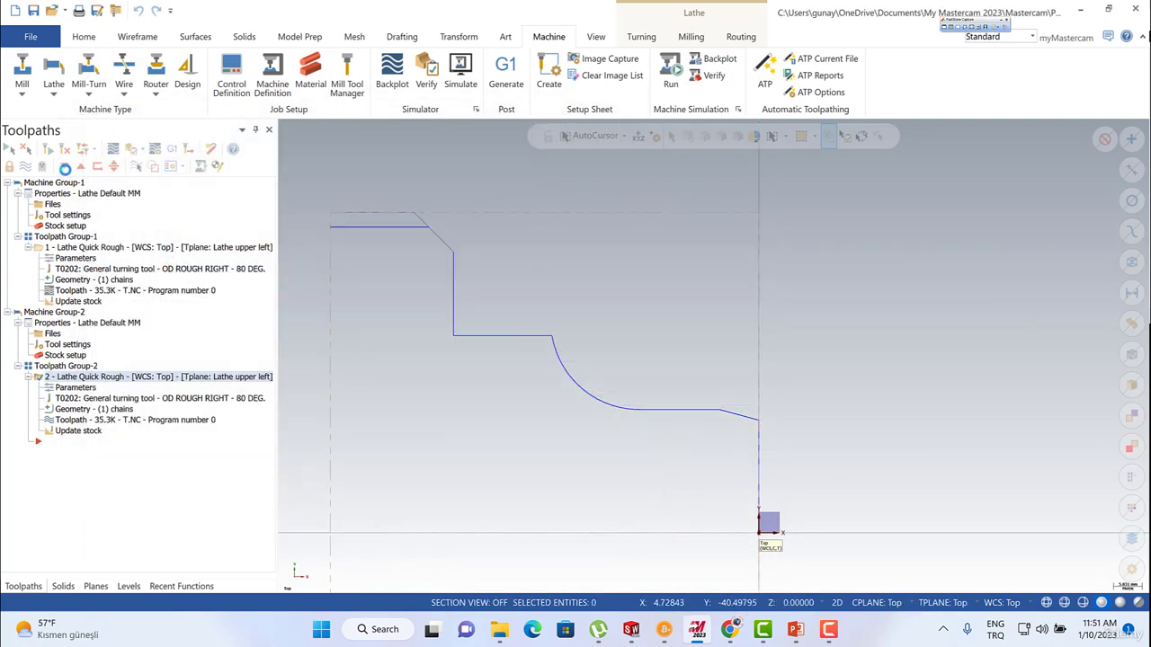